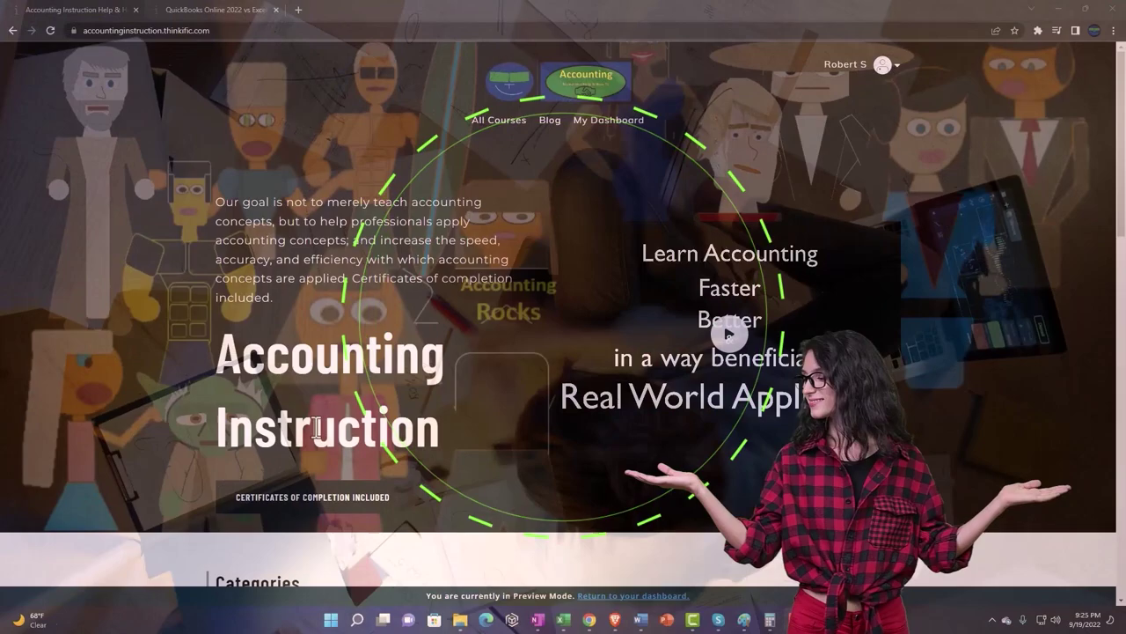
# - Browse the Categories grid, then switch to the QuickBooks Online 2022 vs Excel lesson tab
pyautogui.scroll(-5, 155, 478)
pyautogui.scroll(-2, 156, 483)
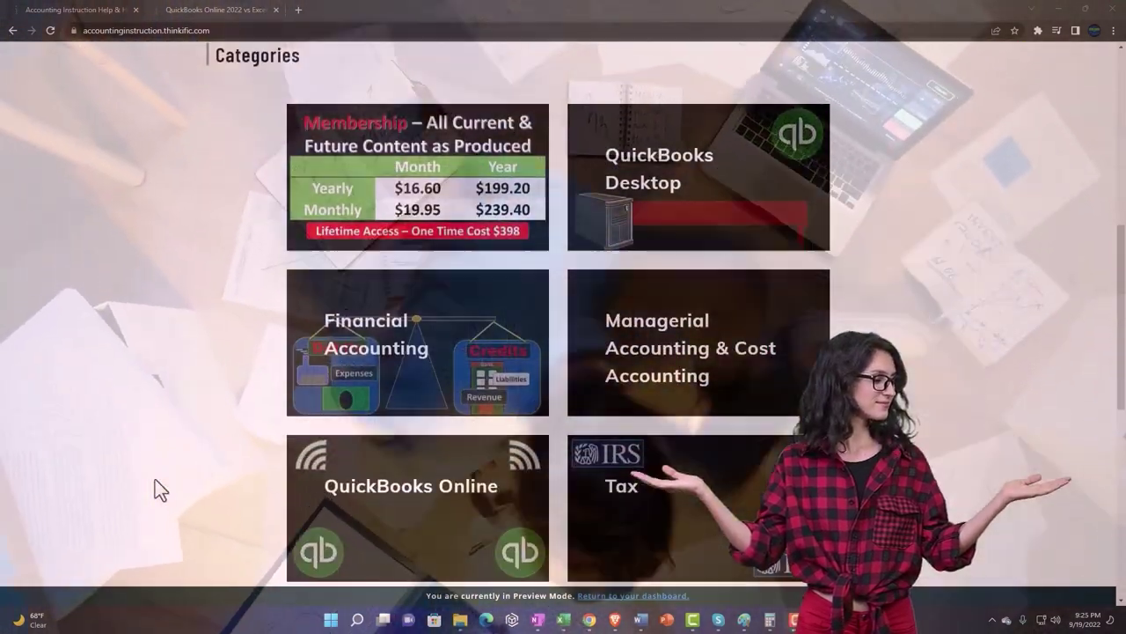
pyautogui.scroll(-2, 156, 483)
pyautogui.scroll(-4, 155, 479)
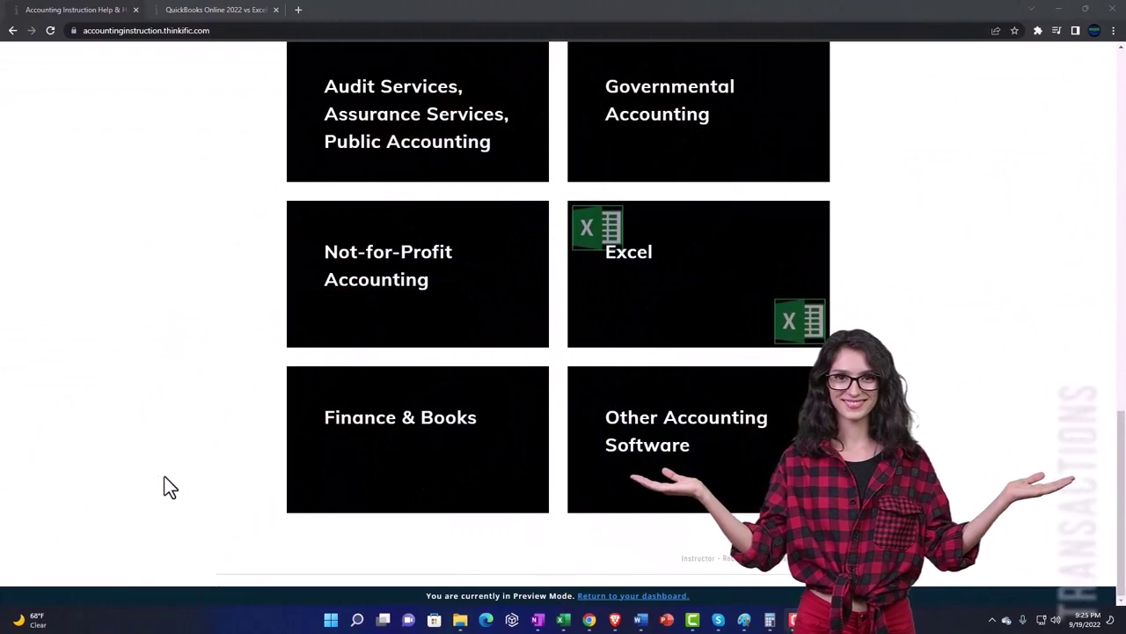
pyautogui.click(202, 13)
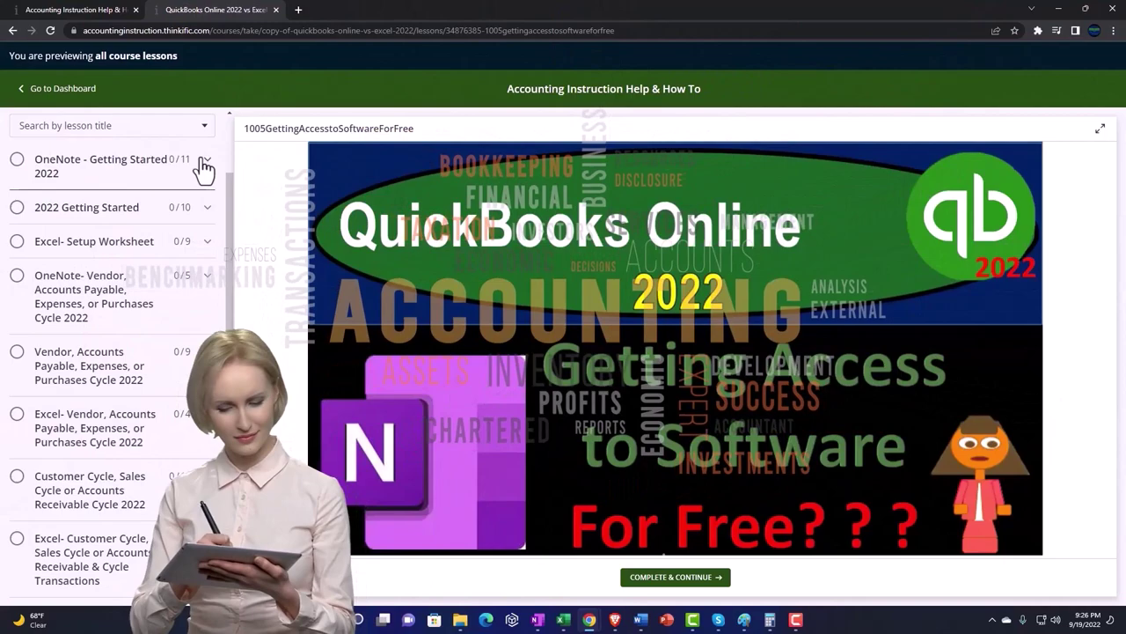
# - Expand the OneNote - Getting Started 2022 section in the lesson sidebar
pyautogui.click(204, 166)
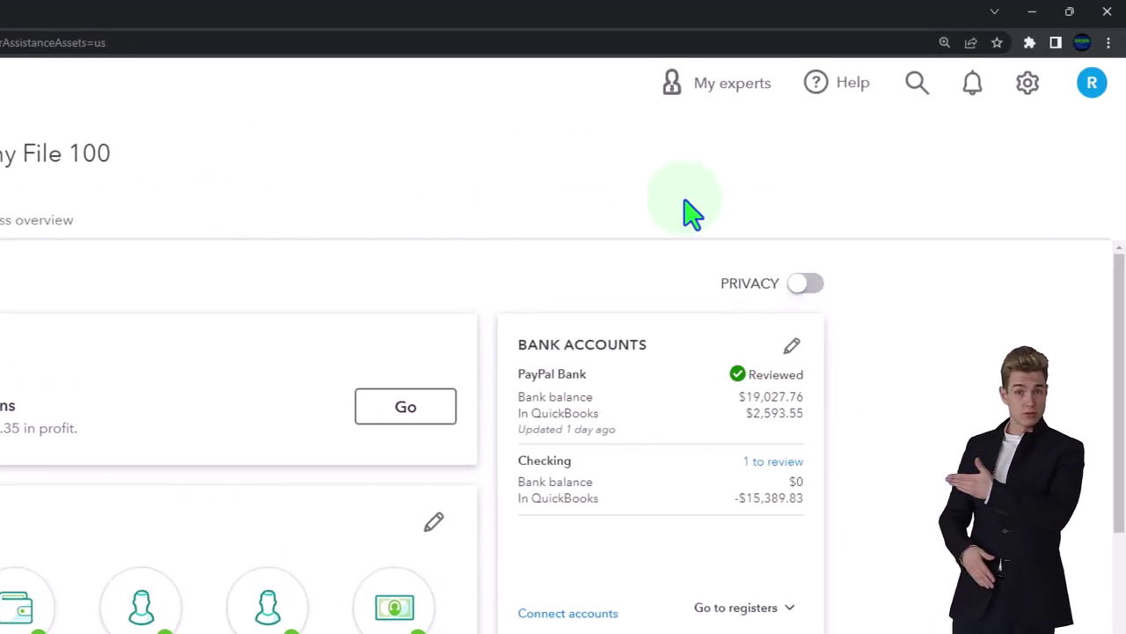
# - Change Test Company File 100 from Accountant view to Business view via the gear menu
pyautogui.click(1026, 86)
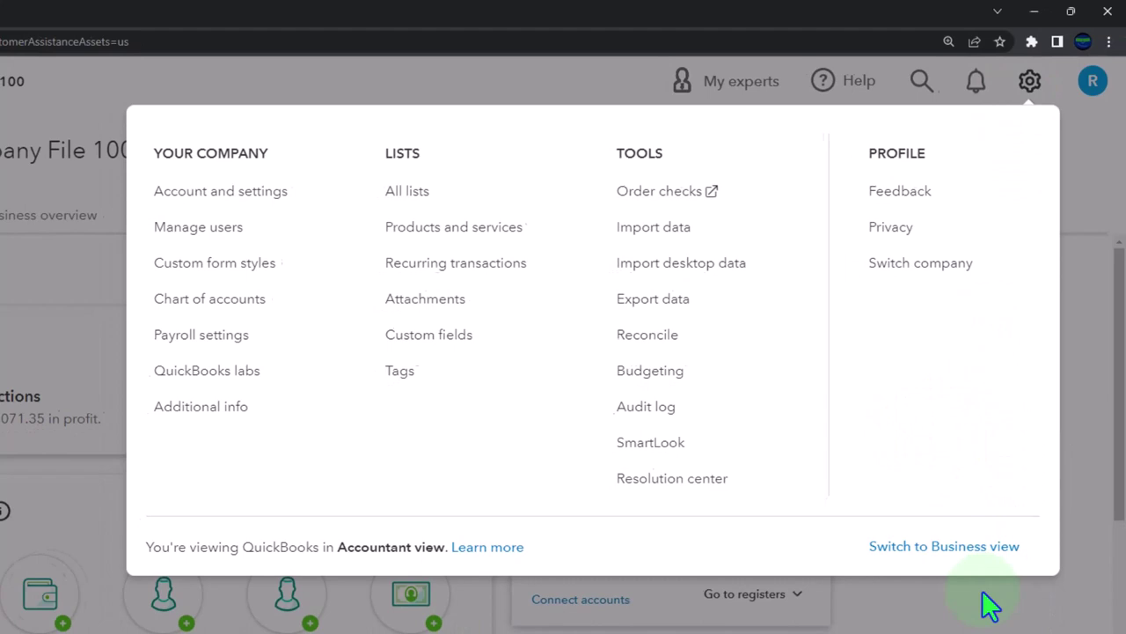
pyautogui.click(960, 563)
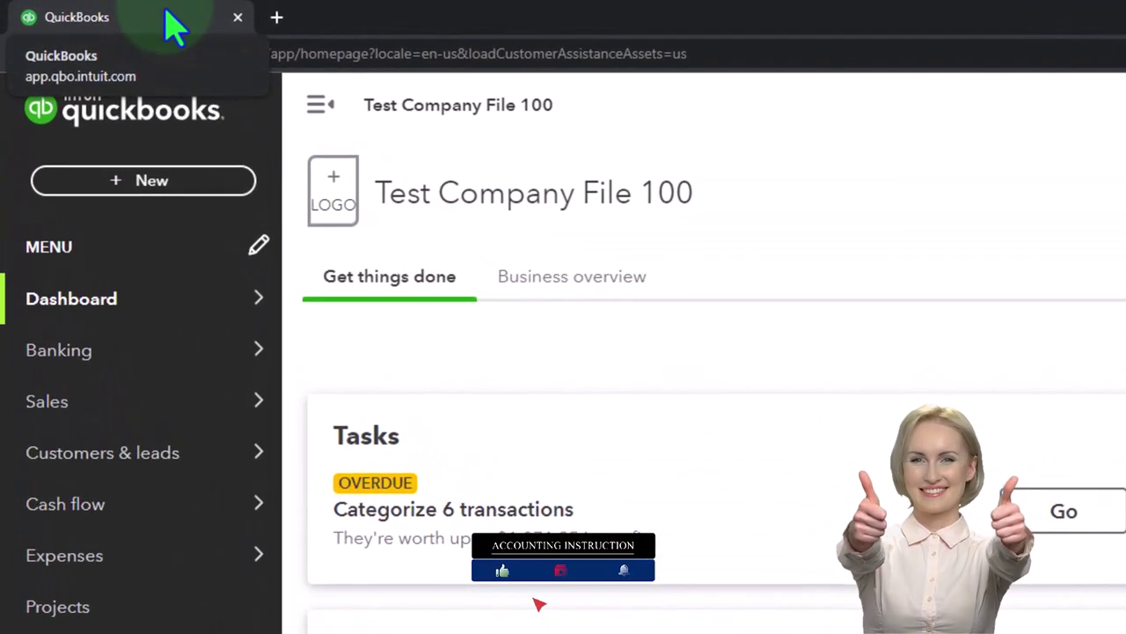
# - Duplicate the QuickBooks tab twice and show the Reports list in the newest copy
pyautogui.rightClick(173, 26)
pyautogui.click(284, 163)
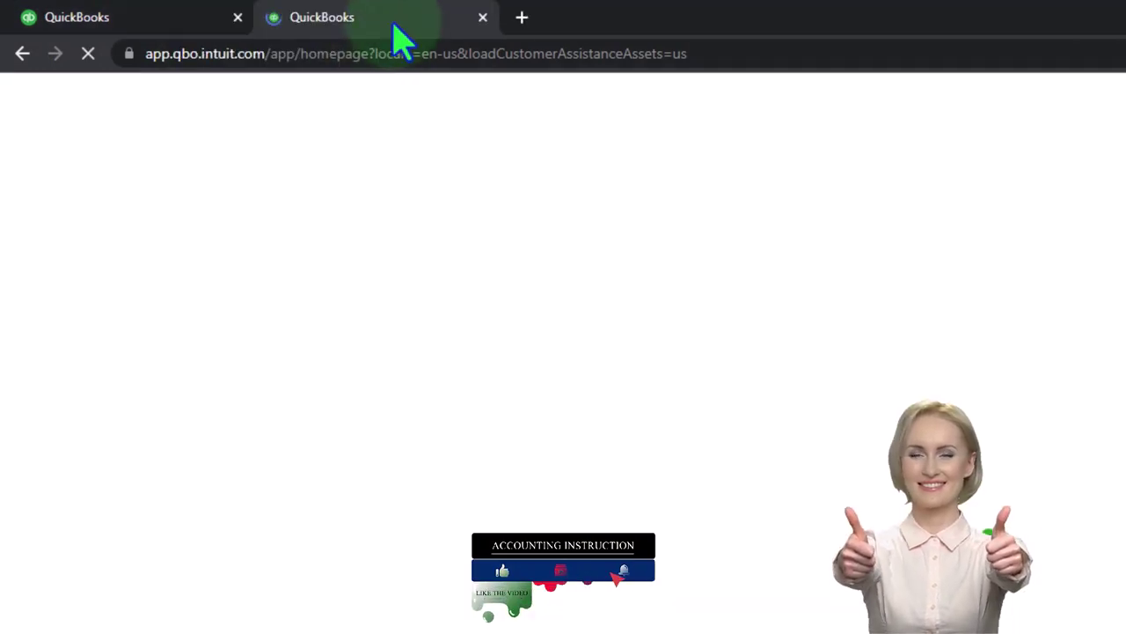
pyautogui.rightClick(393, 24)
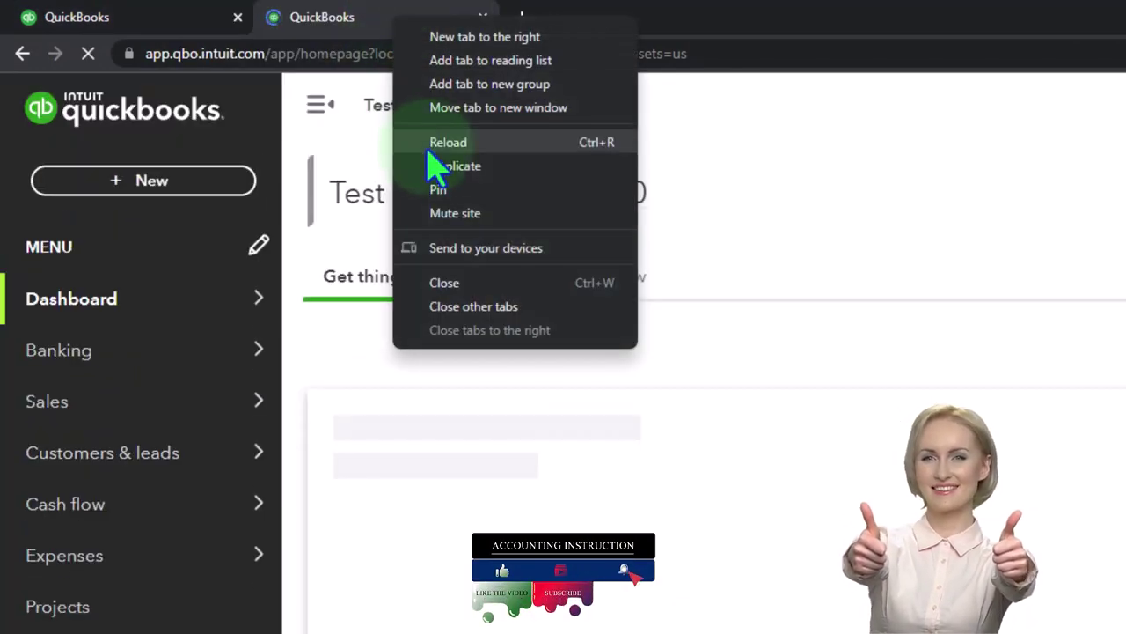
pyautogui.click(528, 166)
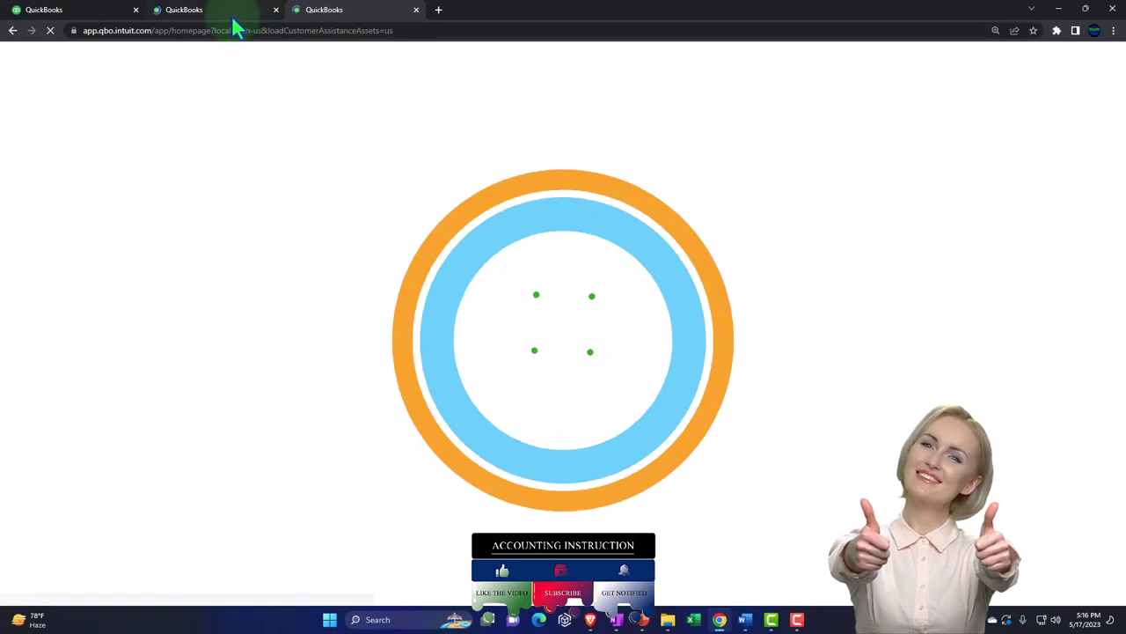
pyautogui.click(71, 432)
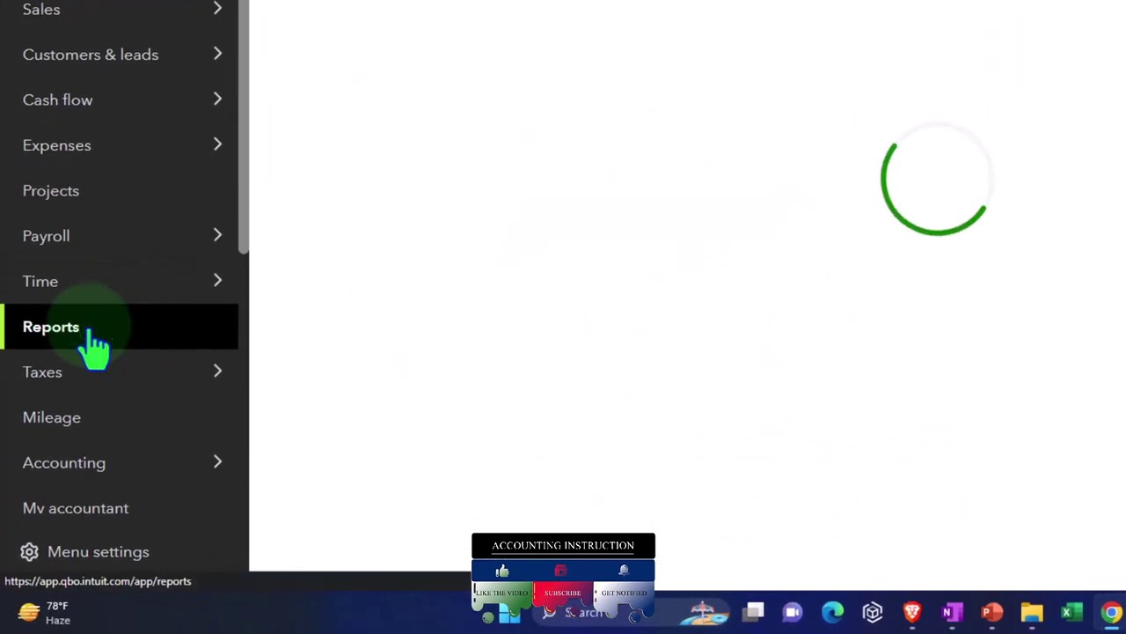
# - Open Balance Sheet in this tab and Profit and Loss in the dashboard tab, sidebar collapsed
pyautogui.click(264, 339)
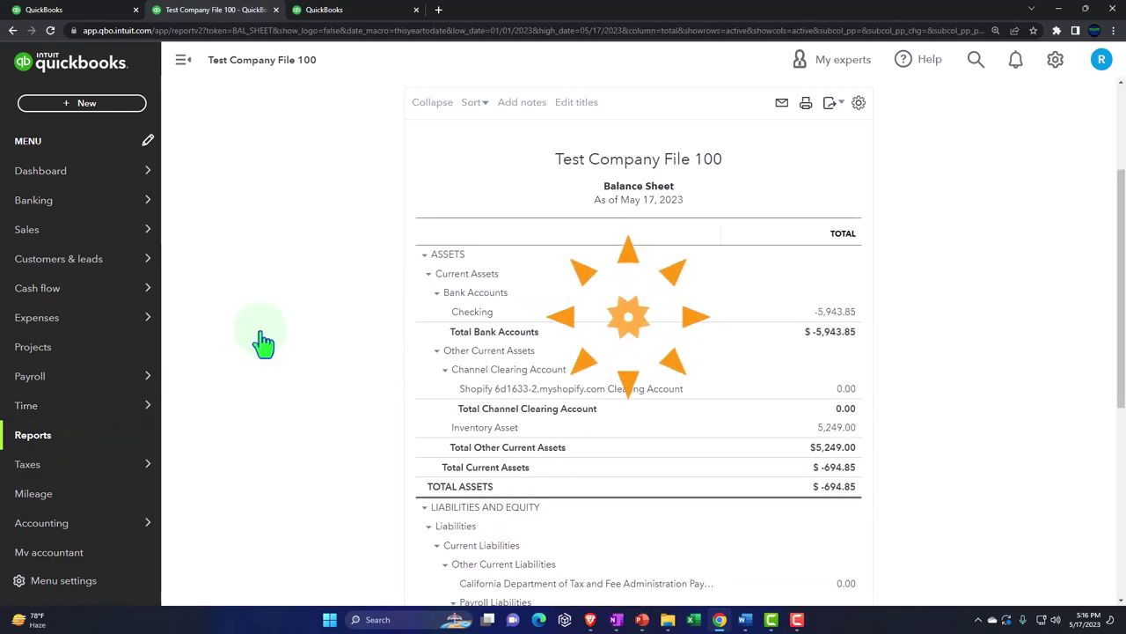
pyautogui.click(376, 11)
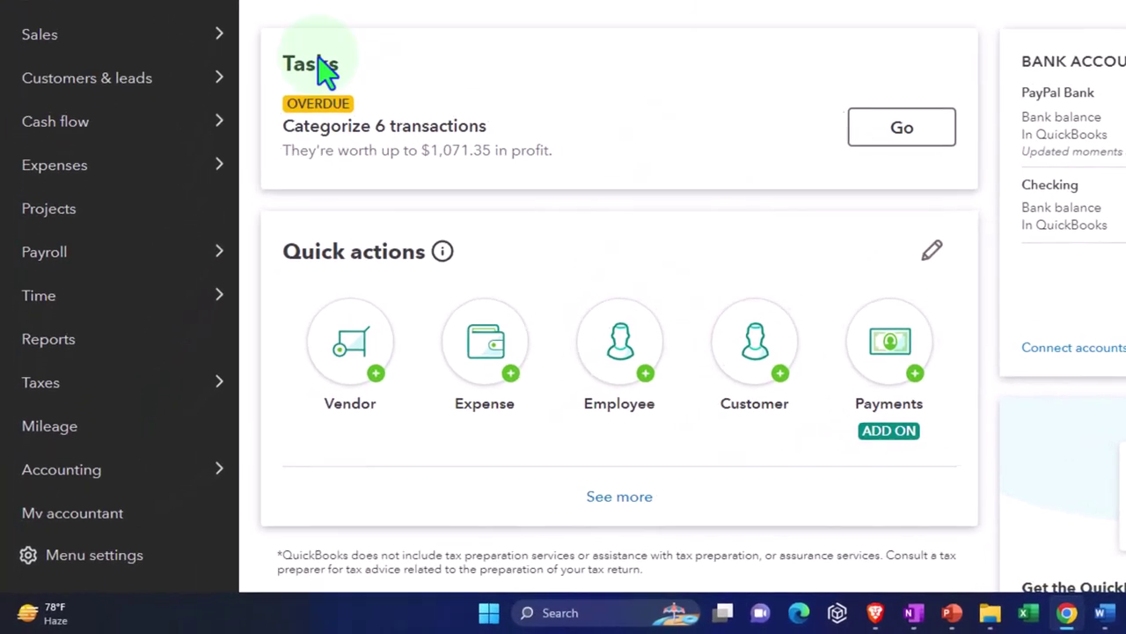
pyautogui.moveTo(184, 315)
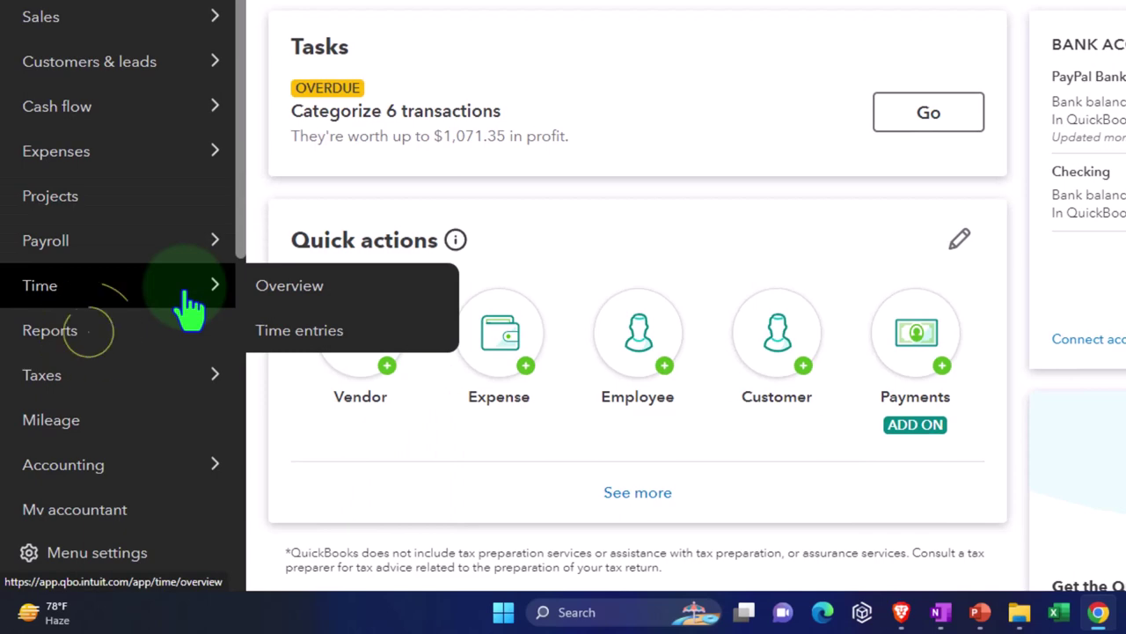
pyautogui.click(106, 330)
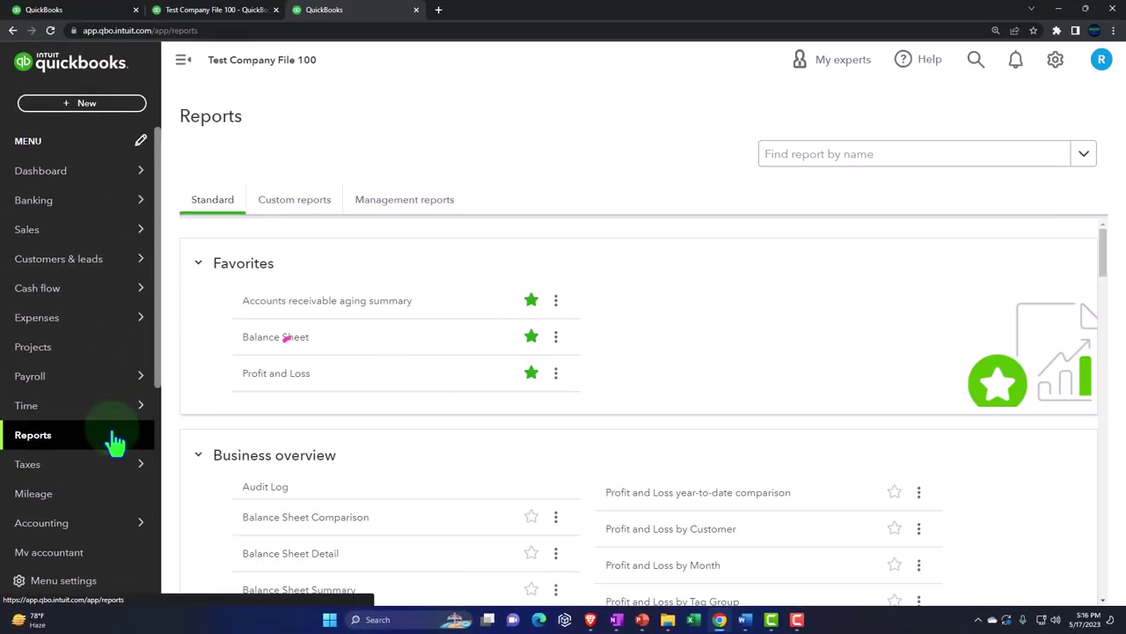
pyautogui.click(255, 381)
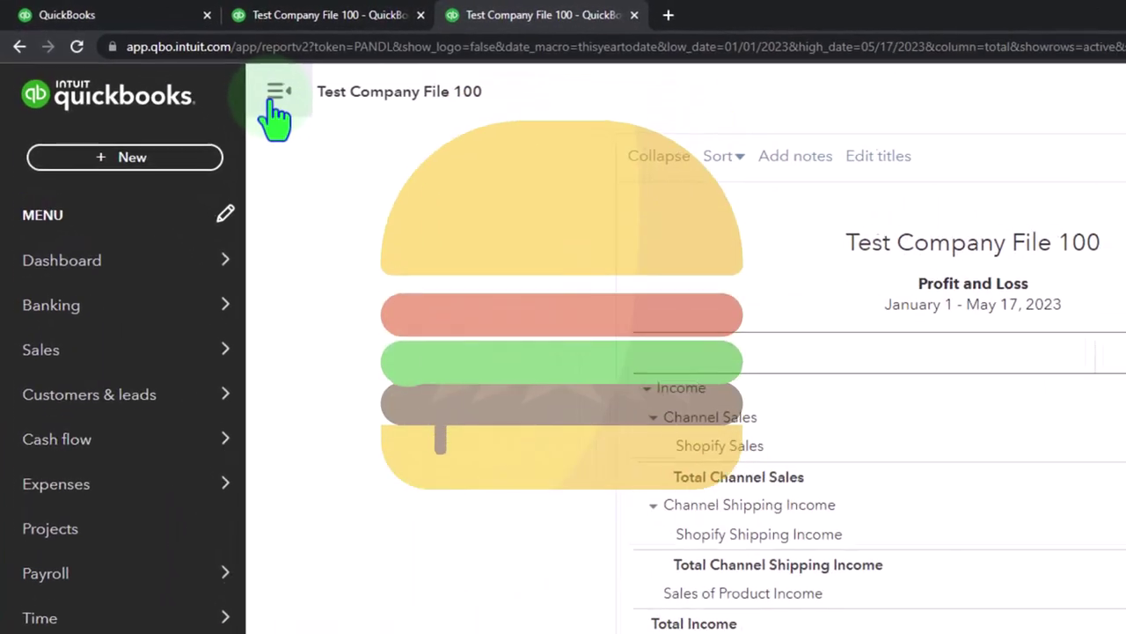
pyautogui.click(205, 66)
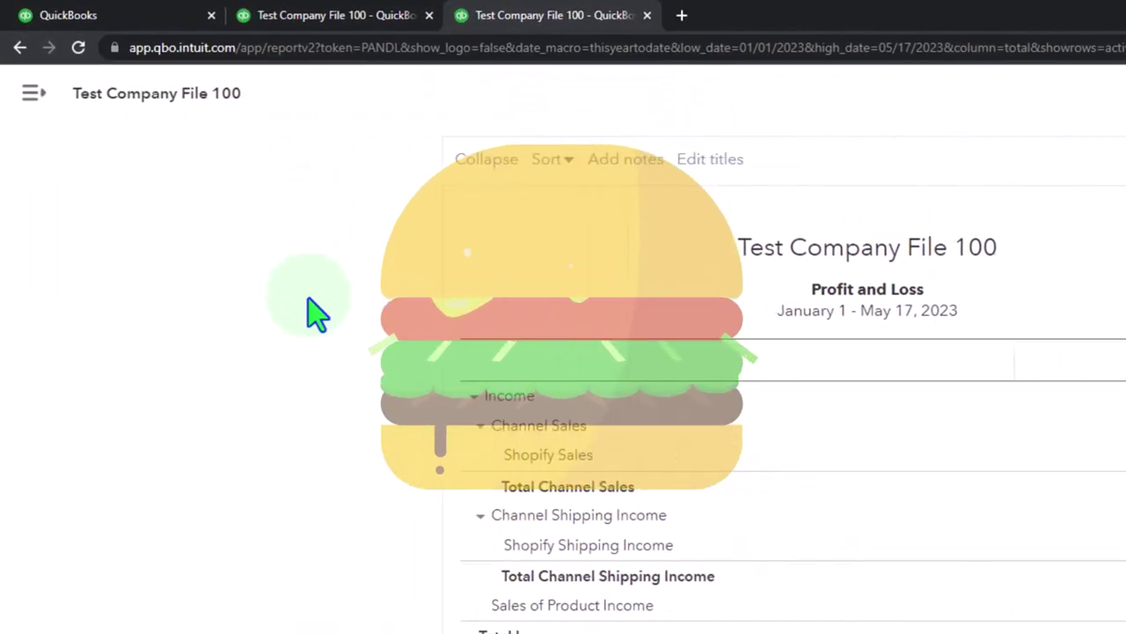
# - Rerun the Profit and Loss for all of 2023
pyautogui.click(388, 269)
pyautogui.write('023')
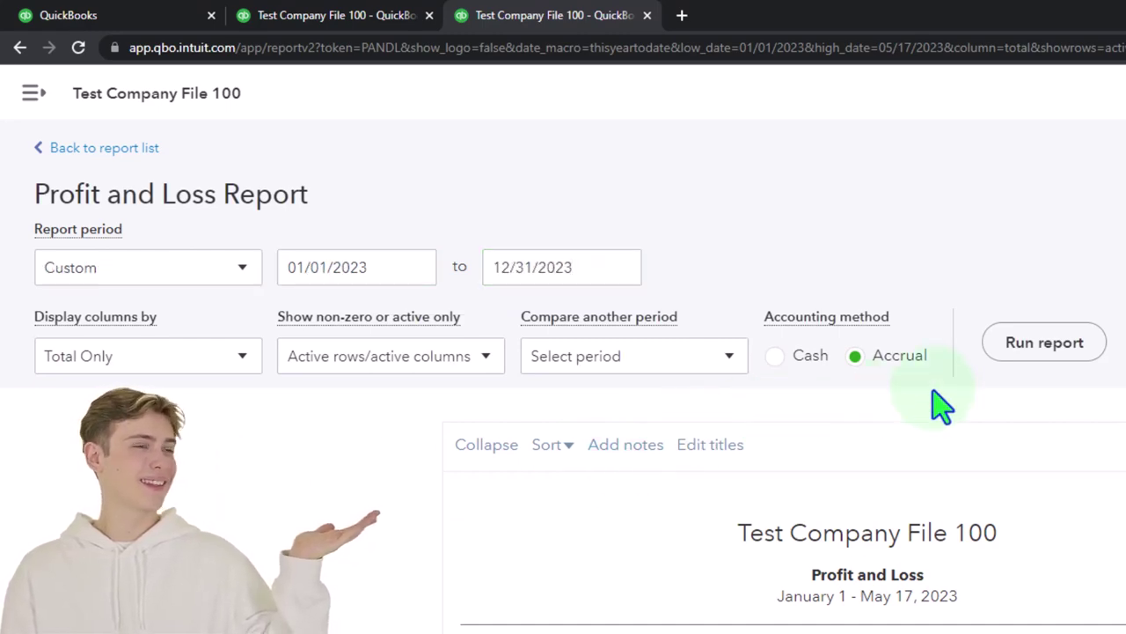
pyautogui.click(1029, 348)
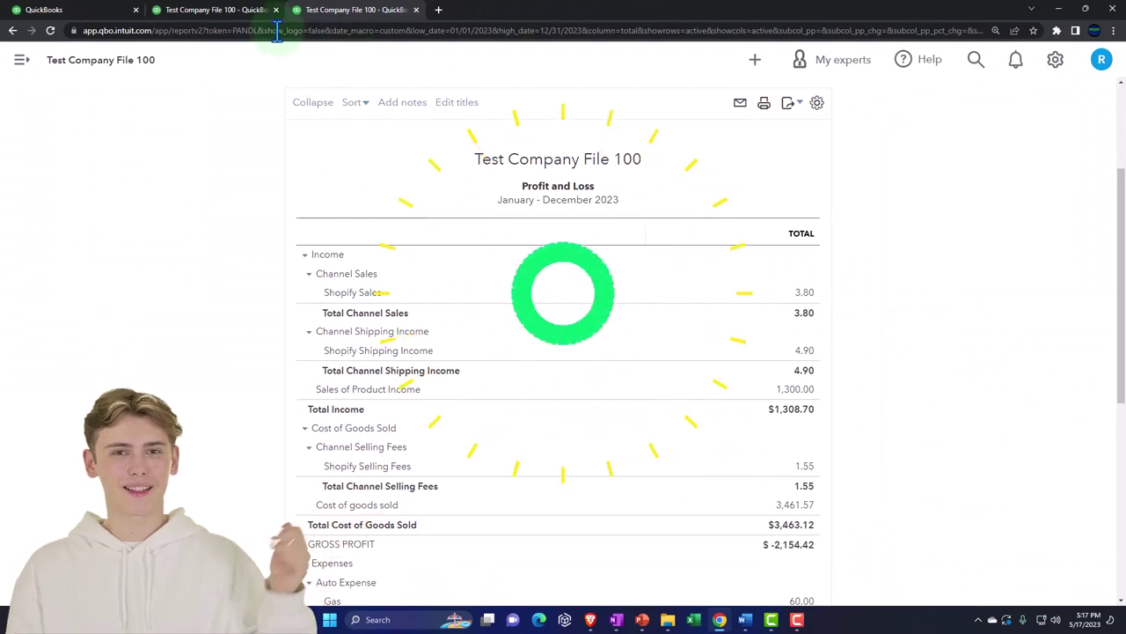
# - Rerun the Balance Sheet for 01/01/2023–12/31/2023, then return to the dashboard tab
pyautogui.click(231, 11)
pyautogui.click(188, 62)
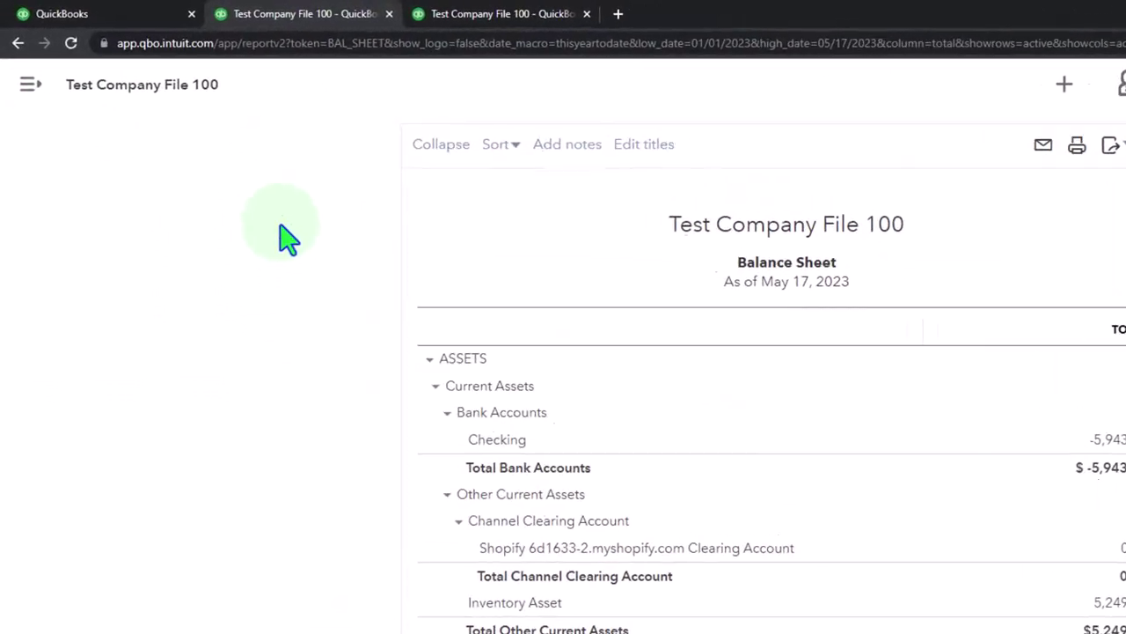
pyautogui.scroll(3, 246, 203)
pyautogui.click(395, 276)
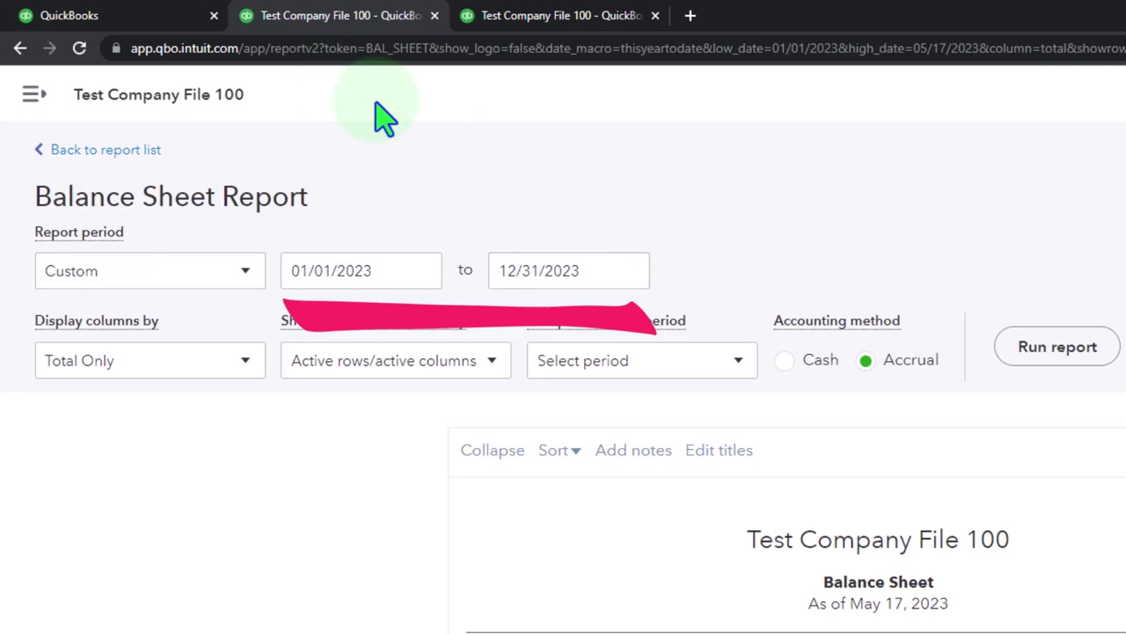
pyautogui.click(1058, 347)
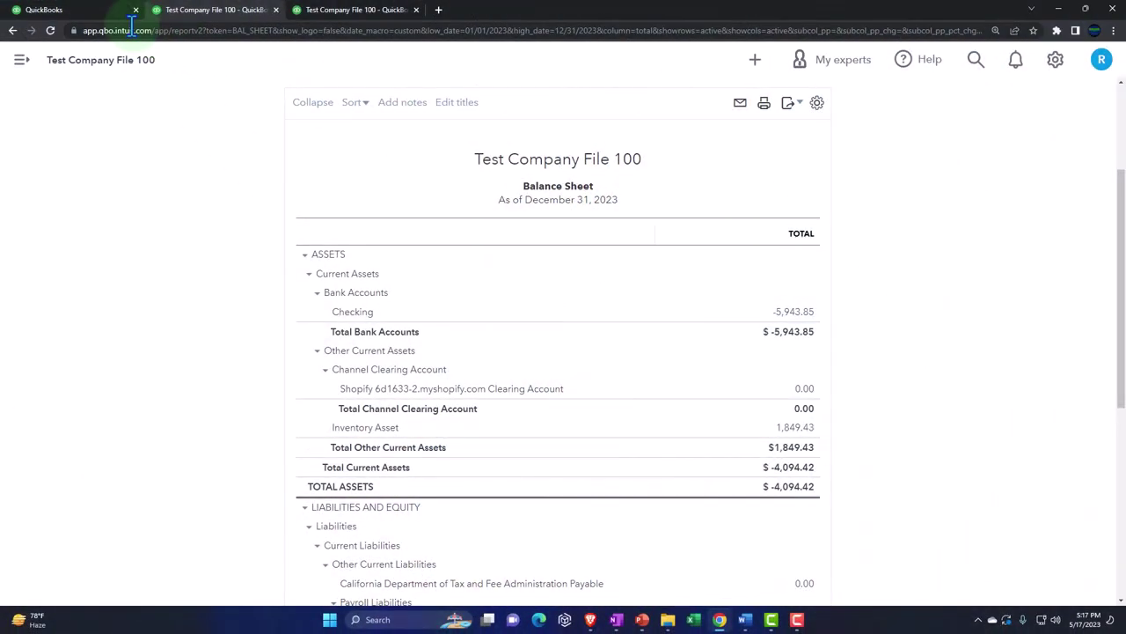
pyautogui.click(112, 12)
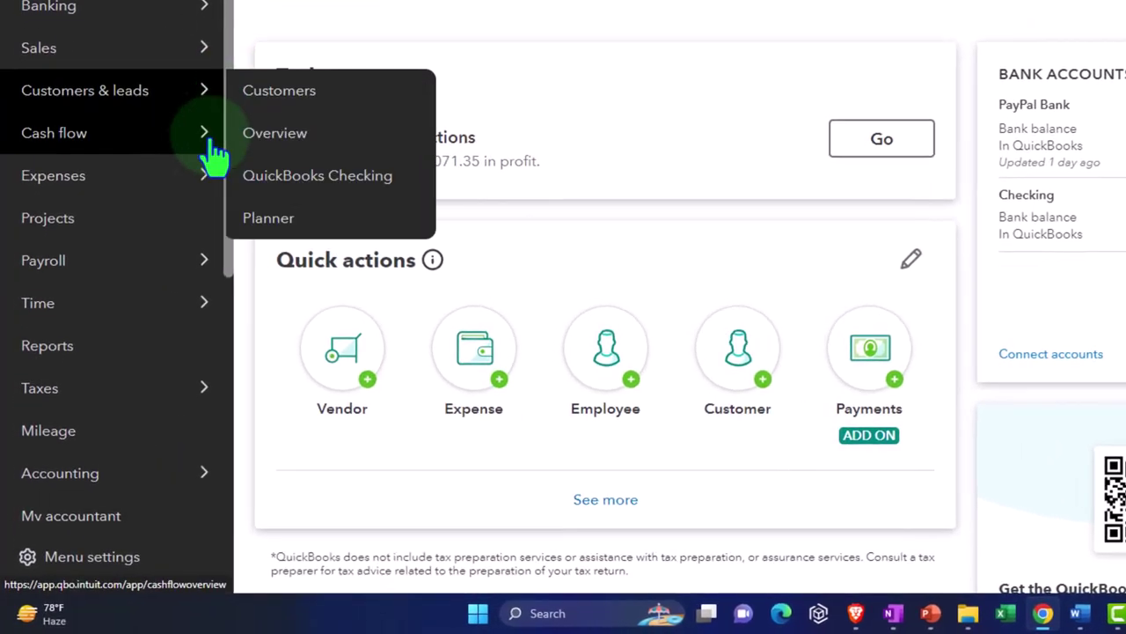
# - Open the Mileage page and skip past the mobile-app intro
pyautogui.click(112, 444)
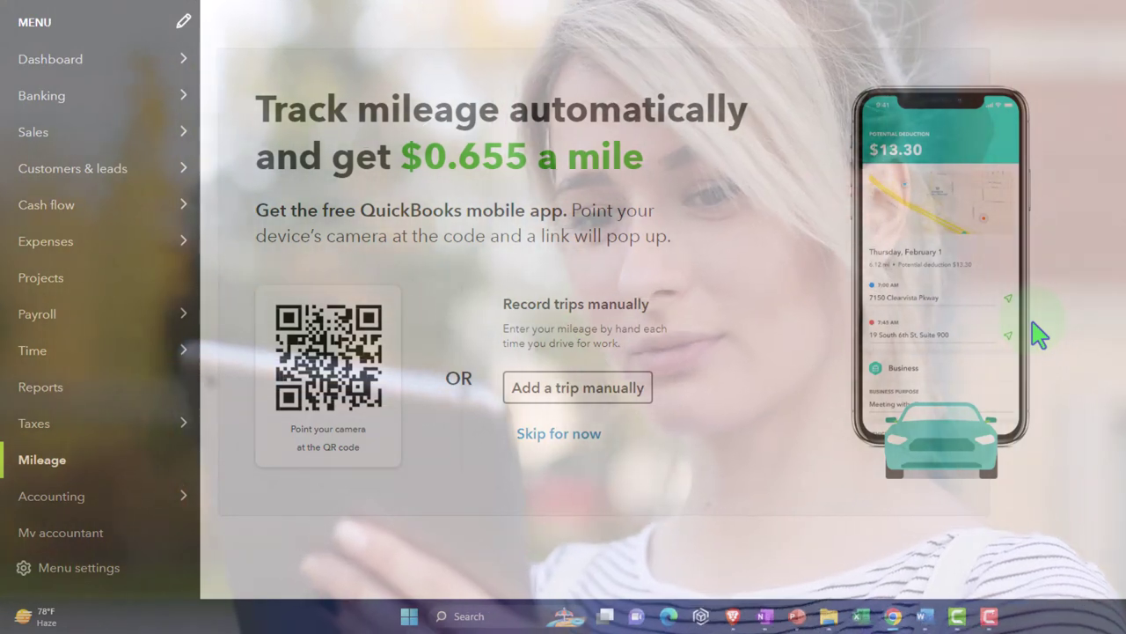
pyautogui.click(591, 440)
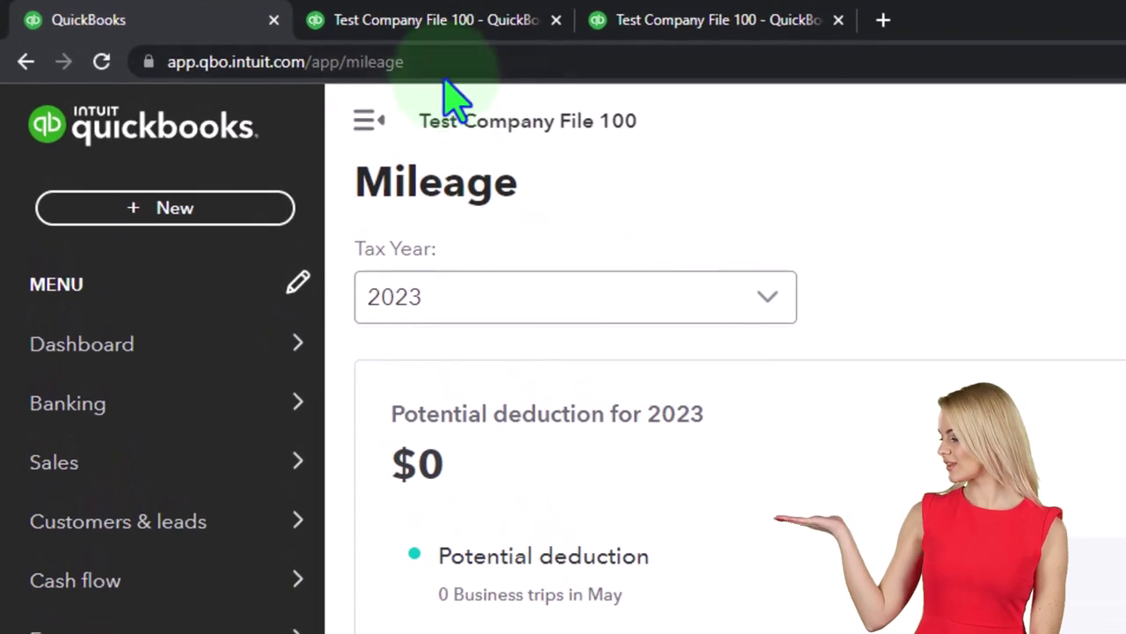
# - Zoom into the 2023 Profit and Loss and scroll to Expenses, where Auto Expense totals 1,940.00
pyautogui.click(431, 26)
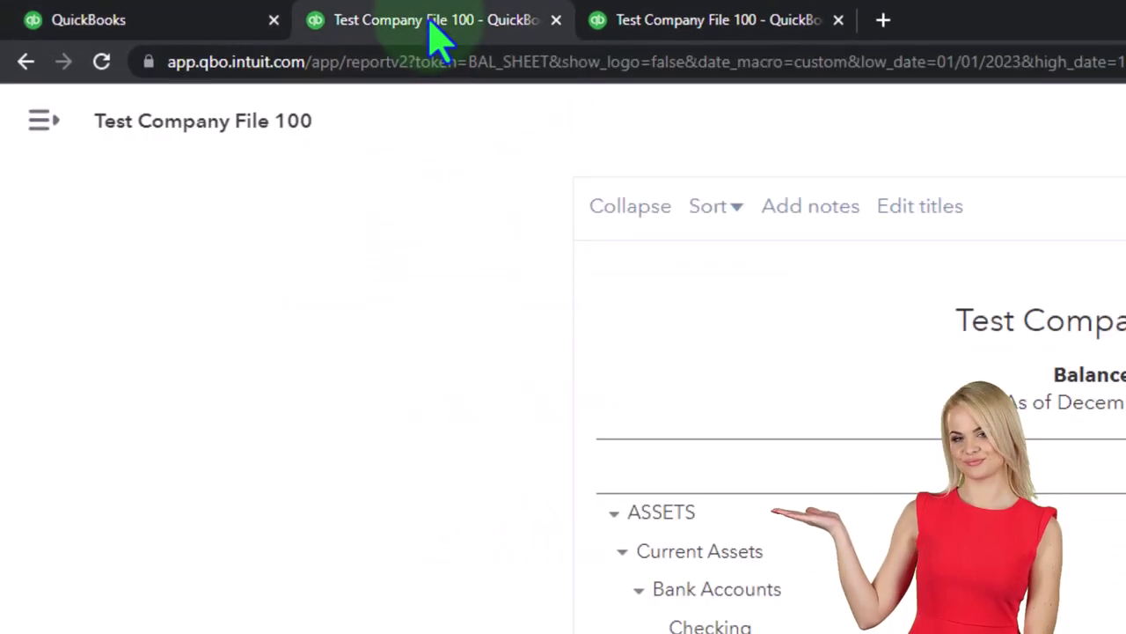
pyautogui.click(647, 27)
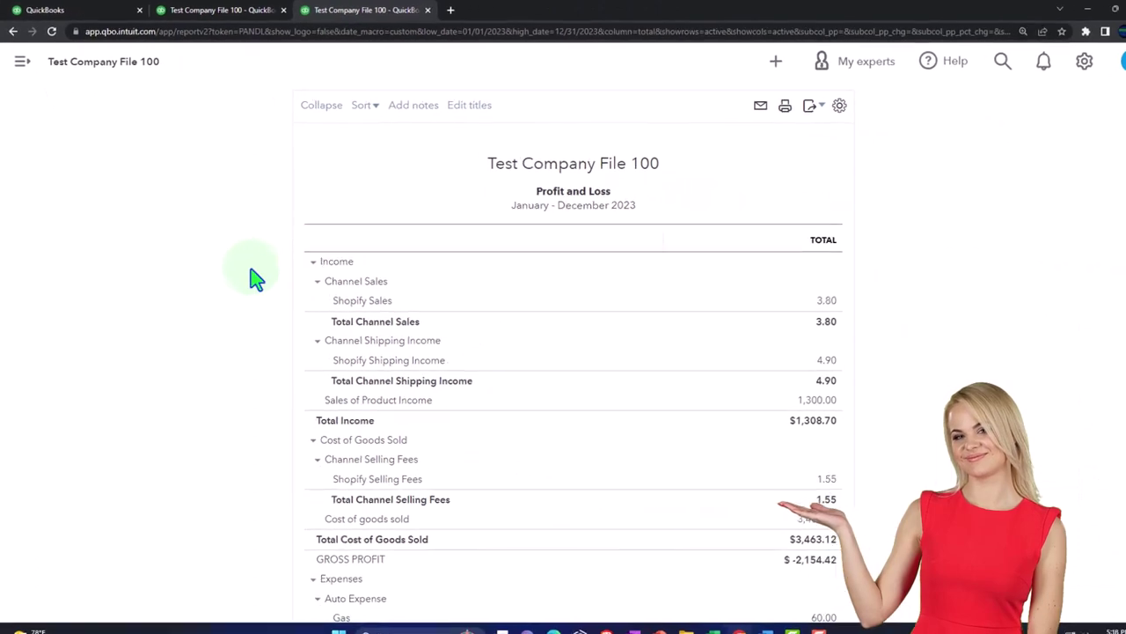
pyautogui.hotkey('ctrl', '+')
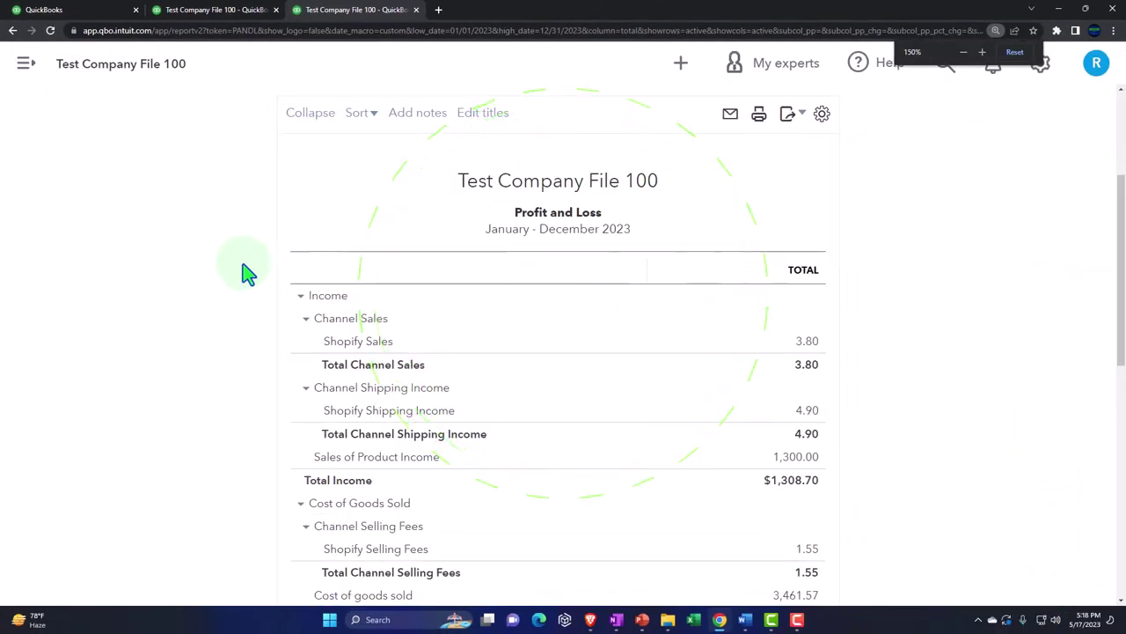
pyautogui.scroll(-5, 246, 272)
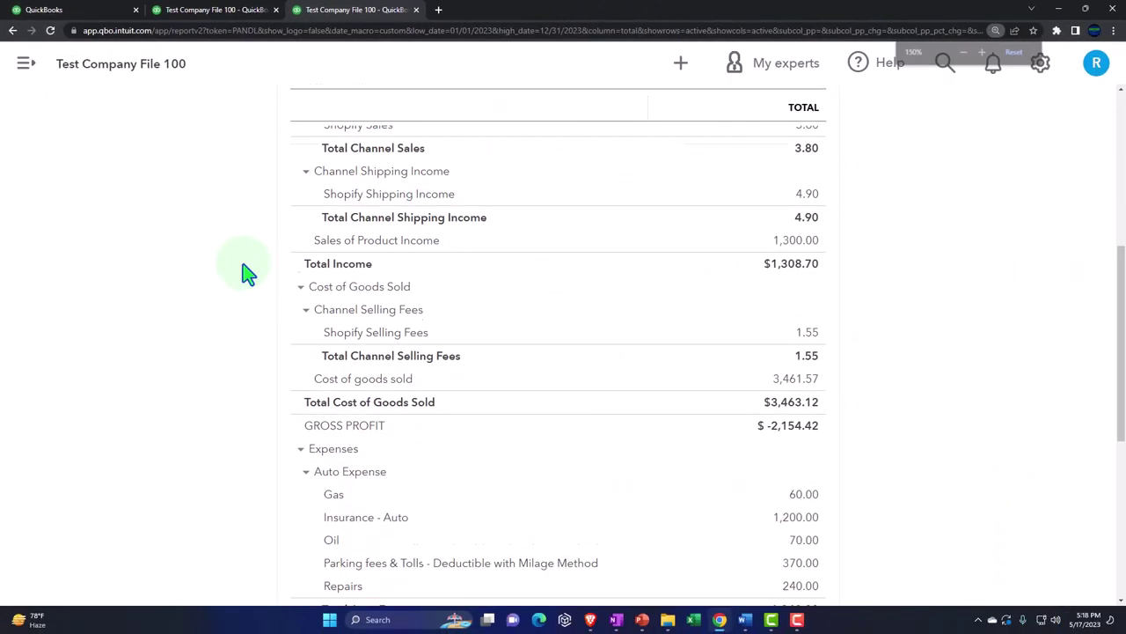
pyautogui.scroll(-3, 247, 272)
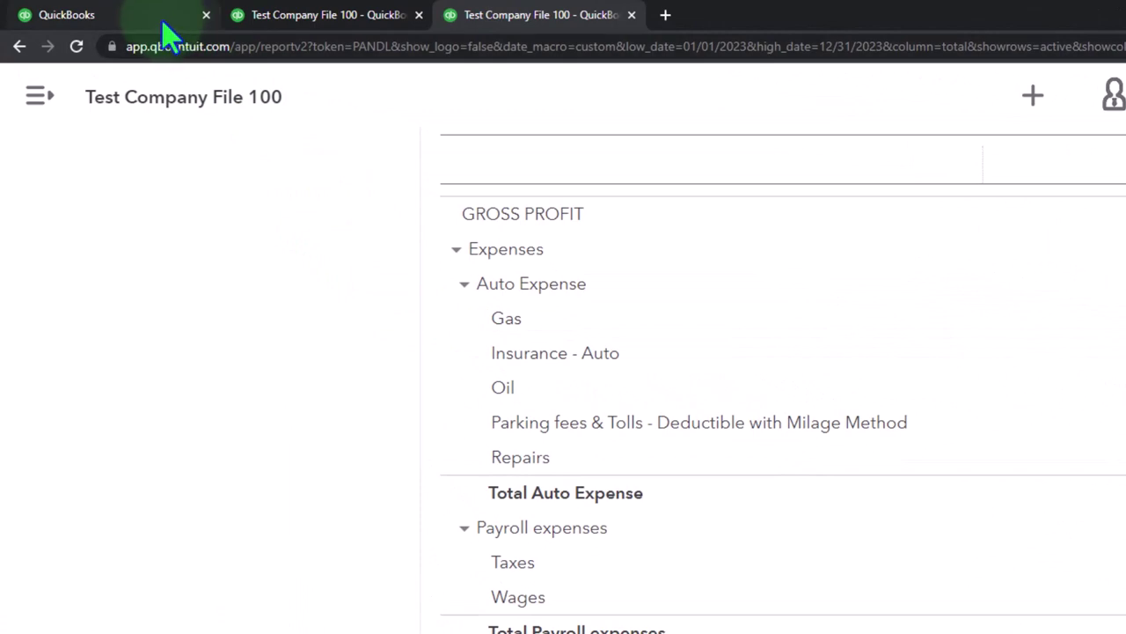
# - Return to the Mileage tab, collapse the sidebar and zoom out to show the $0 deduction summary
pyautogui.click(158, 17)
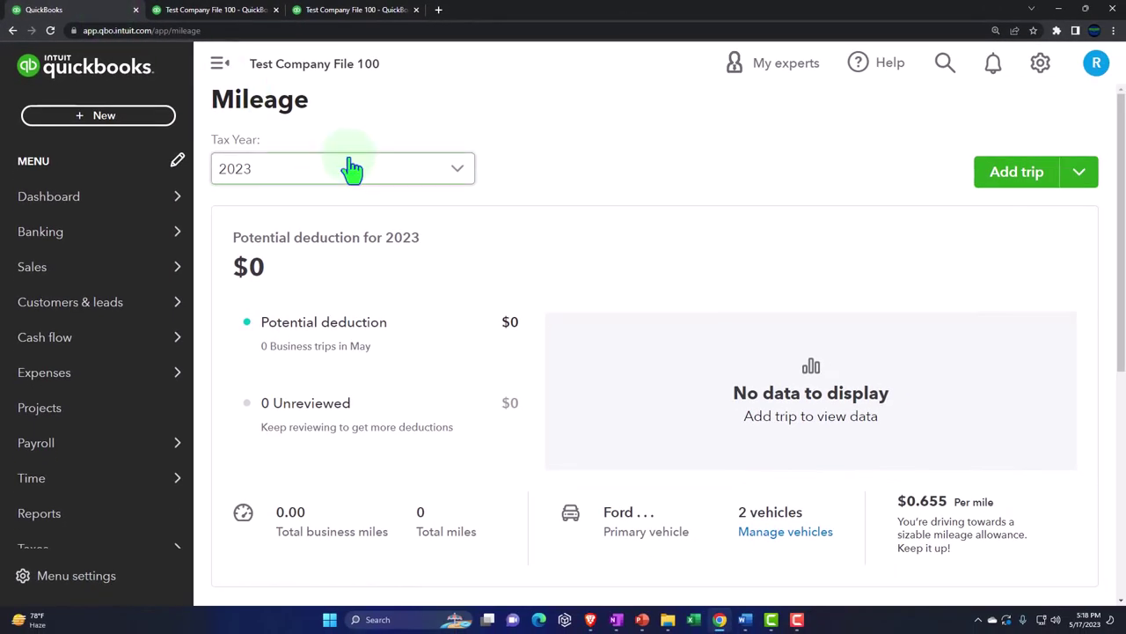
pyautogui.click(225, 75)
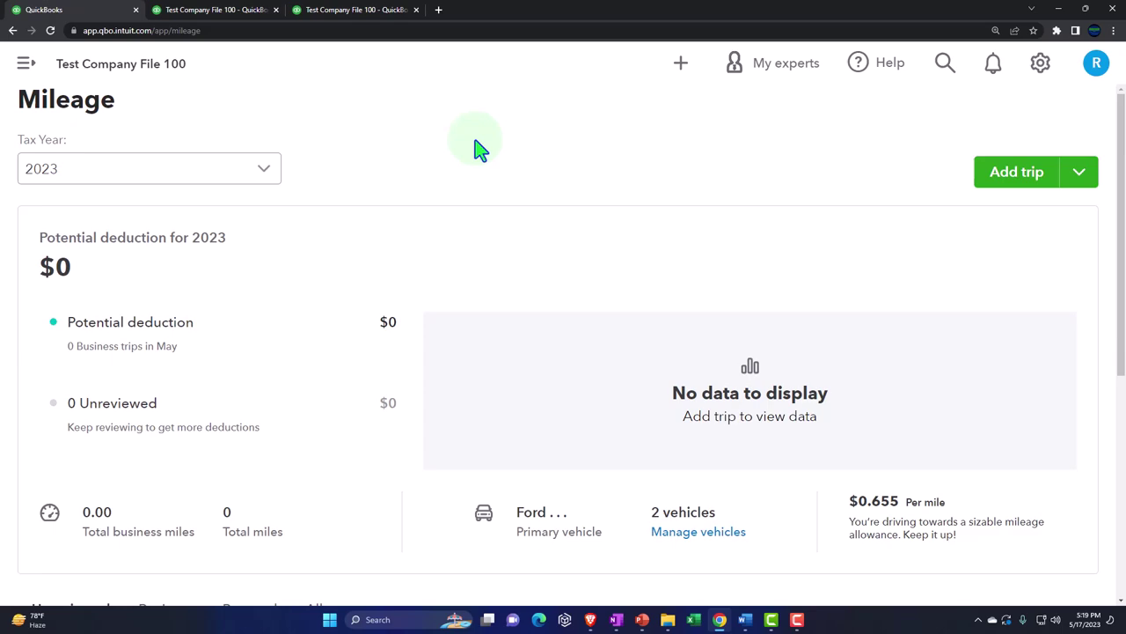
pyautogui.hotkey('ctrl', '-')
pyautogui.hotkey('ctrl', '-')
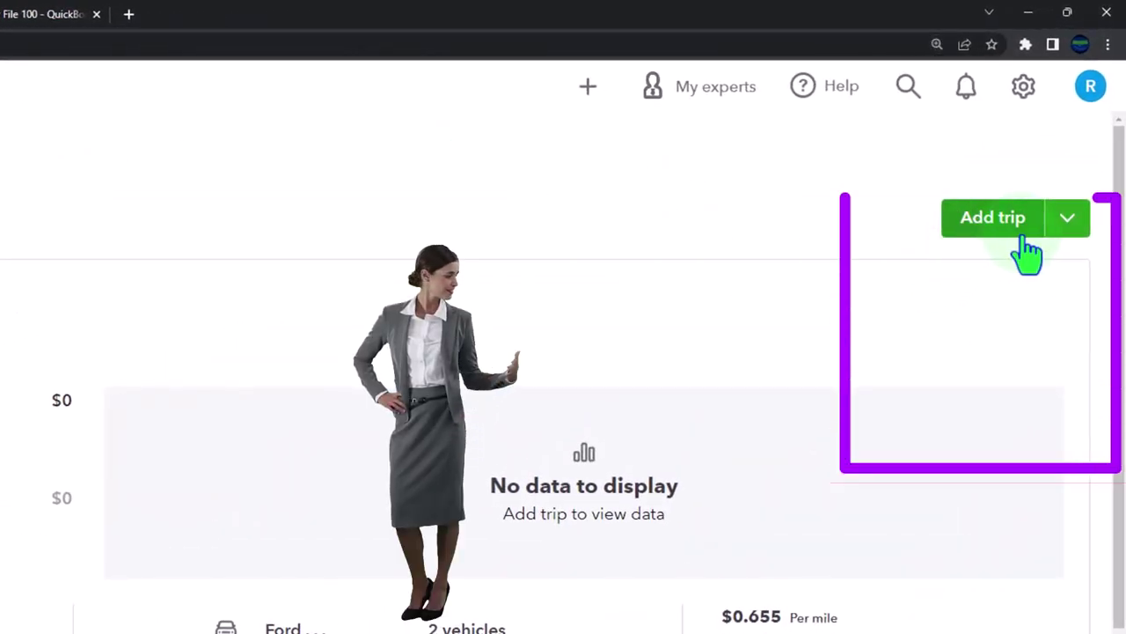
pyautogui.click(1068, 218)
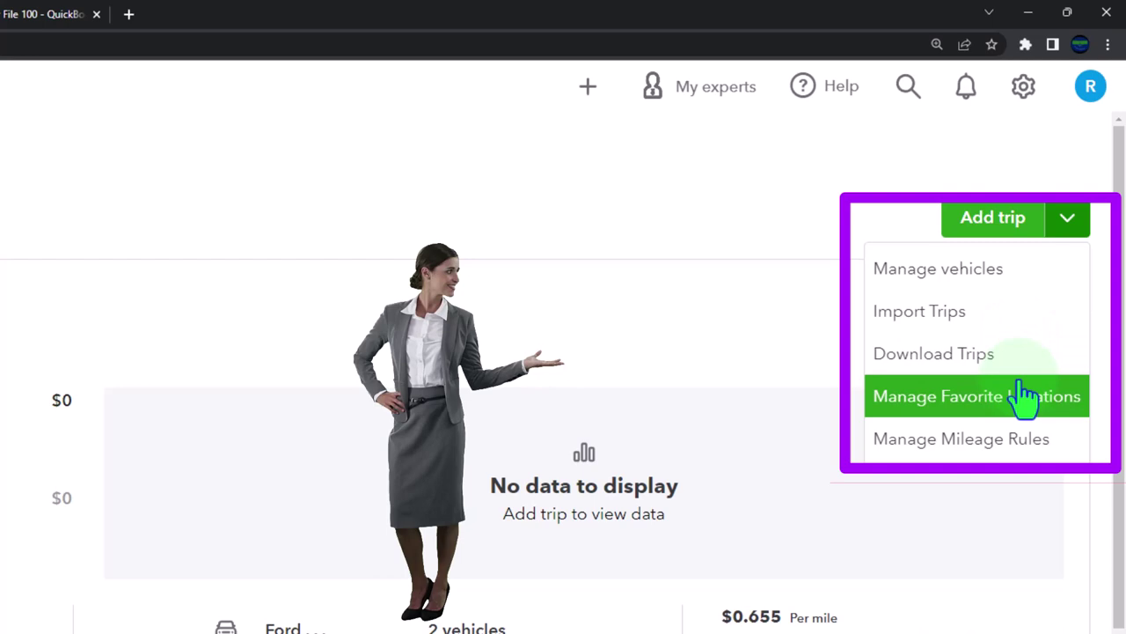
pyautogui.click(648, 324)
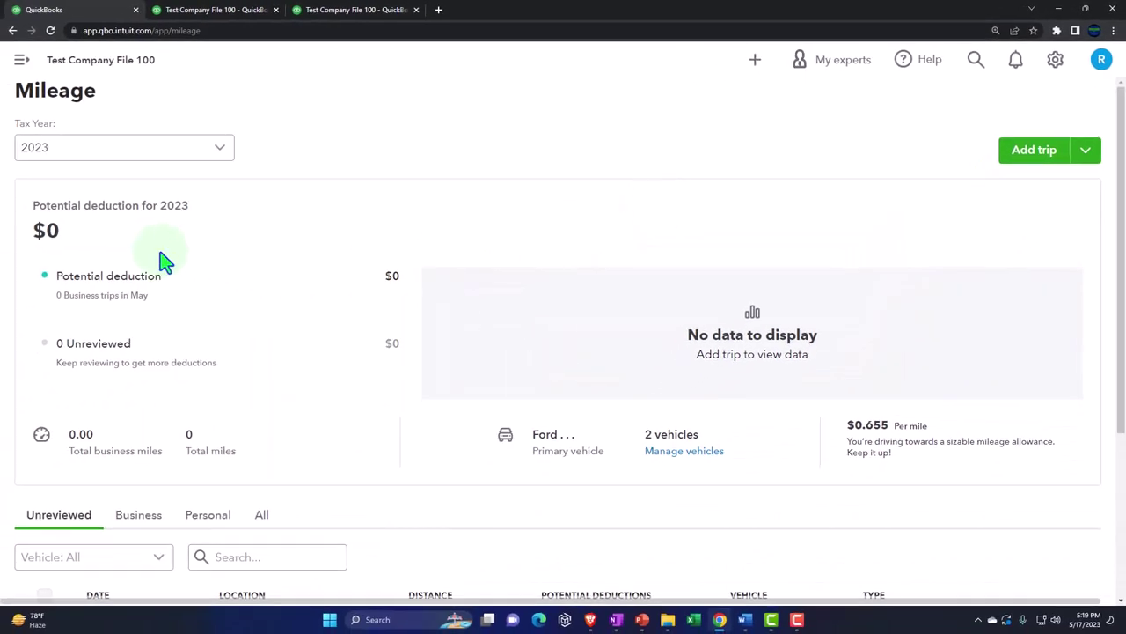
pyautogui.scroll(-1, 165, 262)
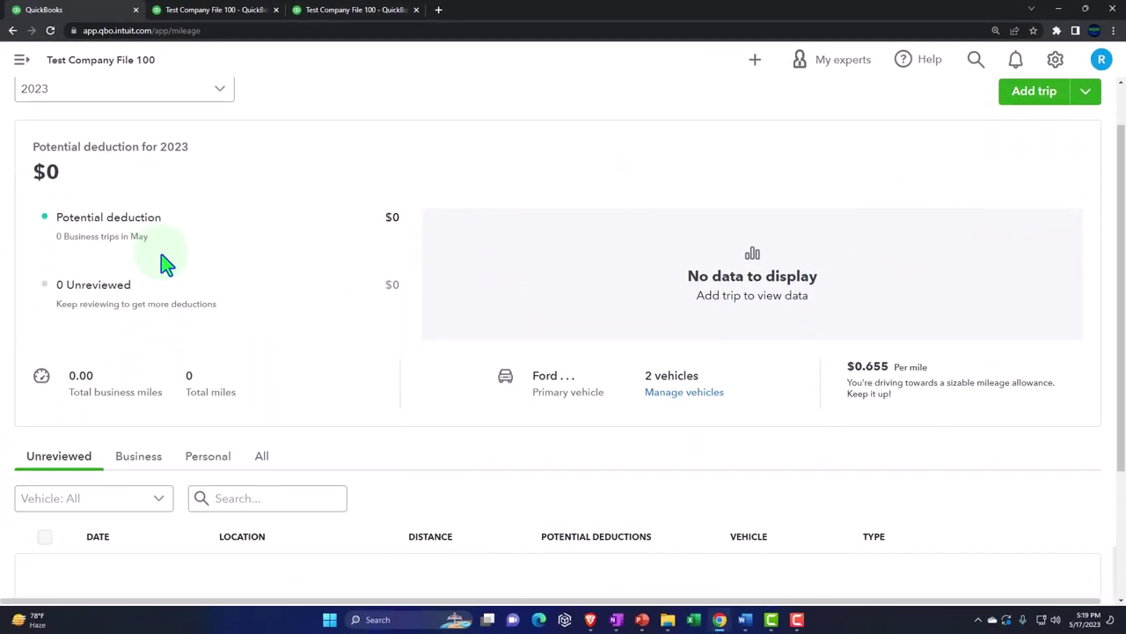
pyautogui.scroll(-1, 165, 261)
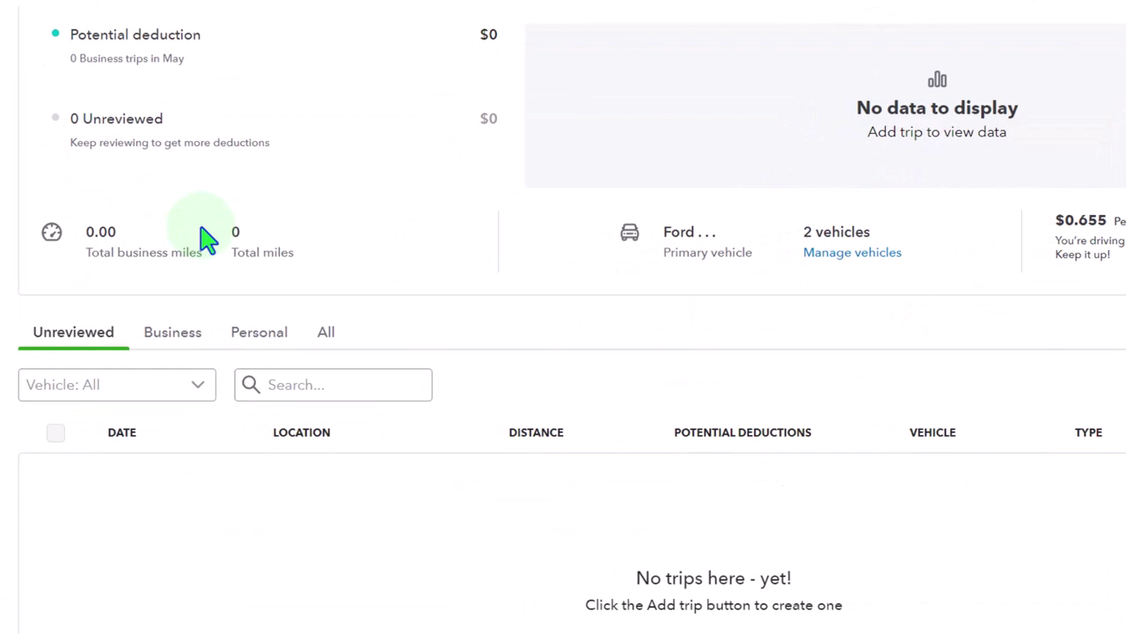
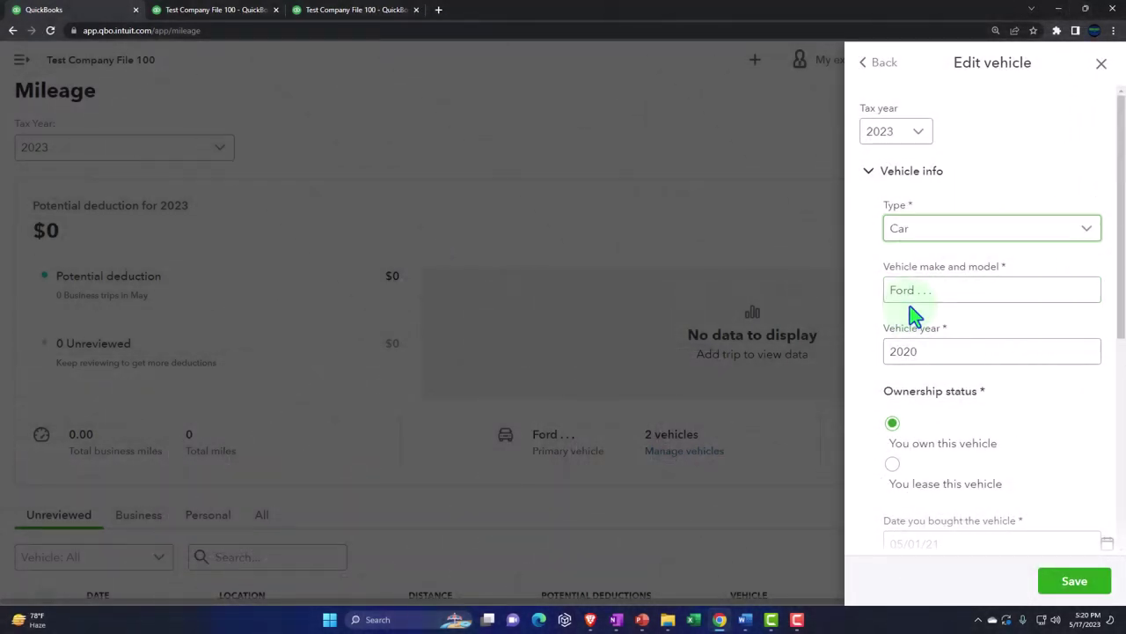
pyautogui.scroll(-1, 934, 335)
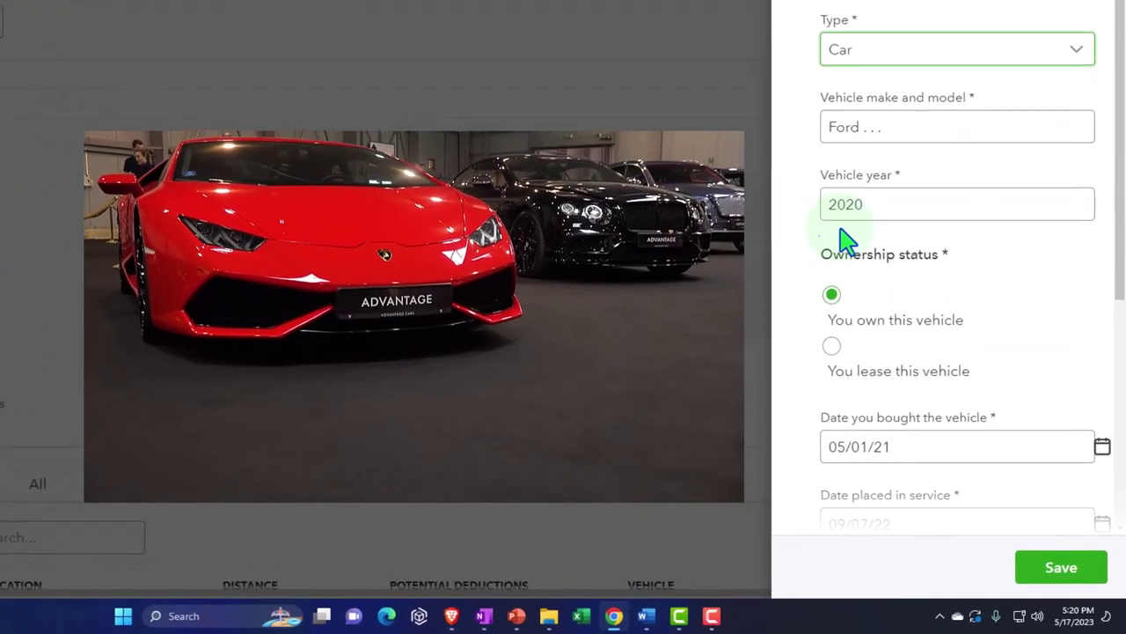
pyautogui.scroll(-1, 843, 236)
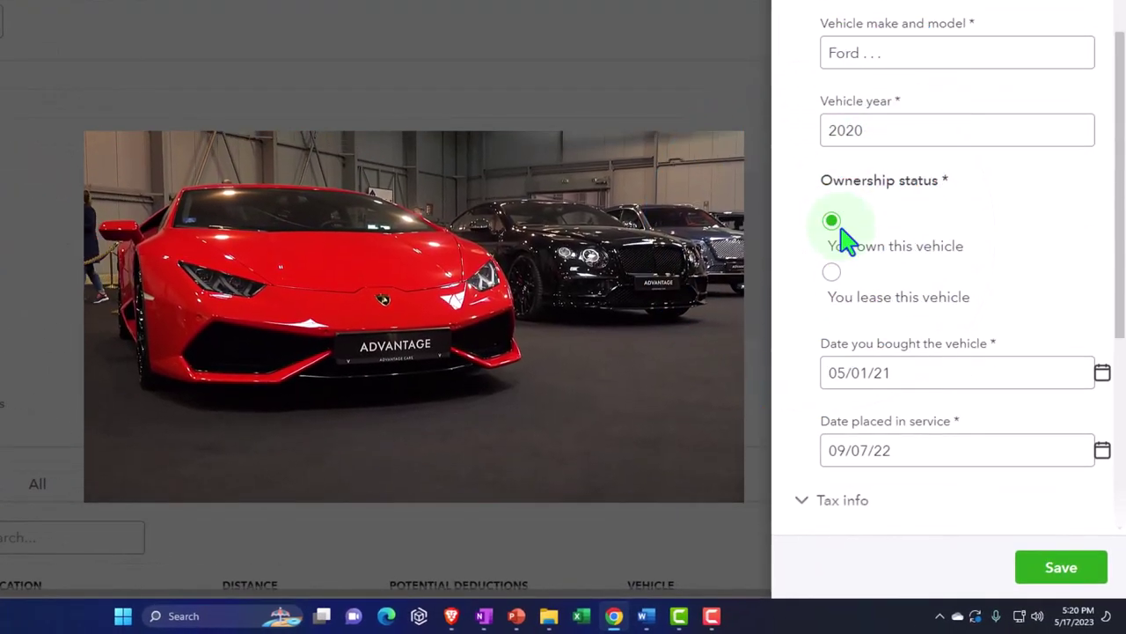
pyautogui.scroll(-1, 847, 237)
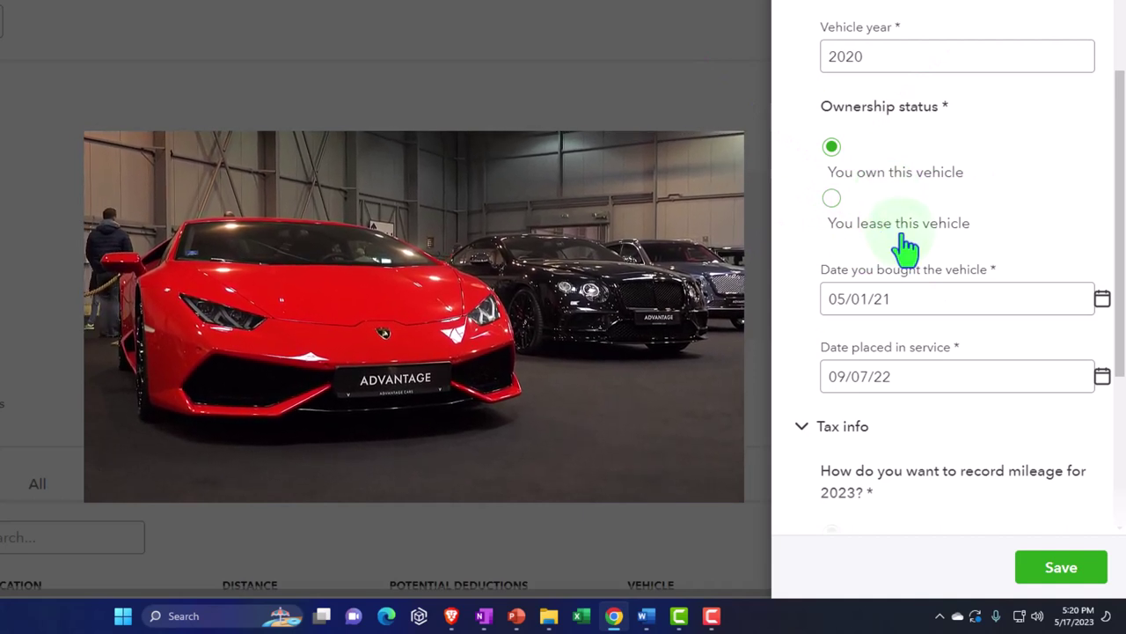
pyautogui.click(850, 172)
pyautogui.scroll(-1, 850, 181)
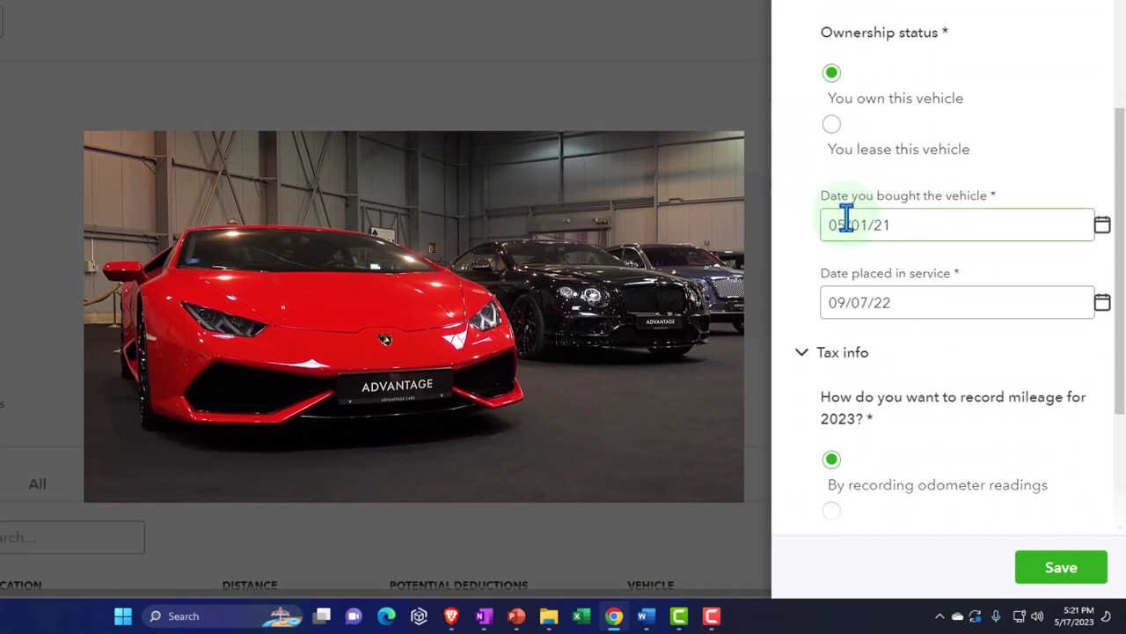
pyautogui.click(847, 221)
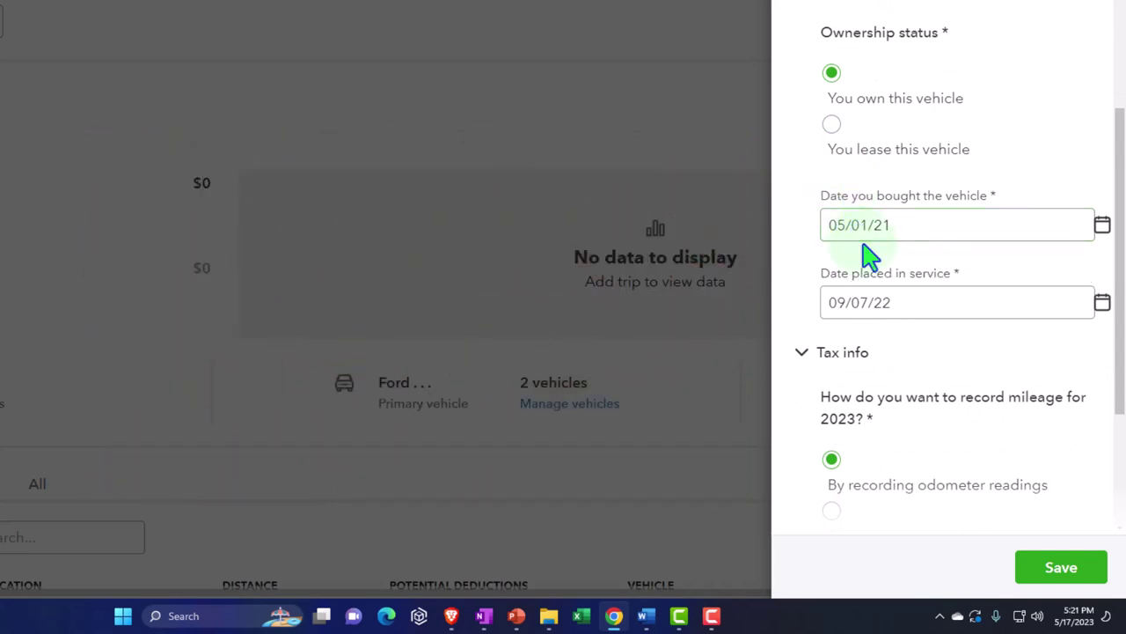
pyautogui.scroll(-1, 867, 255)
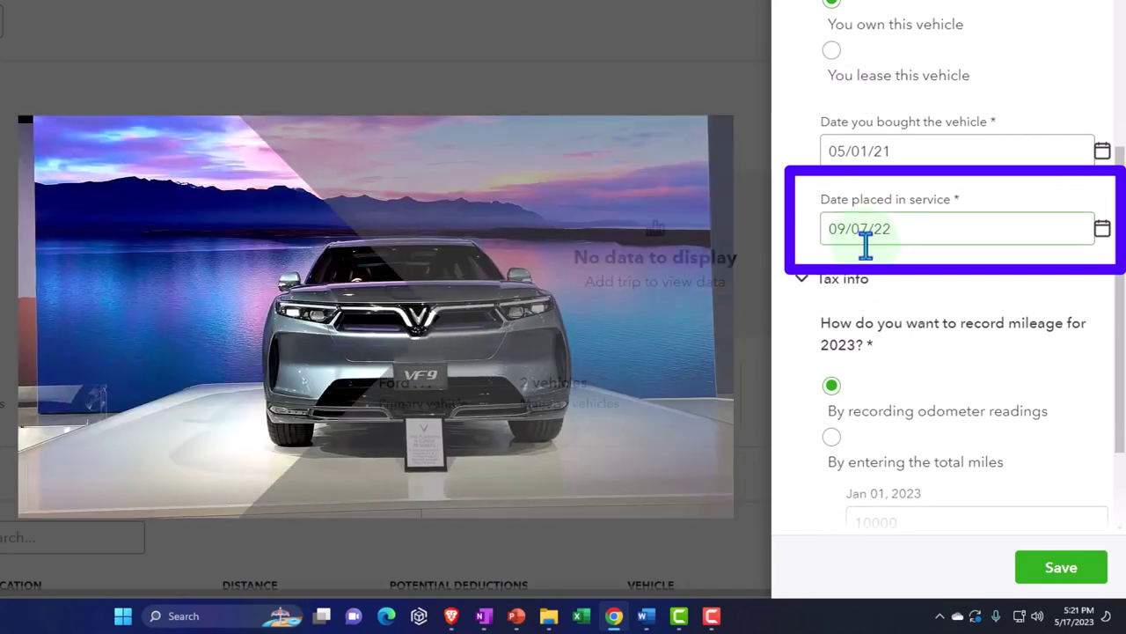
pyautogui.scroll(-1, 866, 251)
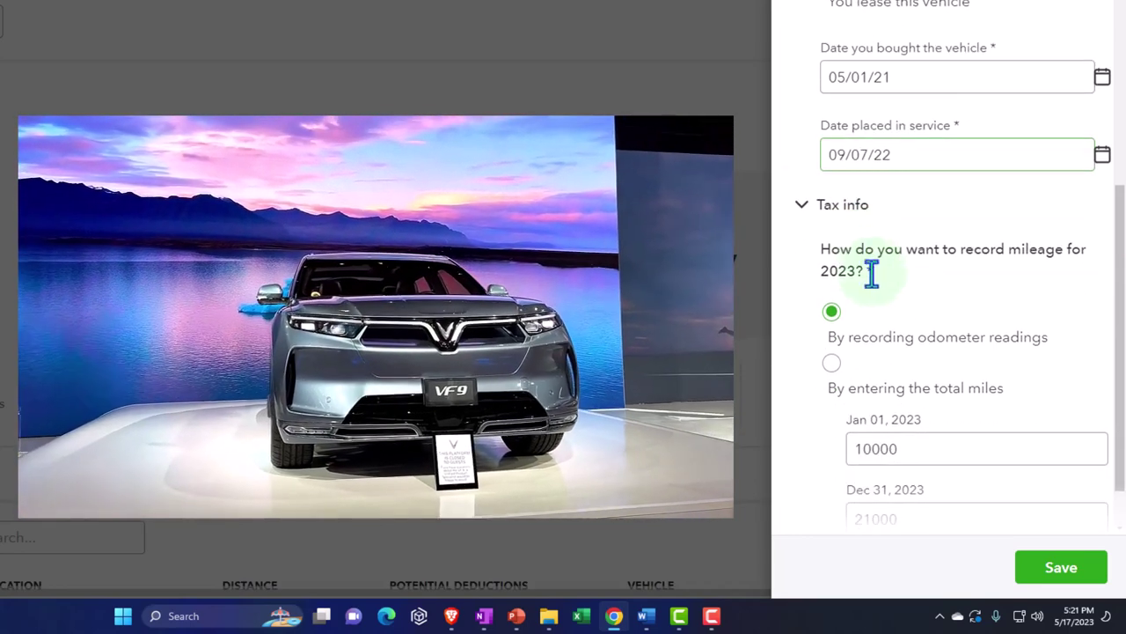
pyautogui.scroll(-1, 880, 302)
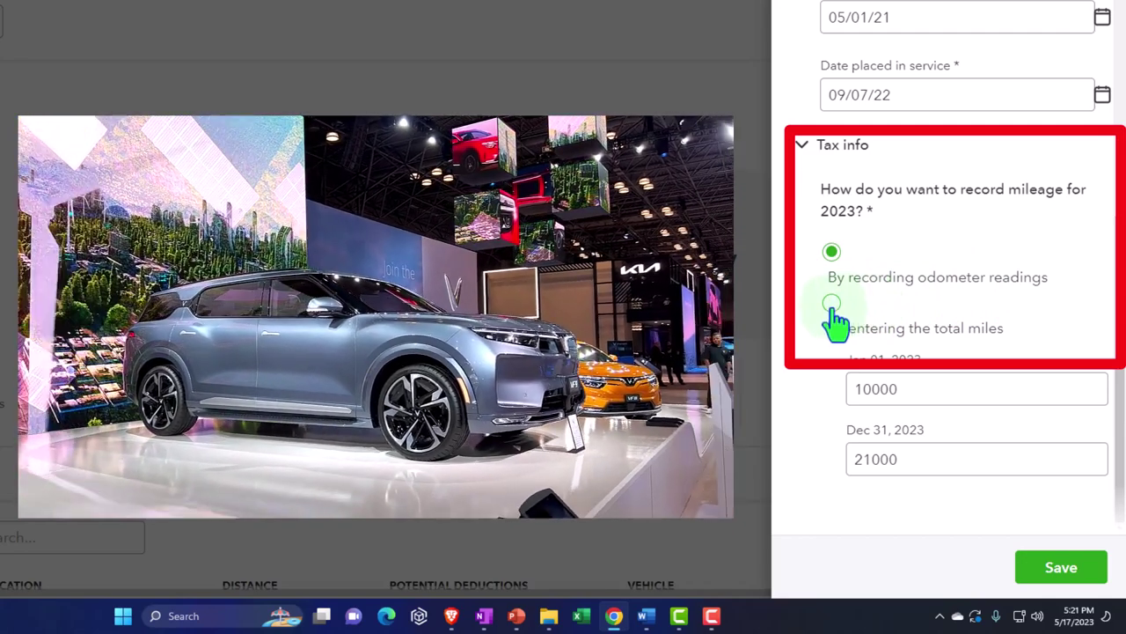
pyautogui.click(831, 308)
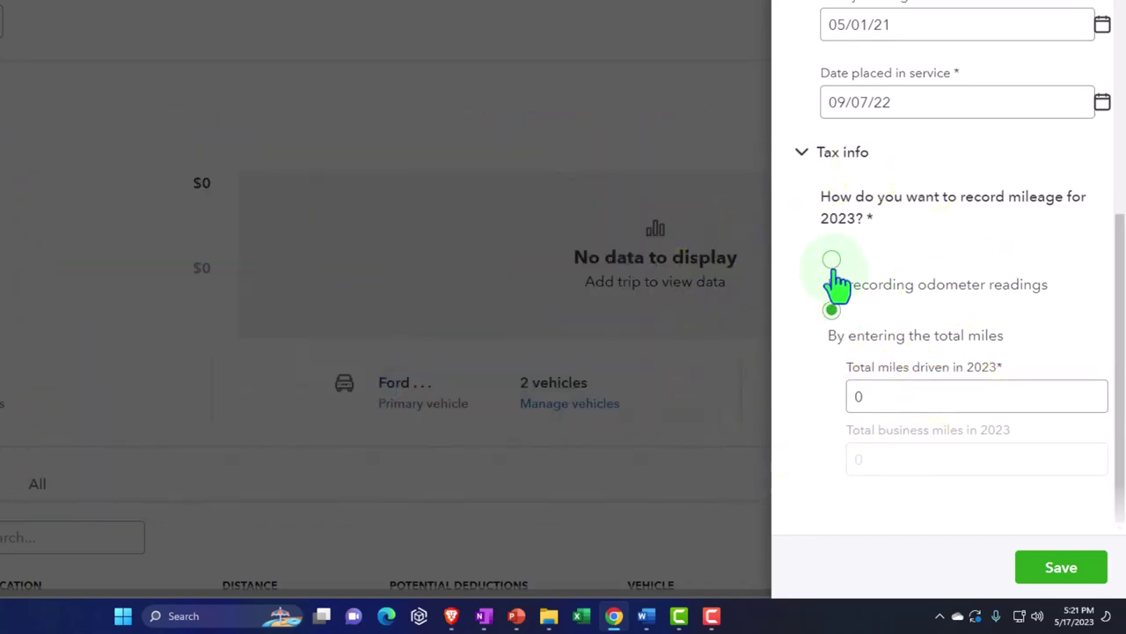
pyautogui.click(831, 261)
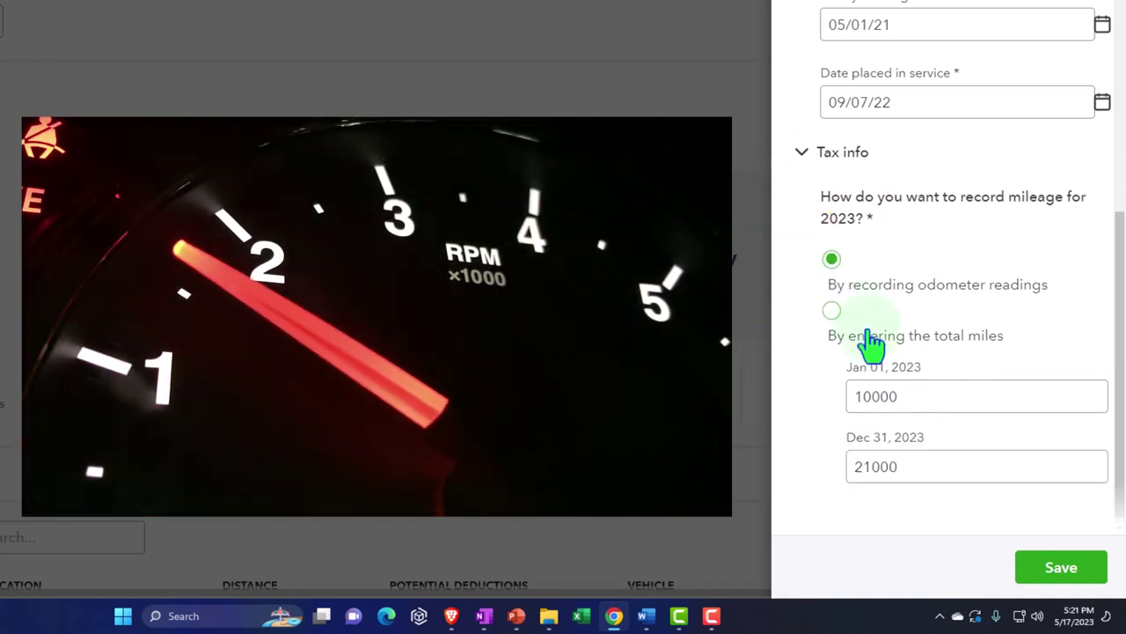
pyautogui.click(880, 396)
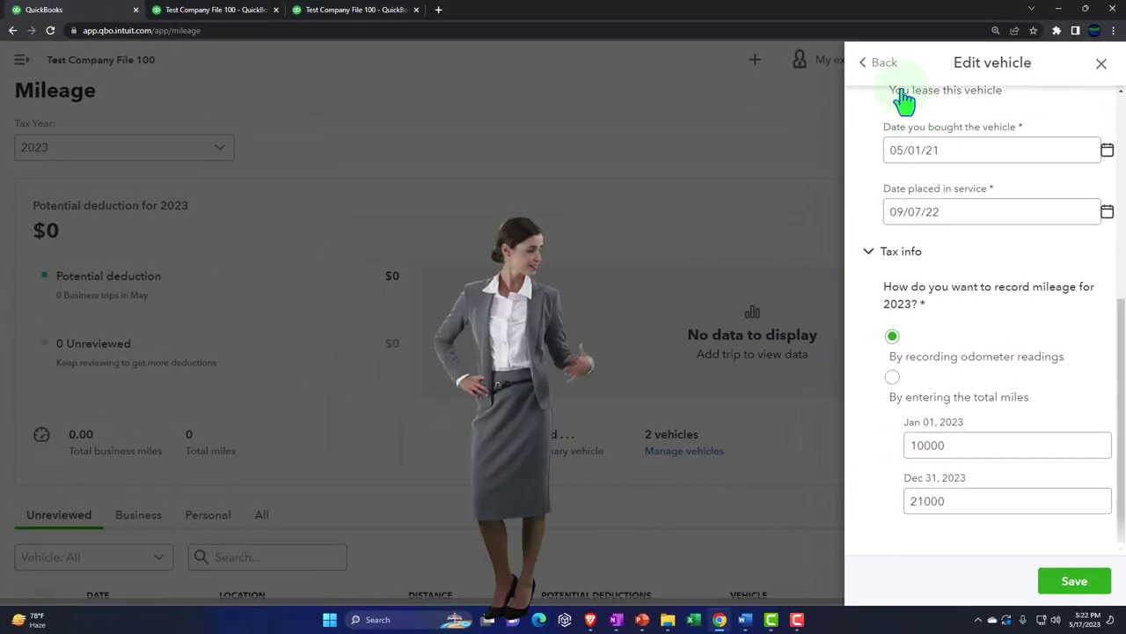
# - Review the 2019 Toyota's make, model, year and date placed in service
pyautogui.click(883, 64)
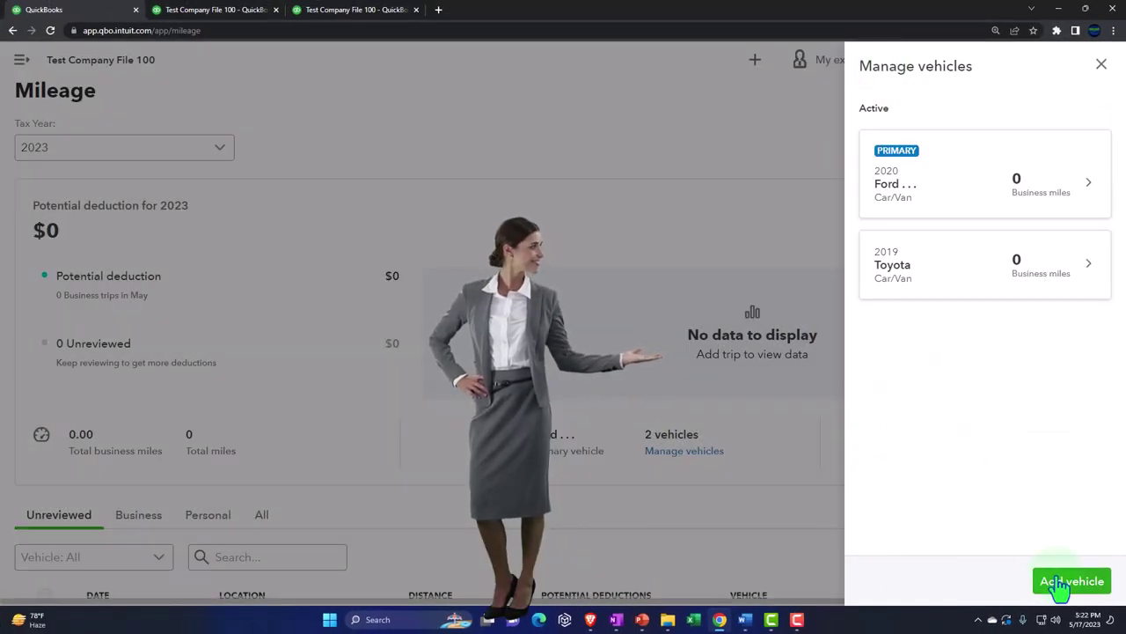
pyautogui.click(949, 276)
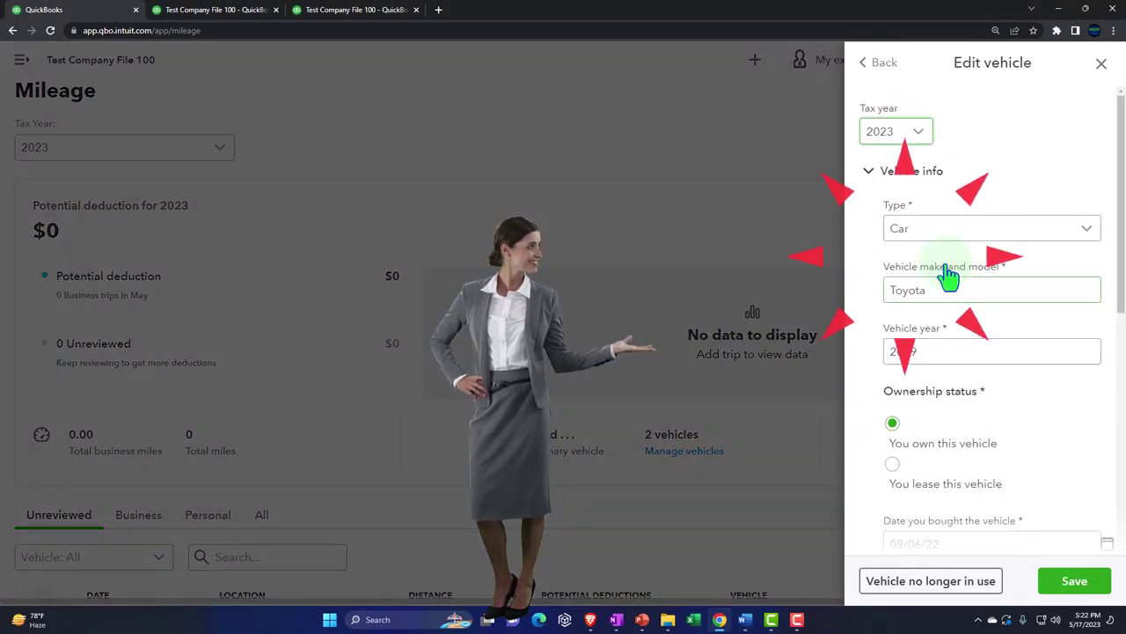
pyautogui.click(913, 295)
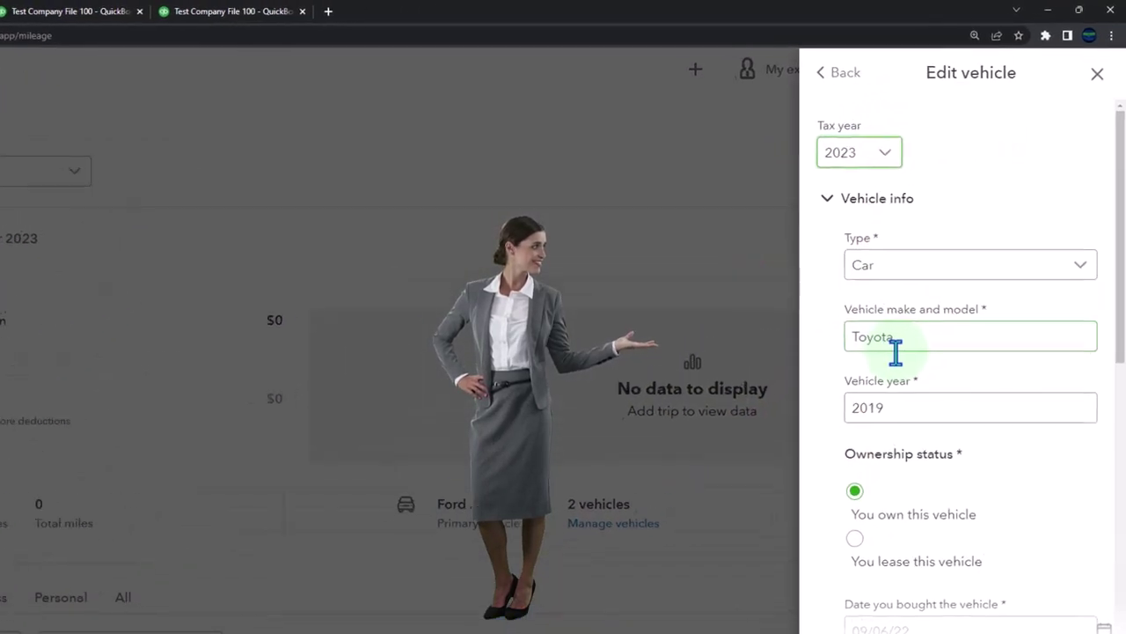
pyautogui.scroll(-1, 930, 304)
pyautogui.click(881, 380)
pyautogui.scroll(-1, 881, 380)
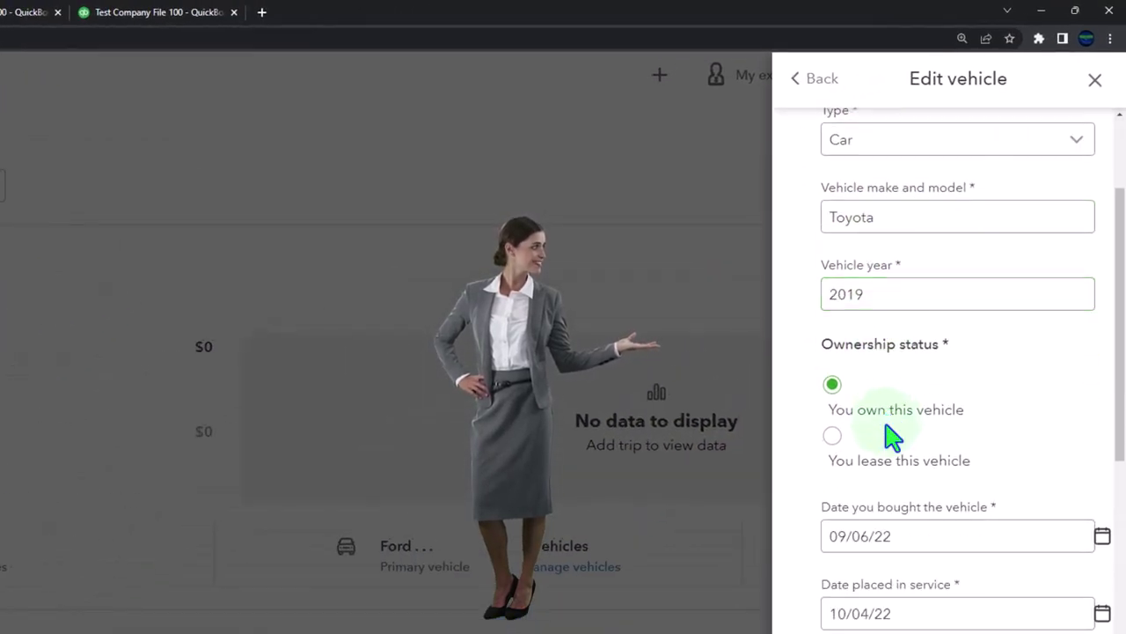
pyautogui.scroll(-2, 911, 436)
pyautogui.click(898, 462)
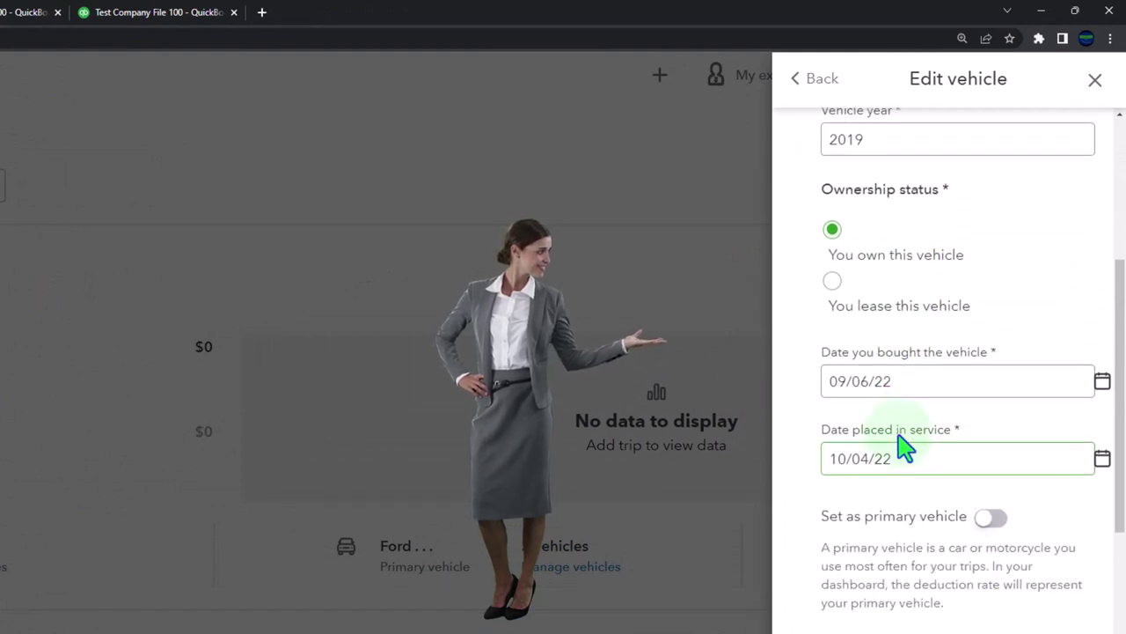
pyautogui.scroll(-1, 900, 458)
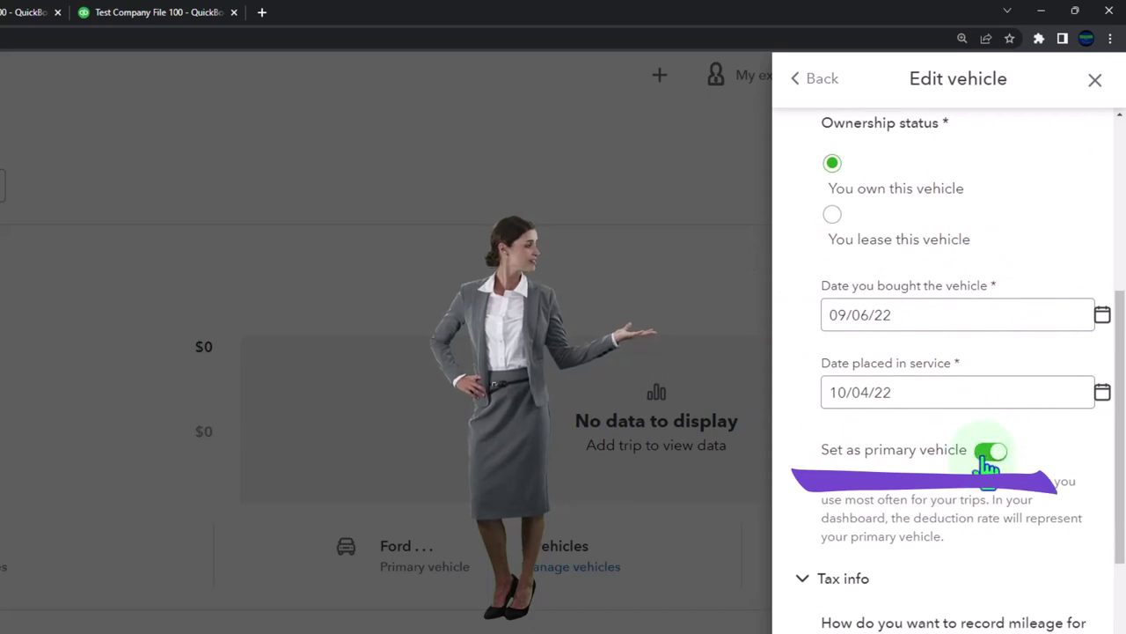
# - Turn on 'Set as primary vehicle' for the 2019 Toyota and save it
pyautogui.click(819, 78)
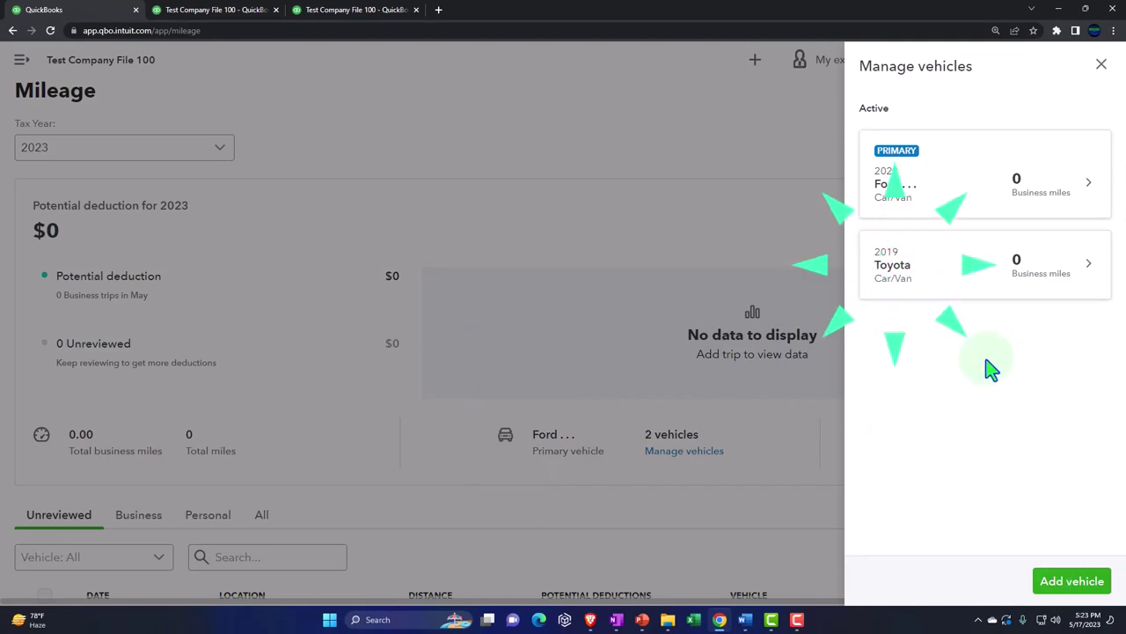
pyautogui.click(1101, 65)
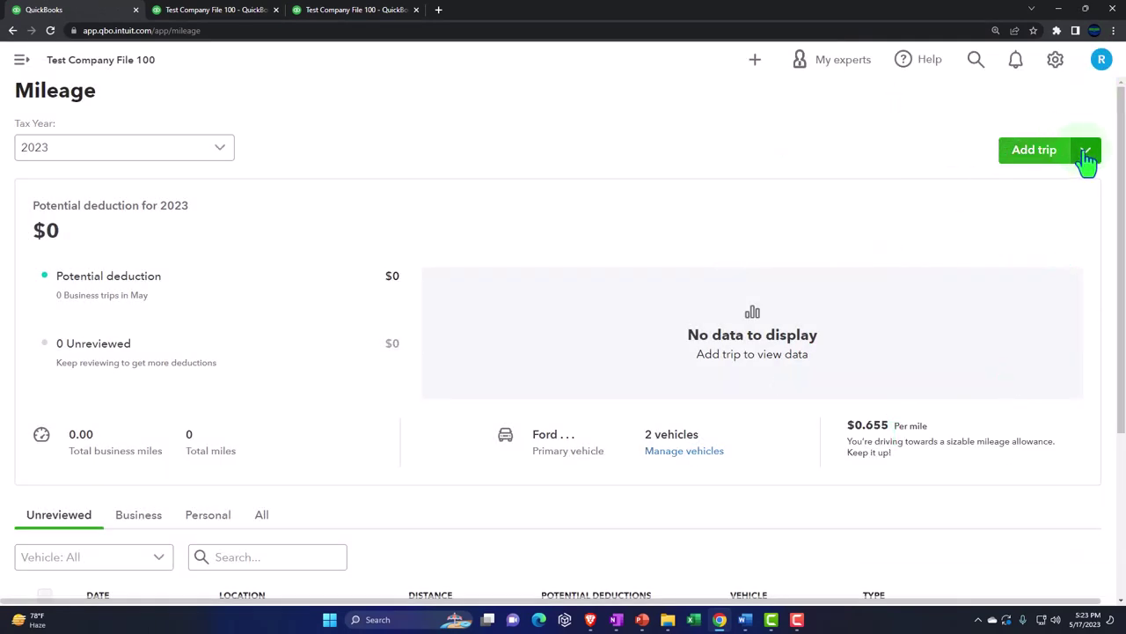
pyautogui.click(1030, 186)
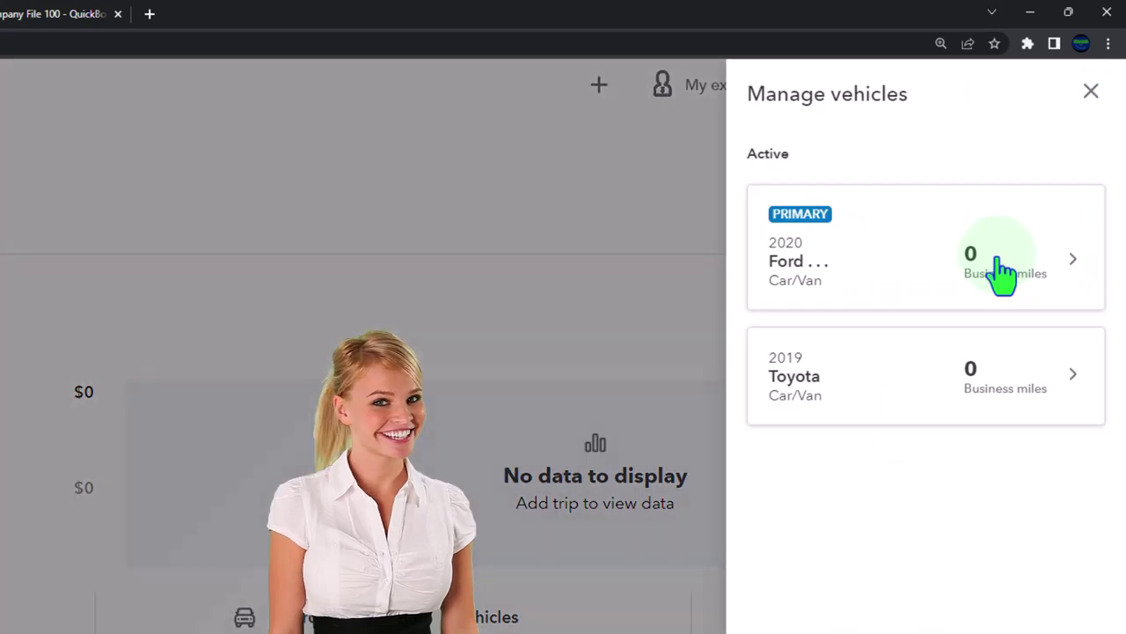
pyautogui.click(882, 405)
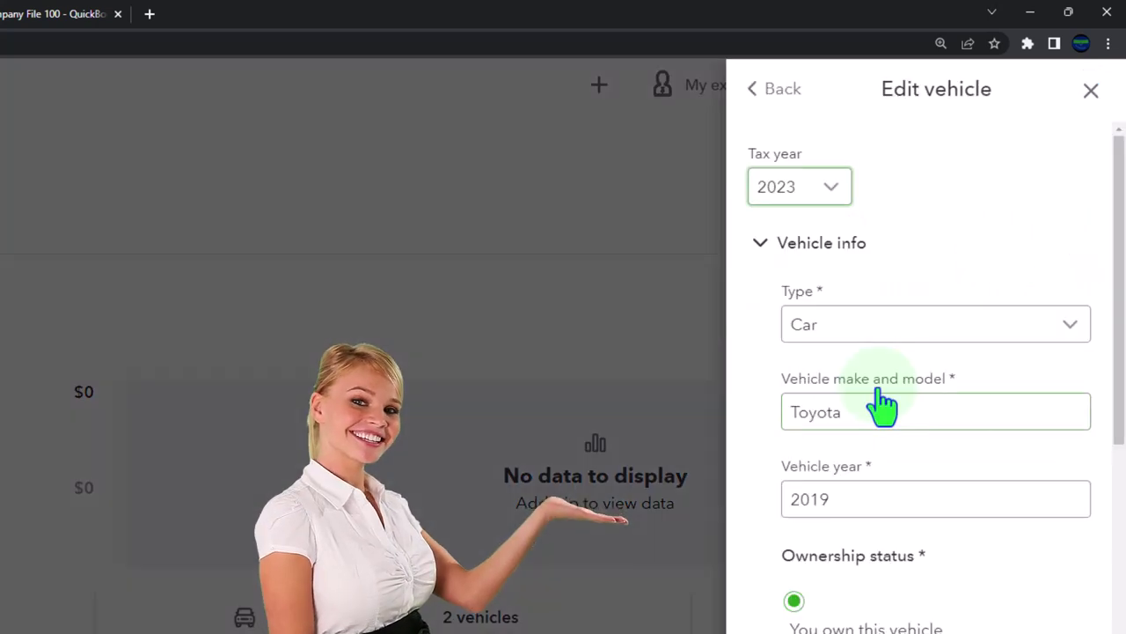
pyautogui.scroll(-1, 884, 403)
pyautogui.scroll(-3, 884, 403)
pyautogui.click(1016, 358)
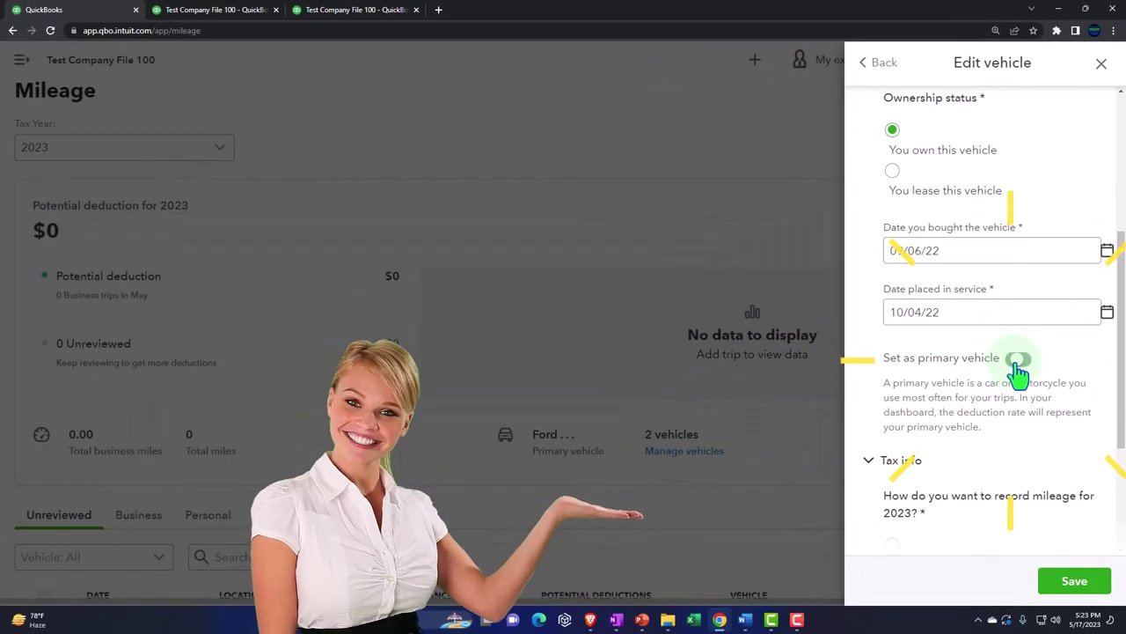
pyautogui.click(1082, 582)
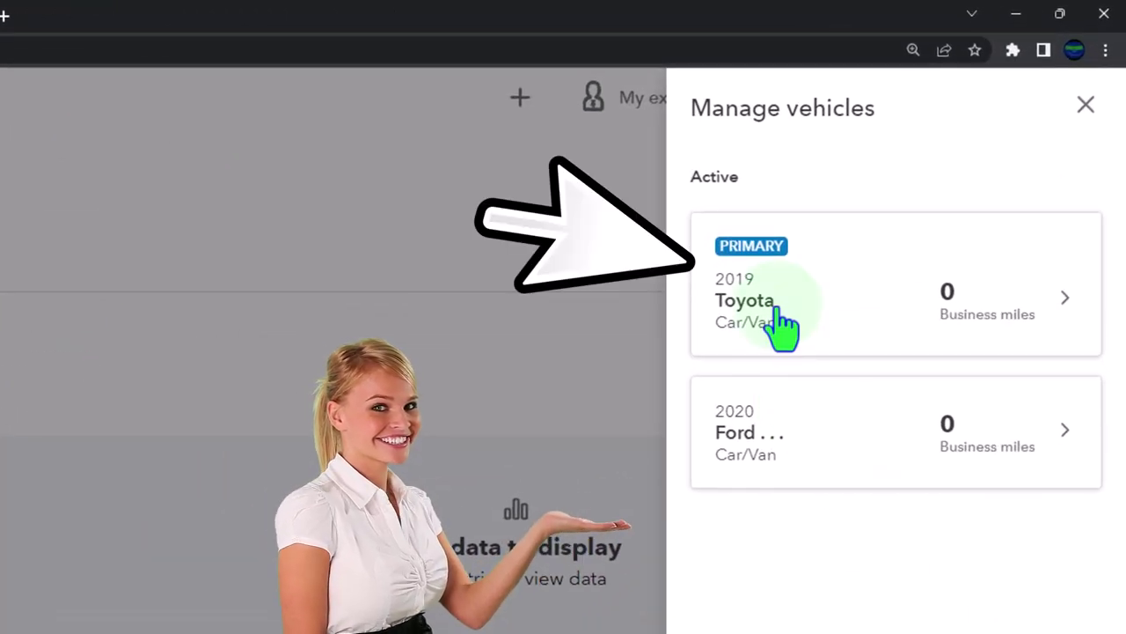
# - Reopen the Toyota's details to confirm it is now primary, then close the panel
pyautogui.click(783, 328)
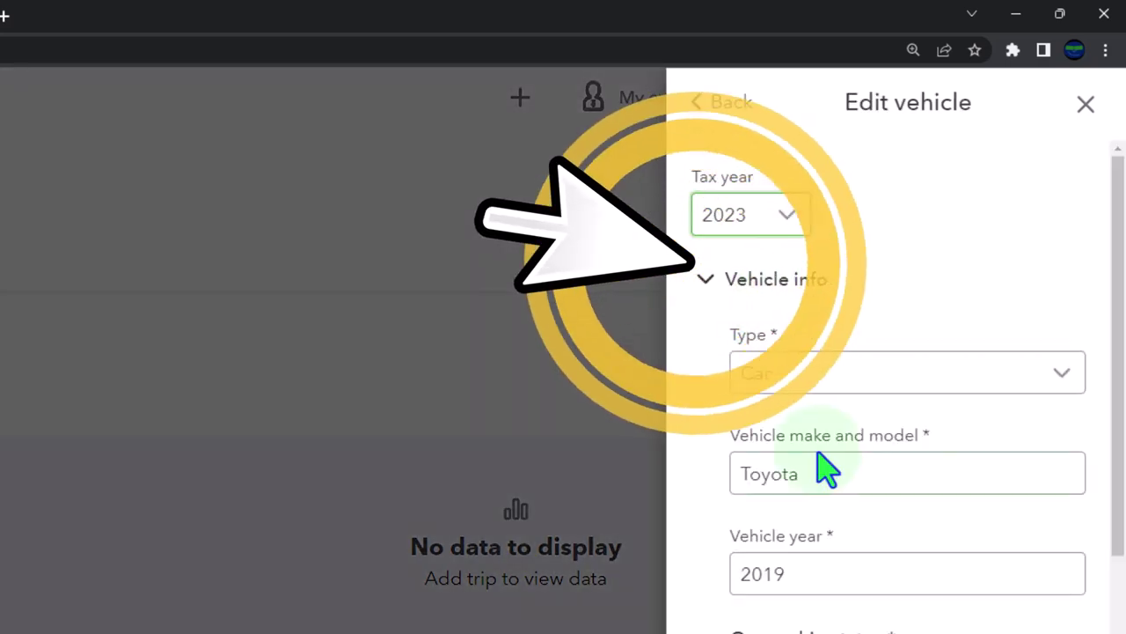
pyautogui.scroll(-5, 754, 465)
pyautogui.scroll(-2, 919, 325)
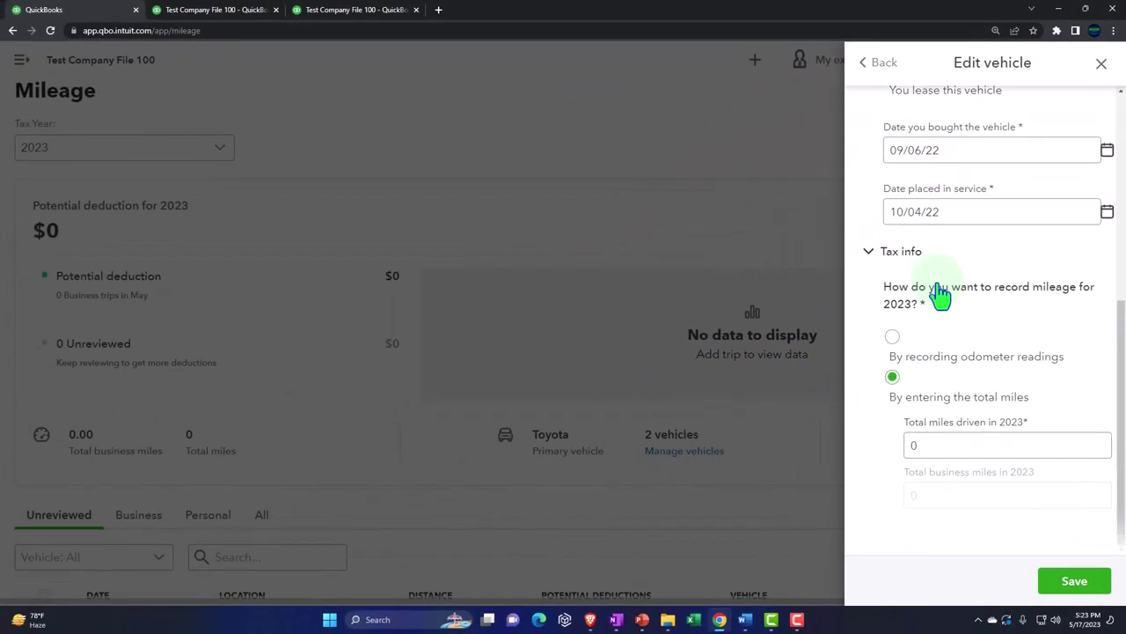
pyautogui.click(1100, 67)
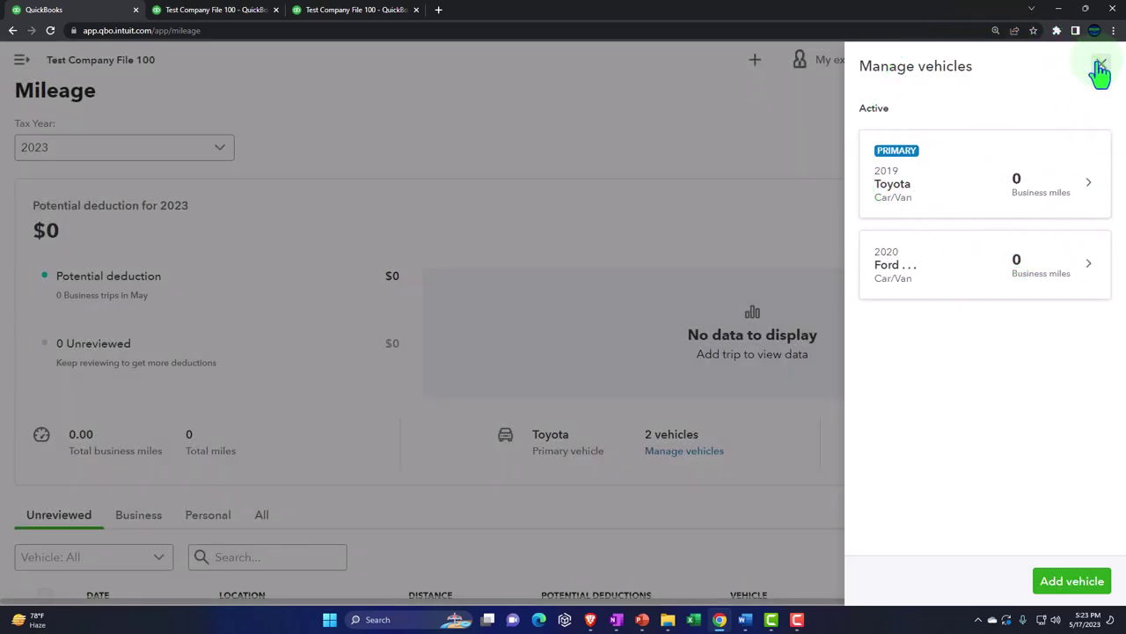
# - Return to Mileage and show the Add trip dropdown's vehicle, import, location and rule options
pyautogui.click(1100, 68)
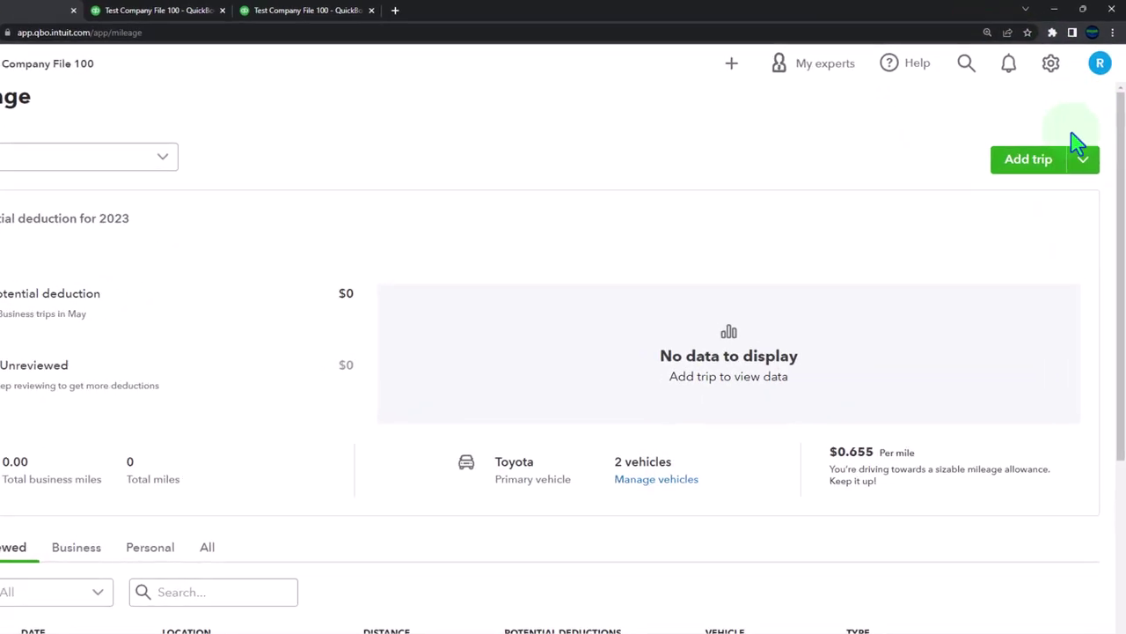
pyautogui.click(1076, 179)
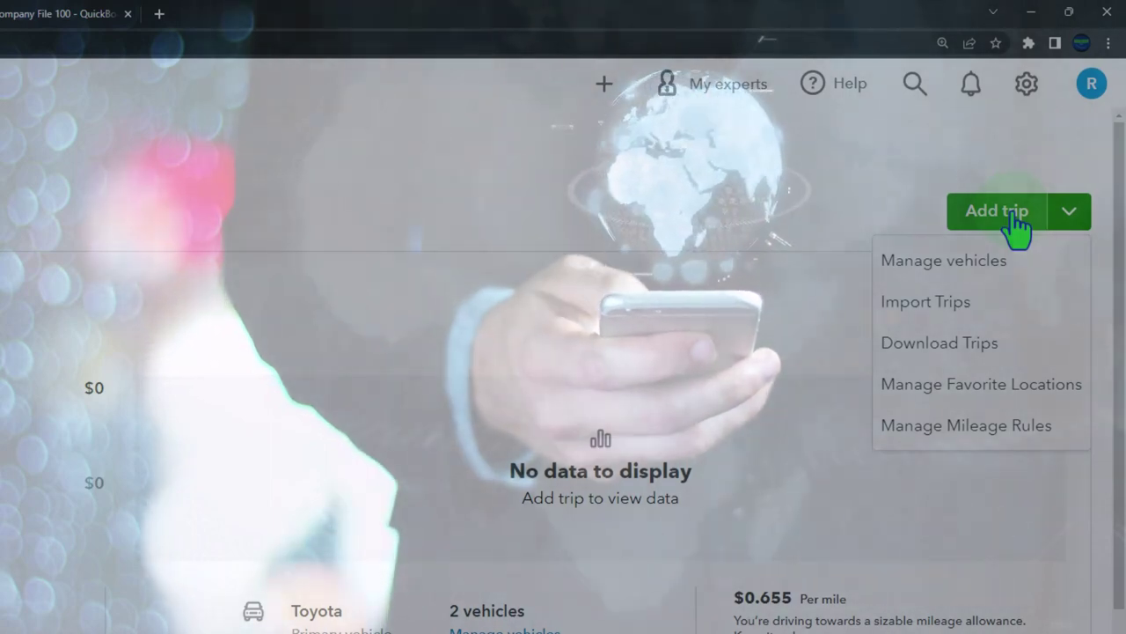
pyautogui.click(481, 184)
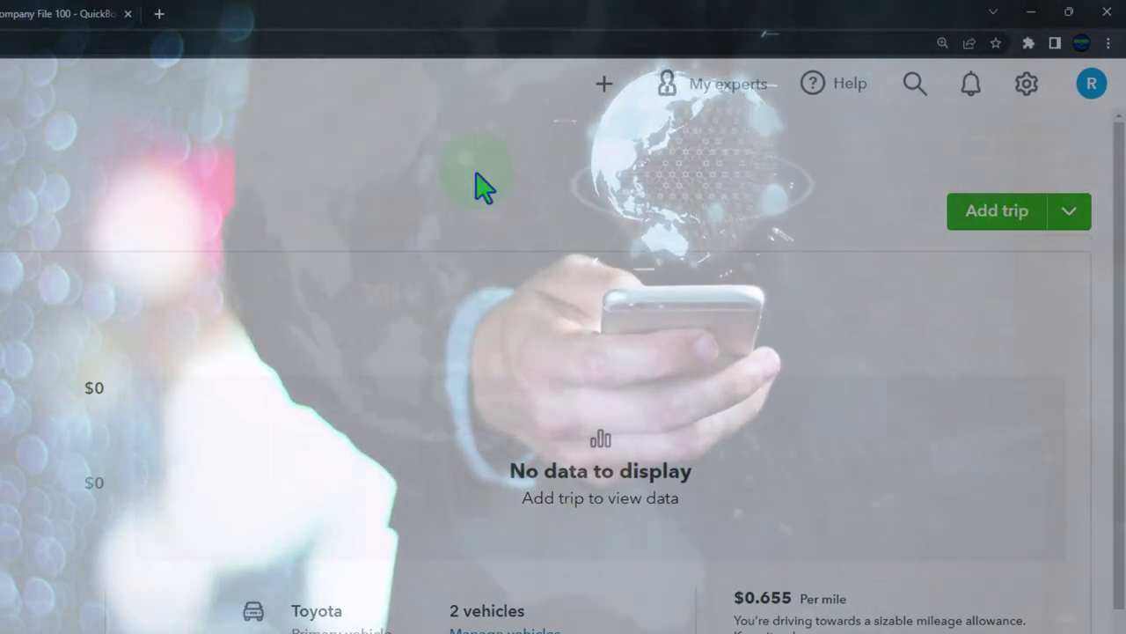
pyautogui.scroll(-5, 352, 528)
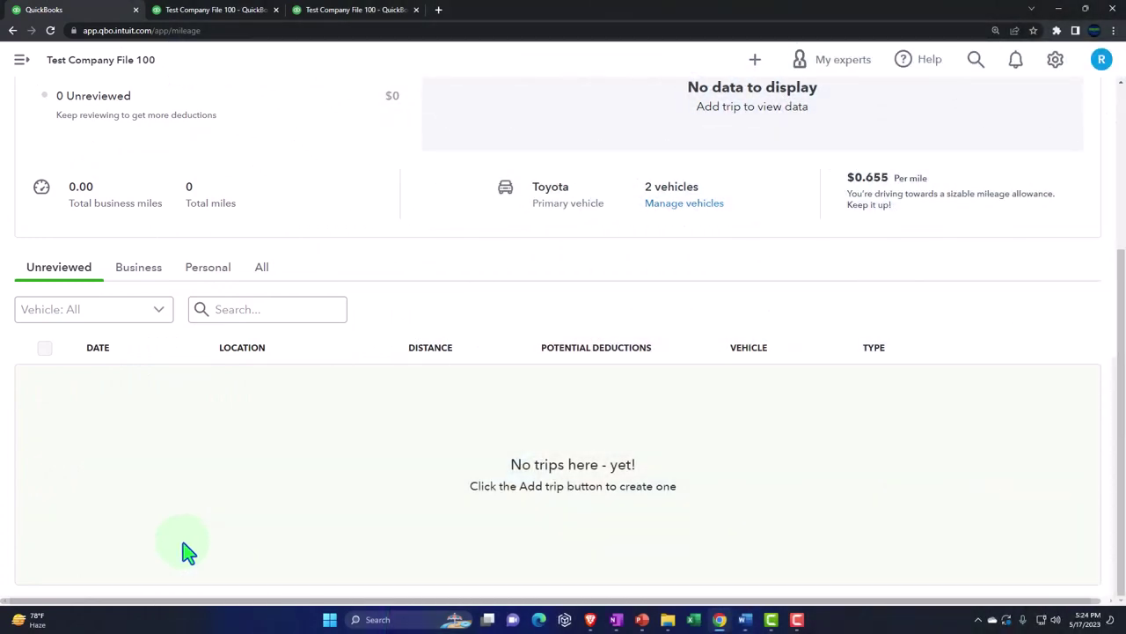
pyautogui.scroll(5, 187, 552)
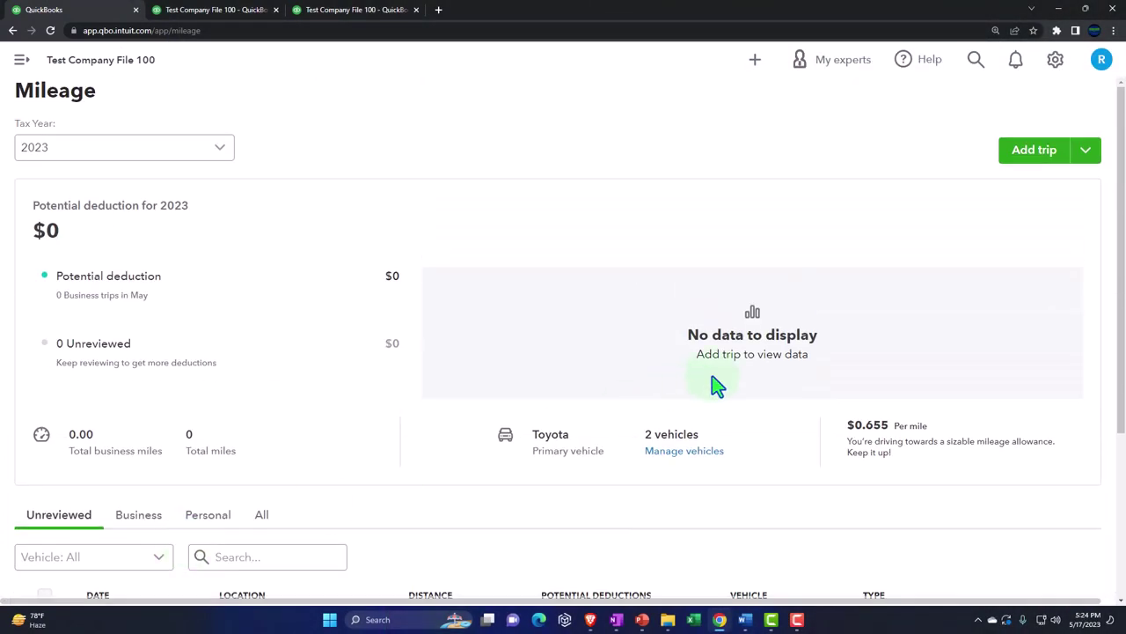
pyautogui.click(1088, 152)
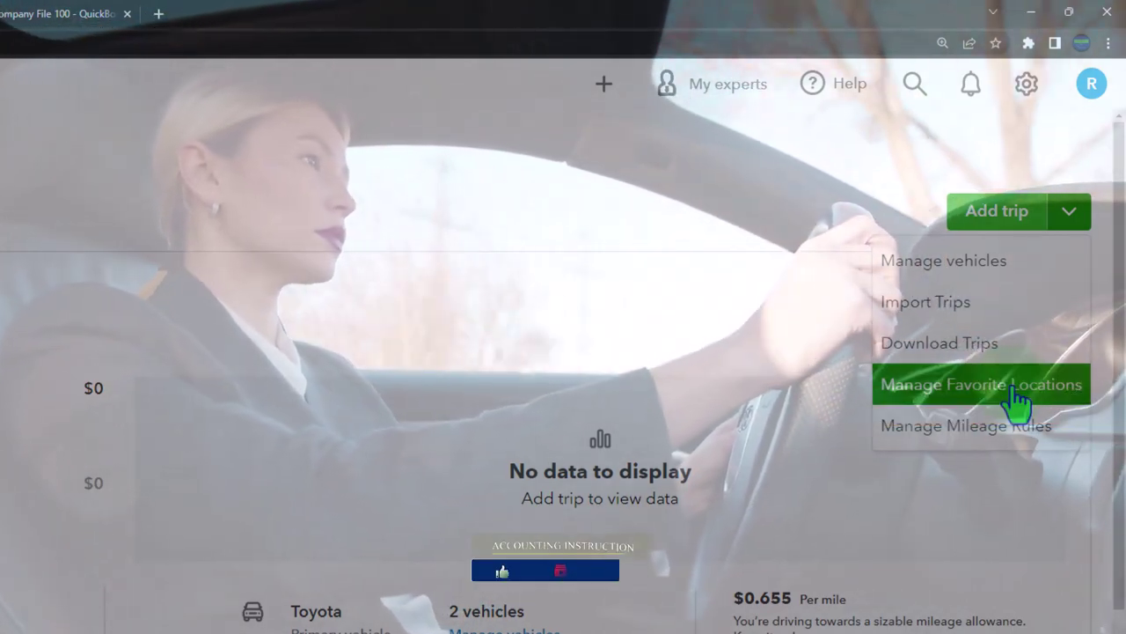
pyautogui.click(1016, 394)
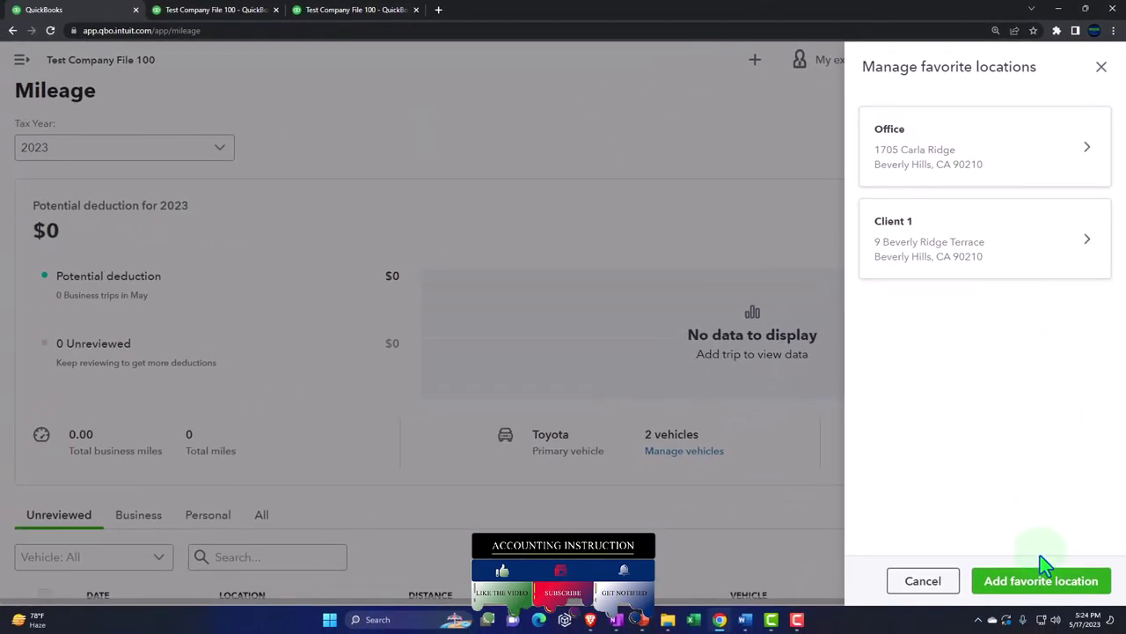
pyautogui.click(933, 184)
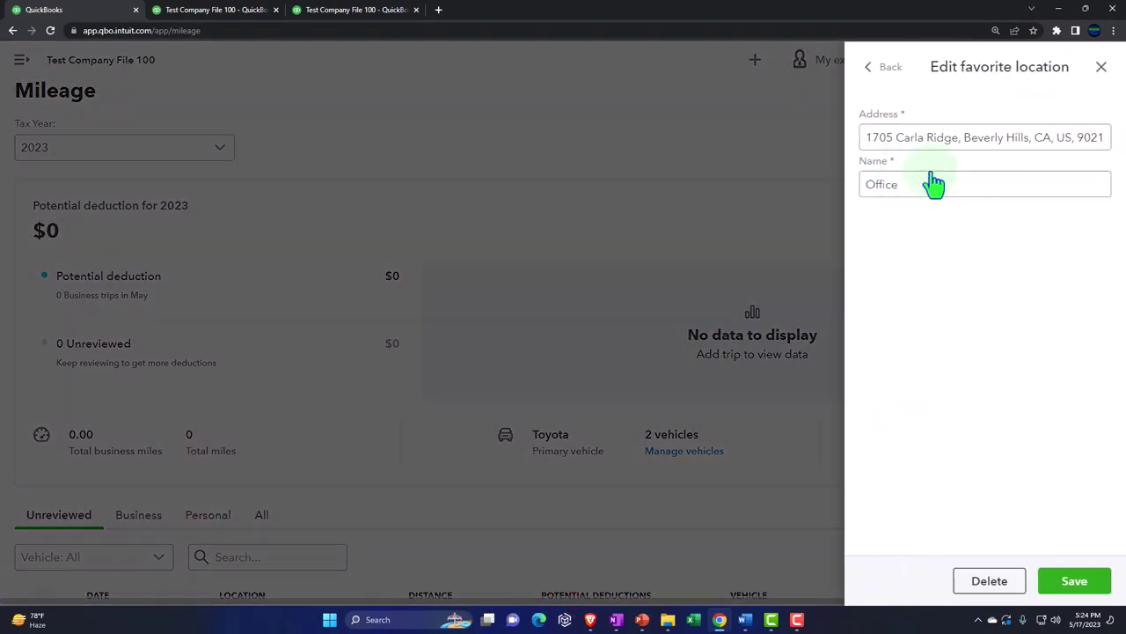
pyautogui.click(943, 166)
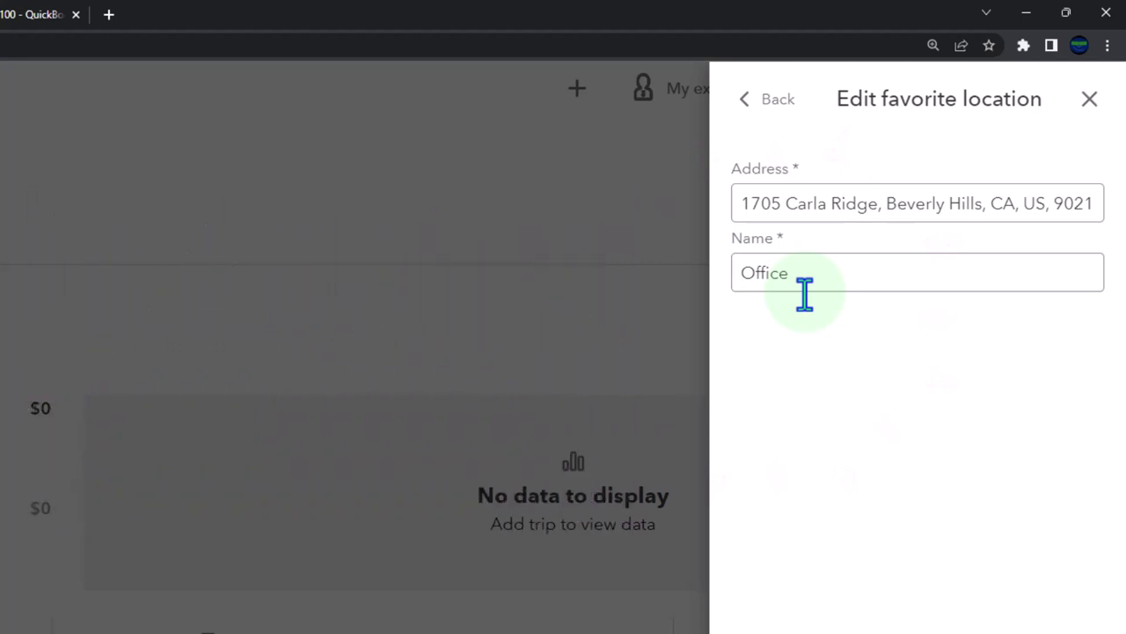
pyautogui.click(752, 102)
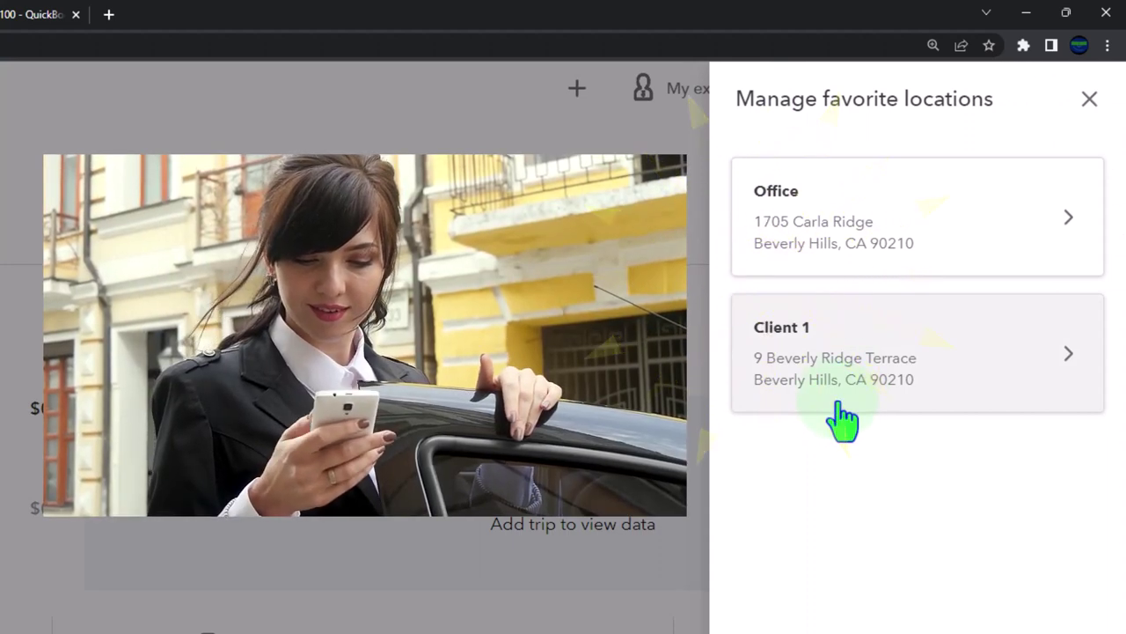
pyautogui.click(839, 407)
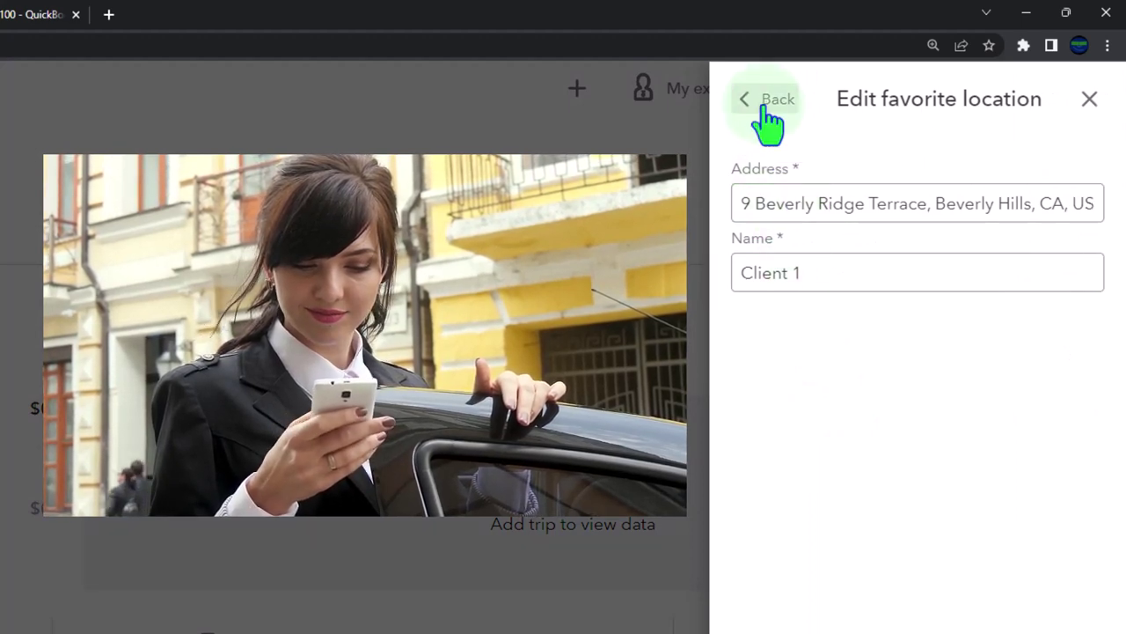
pyautogui.click(763, 107)
pyautogui.click(841, 378)
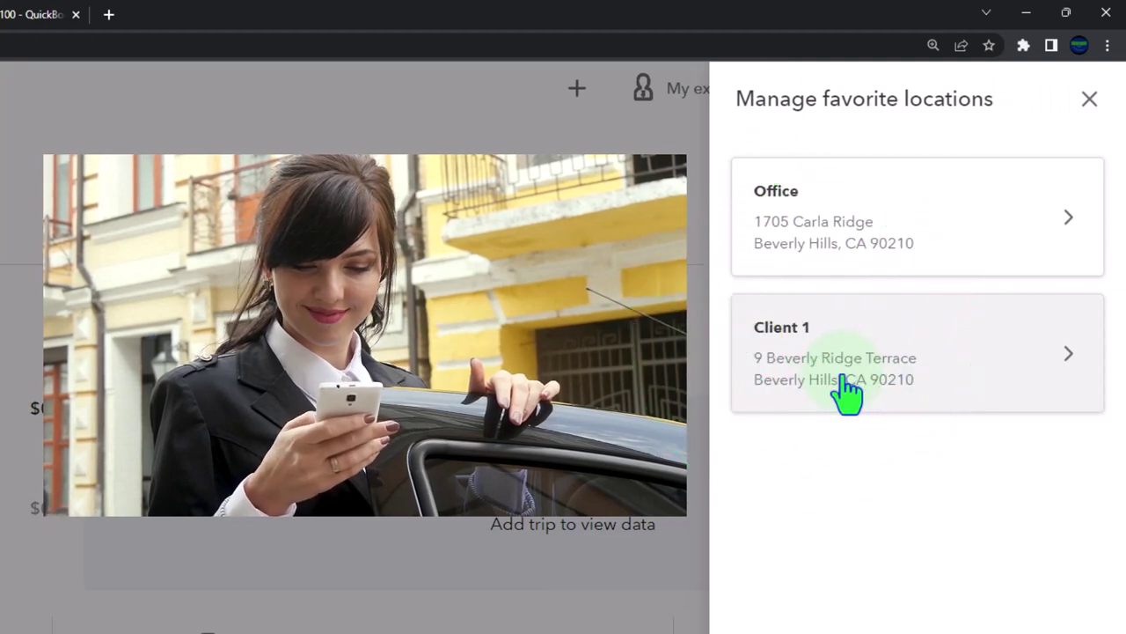
pyautogui.click(1089, 99)
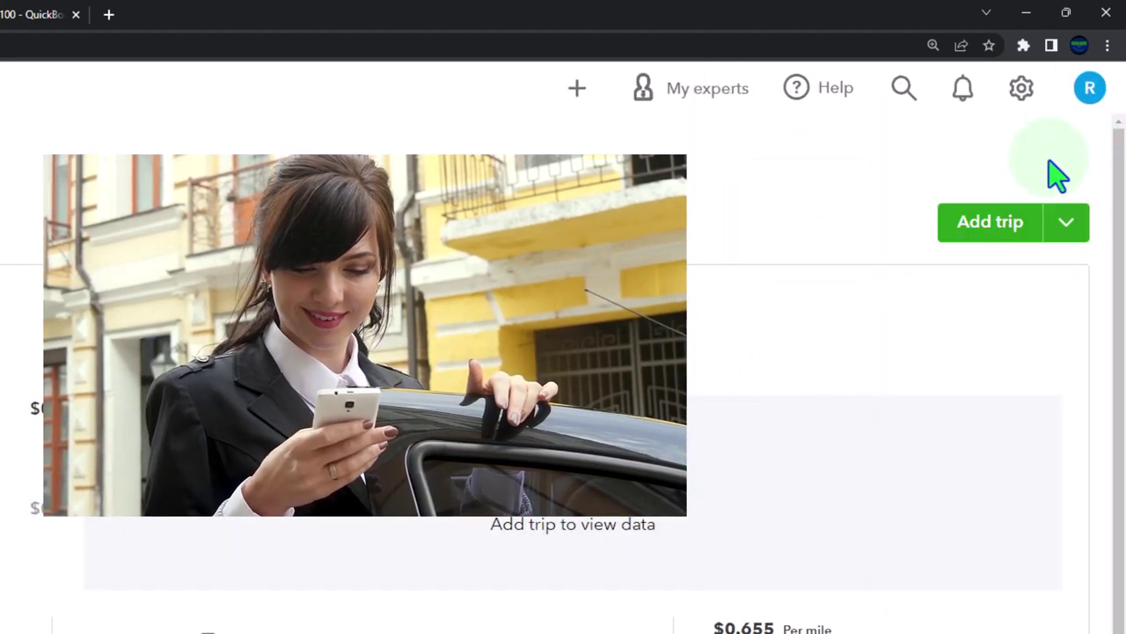
pyautogui.click(1067, 223)
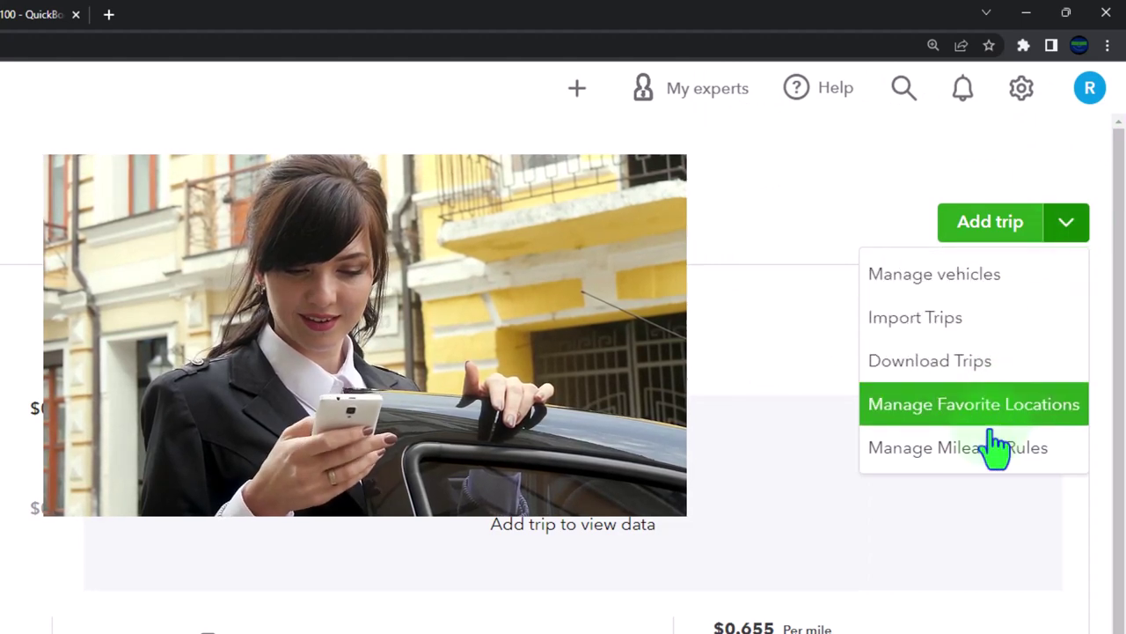
pyautogui.click(905, 464)
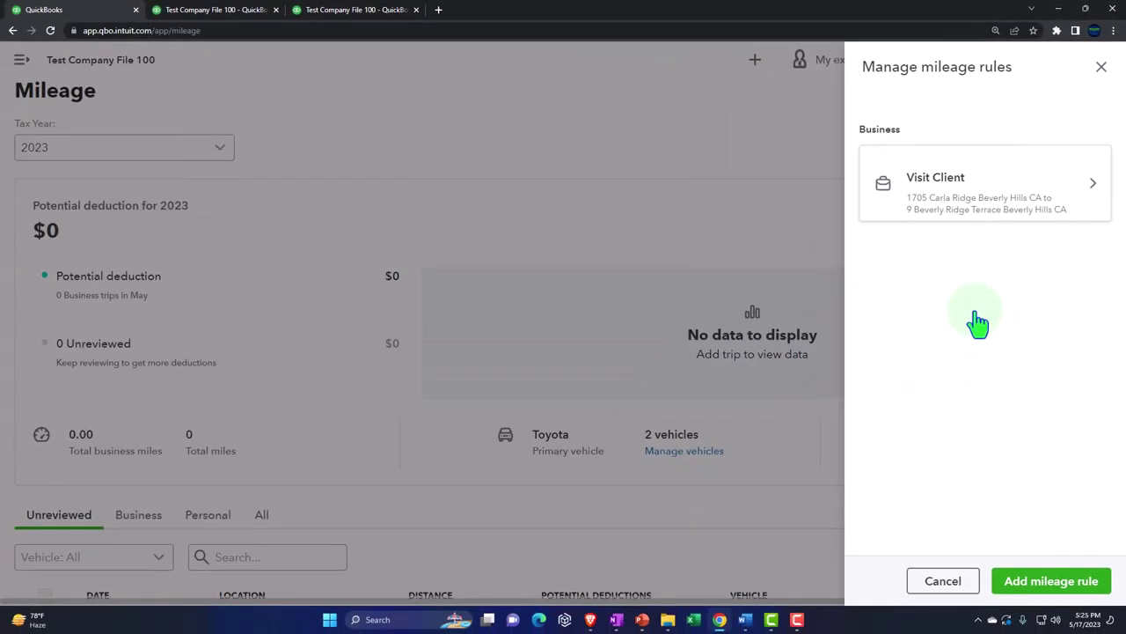
pyautogui.click(980, 231)
pyautogui.click(975, 224)
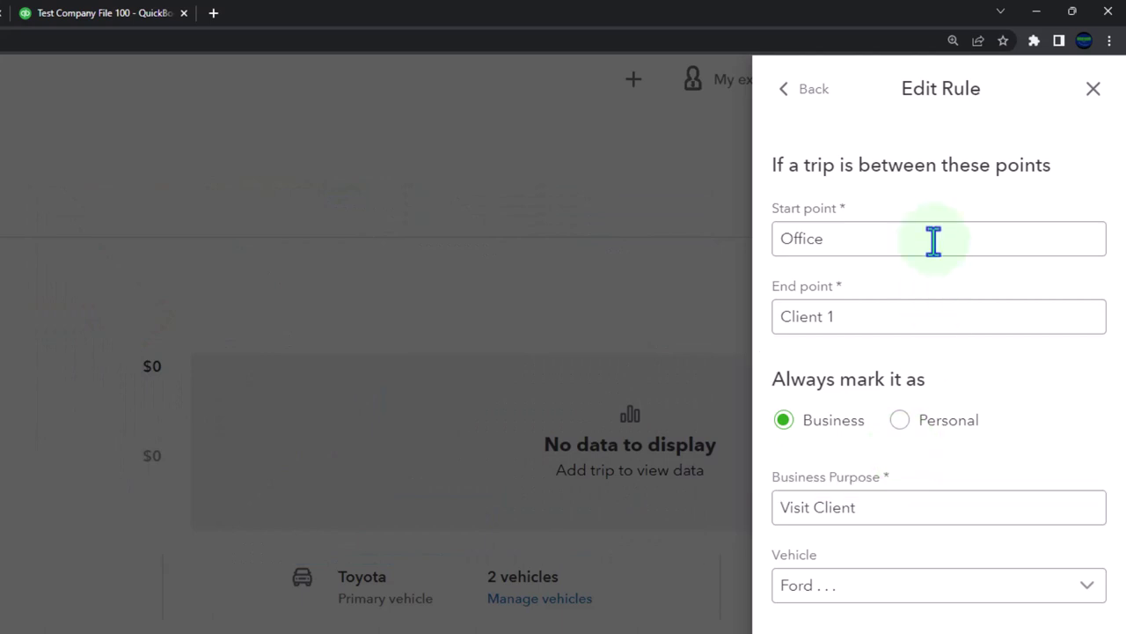
pyautogui.click(815, 91)
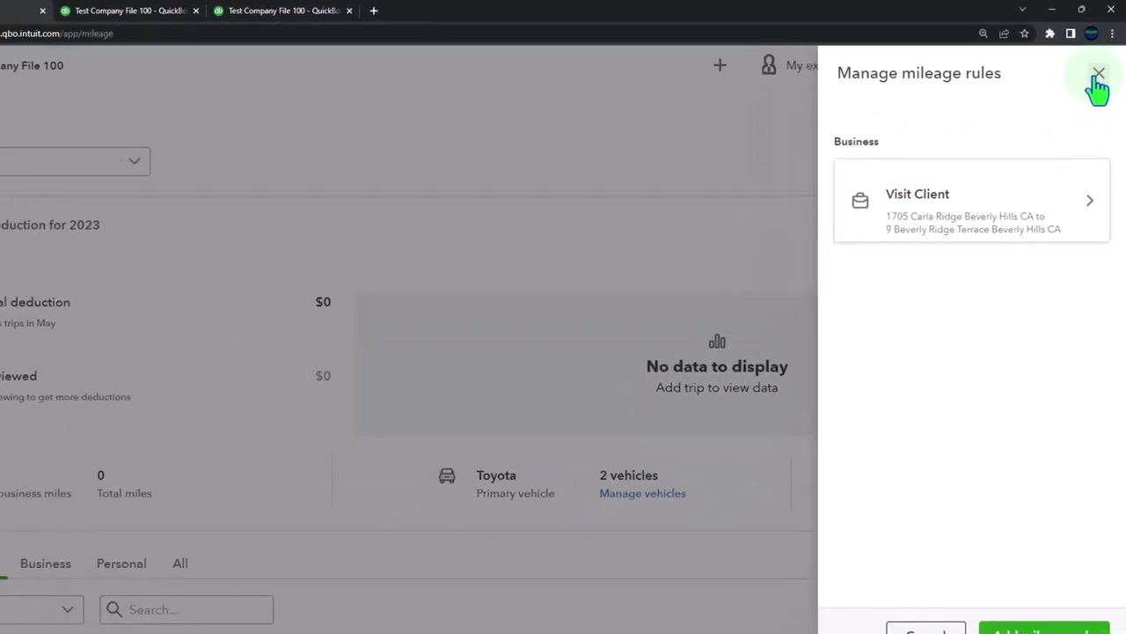
pyautogui.click(1096, 77)
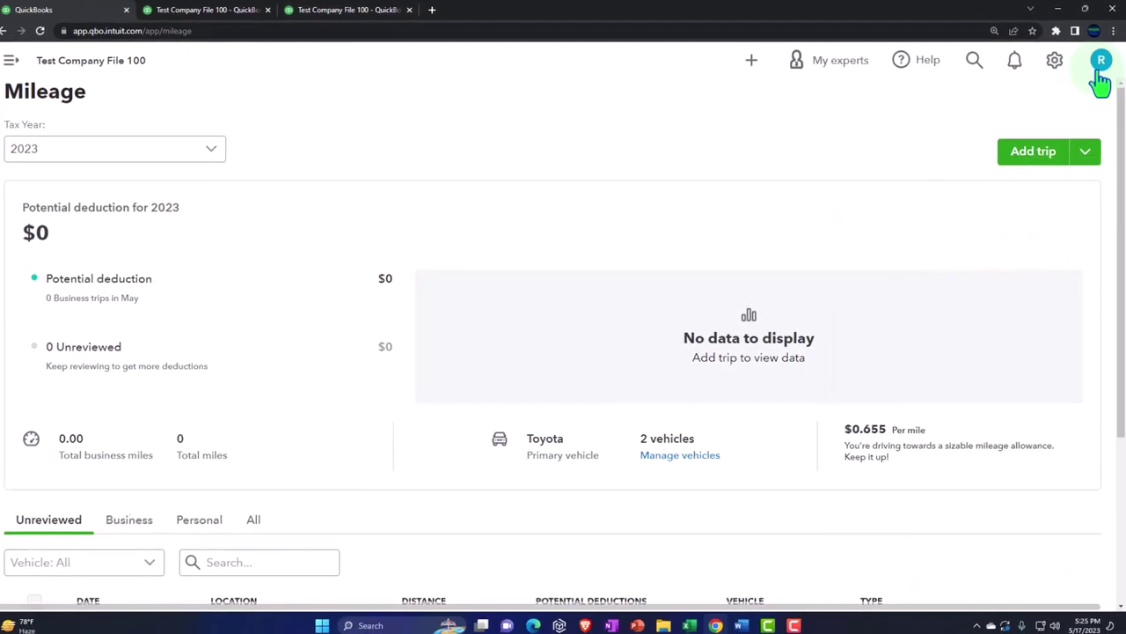
pyautogui.click(1089, 152)
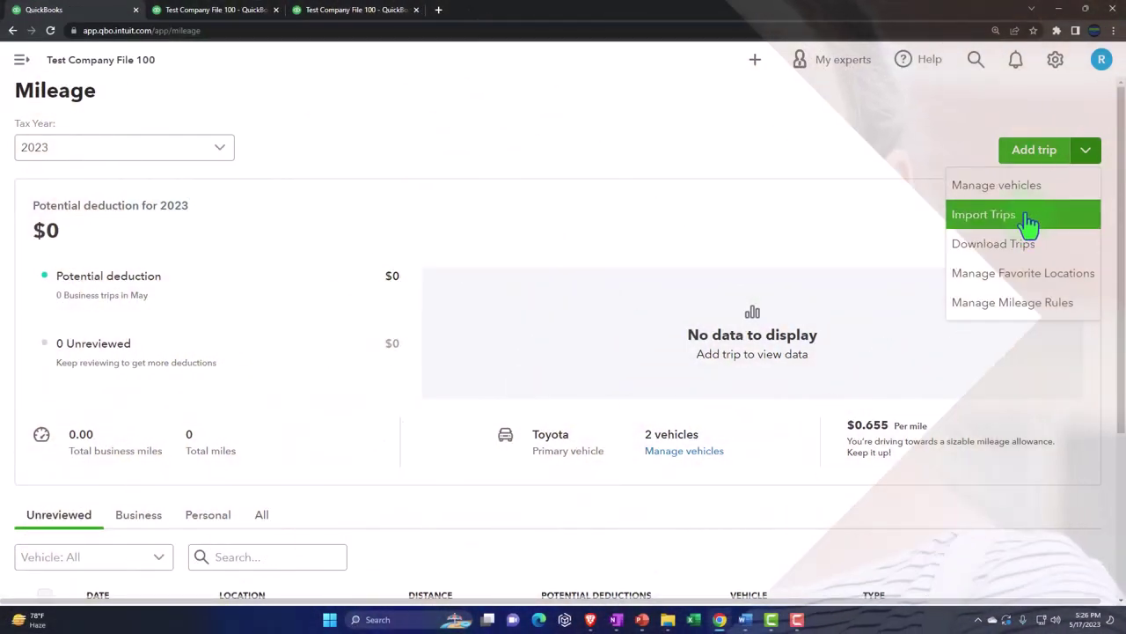
# - Start a new trip from favorite location Office to Client 1
pyautogui.click(1039, 154)
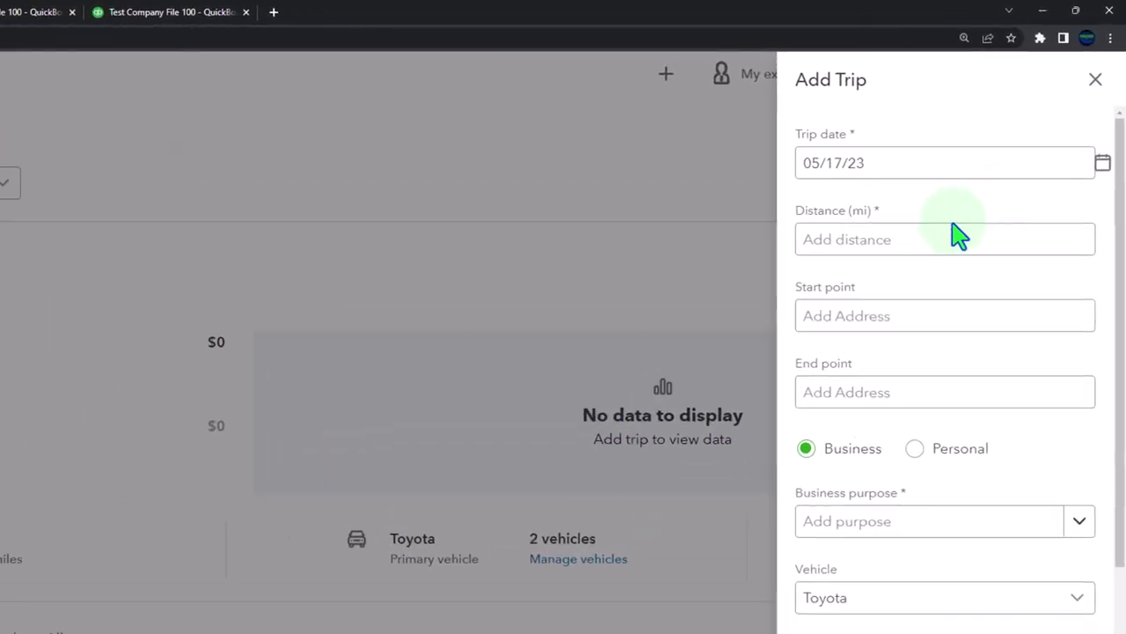
pyautogui.click(912, 193)
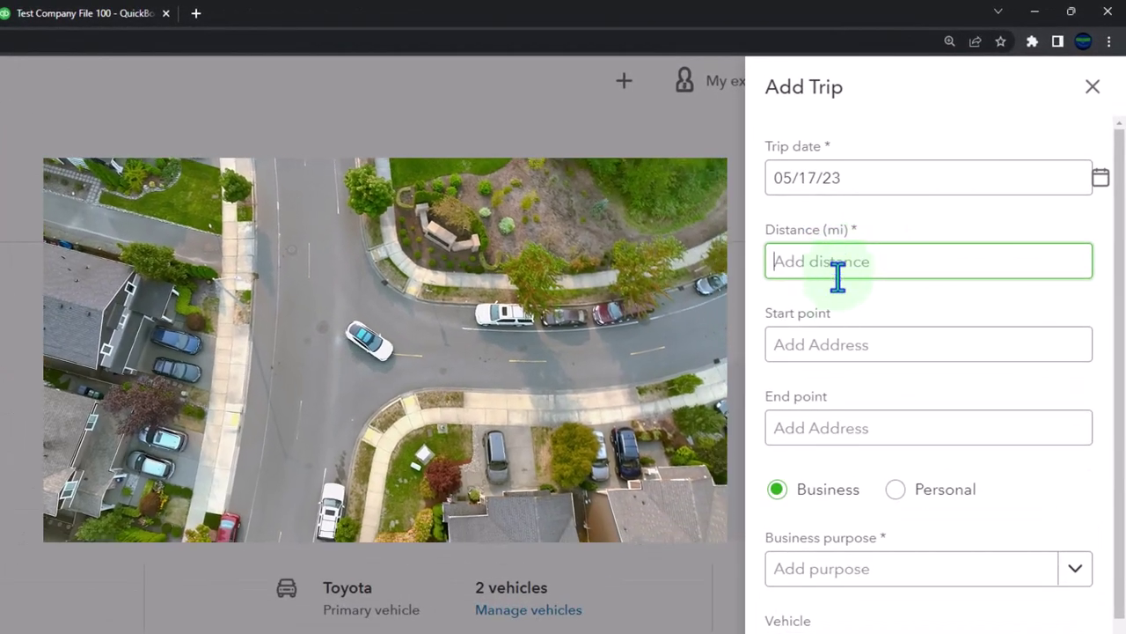
pyautogui.click(839, 346)
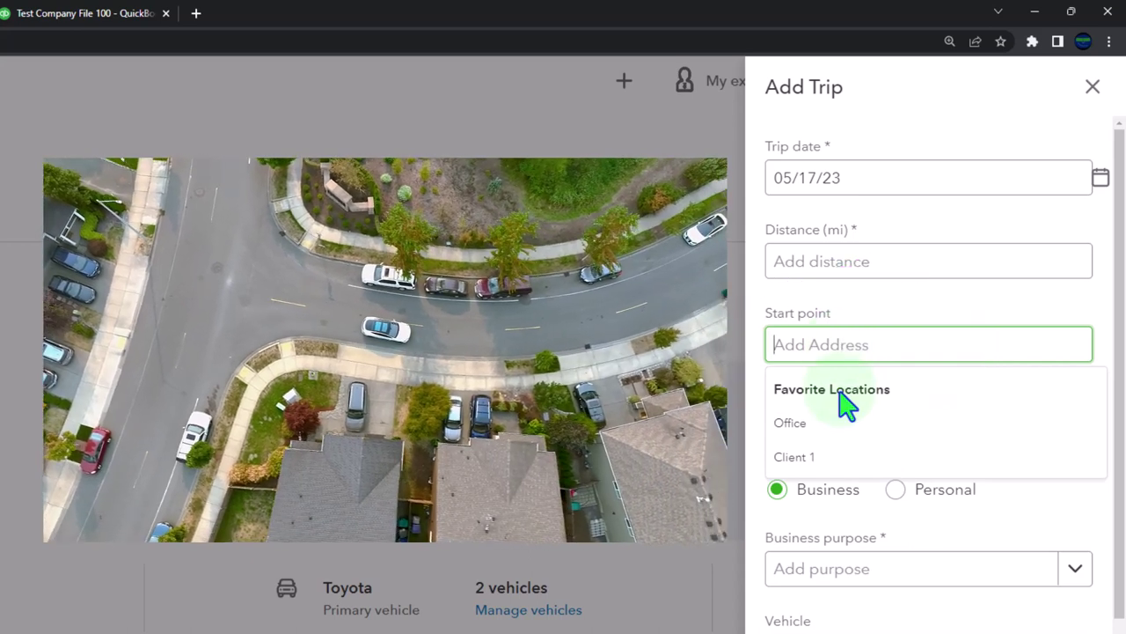
pyautogui.click(831, 433)
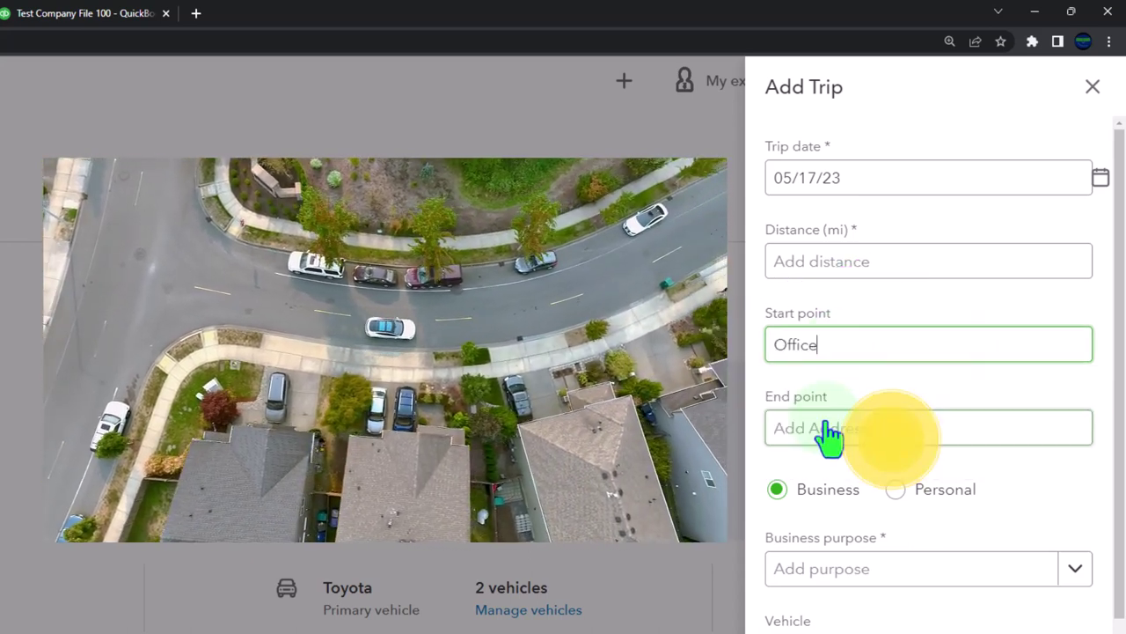
pyautogui.click(823, 427)
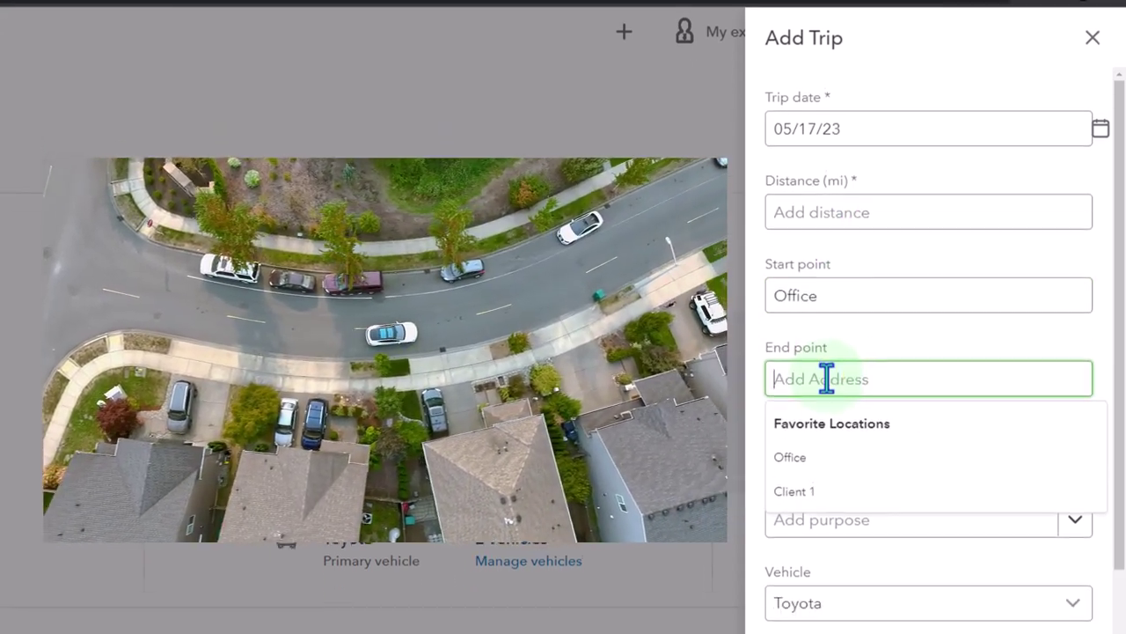
pyautogui.click(822, 538)
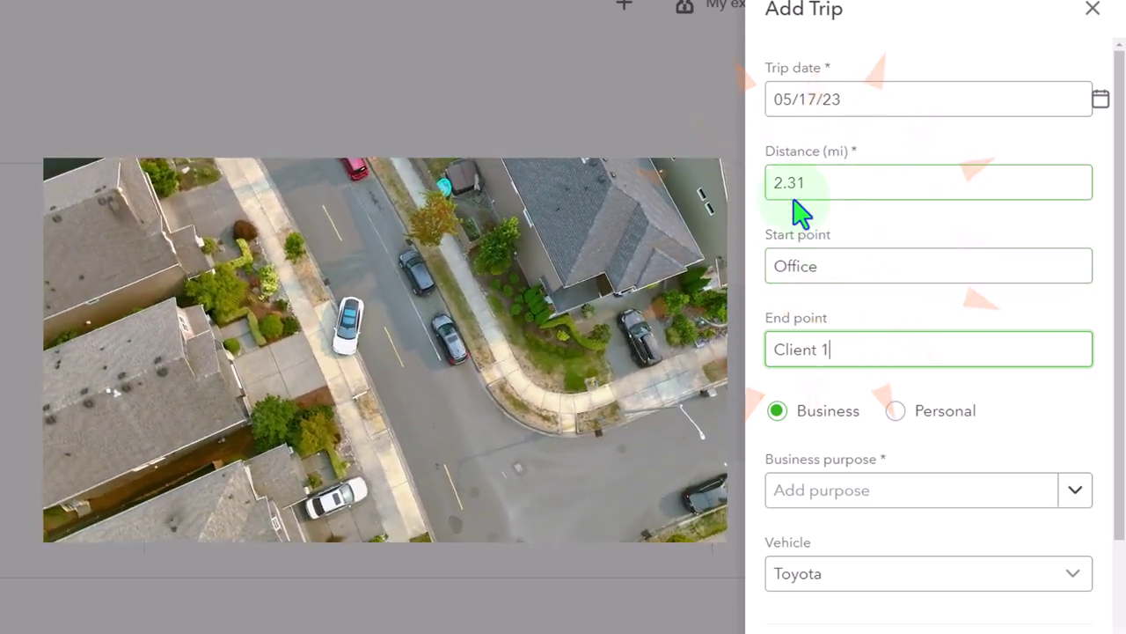
# - Set the purpose to Meeting with client, enable Round Trip, and save the 2.31-mile trip
pyautogui.moveTo(800, 211)
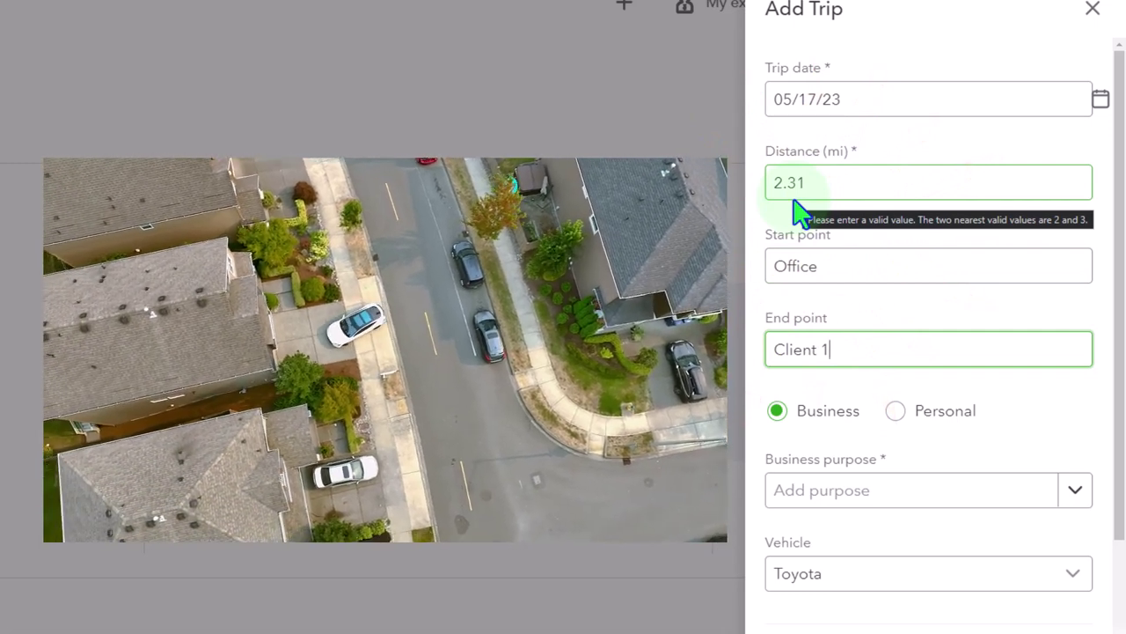
pyautogui.scroll(-2, 796, 202)
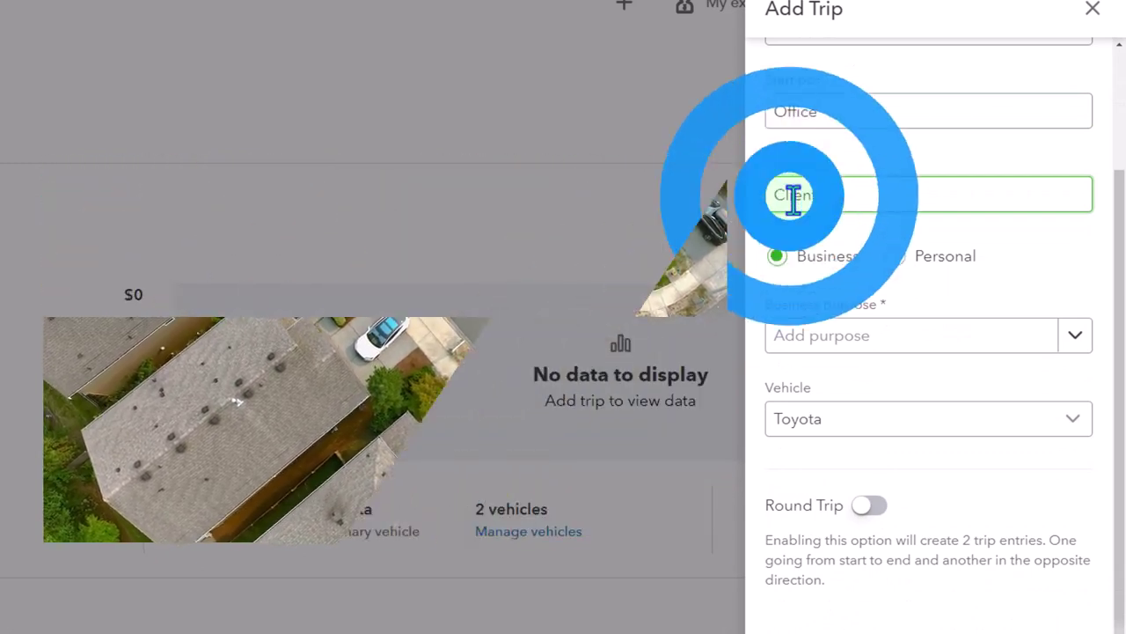
pyautogui.click(1075, 339)
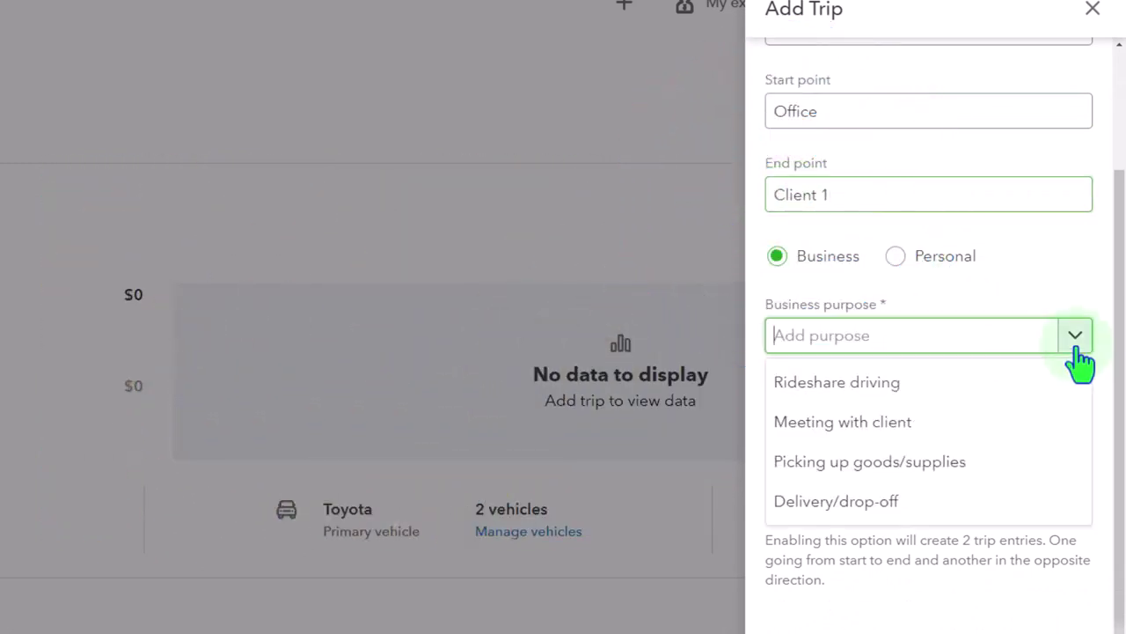
pyautogui.click(980, 429)
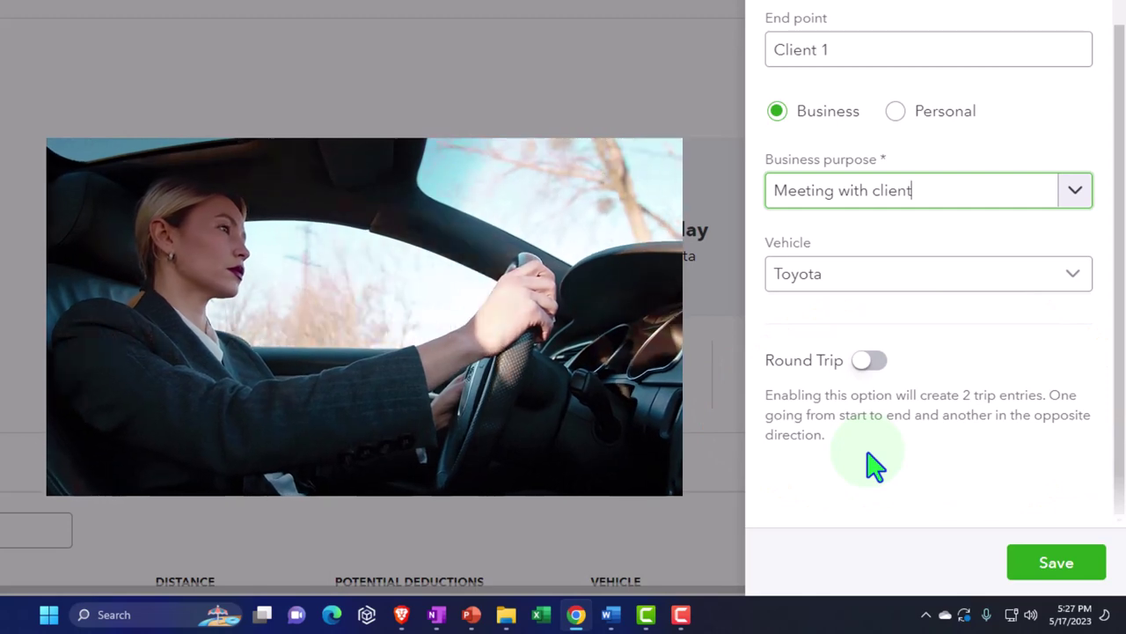
pyautogui.scroll(5, 876, 467)
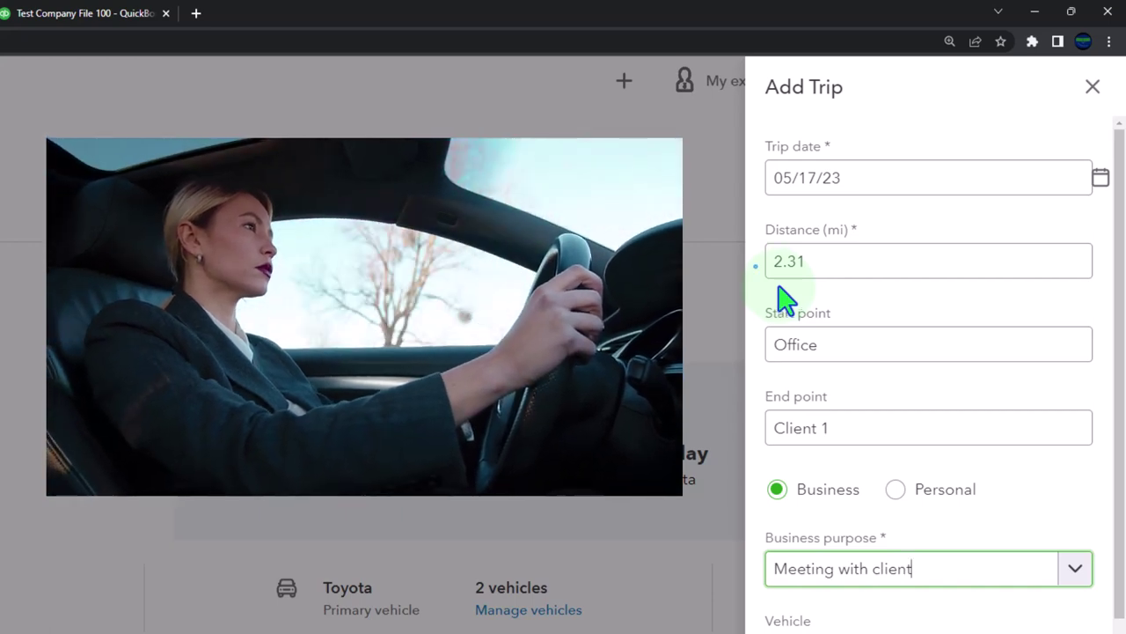
pyautogui.scroll(-2, 791, 299)
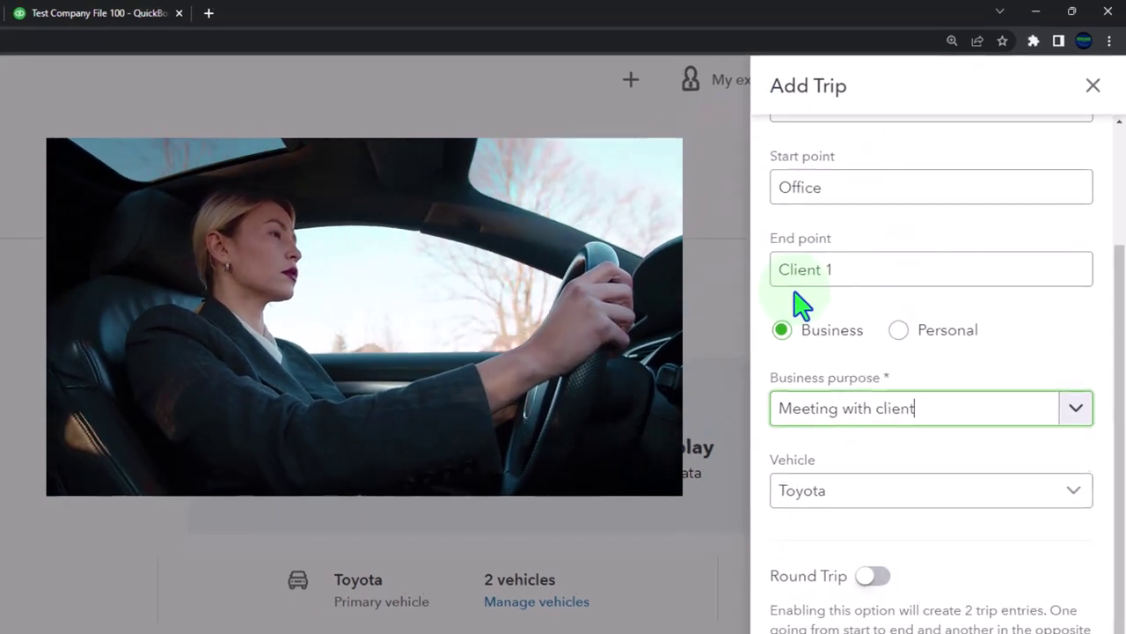
pyautogui.click(873, 575)
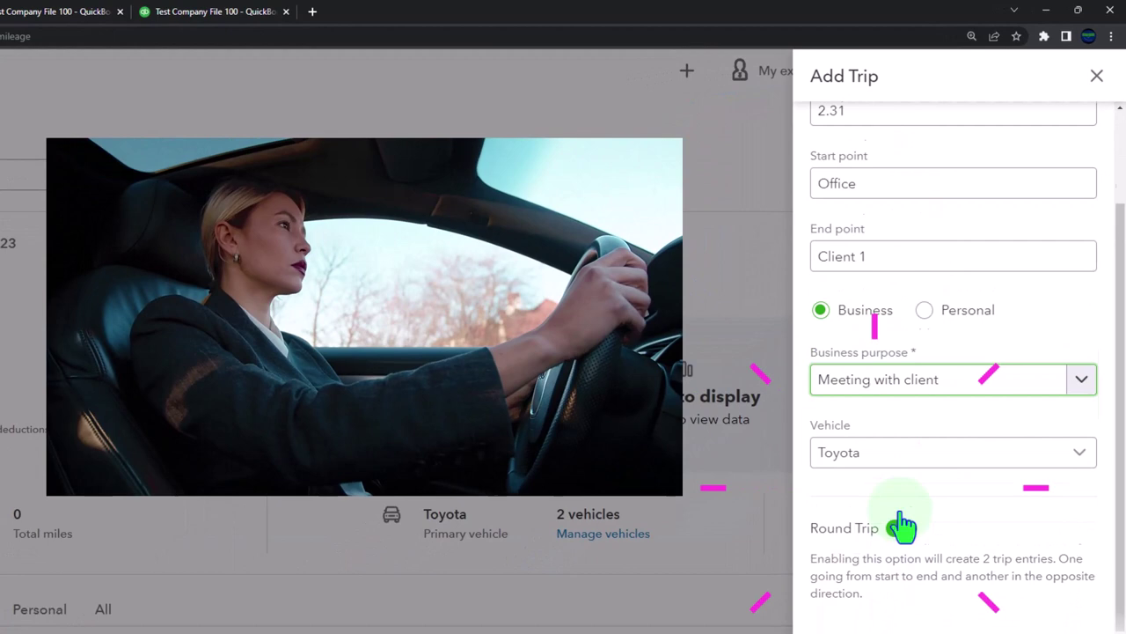
pyautogui.scroll(2, 902, 526)
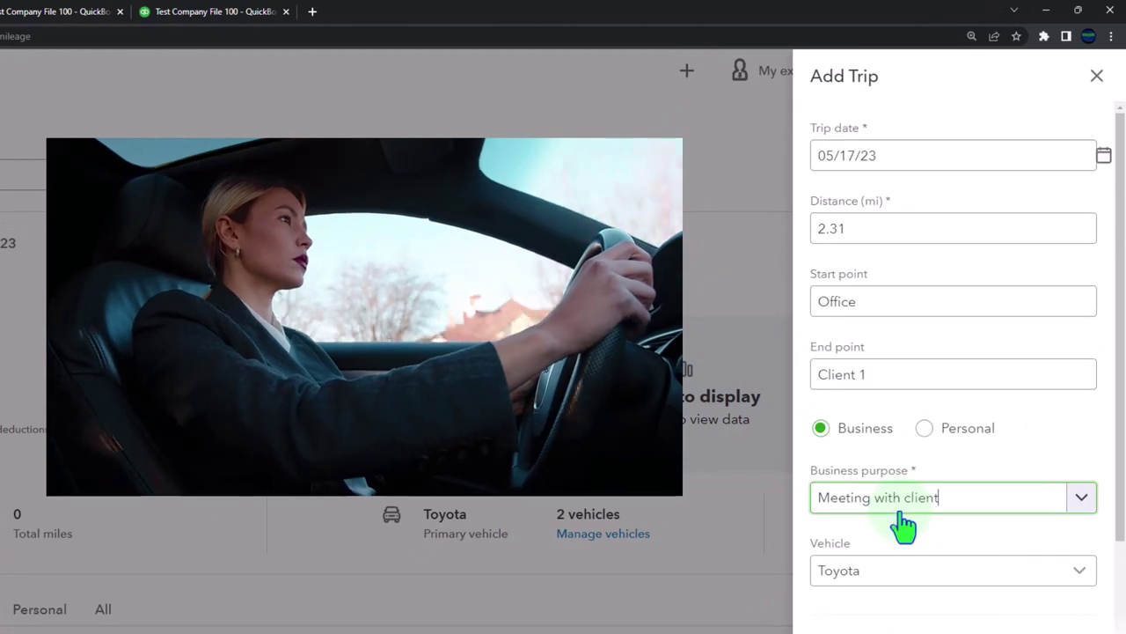
pyautogui.scroll(-2, 916, 499)
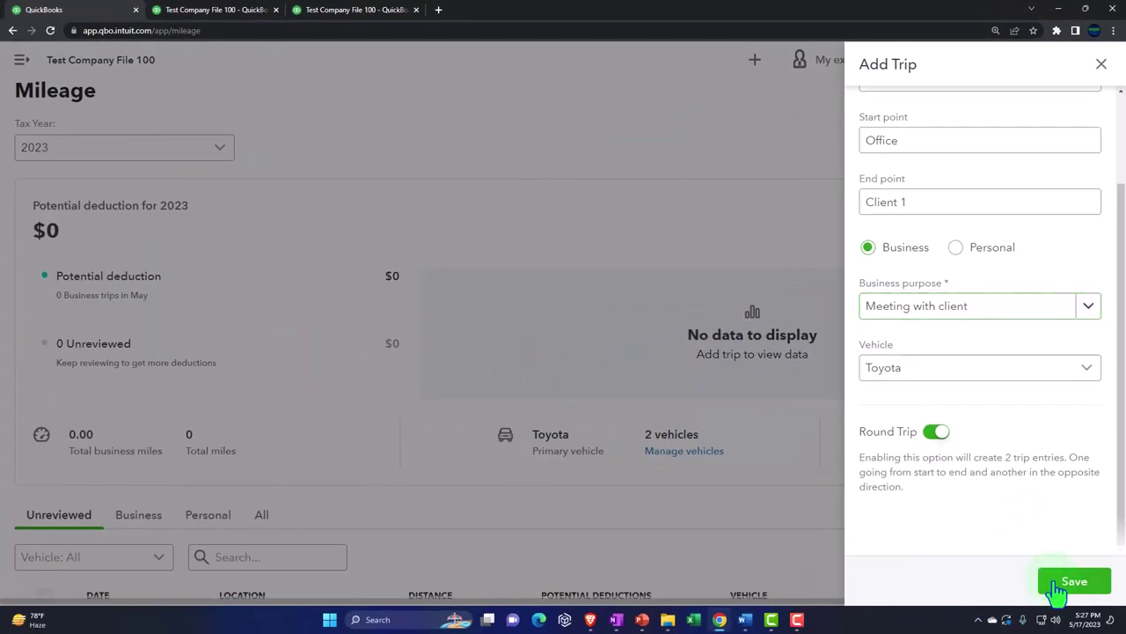
pyautogui.click(1058, 591)
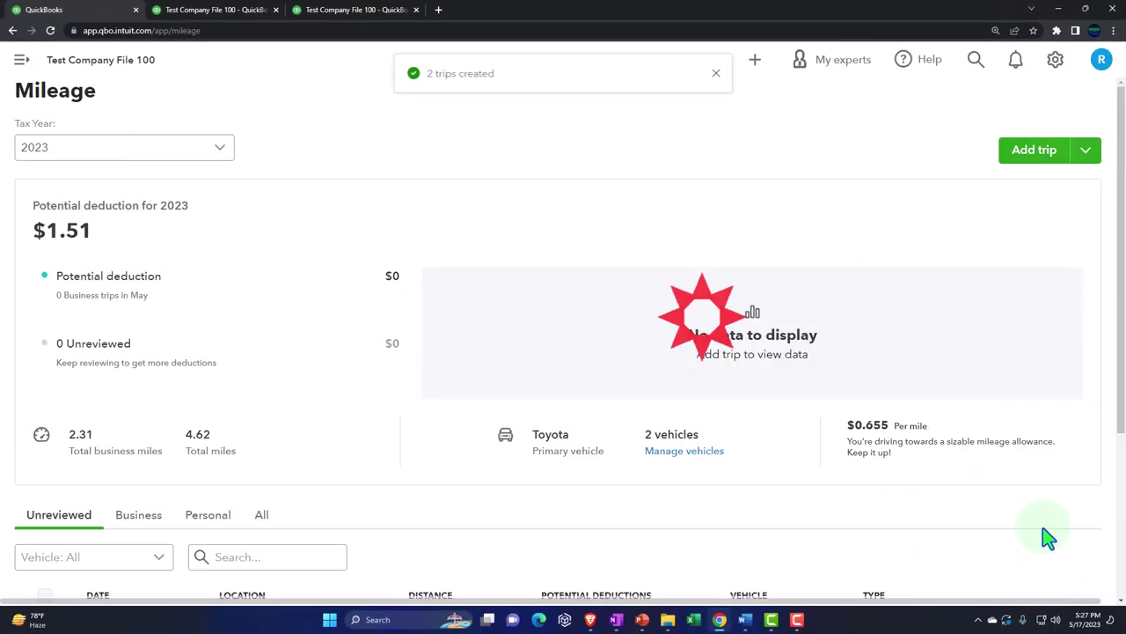
# - Tag the Client 1 to Office trip as Business with purpose Meeting with client, giving $3.02
pyautogui.scroll(-2, 687, 444)
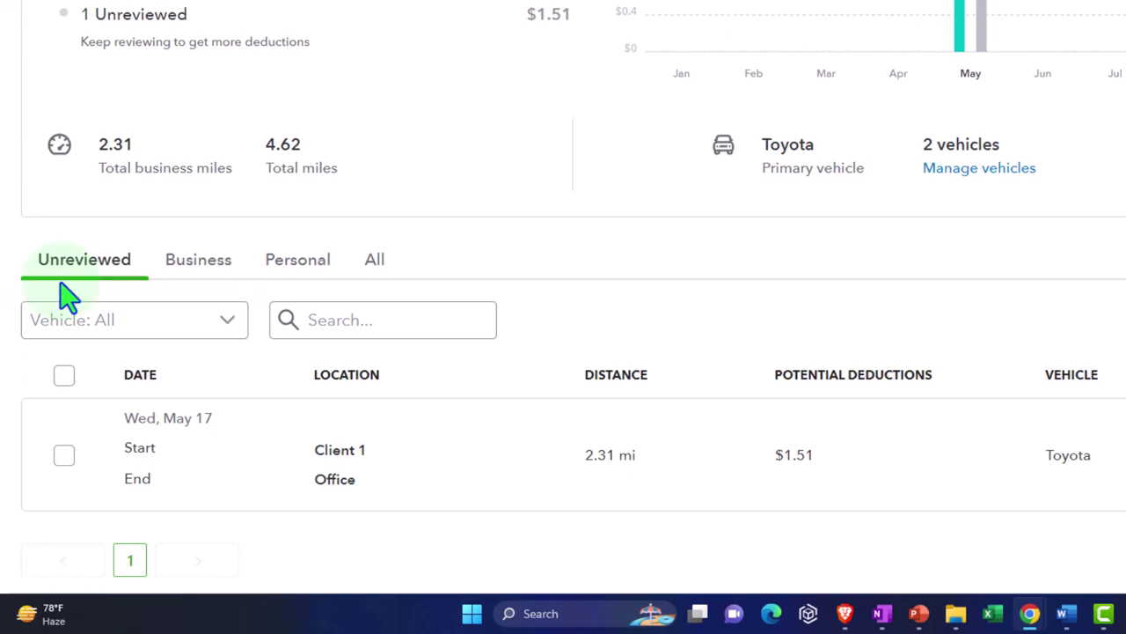
pyautogui.click(64, 455)
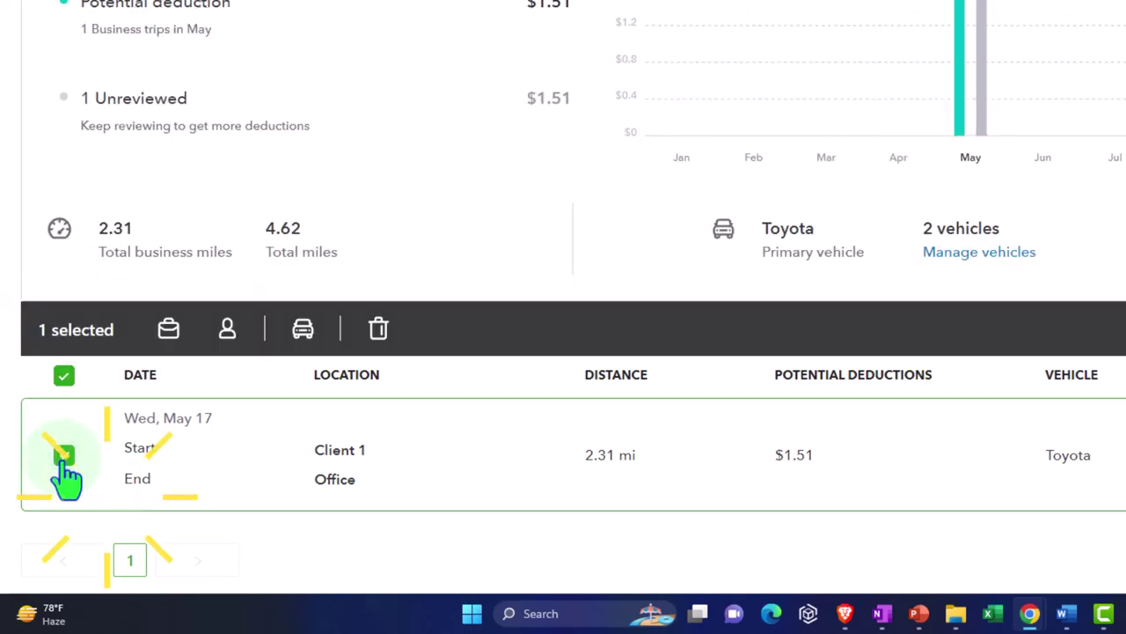
pyautogui.click(767, 451)
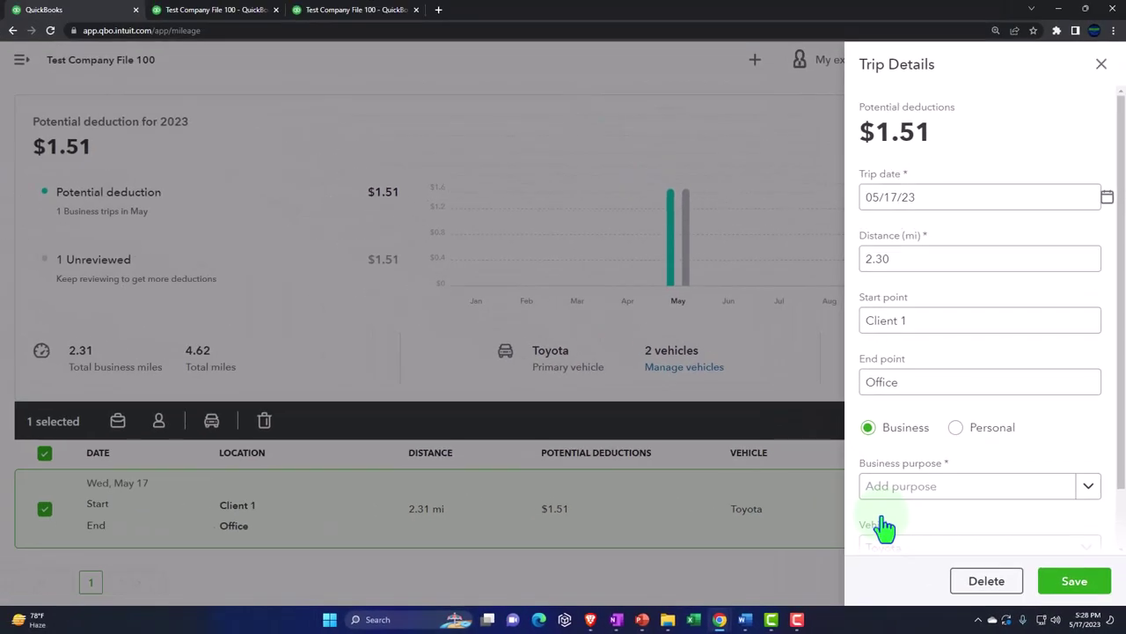
pyautogui.click(1067, 580)
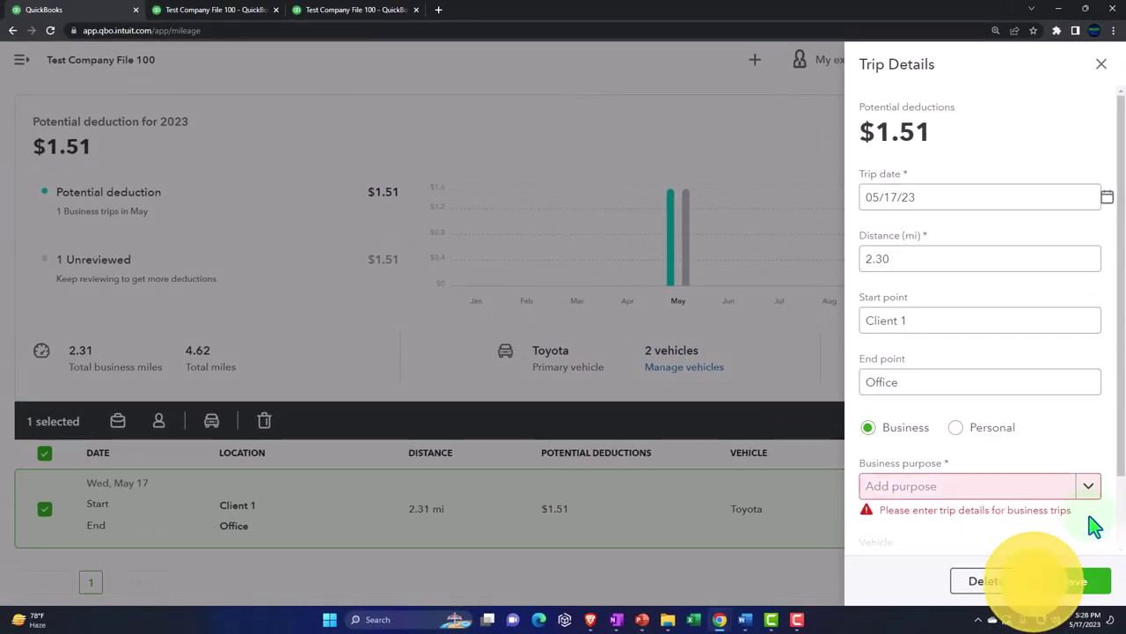
pyautogui.click(1089, 486)
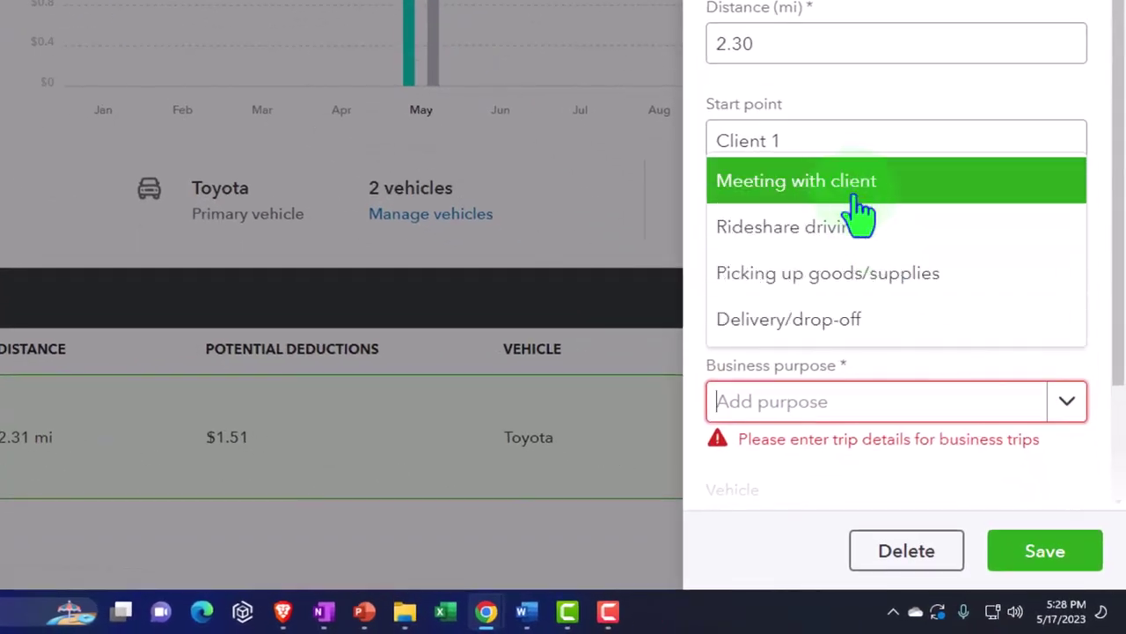
pyautogui.click(847, 196)
pyautogui.click(1047, 556)
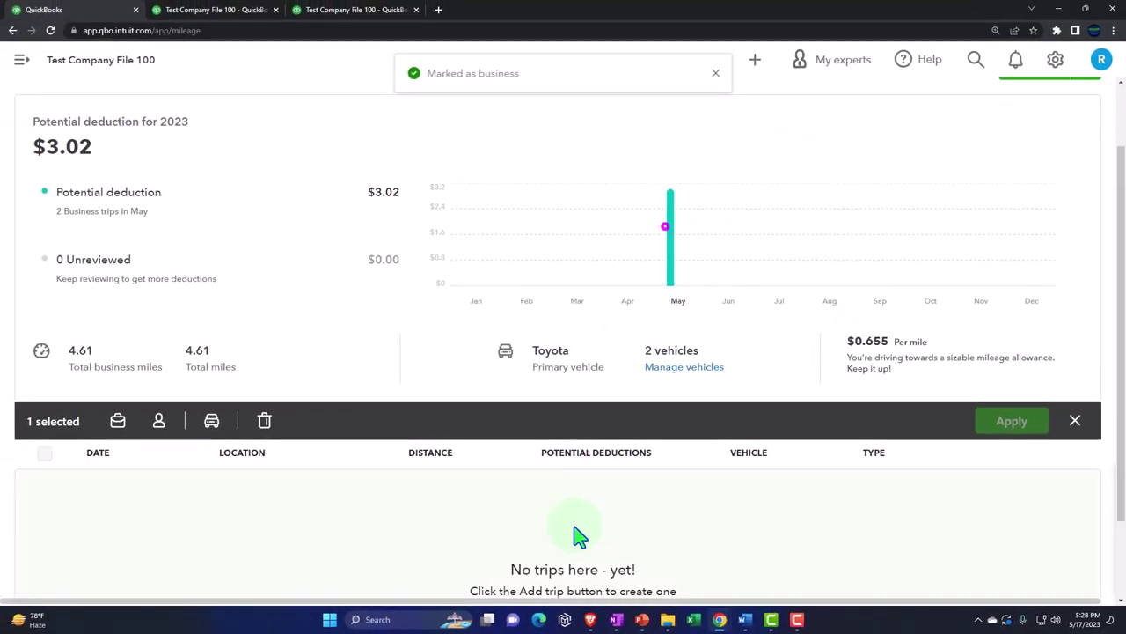
pyautogui.scroll(-1, 377, 527)
pyautogui.scroll(2, 376, 526)
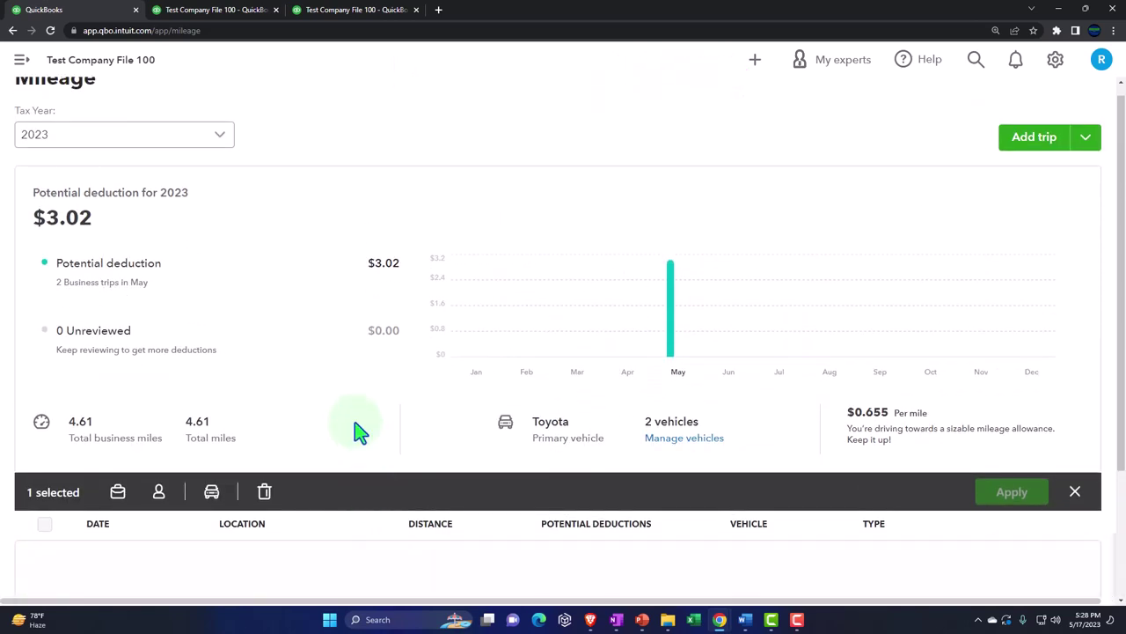
pyautogui.scroll(-2, 352, 427)
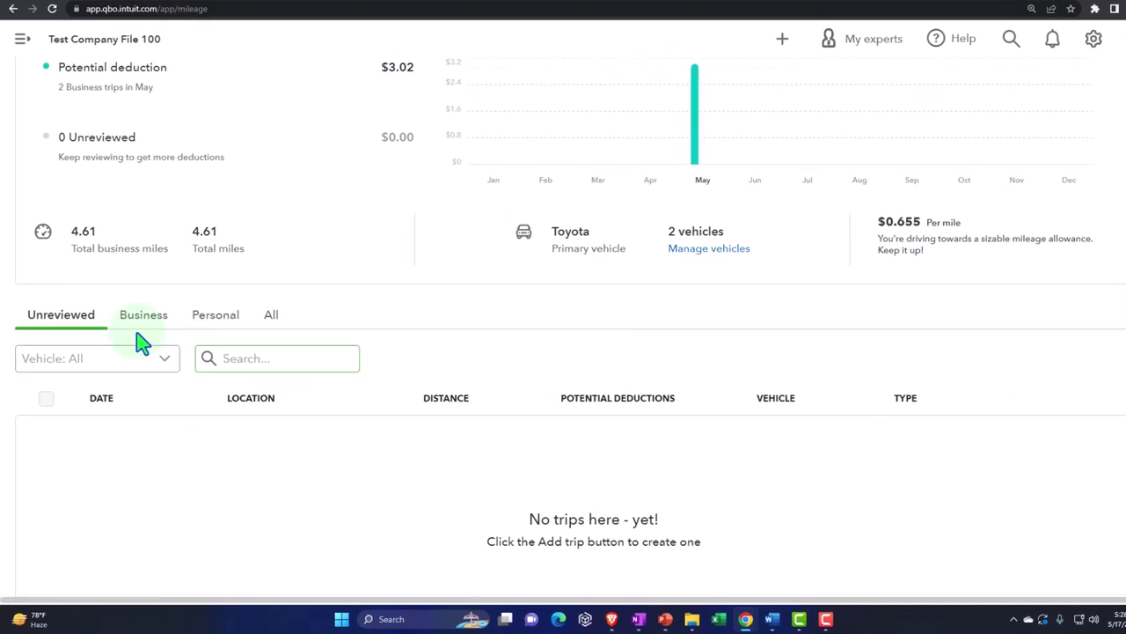
# - Filter to Business trips and inspect both May 17 Office–Client 1 trip details
pyautogui.click(140, 328)
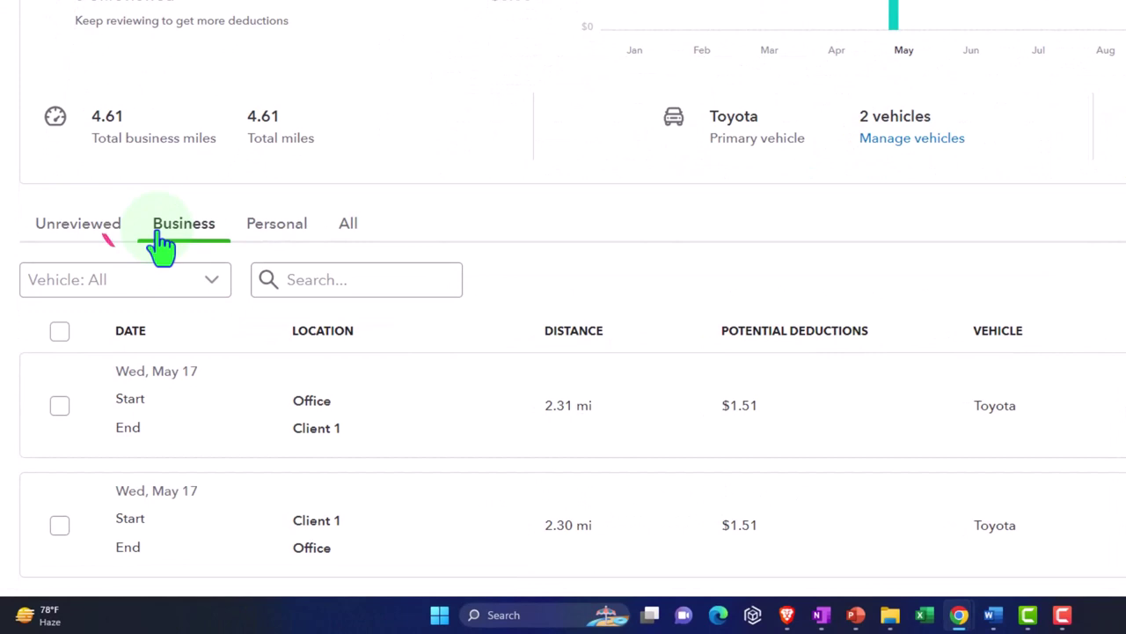
pyautogui.scroll(-1, 201, 327)
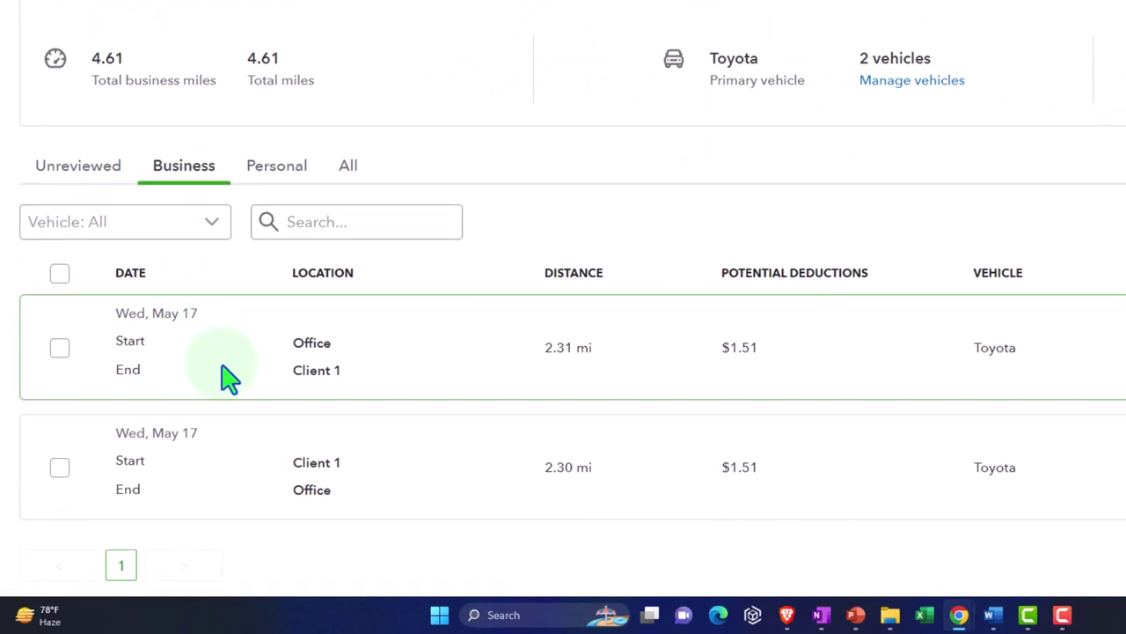
pyautogui.click(469, 394)
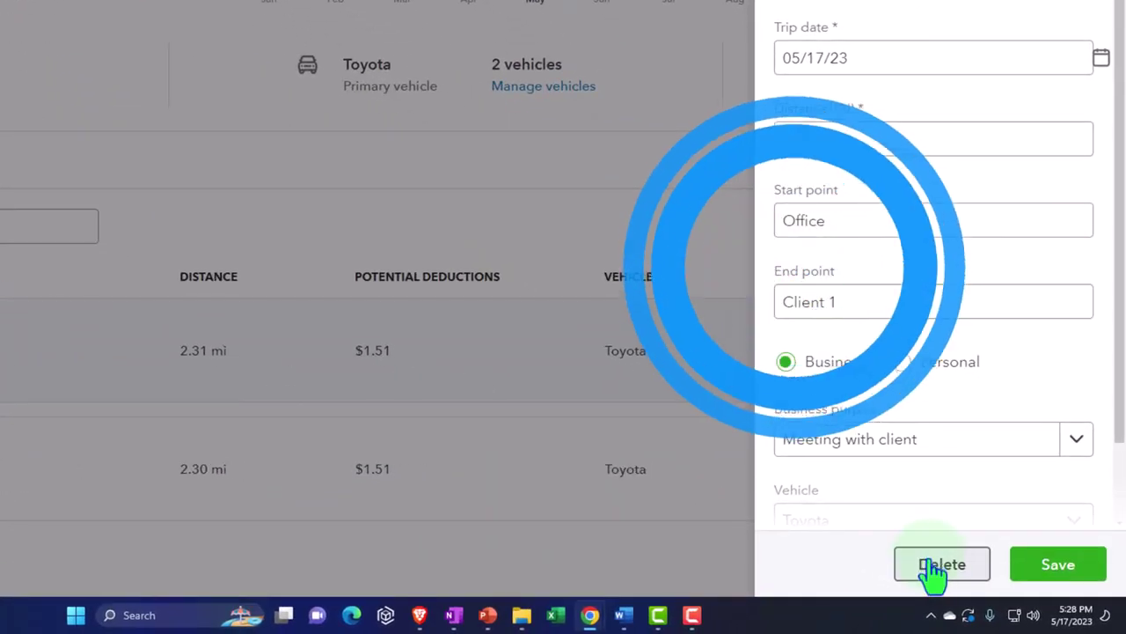
pyautogui.click(986, 45)
pyautogui.click(238, 490)
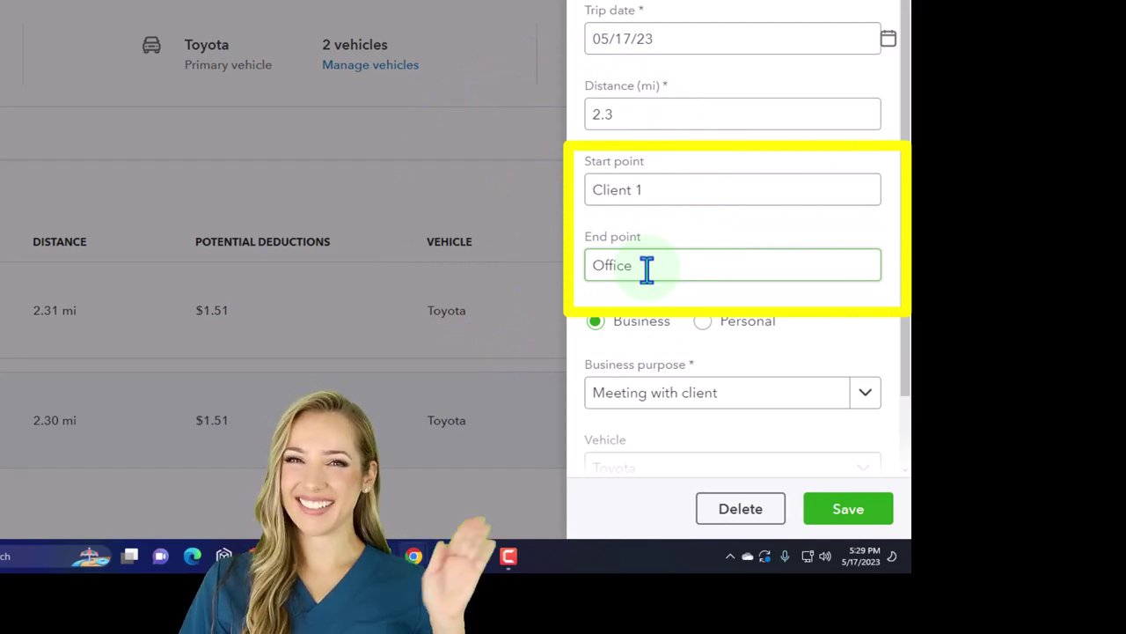
pyautogui.click(600, 127)
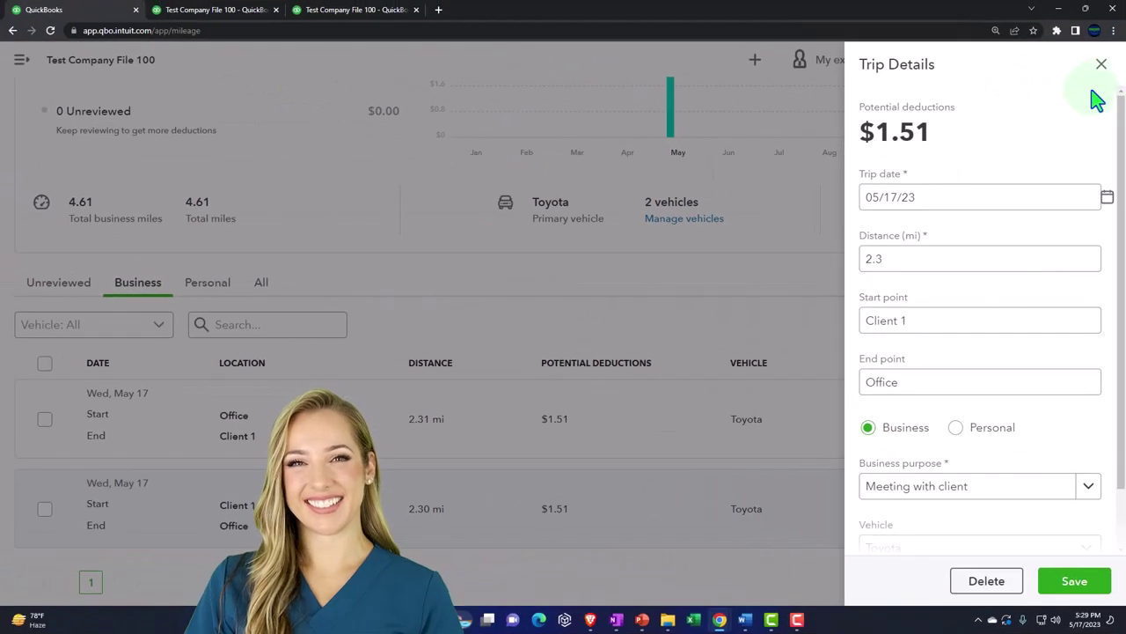
pyautogui.click(1101, 64)
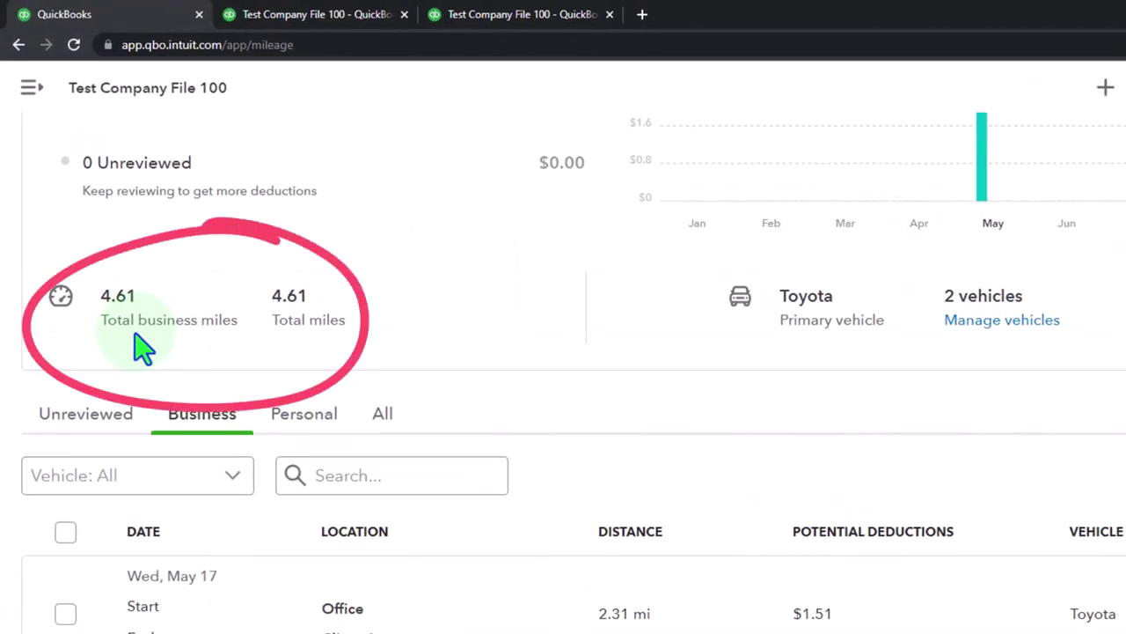
pyautogui.scroll(3, 143, 349)
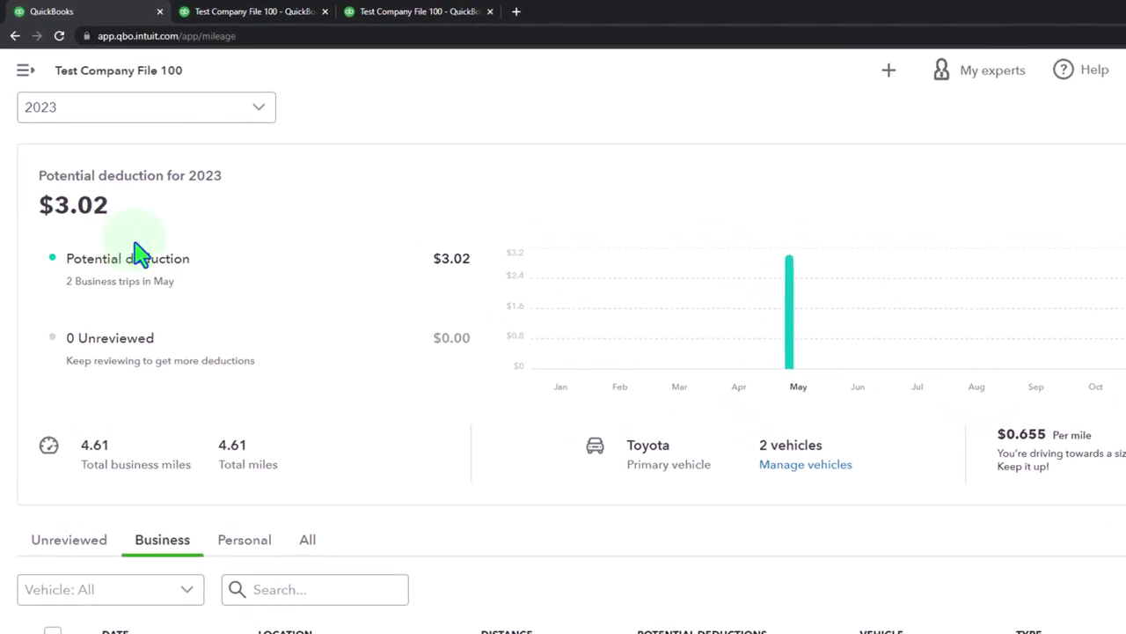
# - Review the Auto Expense lines in the Profit and Loss report, zoomed in
pyautogui.click(408, 15)
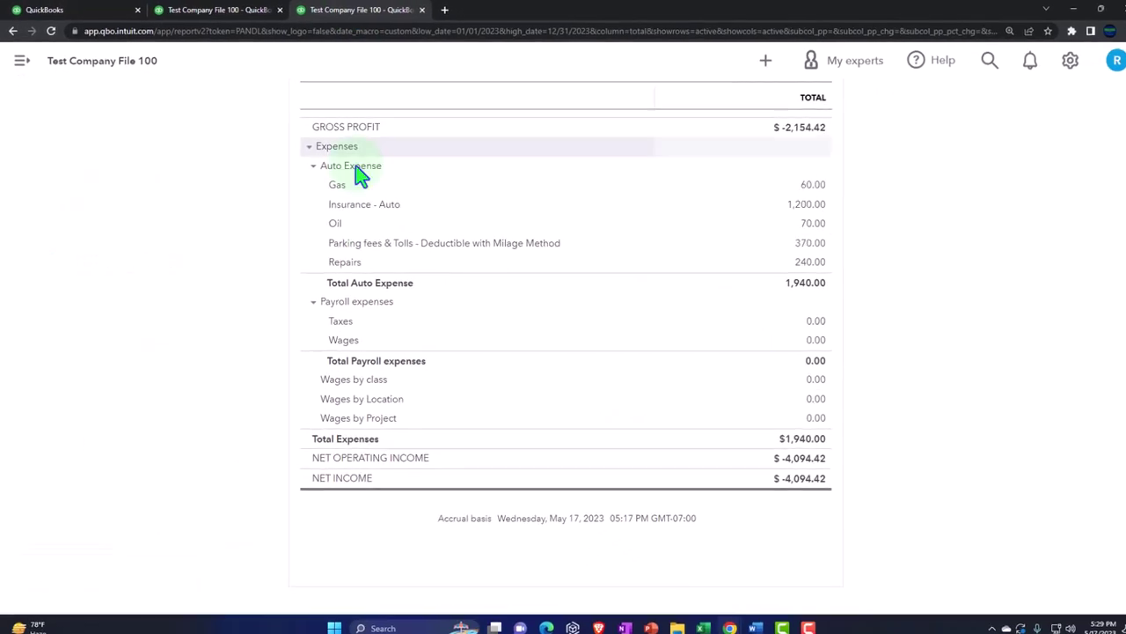
pyautogui.scroll(1, 379, 336)
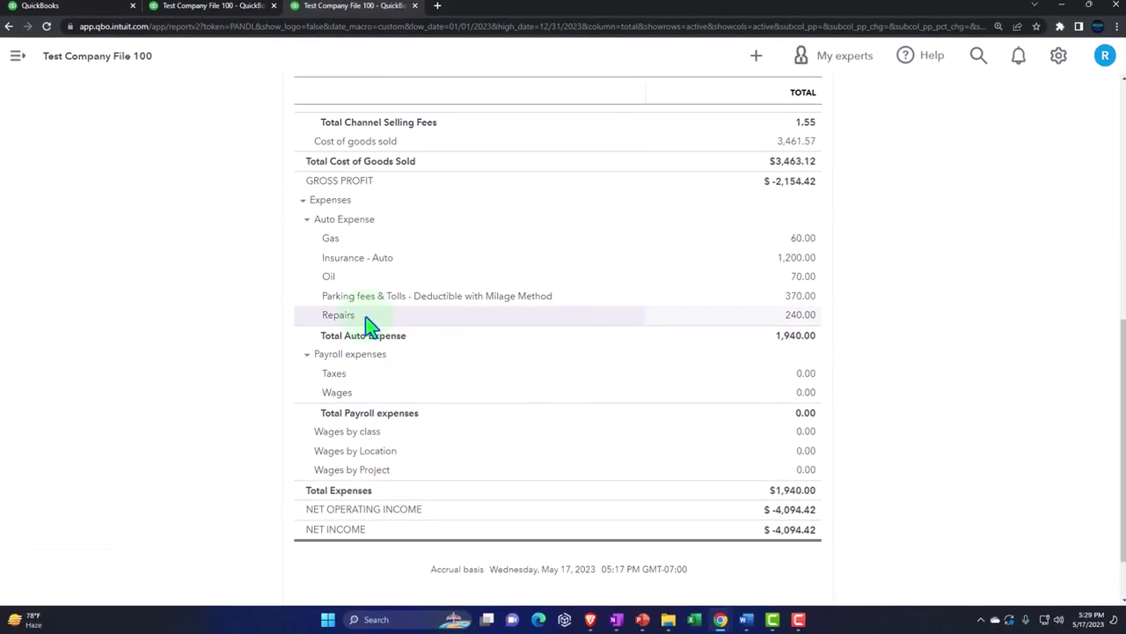
pyautogui.scroll(4, 372, 327)
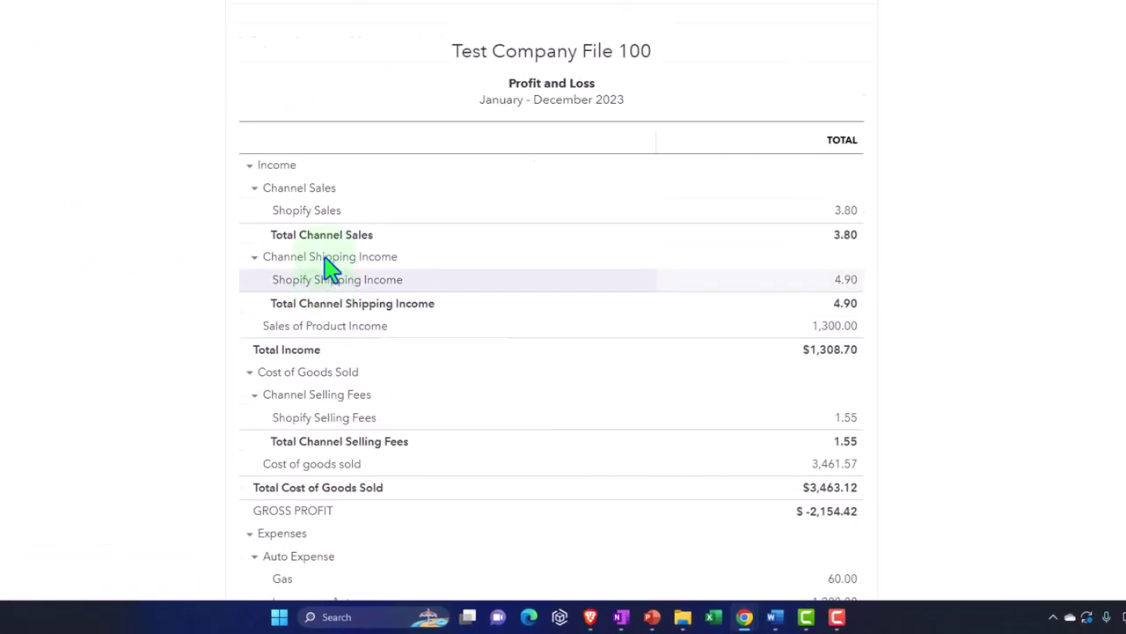
pyautogui.scroll(3, 330, 268)
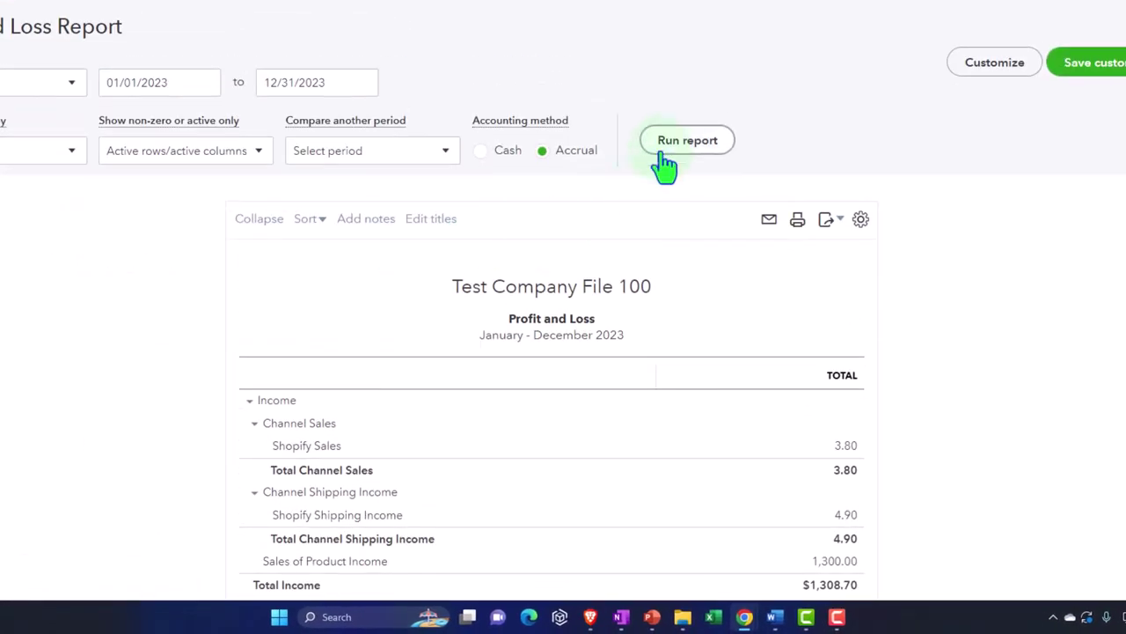
pyautogui.scroll(-3, 225, 432)
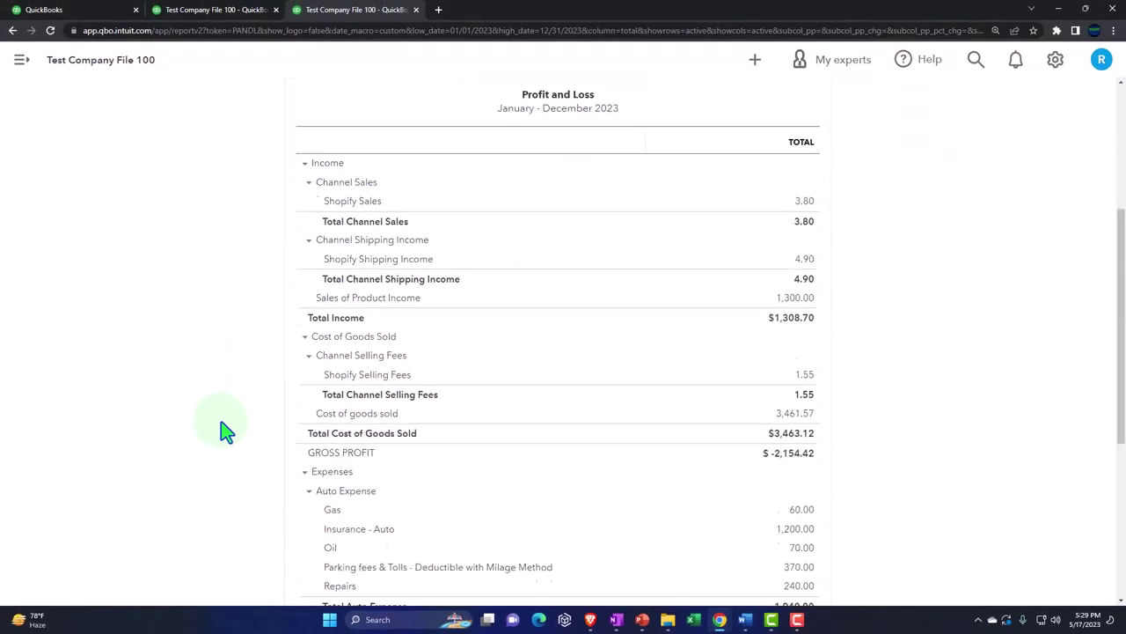
pyautogui.scroll(-2, 224, 432)
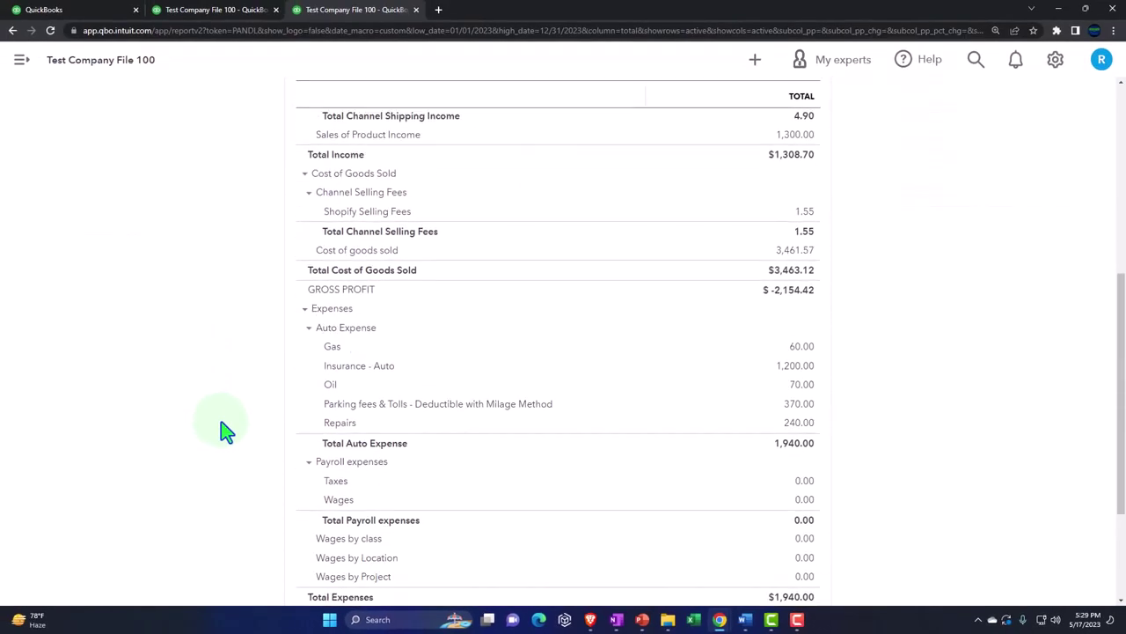
pyautogui.hotkey('ctrl', '+')
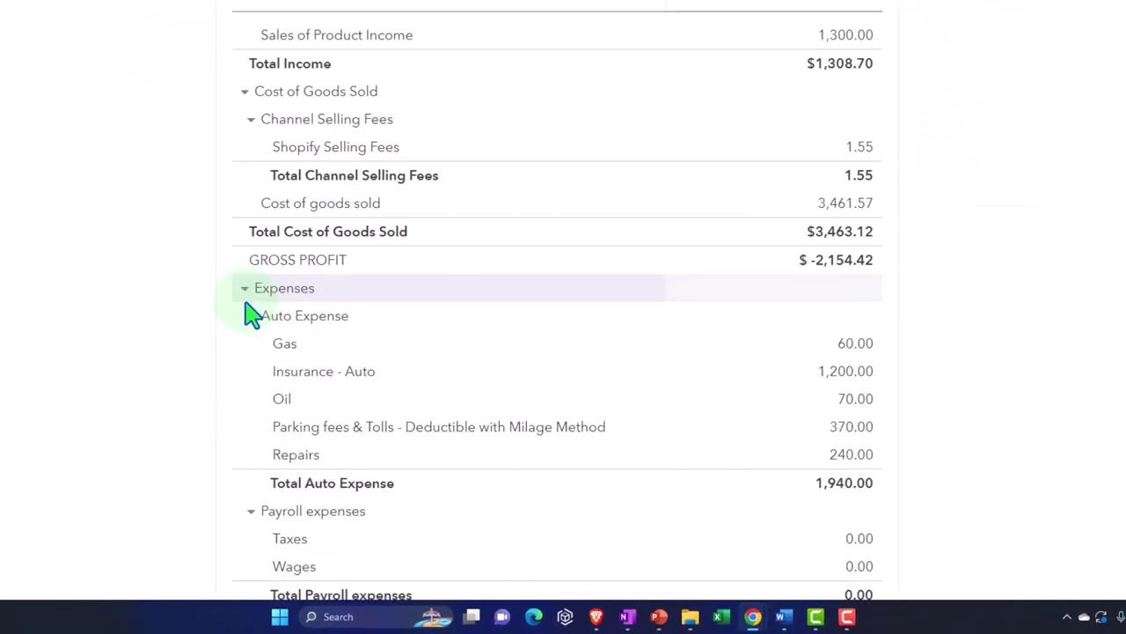
pyautogui.click(248, 376)
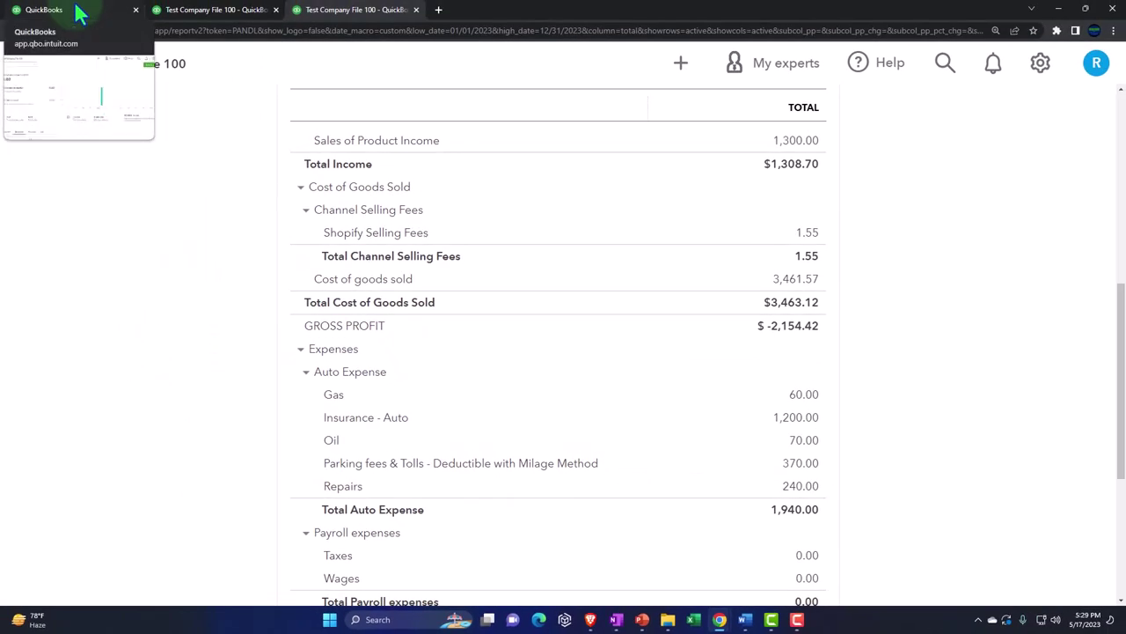
# - Return to Mileage at normal zoom and start a new Add Trip form
pyautogui.click(77, 12)
pyautogui.hotkey('ctrl', '-')
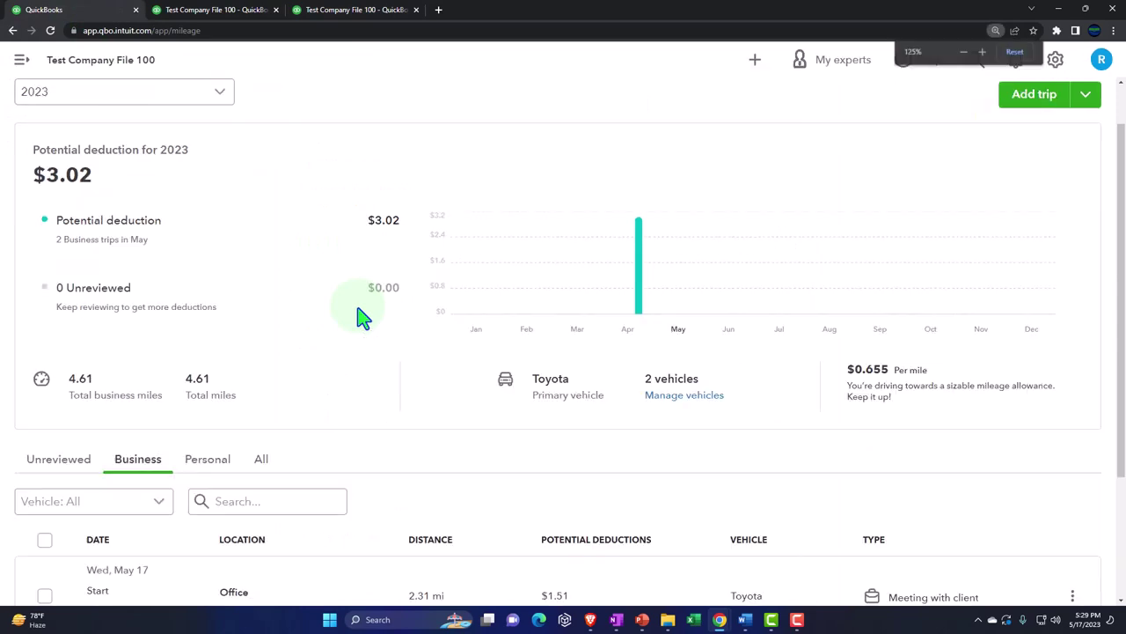
pyautogui.scroll(-1, 431, 319)
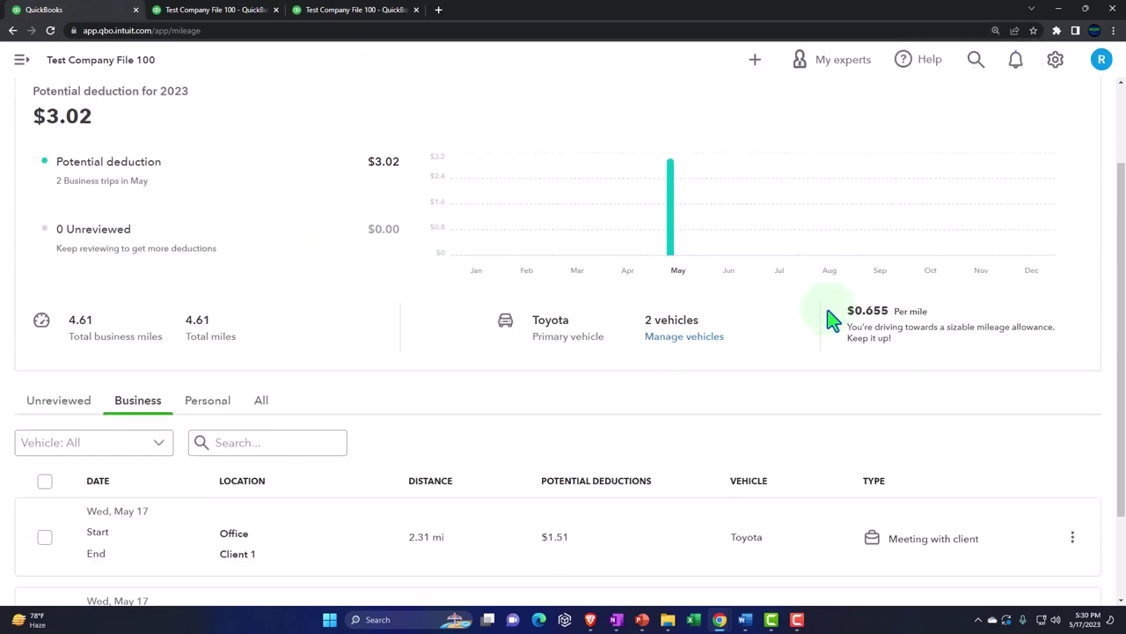
pyautogui.scroll(2, 832, 316)
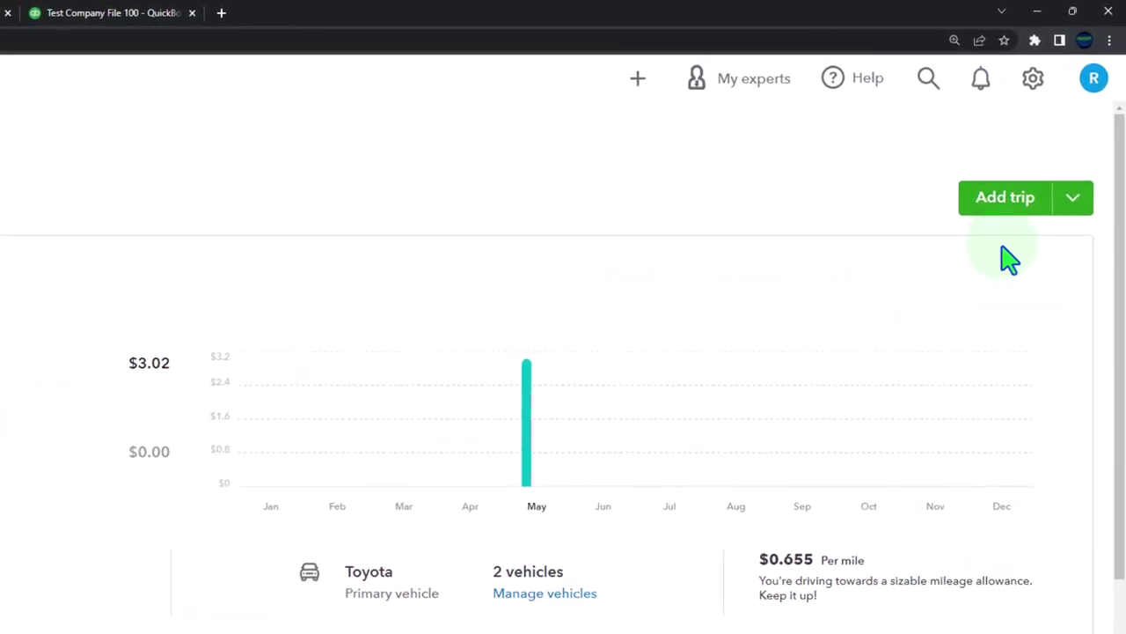
pyautogui.click(1008, 204)
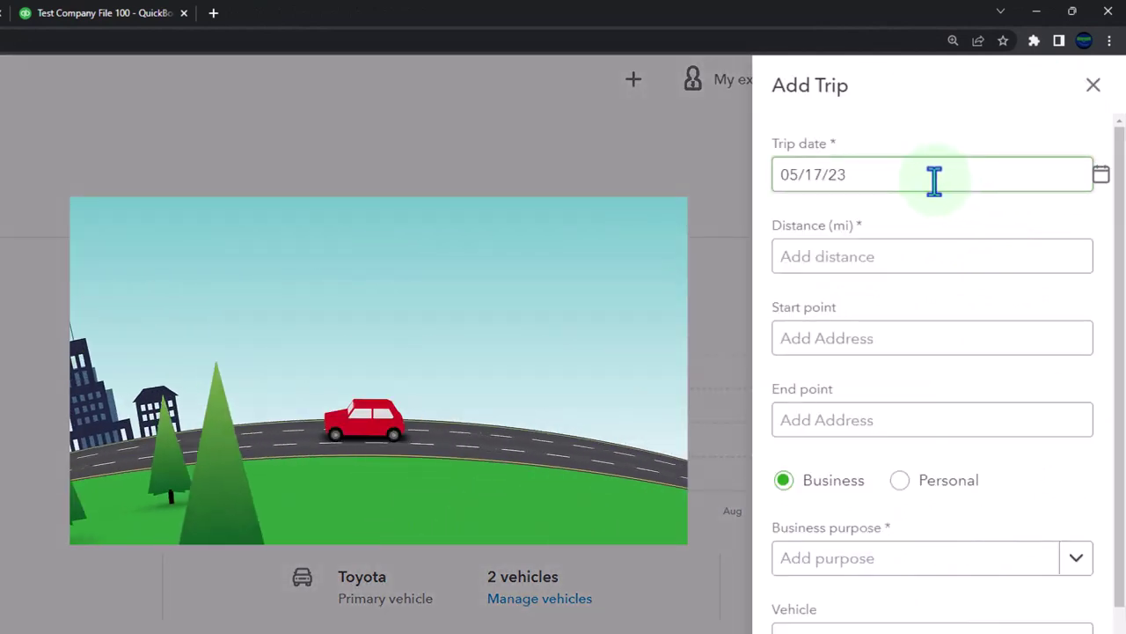
pyautogui.click(1101, 176)
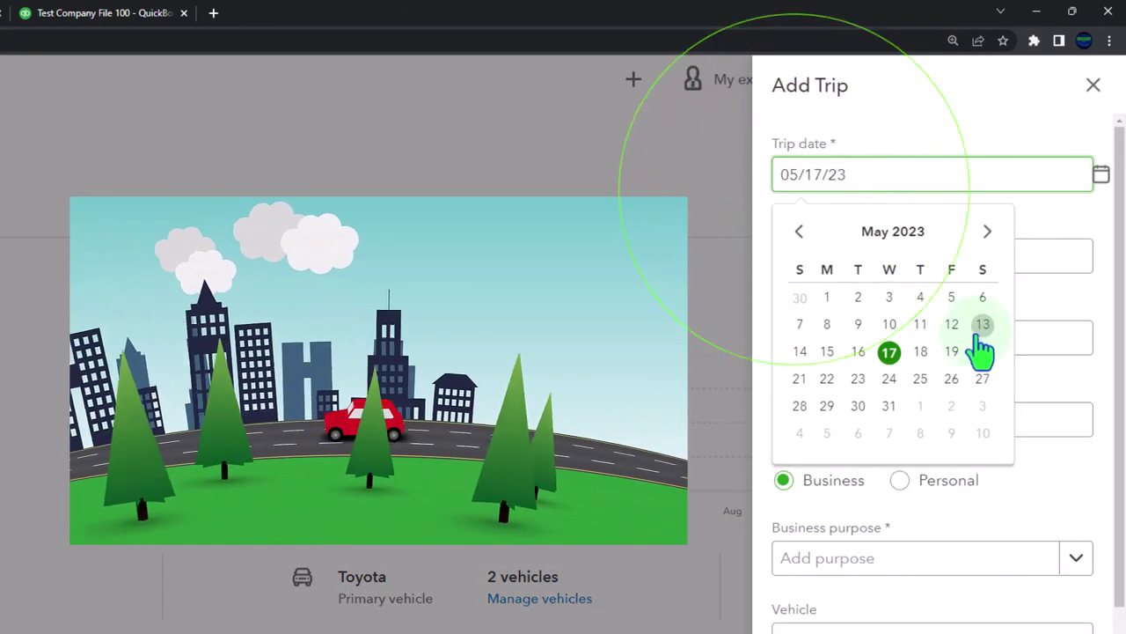
pyautogui.click(982, 352)
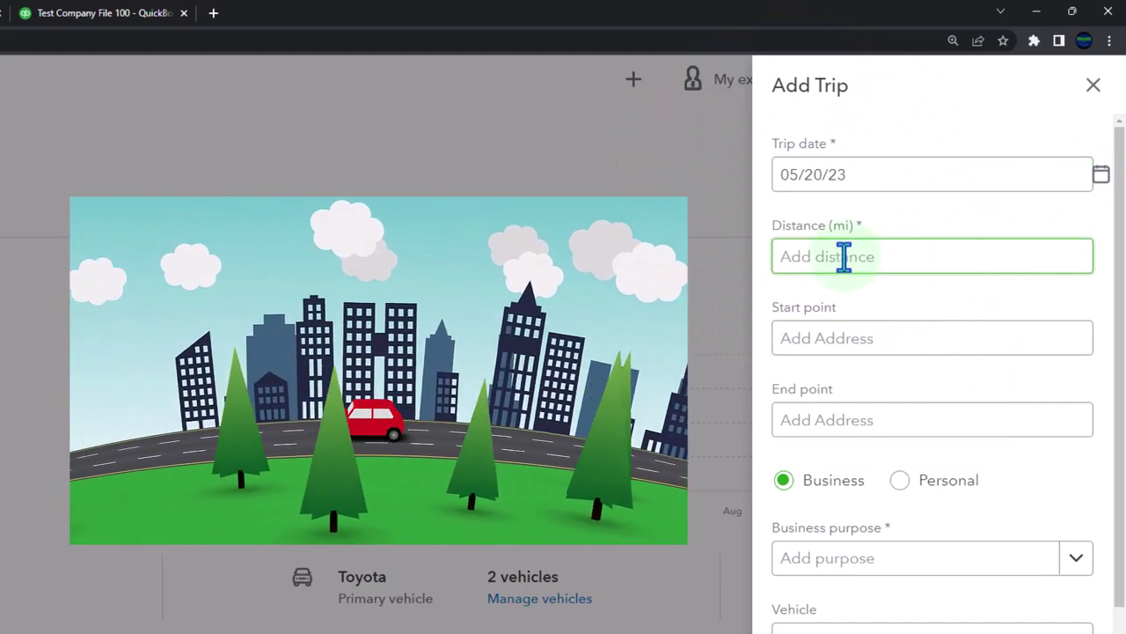
pyautogui.click(838, 340)
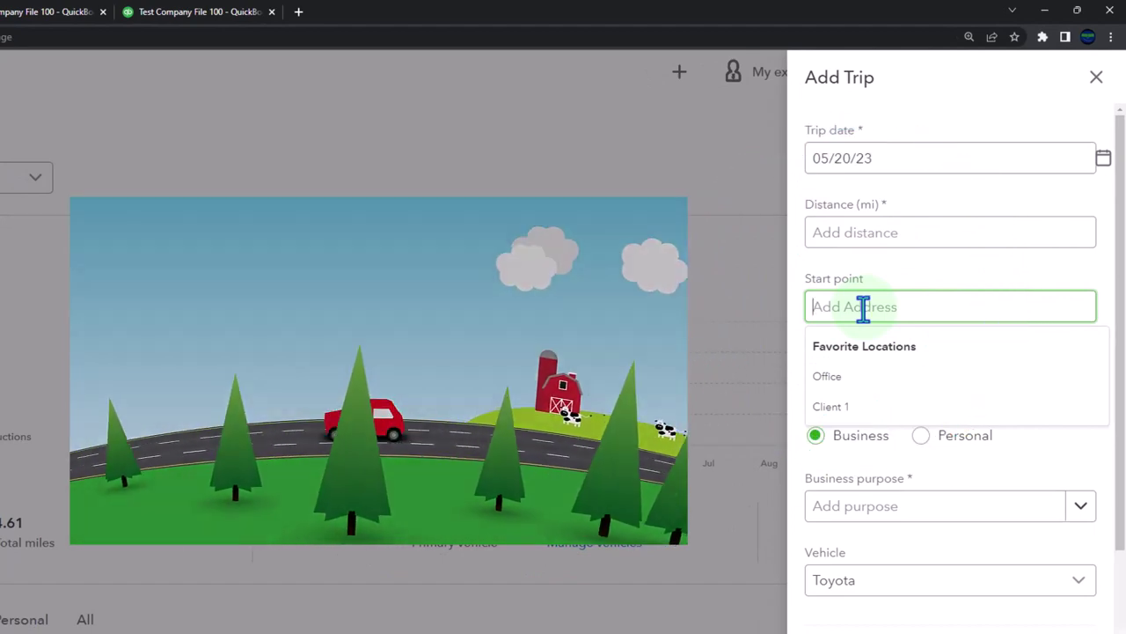
pyautogui.click(845, 377)
pyautogui.click(845, 382)
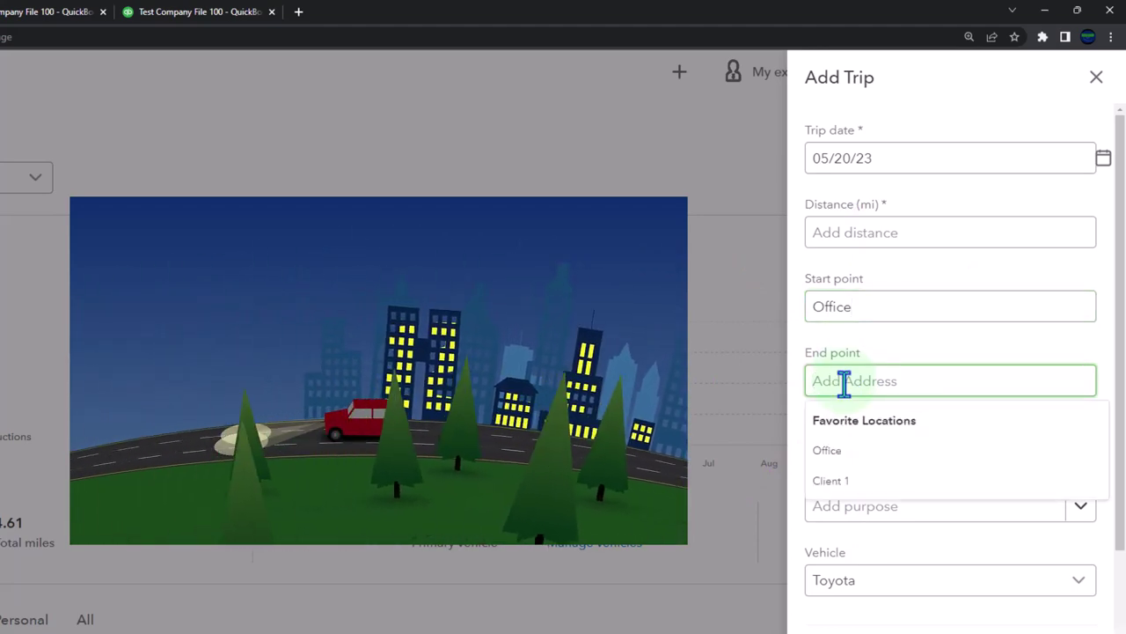
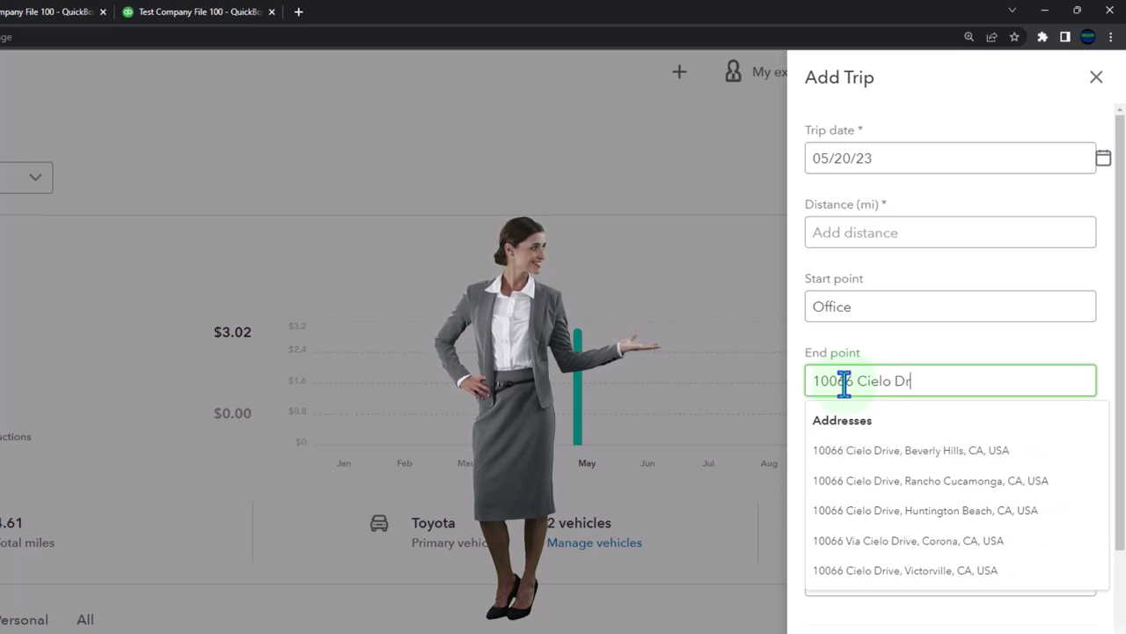
pyautogui.click(900, 450)
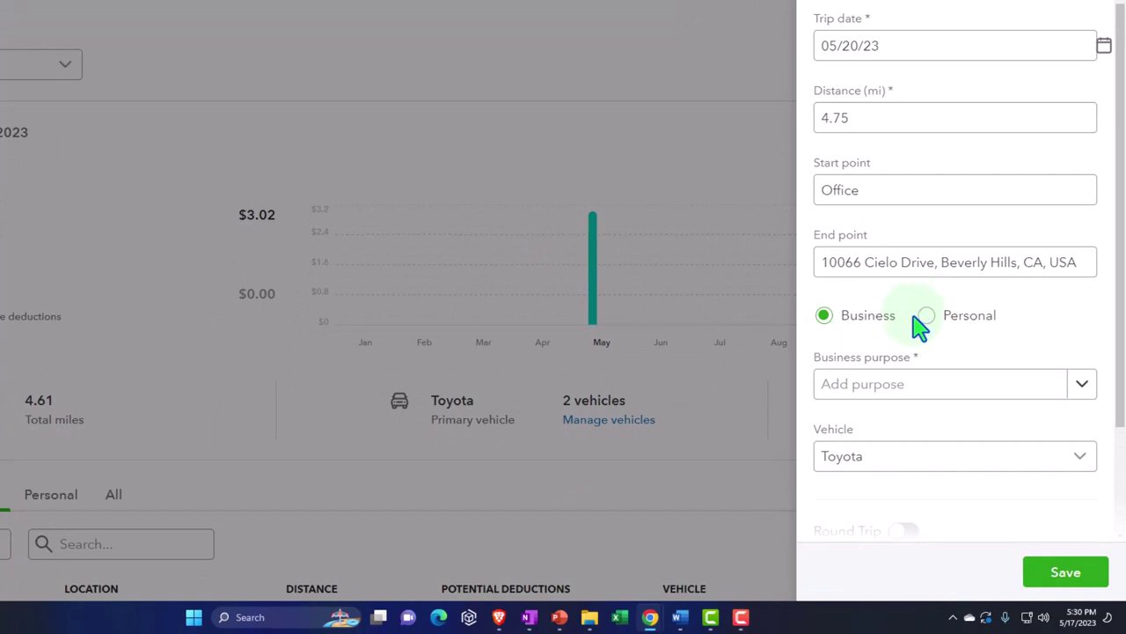
# - Choose Meeting with client as purpose, enable Round Trip, and save the trip
pyautogui.scroll(-2, 919, 327)
pyautogui.click(1082, 252)
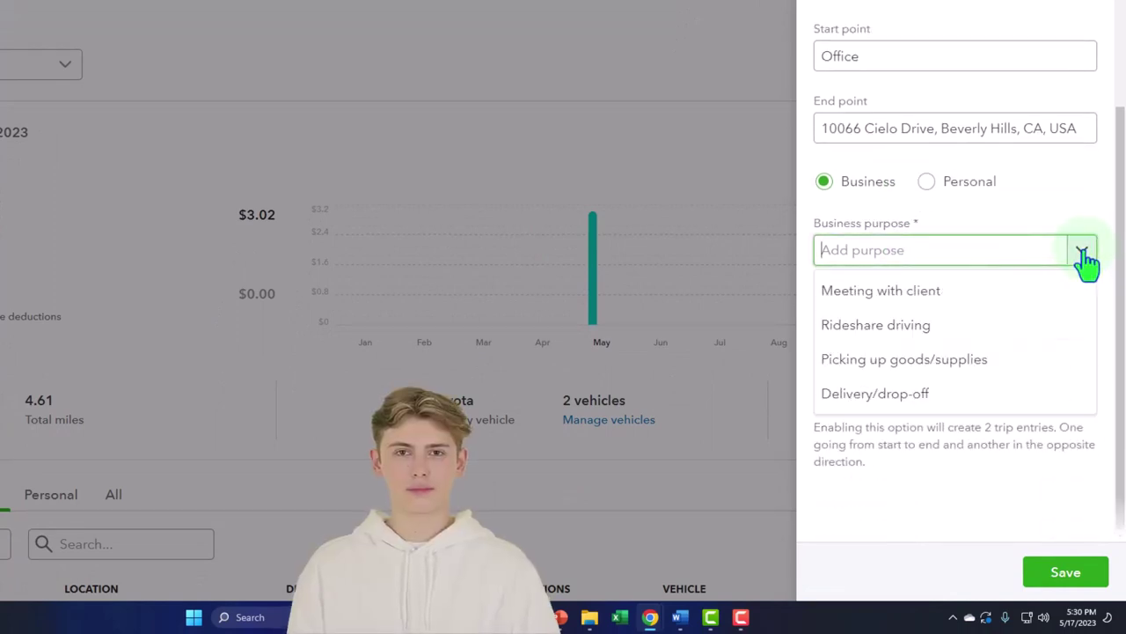
pyautogui.click(1010, 294)
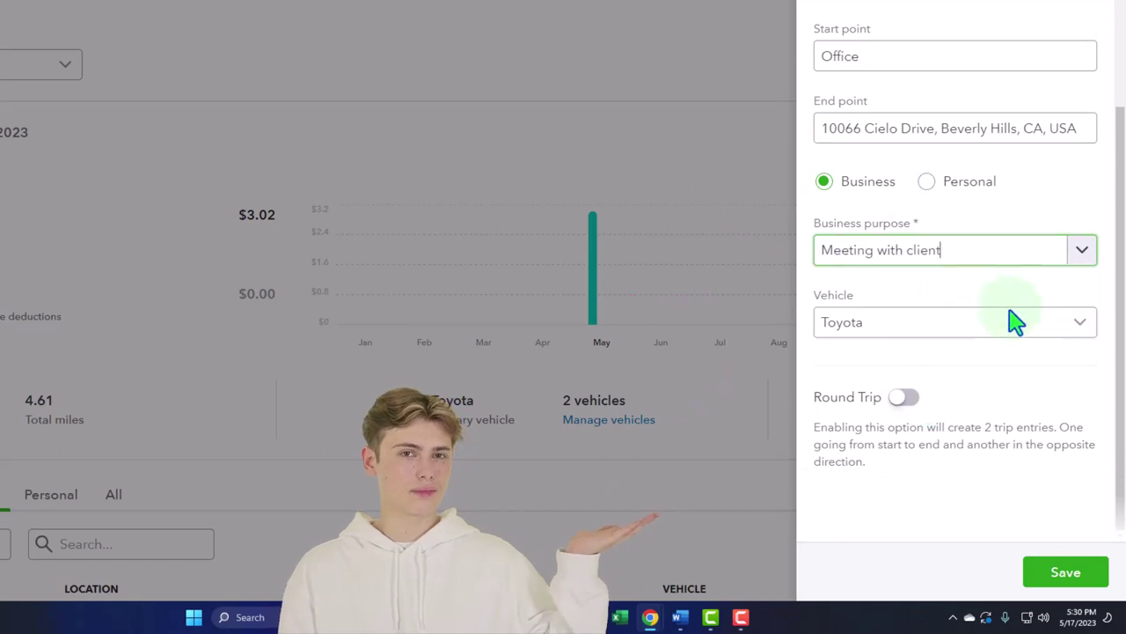
pyautogui.click(902, 398)
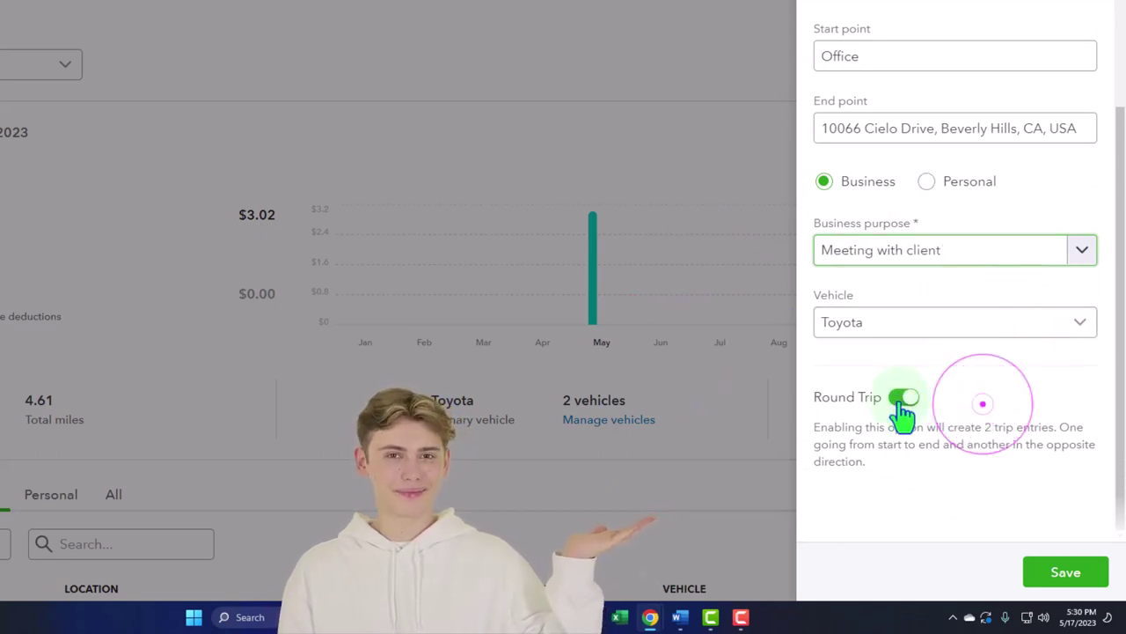
pyautogui.click(1056, 576)
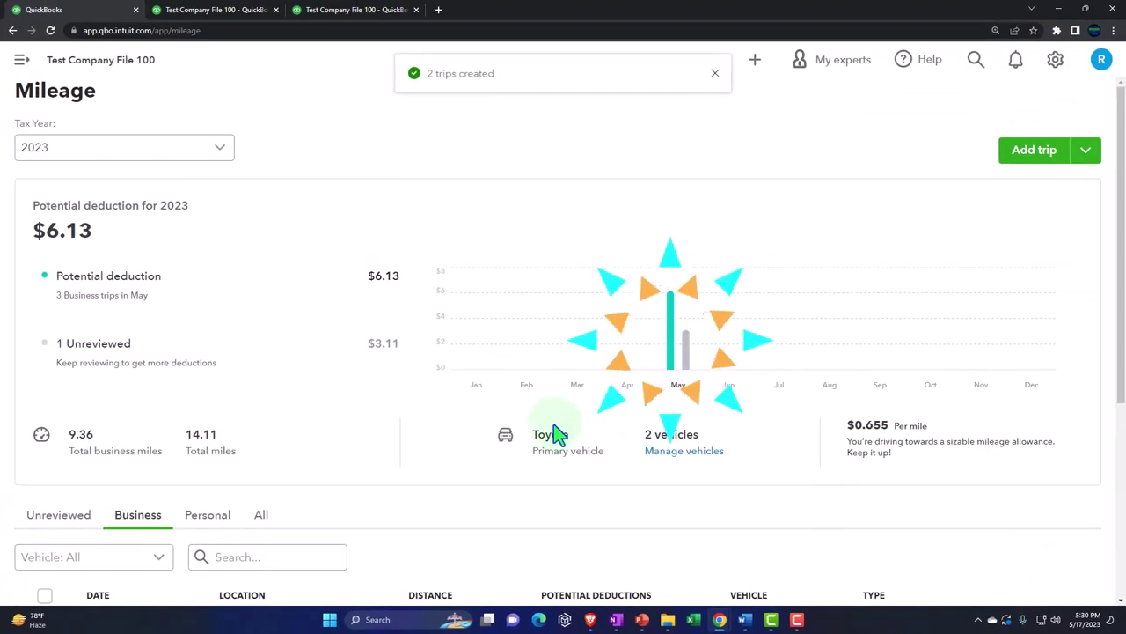
# - Under Unreviewed, tag the Cielo Drive to Office trip as Business, Meeting with client
pyautogui.scroll(-3, 552, 434)
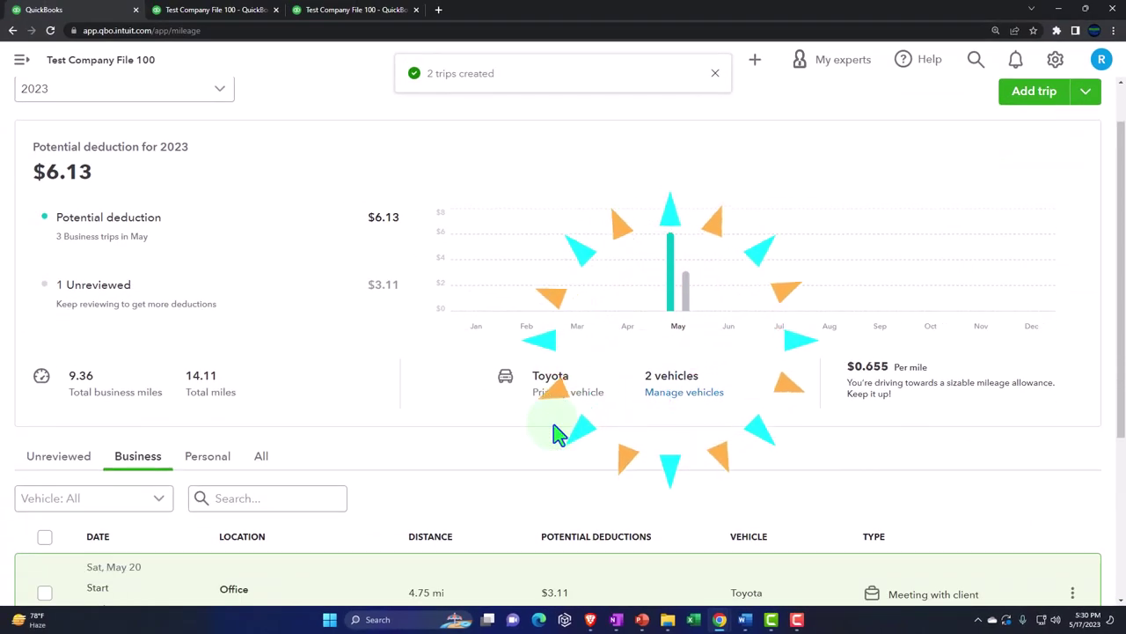
pyautogui.scroll(-1, 352, 431)
pyautogui.click(67, 226)
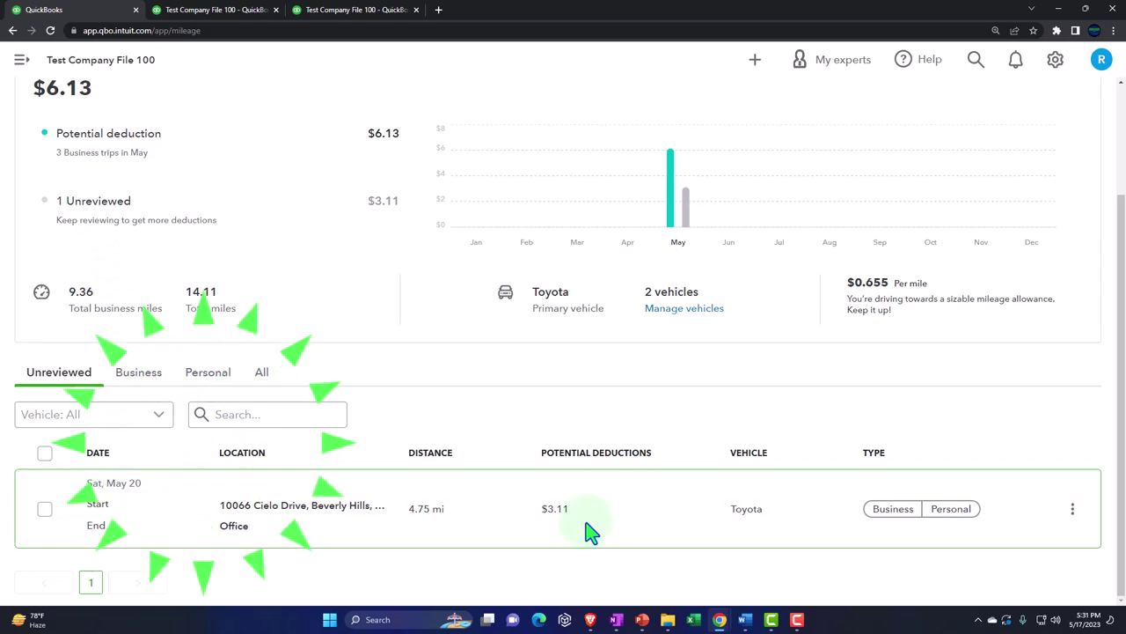
pyautogui.click(891, 510)
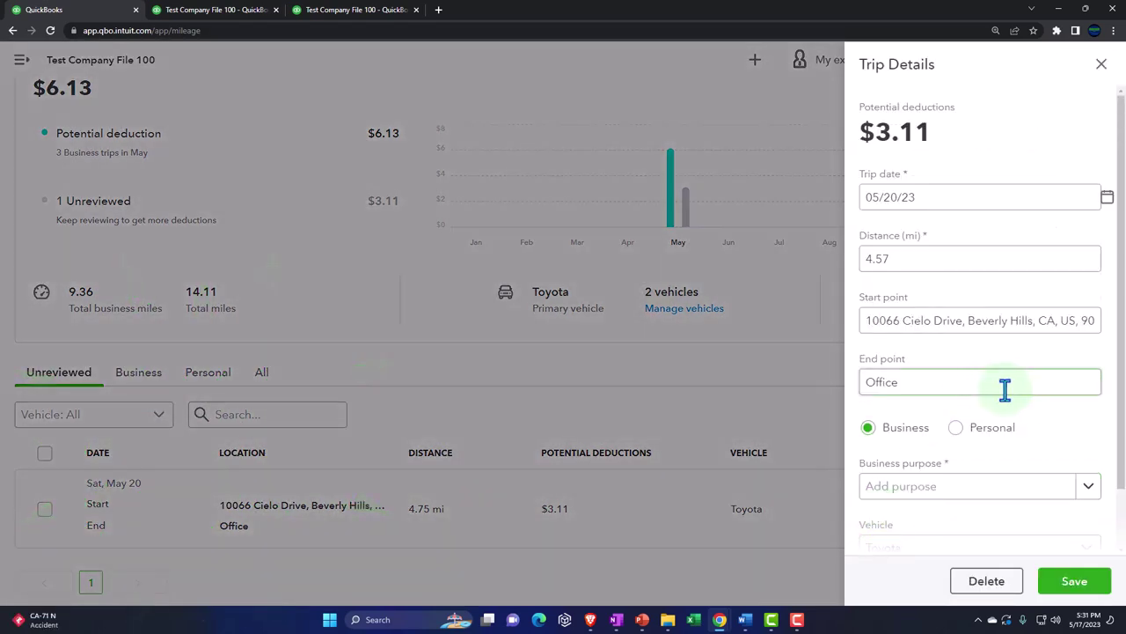
pyautogui.scroll(-1, 1030, 414)
pyautogui.click(1089, 429)
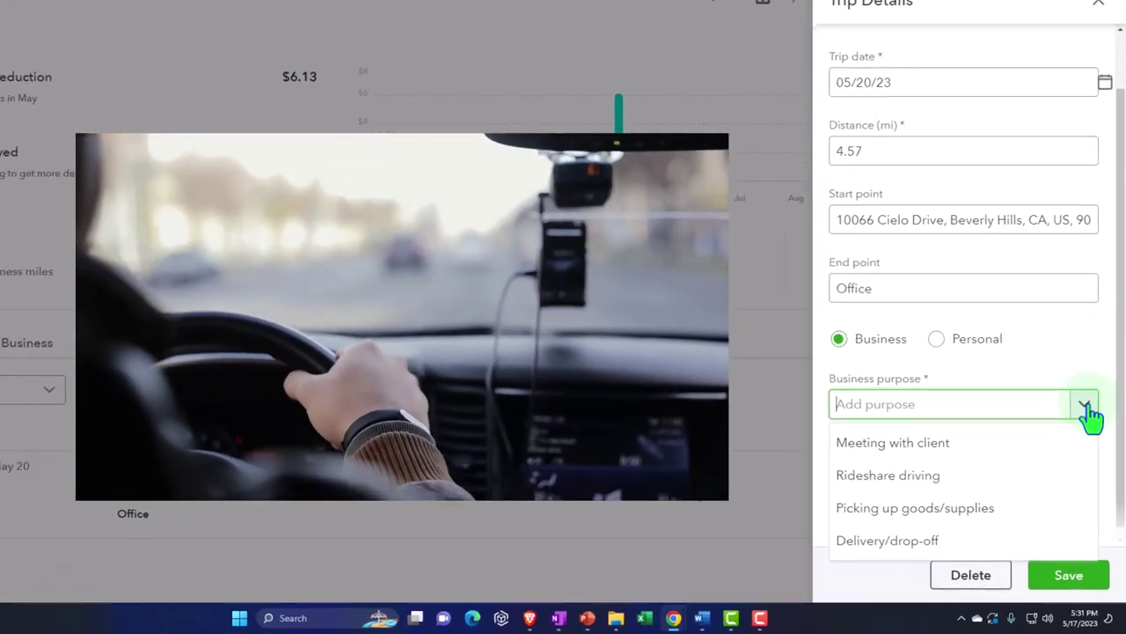
pyautogui.click(1072, 442)
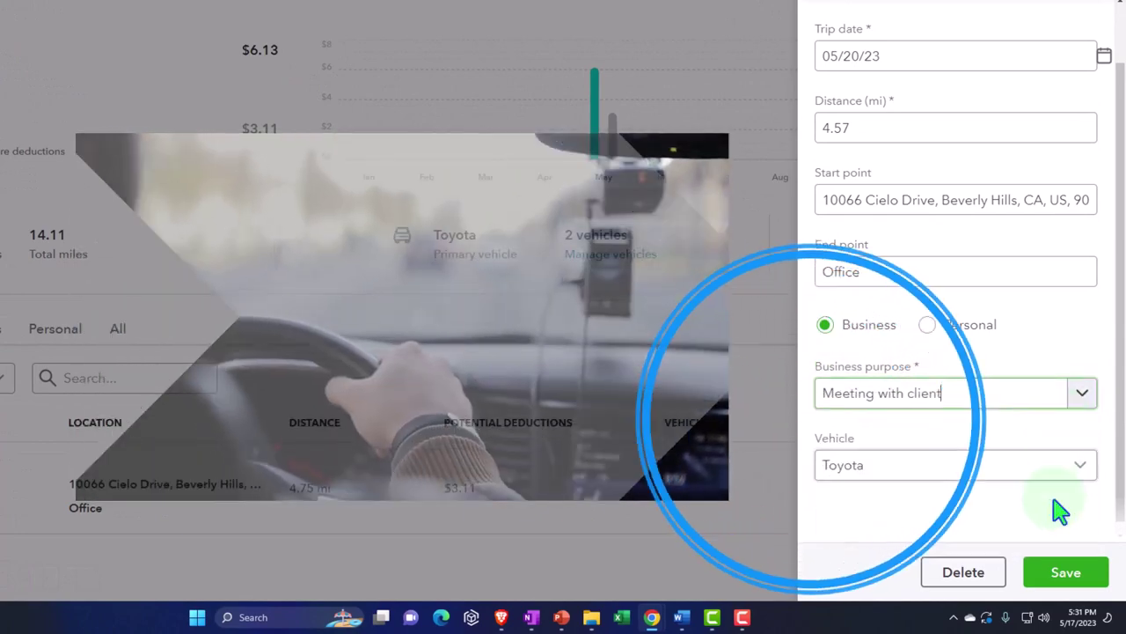
pyautogui.click(1060, 572)
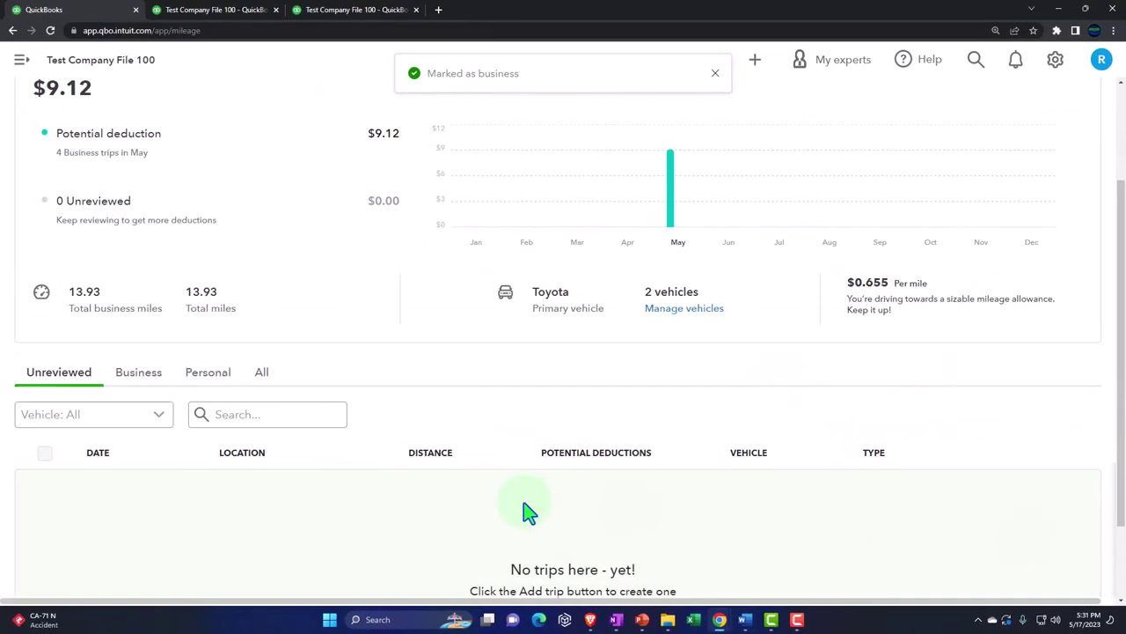
pyautogui.scroll(3, 809, 262)
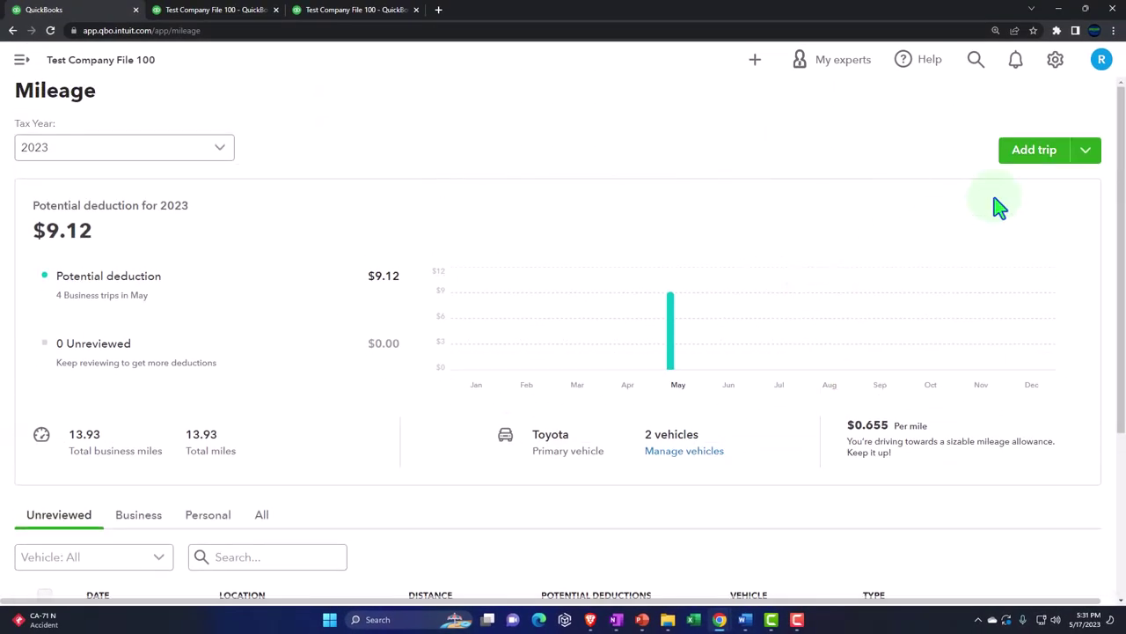
pyautogui.click(1031, 149)
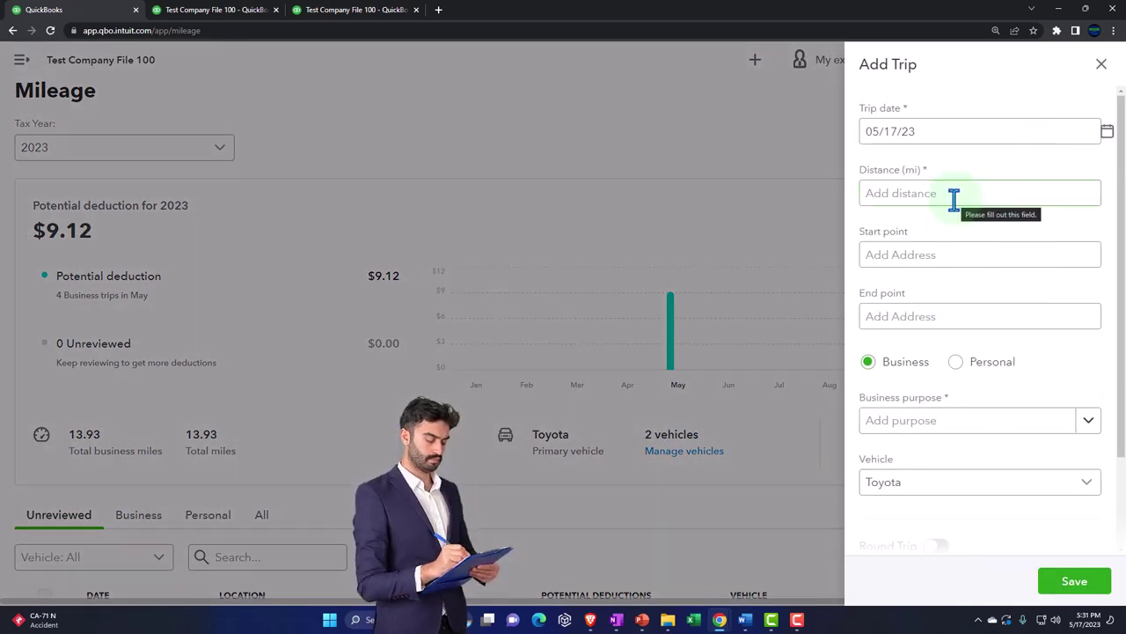
pyautogui.click(1108, 132)
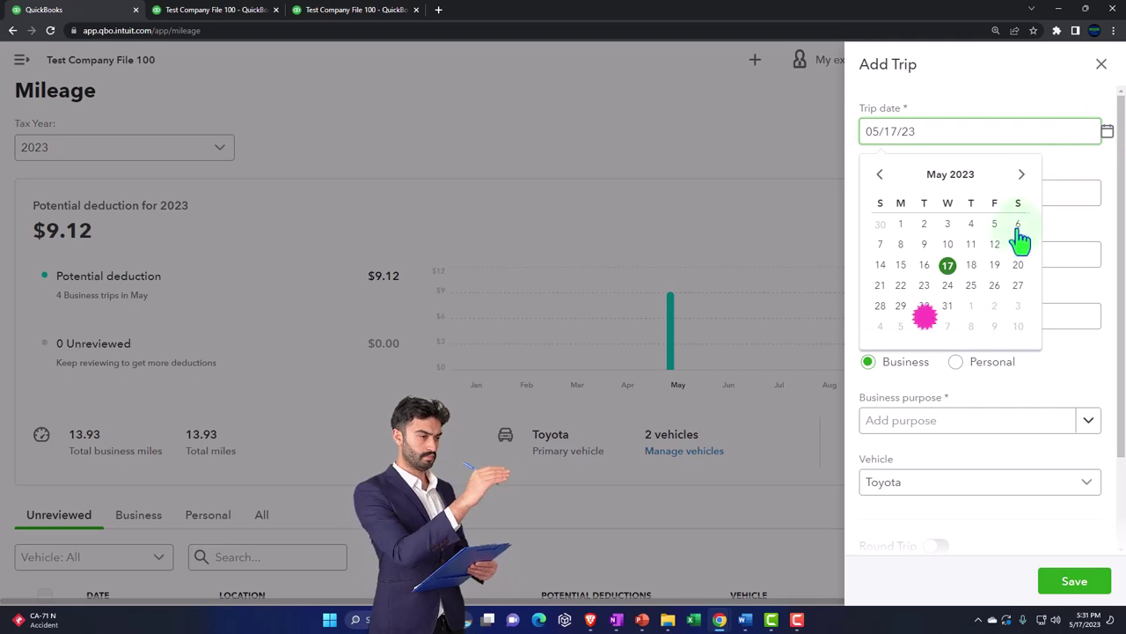
pyautogui.click(947, 306)
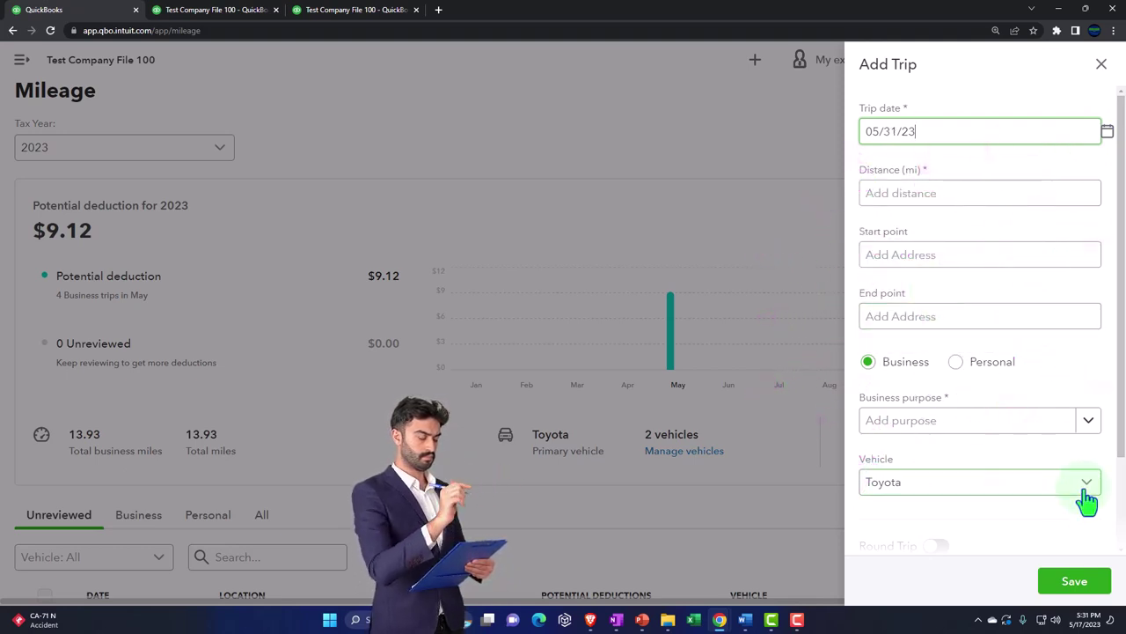
pyautogui.click(971, 517)
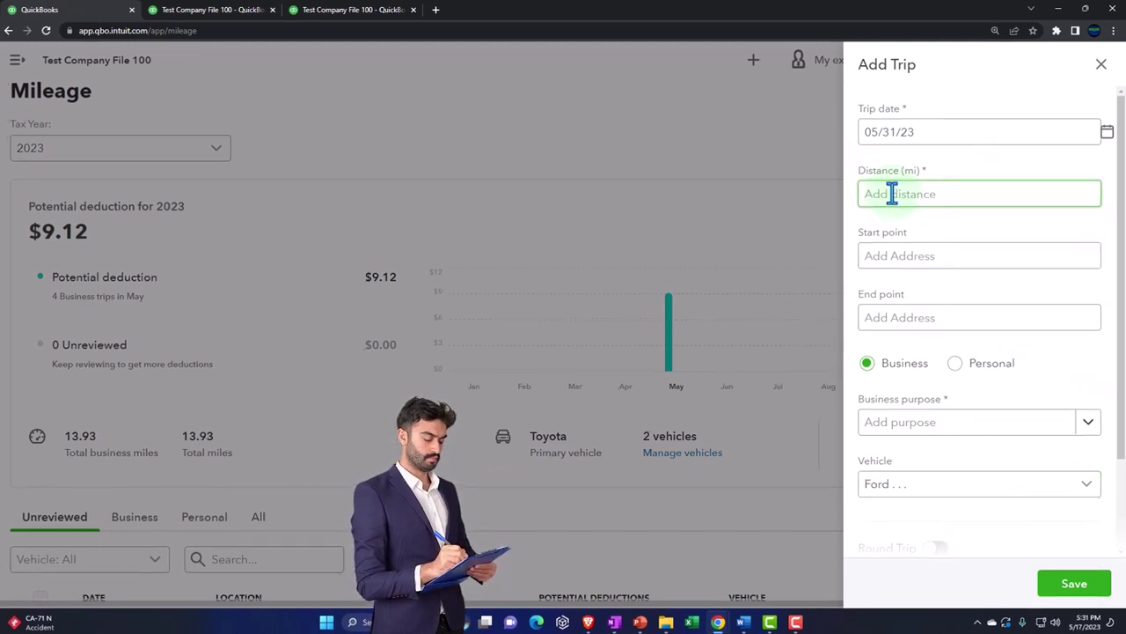
pyautogui.click(918, 258)
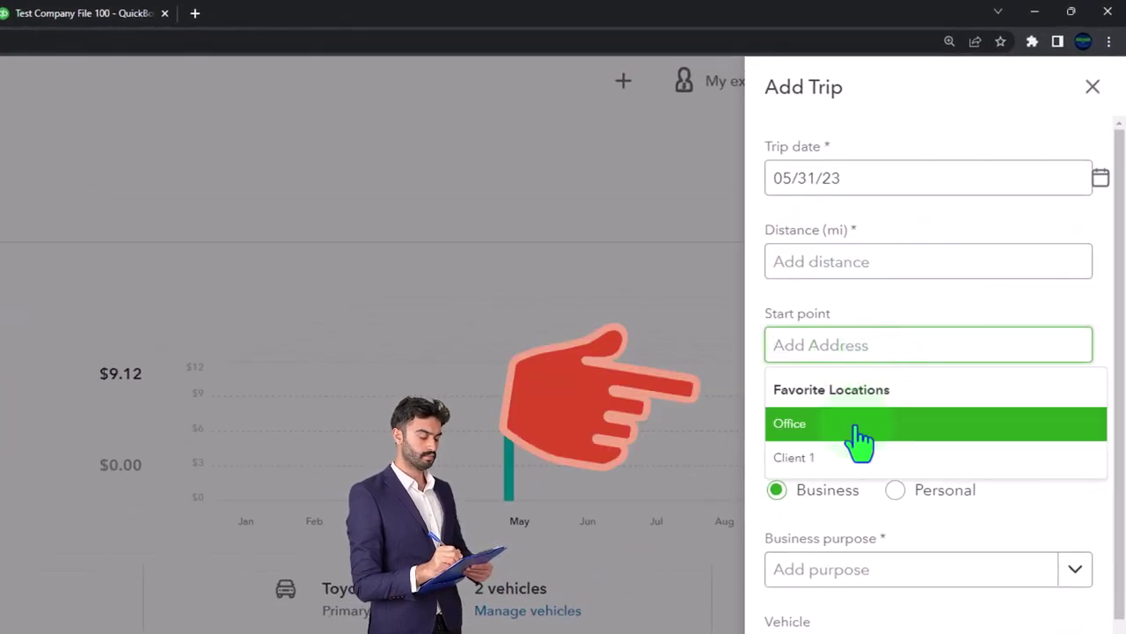
pyautogui.click(860, 425)
pyautogui.click(834, 432)
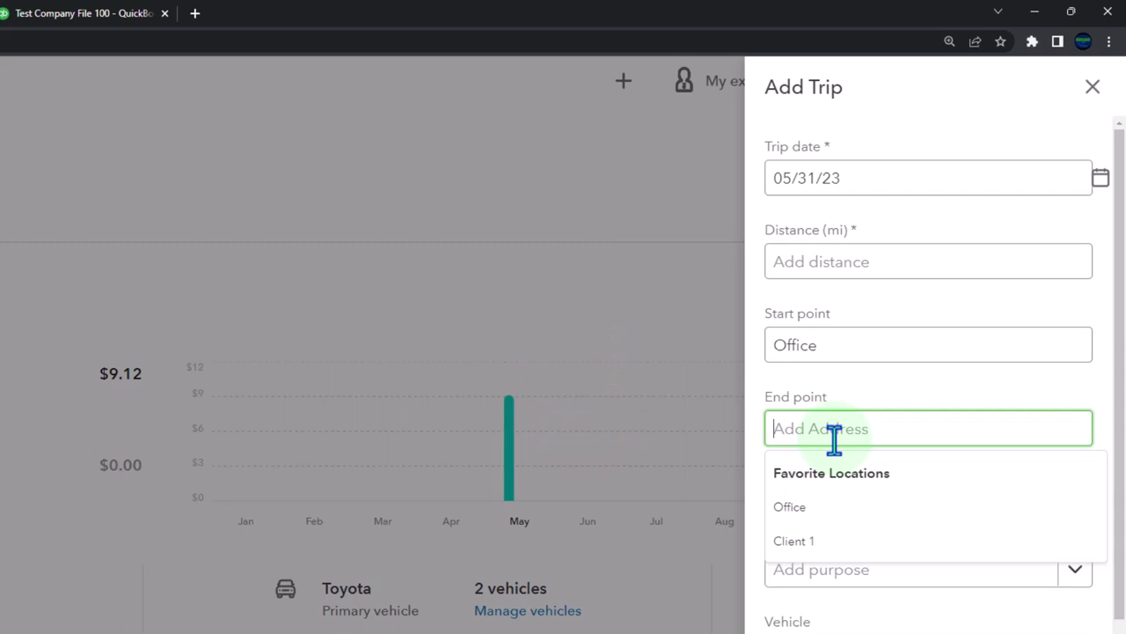
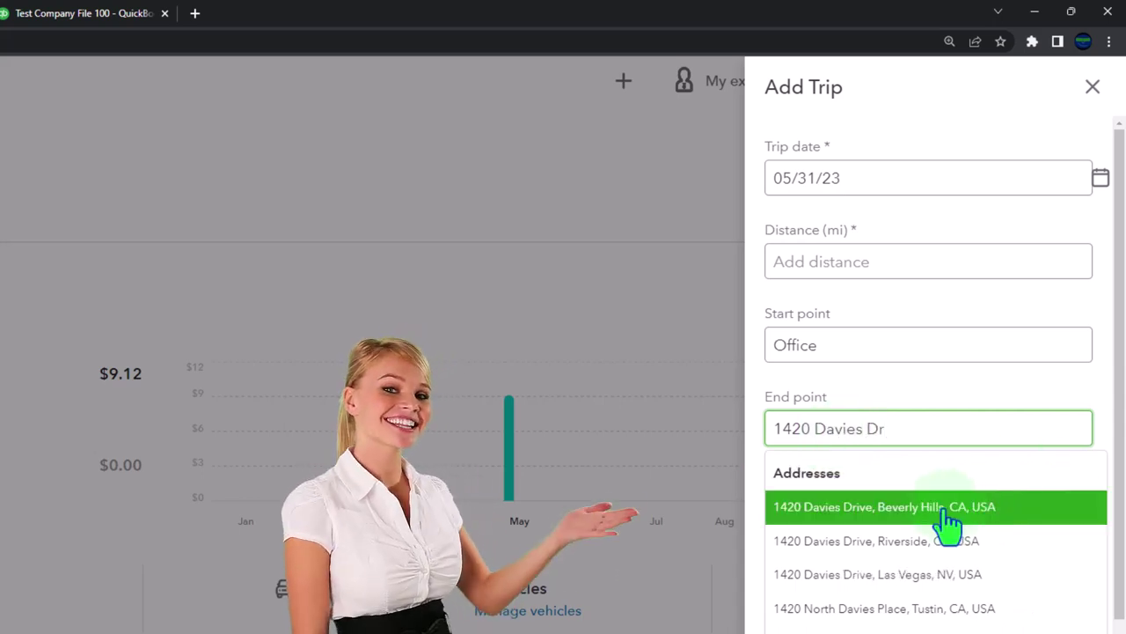
pyautogui.click(946, 509)
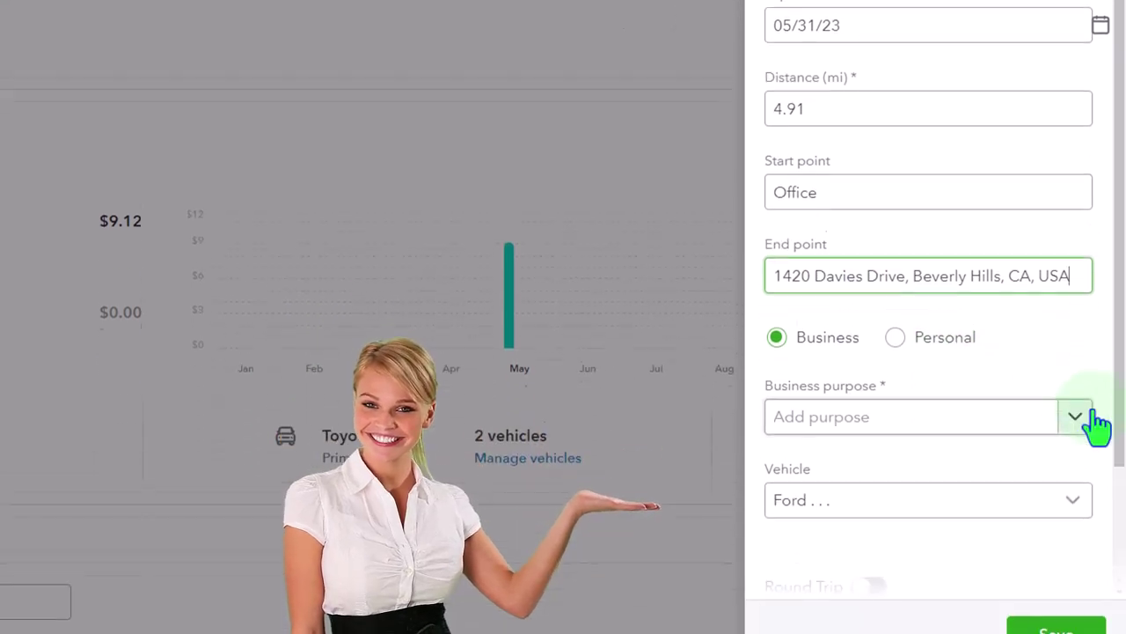
# - Set the purpose to Meeting with client, enable Round Trip, and save it
pyautogui.click(1091, 418)
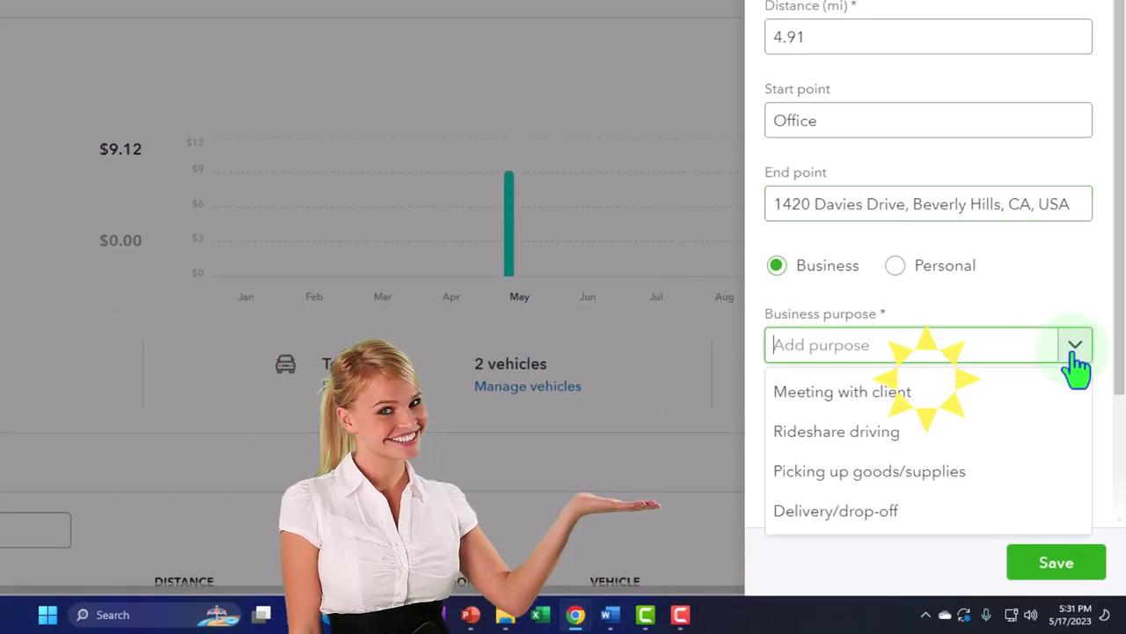
pyautogui.click(1023, 403)
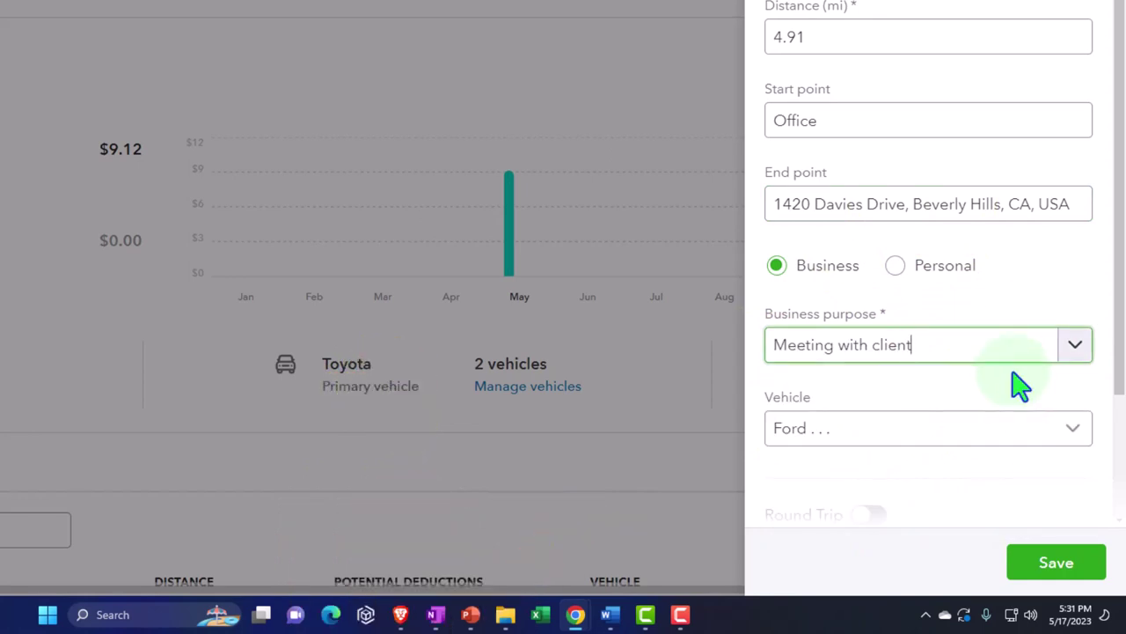
pyautogui.scroll(-2, 1020, 384)
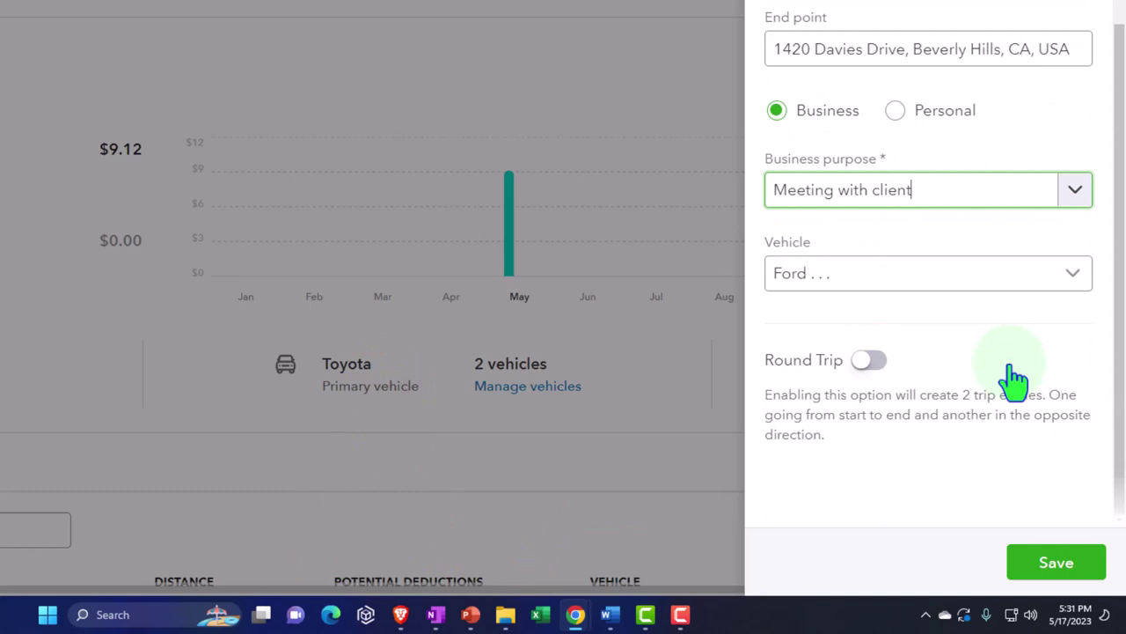
pyautogui.click(875, 362)
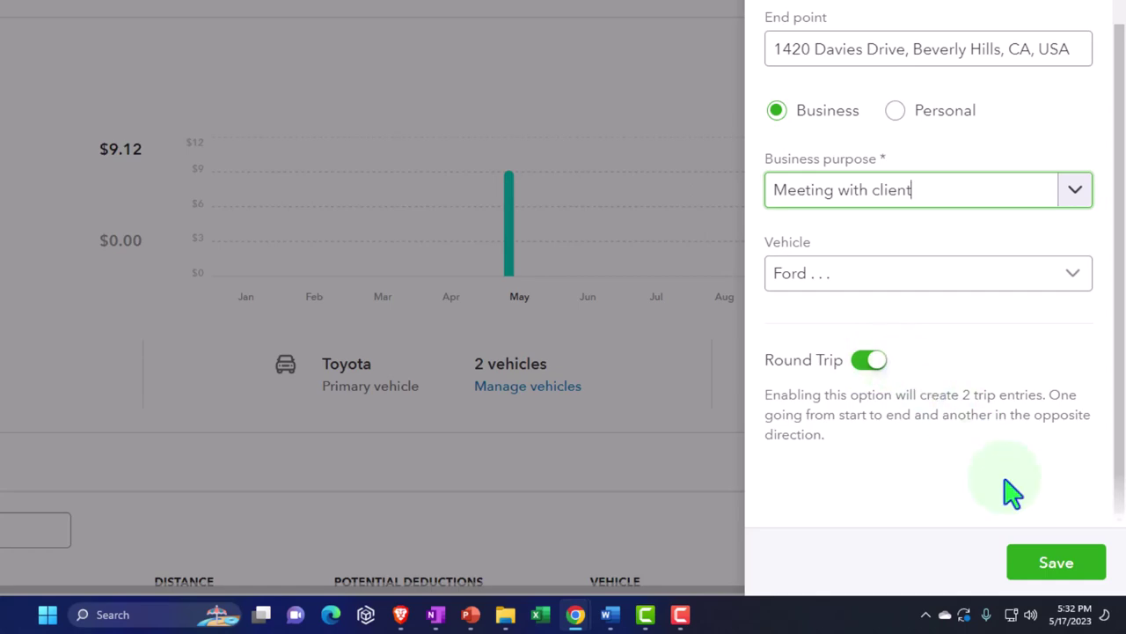
pyautogui.click(1052, 565)
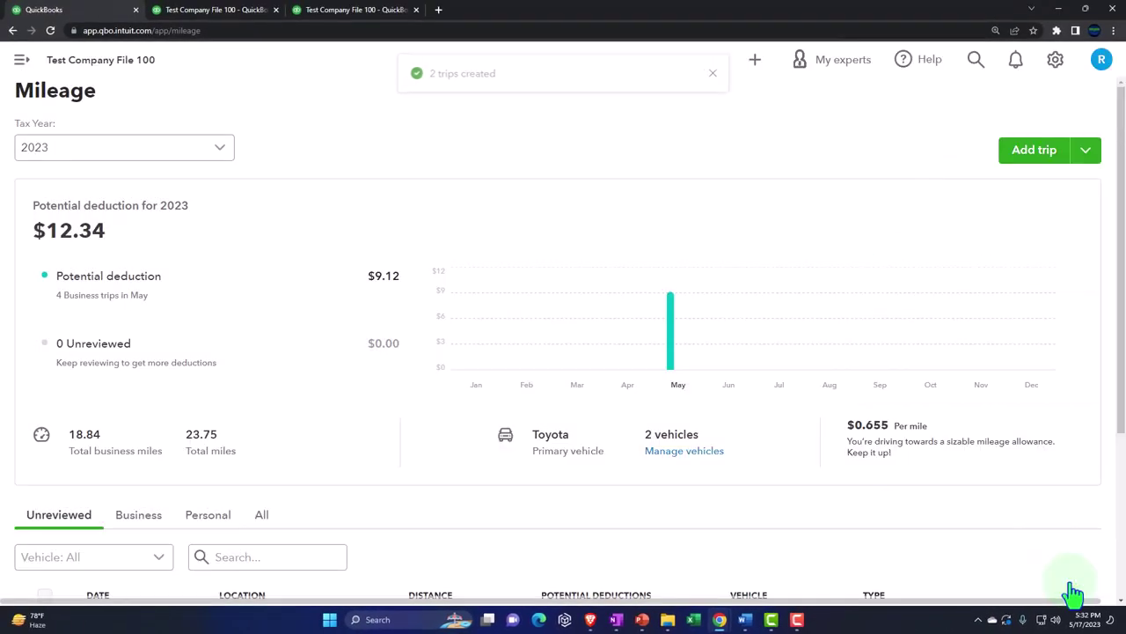
# - Tag the May 31 Davies Drive return trip as Business, Meeting with client, reaching $15.43
pyautogui.scroll(-2, 361, 423)
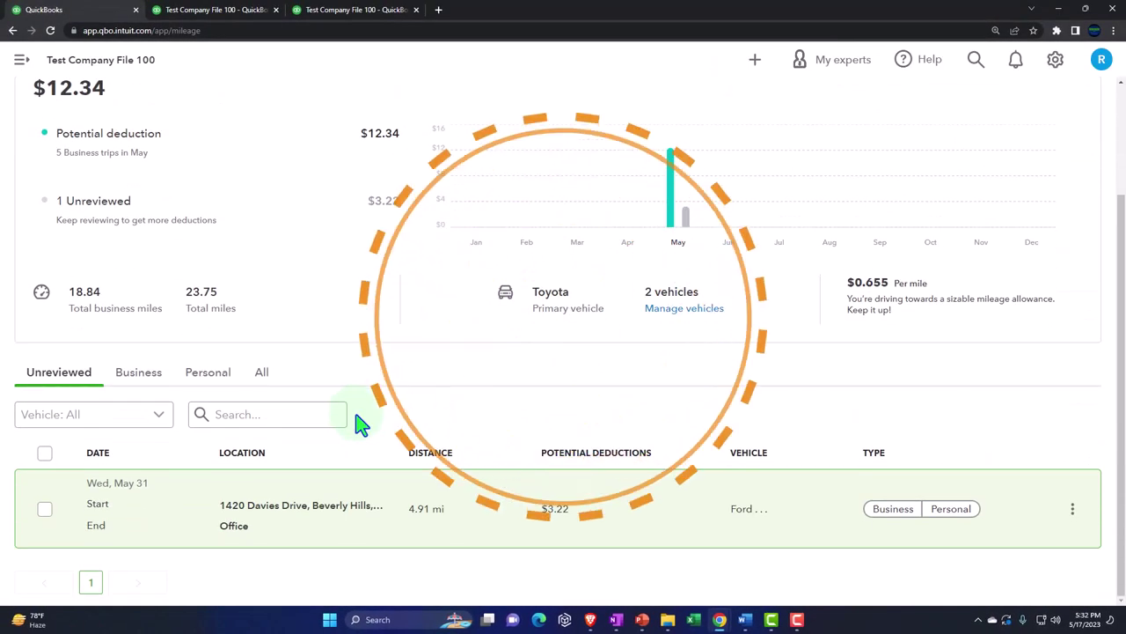
pyautogui.click(891, 509)
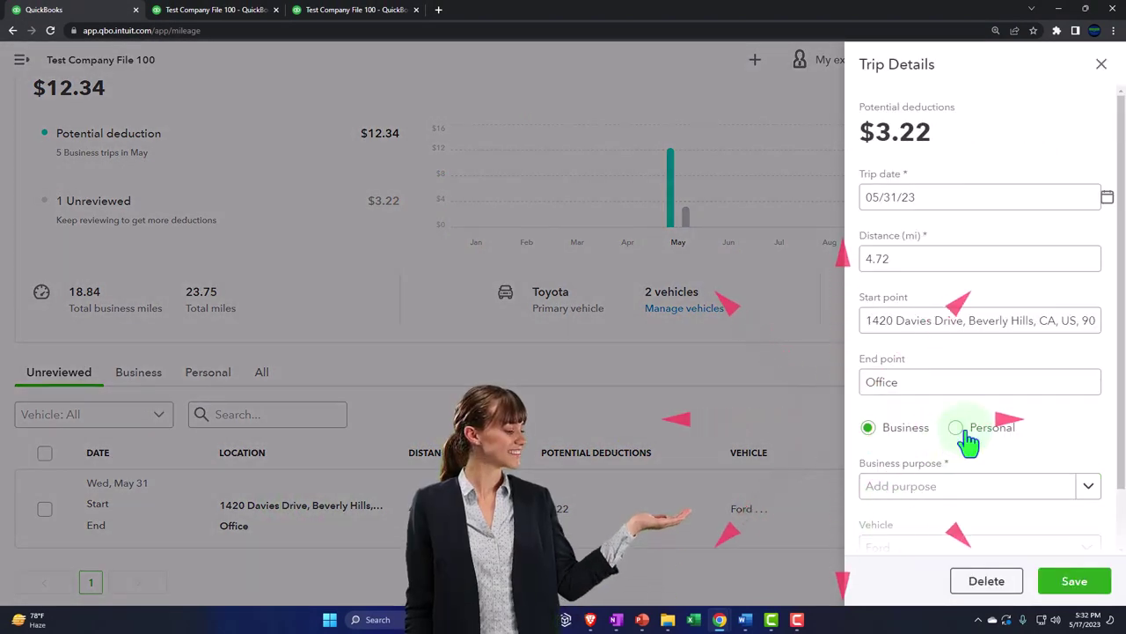
pyautogui.scroll(-1, 968, 443)
pyautogui.click(1088, 426)
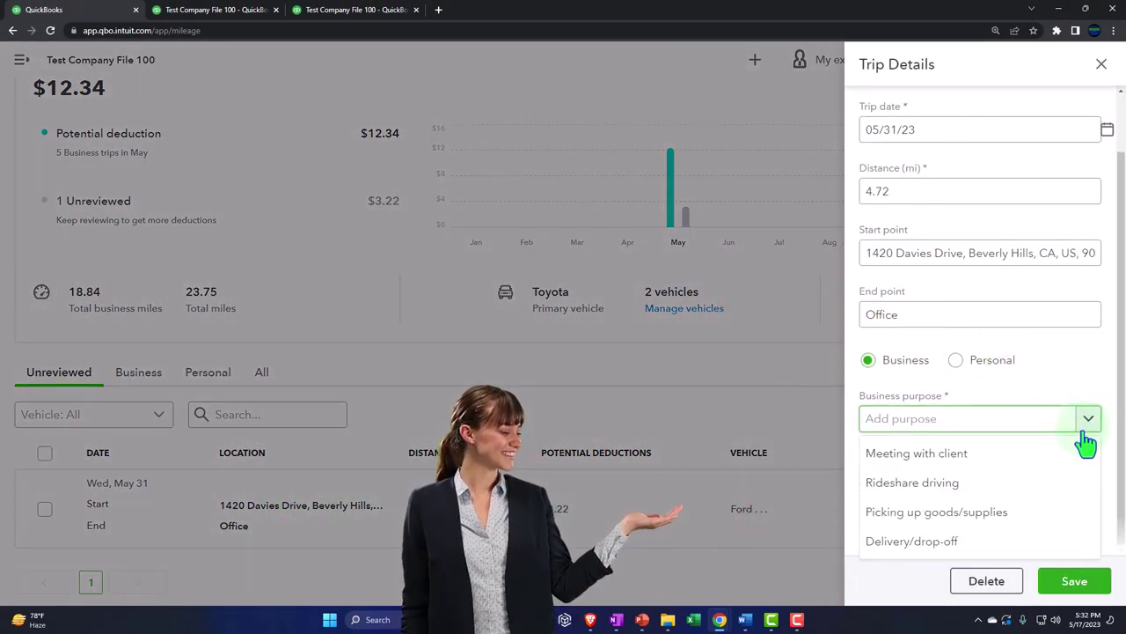
pyautogui.click(1038, 454)
pyautogui.click(1075, 581)
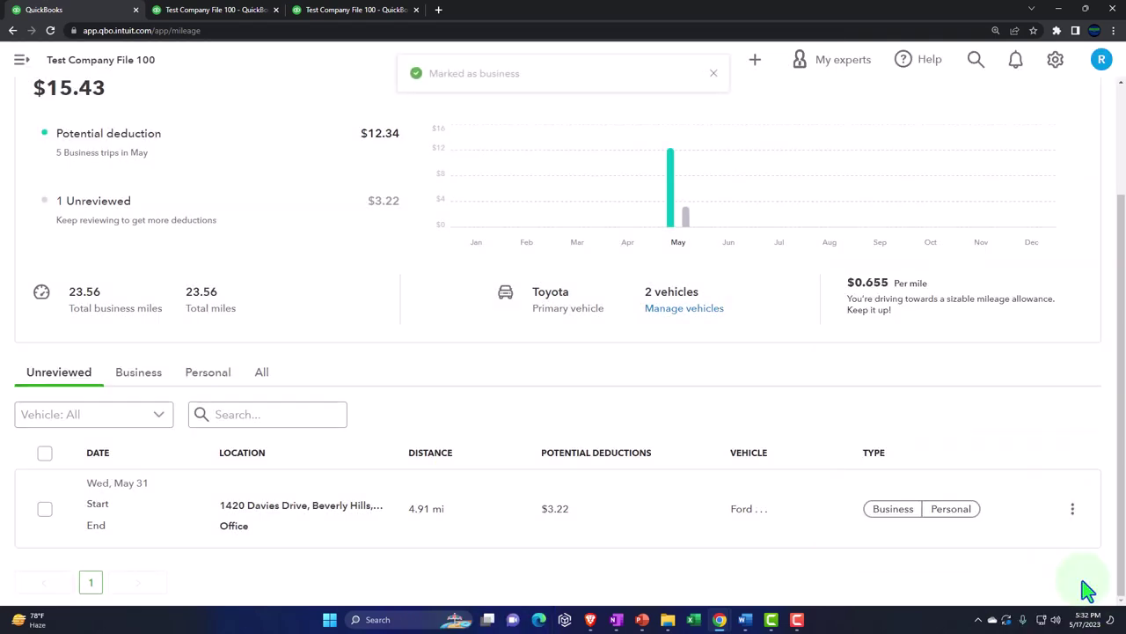
# - Check the Business trips list, go back to Unreviewed, and open the Add trip arrow menu
pyautogui.click(156, 387)
pyautogui.scroll(-5, 196, 428)
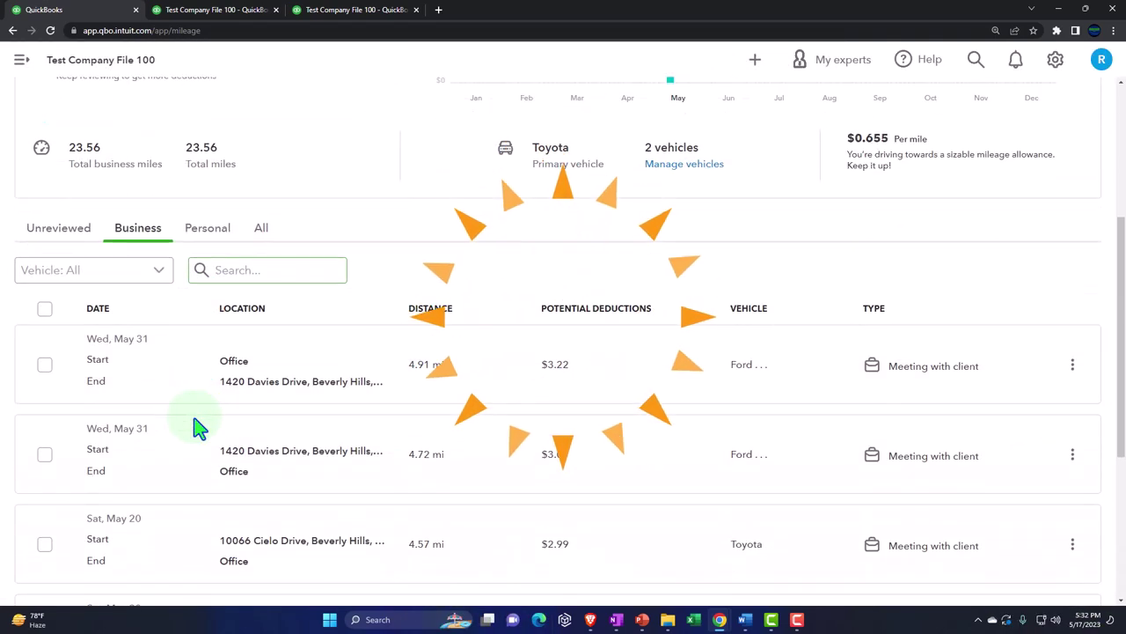
pyautogui.scroll(5, 196, 427)
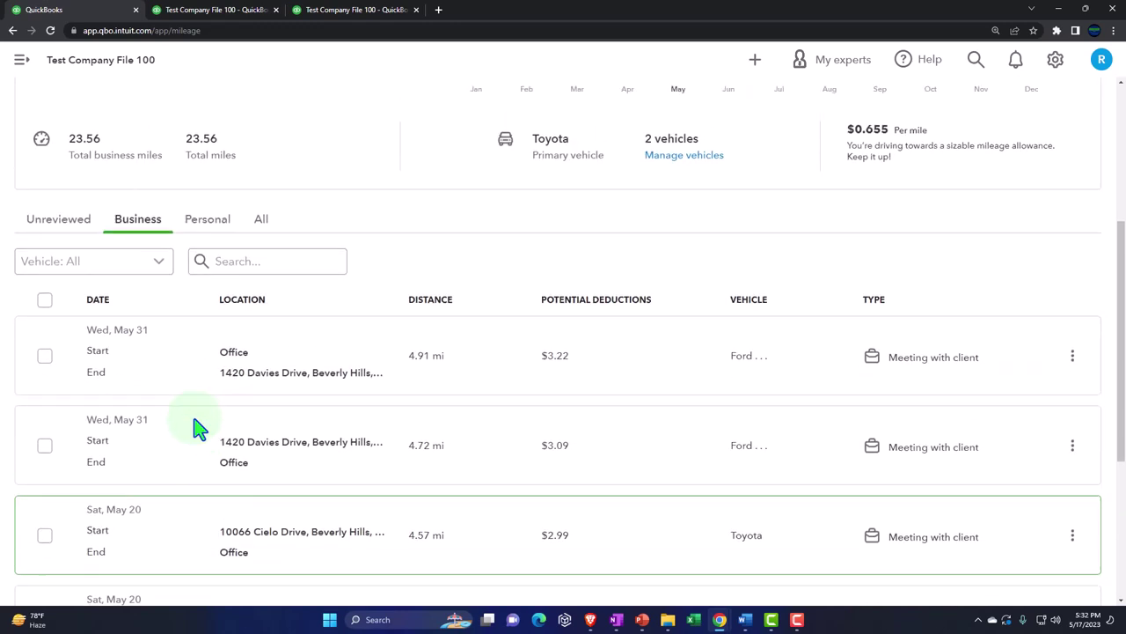
pyautogui.click(60, 325)
pyautogui.scroll(3, 570, 352)
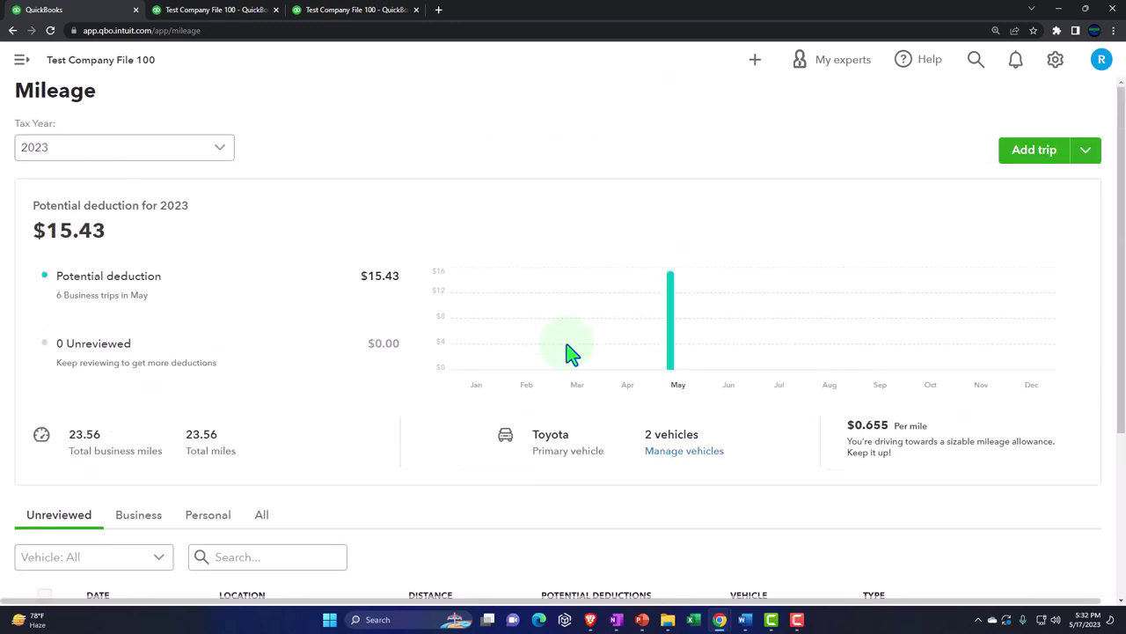
pyautogui.click(1087, 151)
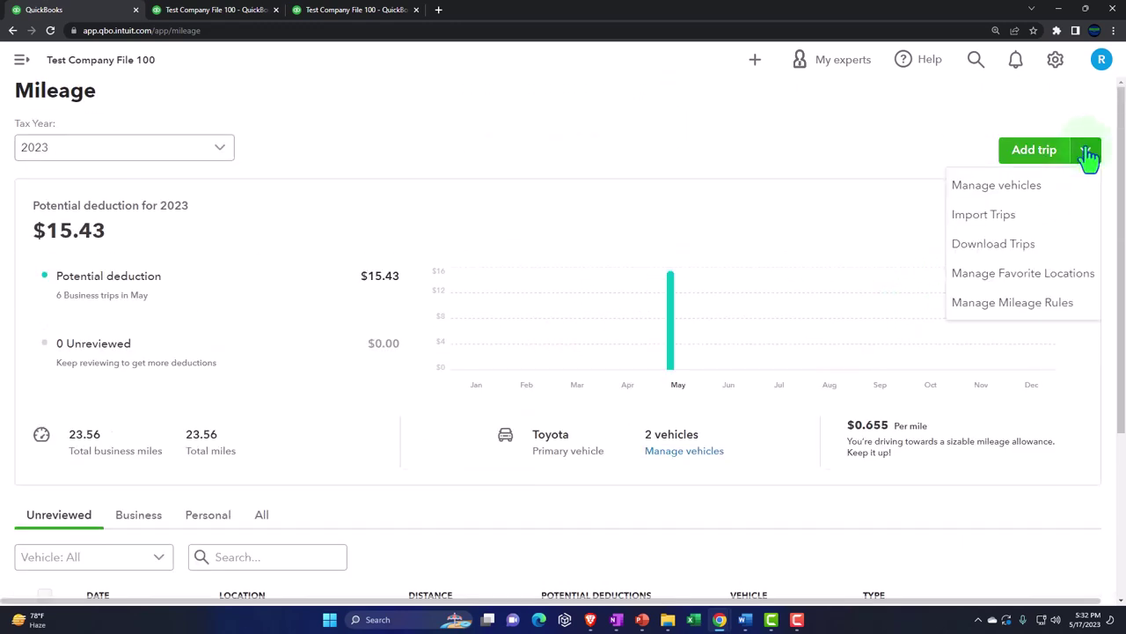
pyautogui.click(1052, 278)
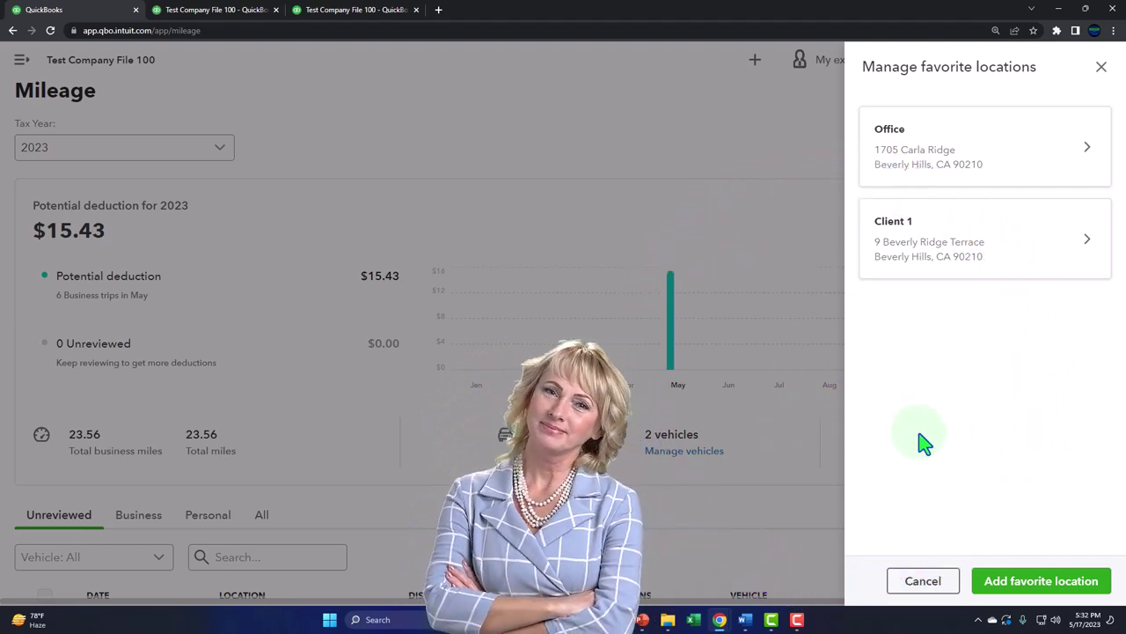
pyautogui.click(999, 581)
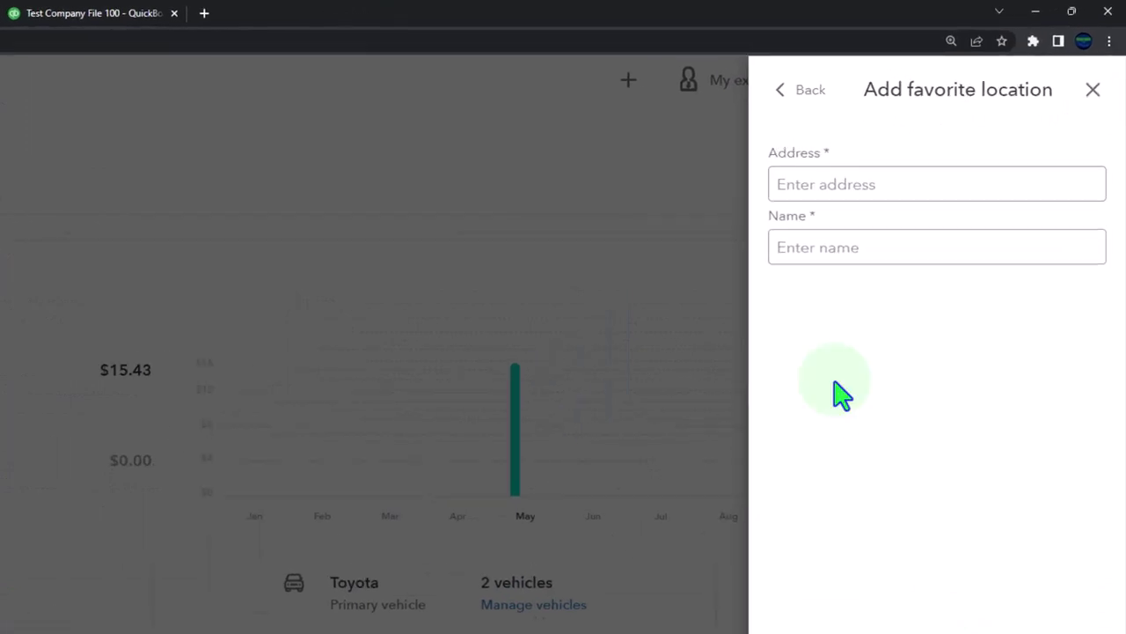
pyautogui.click(878, 135)
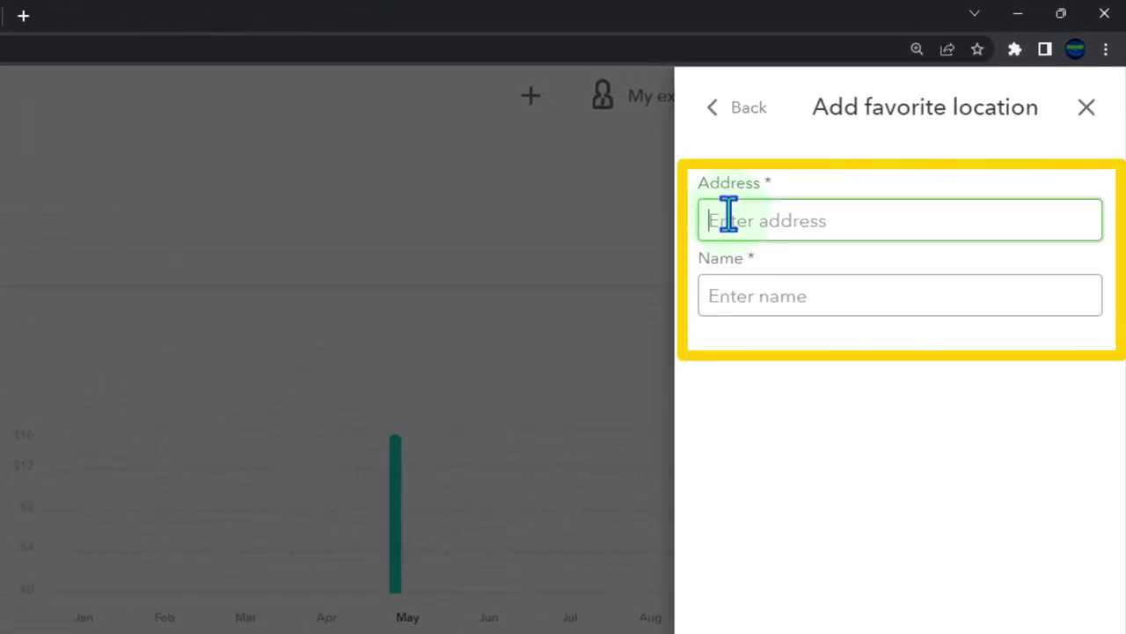
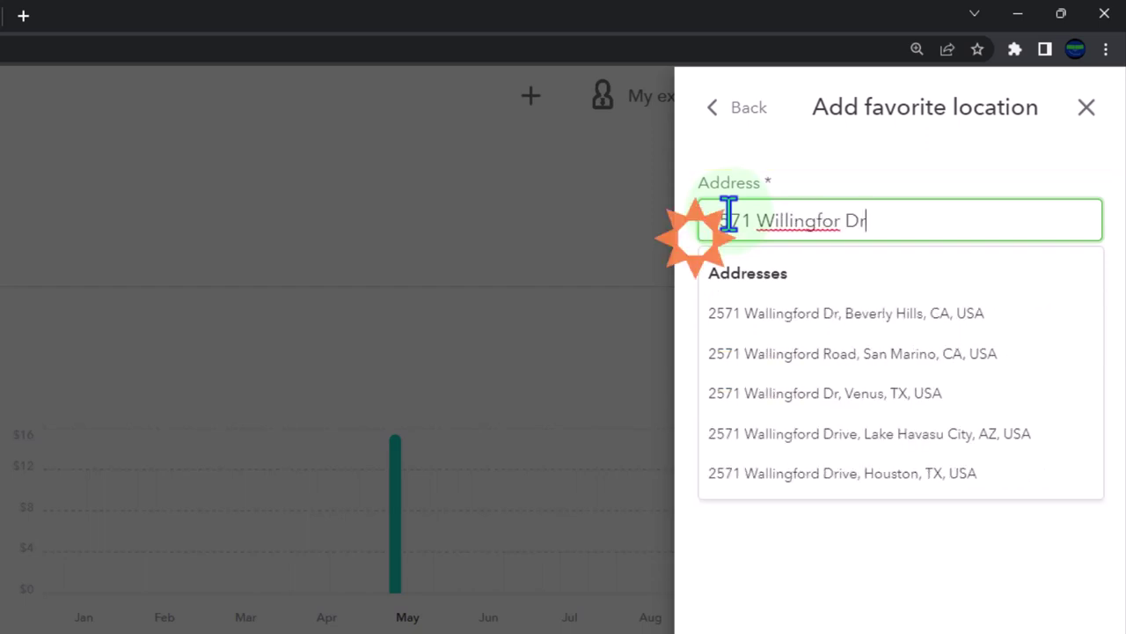
pyautogui.click(931, 312)
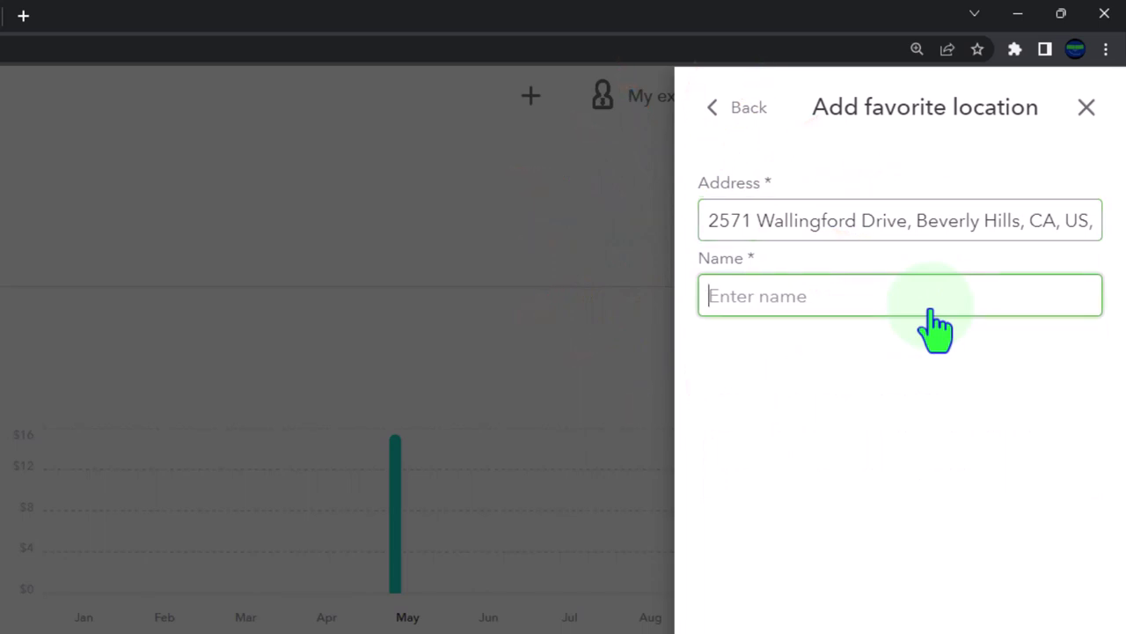
pyautogui.click(931, 312)
pyautogui.write('Cle')
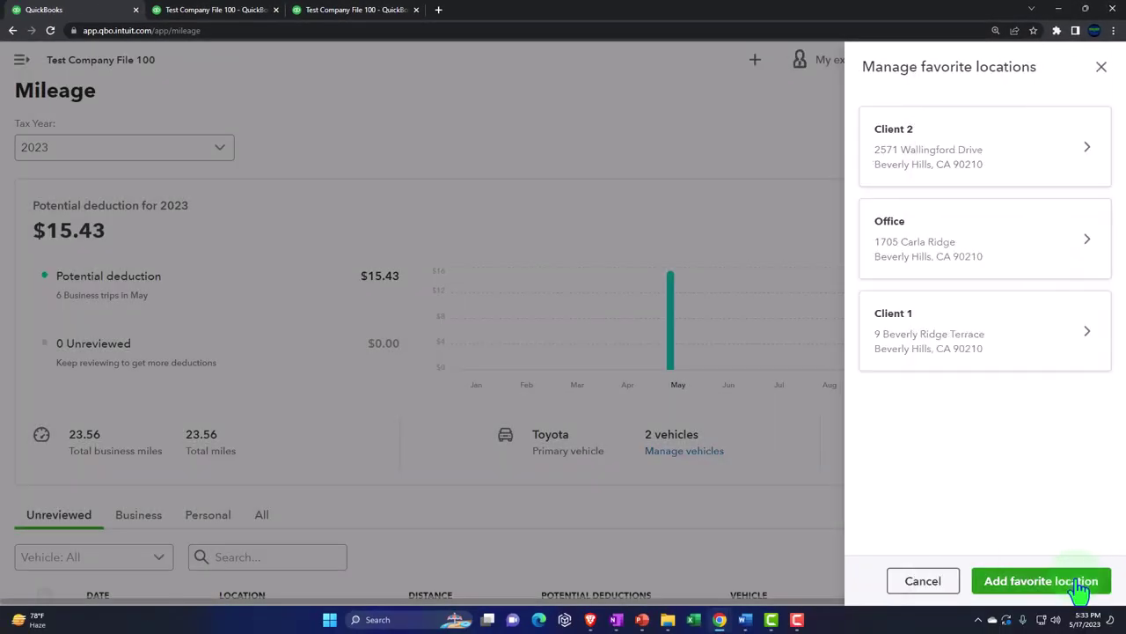
pyautogui.click(1100, 70)
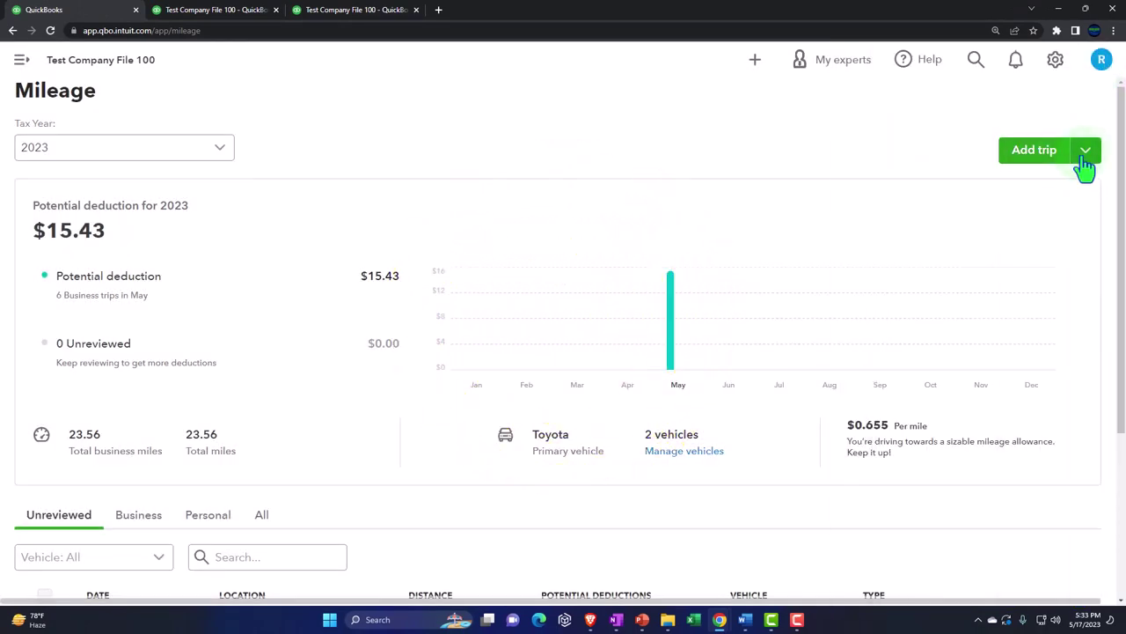
# - Start a new Ford trip from Office to Client 2
pyautogui.click(1036, 154)
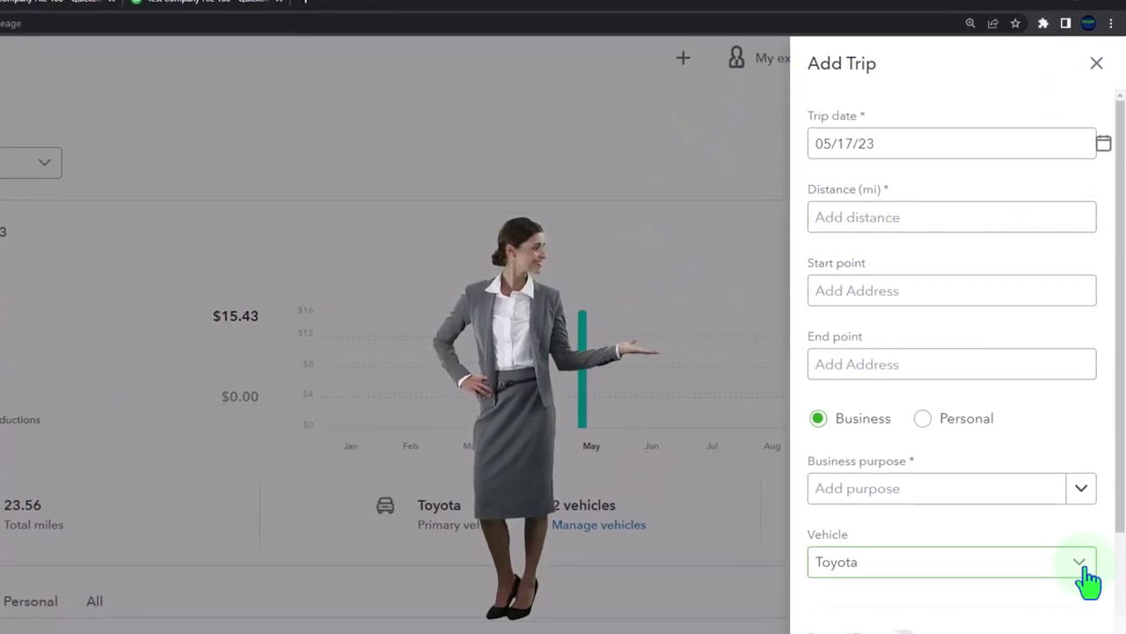
pyautogui.click(1083, 568)
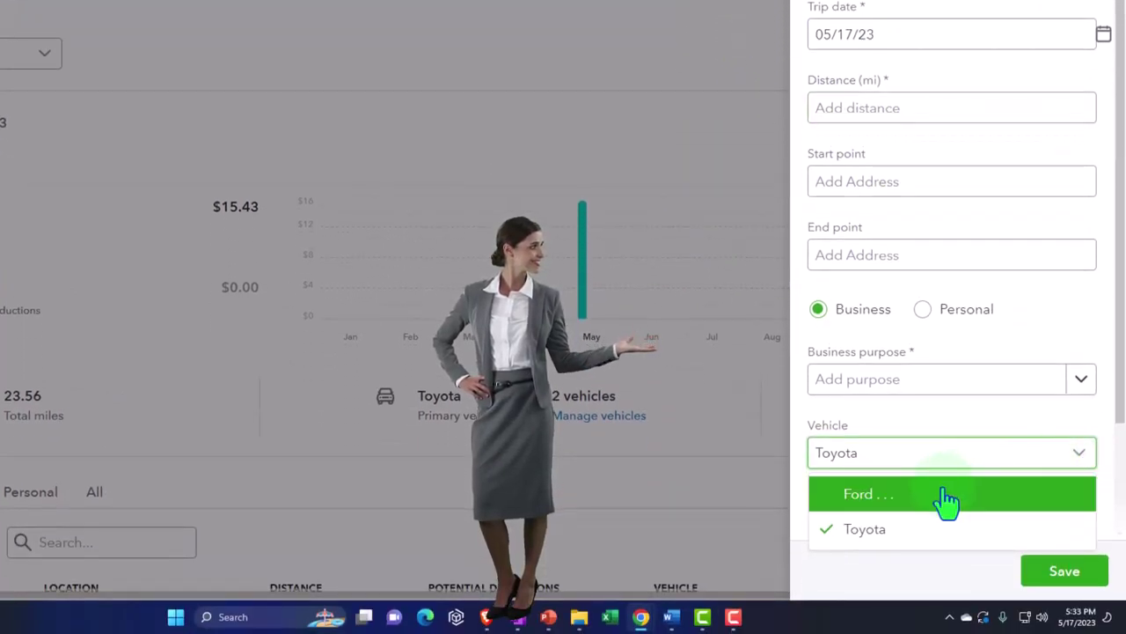
pyautogui.click(946, 498)
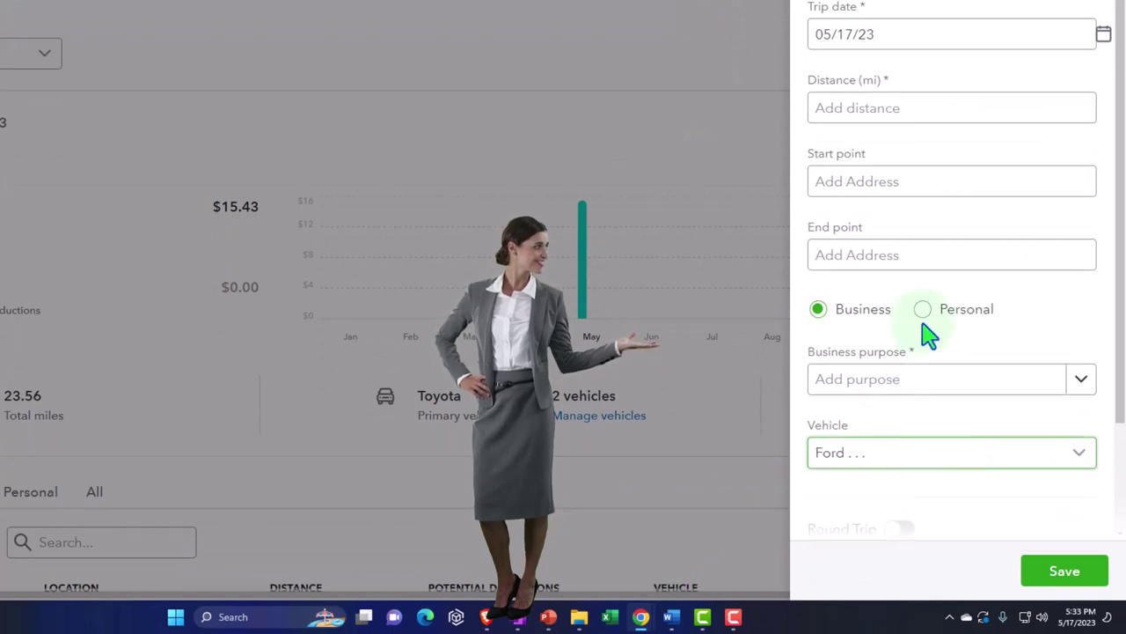
pyautogui.click(862, 180)
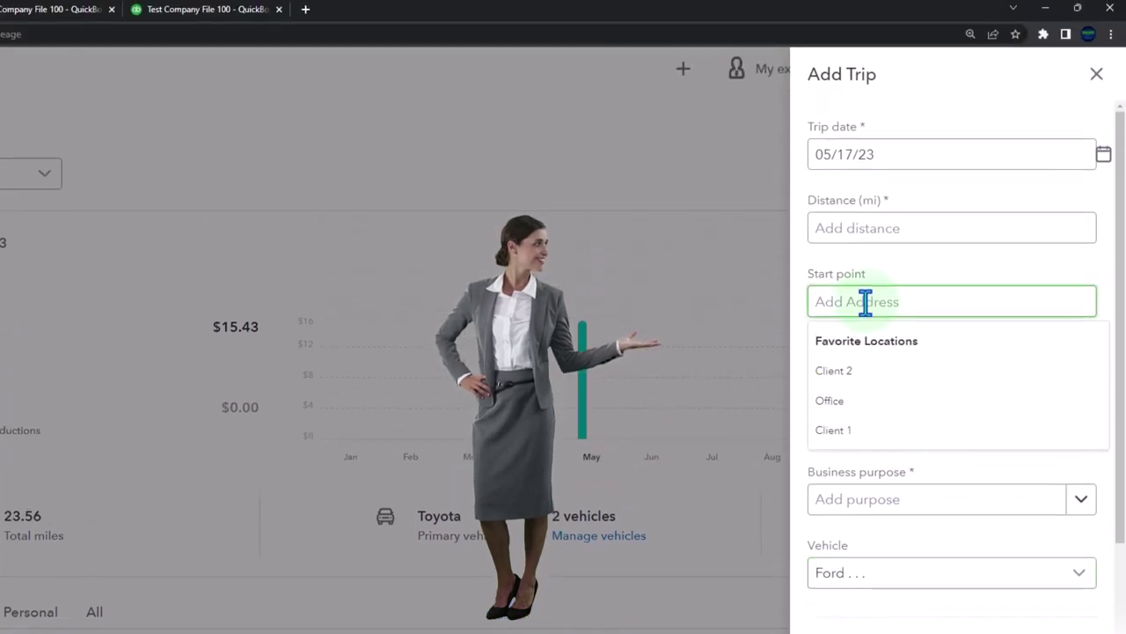
pyautogui.click(861, 406)
pyautogui.click(870, 377)
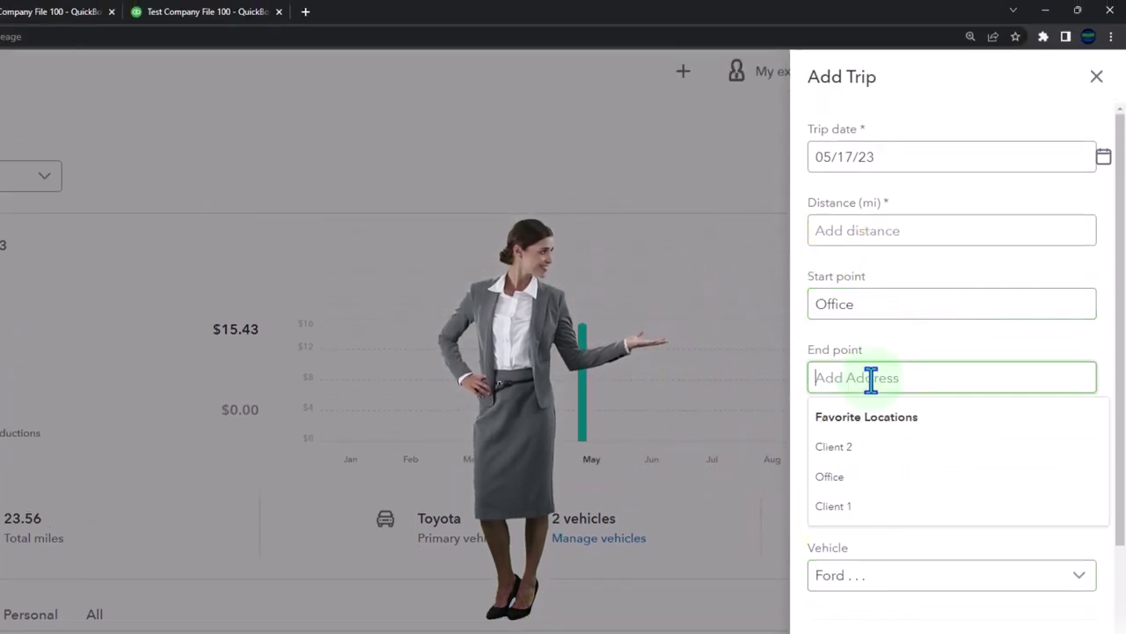
pyautogui.click(858, 449)
# - Set the purpose to Meeting with client, make it a round trip, and save
pyautogui.scroll(-1, 858, 440)
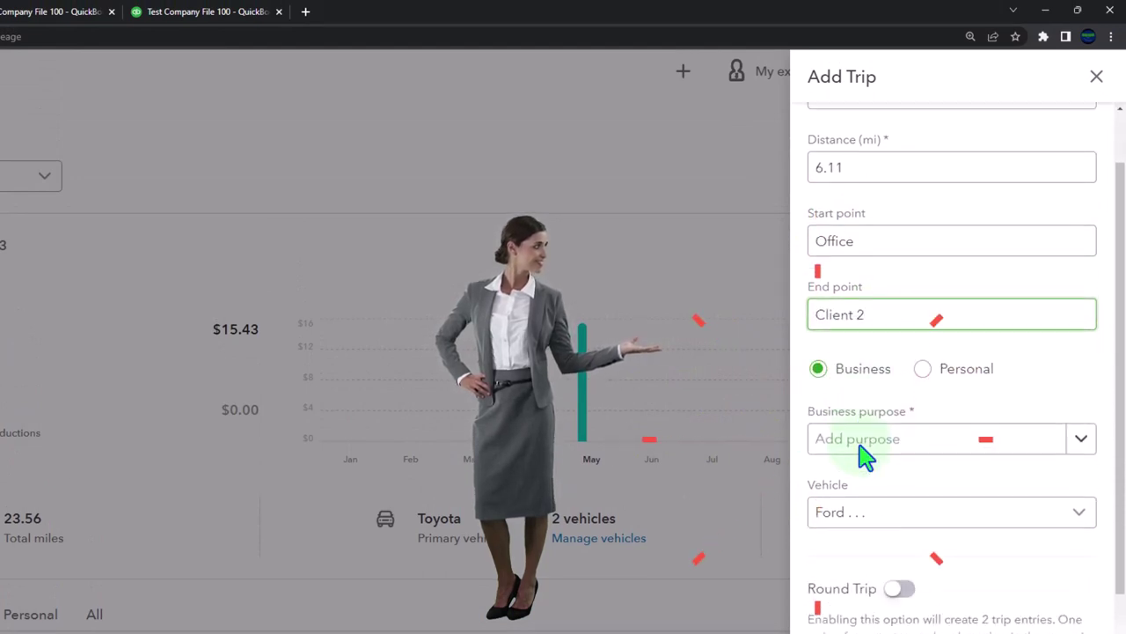
pyautogui.click(1083, 433)
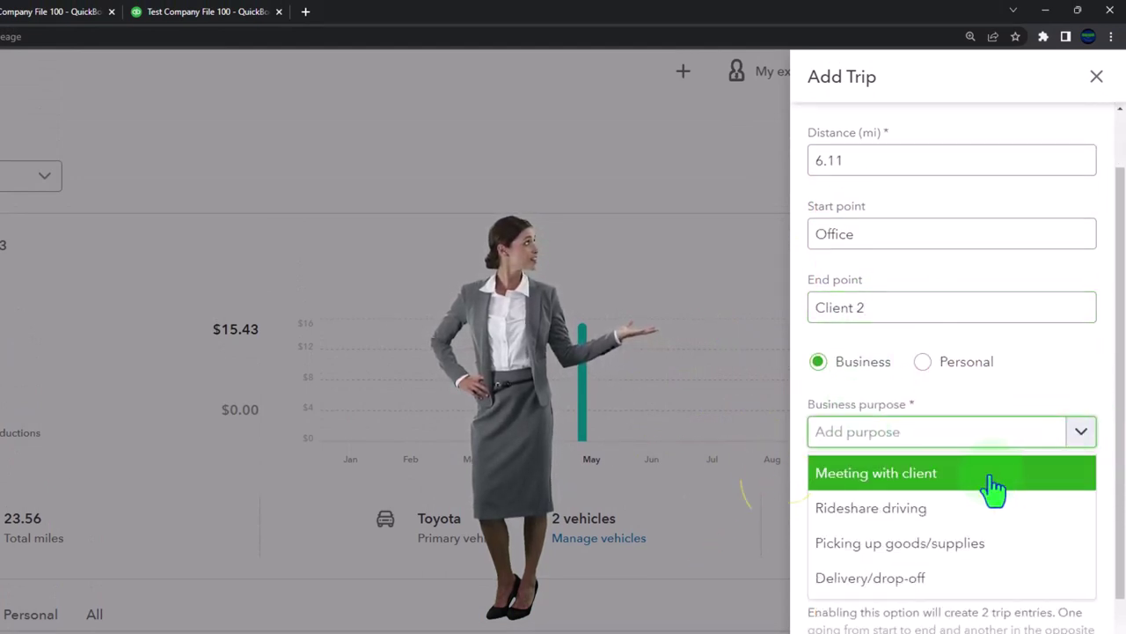
pyautogui.click(920, 475)
pyautogui.scroll(-1, 960, 520)
pyautogui.click(906, 505)
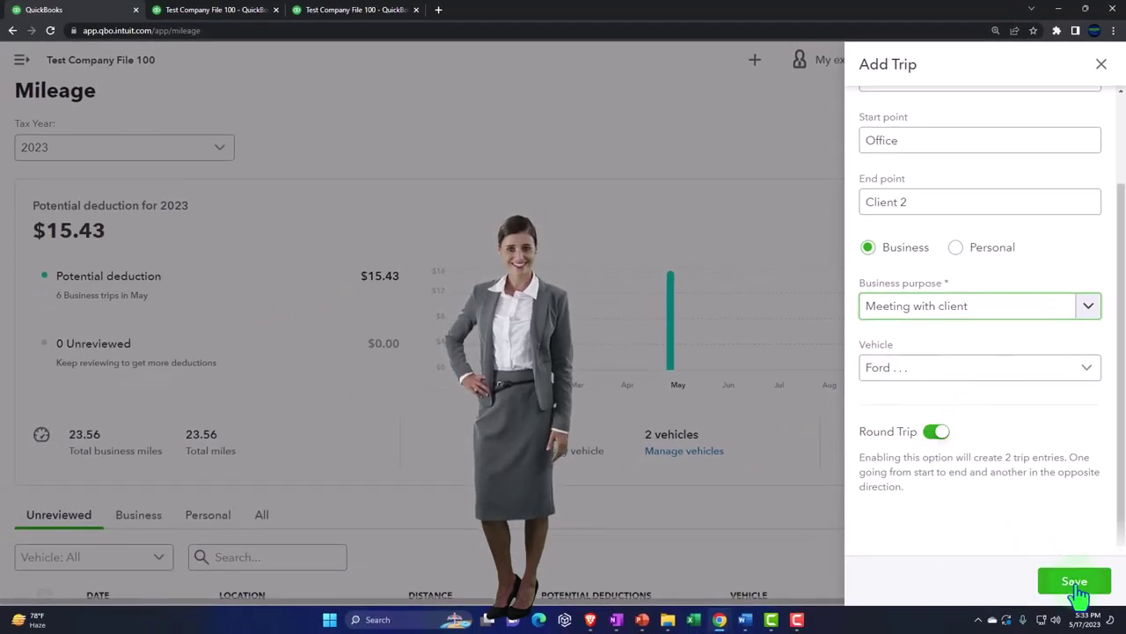
pyautogui.click(1075, 583)
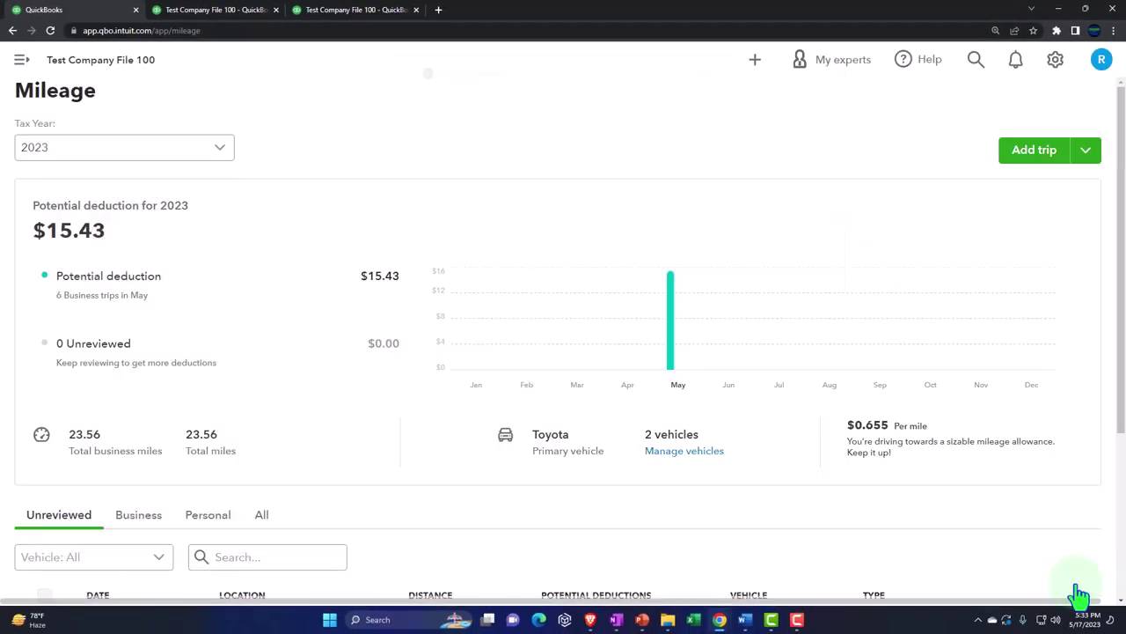
# - Give the May 17 Client 2-to-Office trip the purpose Meeting with client and save it
pyautogui.scroll(-2, 473, 427)
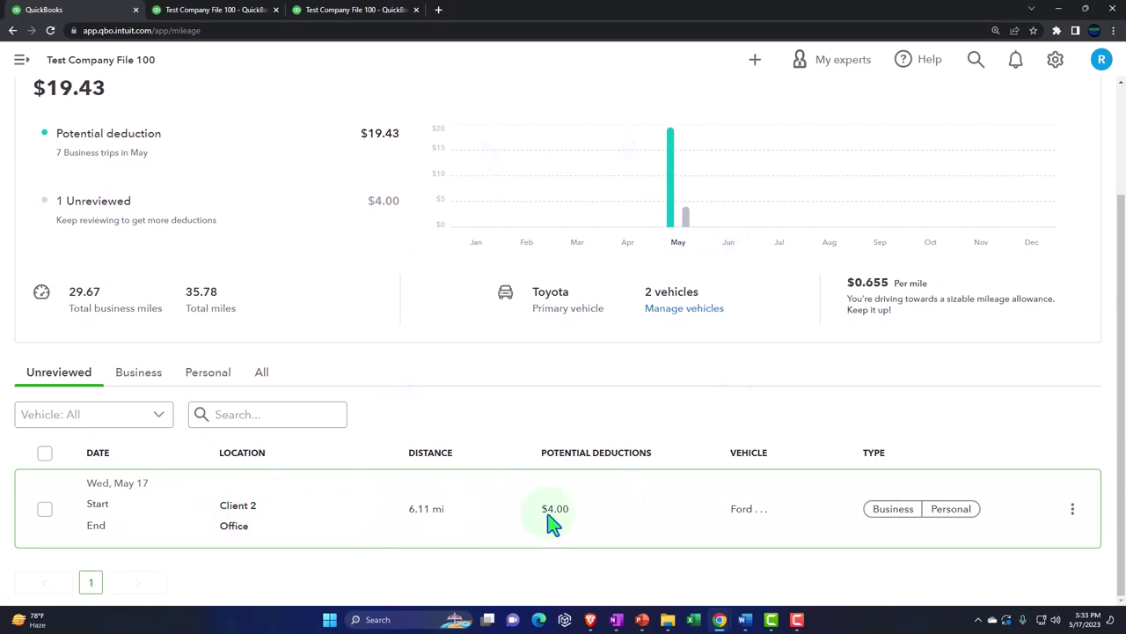
pyautogui.click(890, 519)
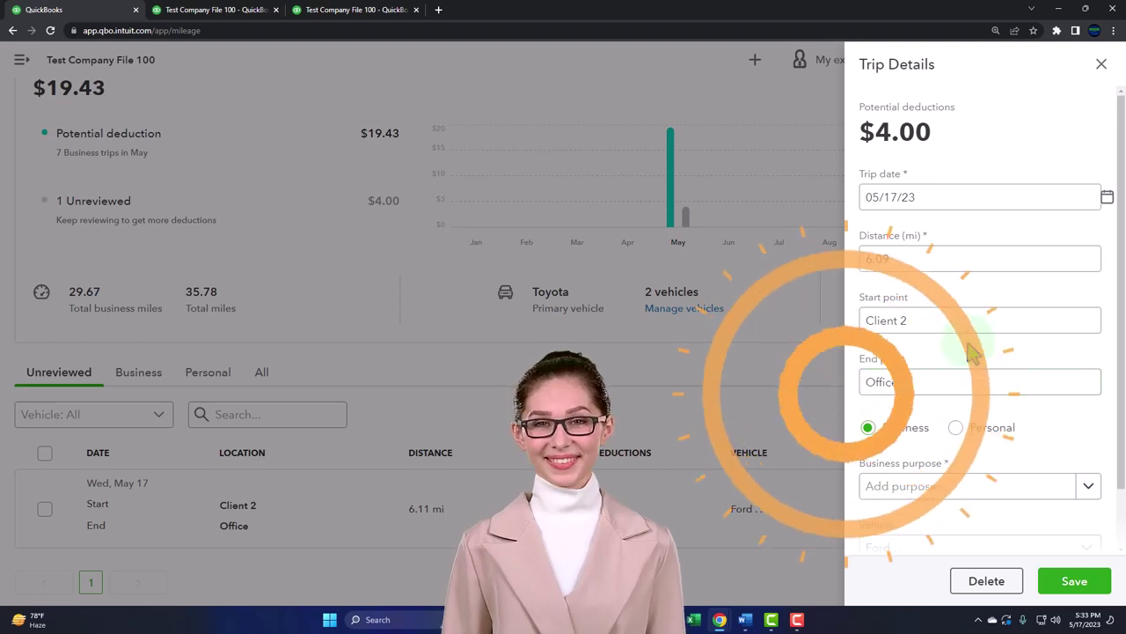
pyautogui.scroll(-2, 959, 433)
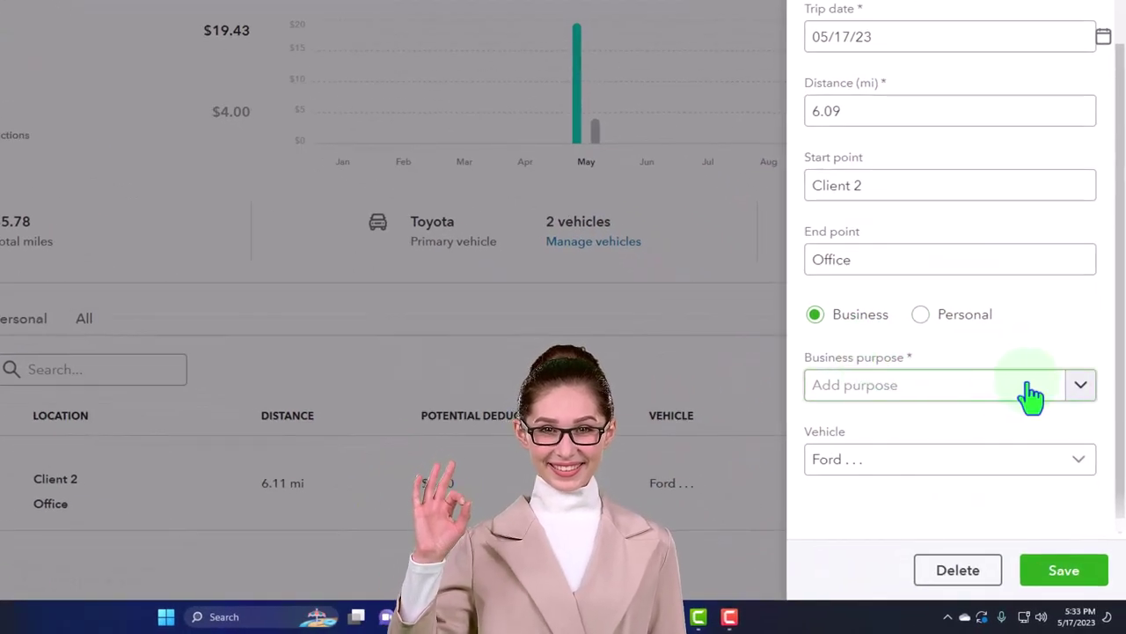
pyautogui.click(1083, 389)
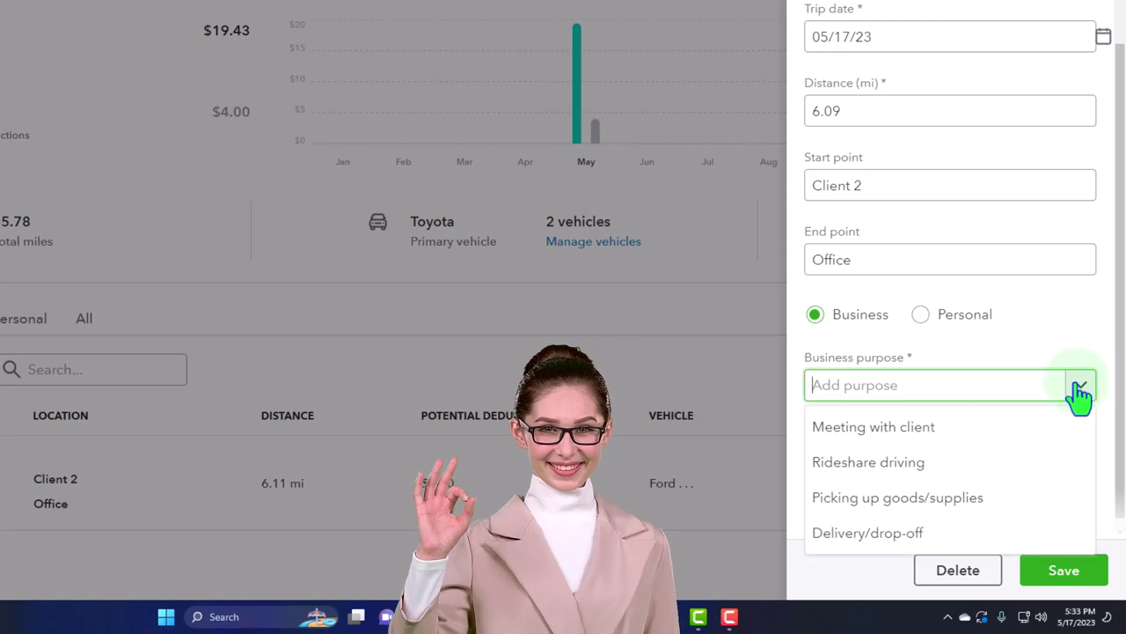
pyautogui.click(981, 431)
pyautogui.click(1039, 570)
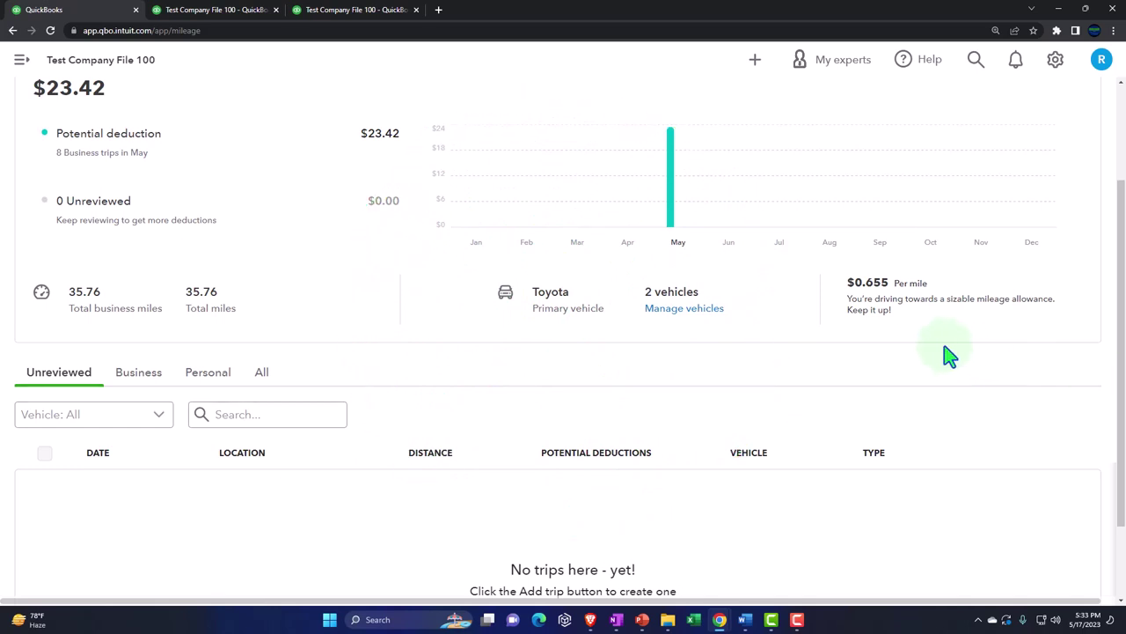
pyautogui.scroll(3, 970, 299)
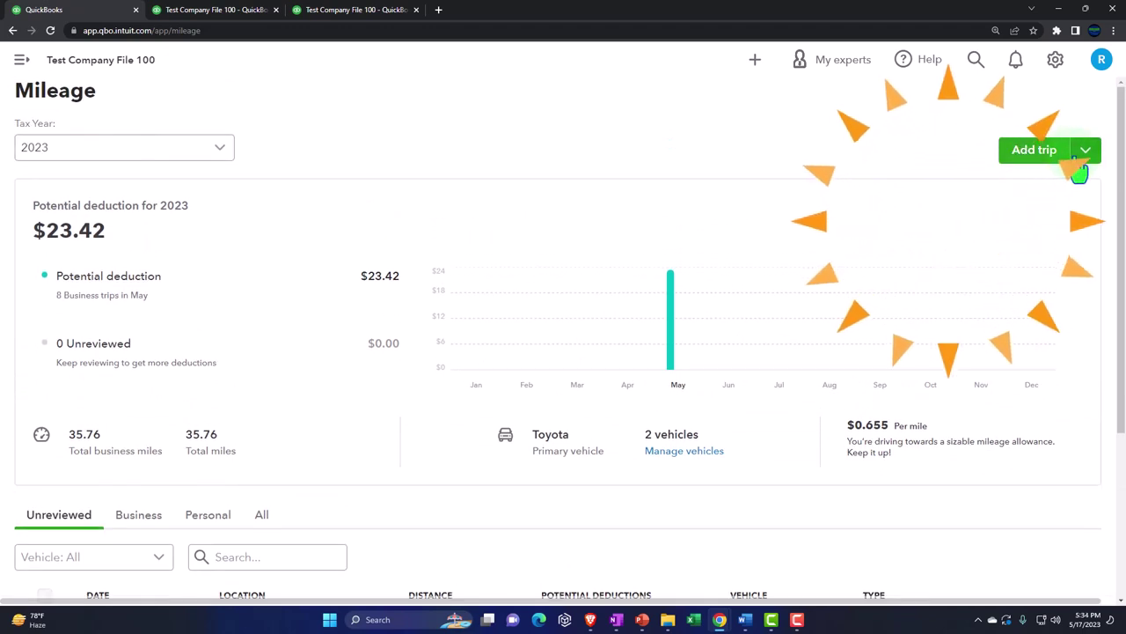
# - Start a new trip dated June 2, 2023 with Office as the start point
pyautogui.click(1035, 152)
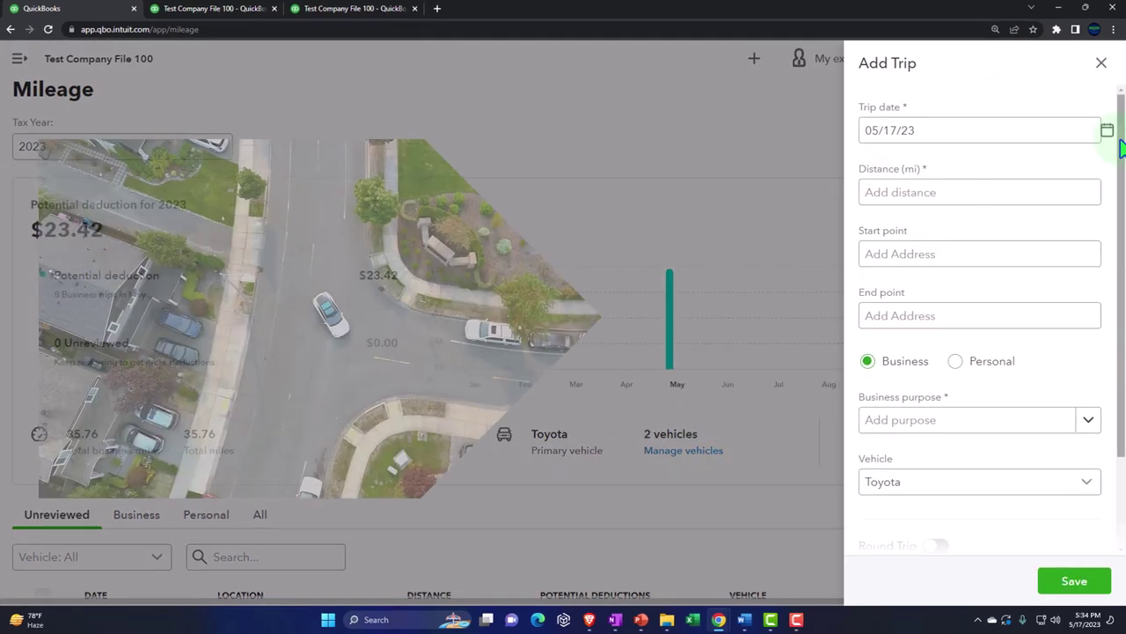
pyautogui.click(1107, 131)
pyautogui.click(1021, 174)
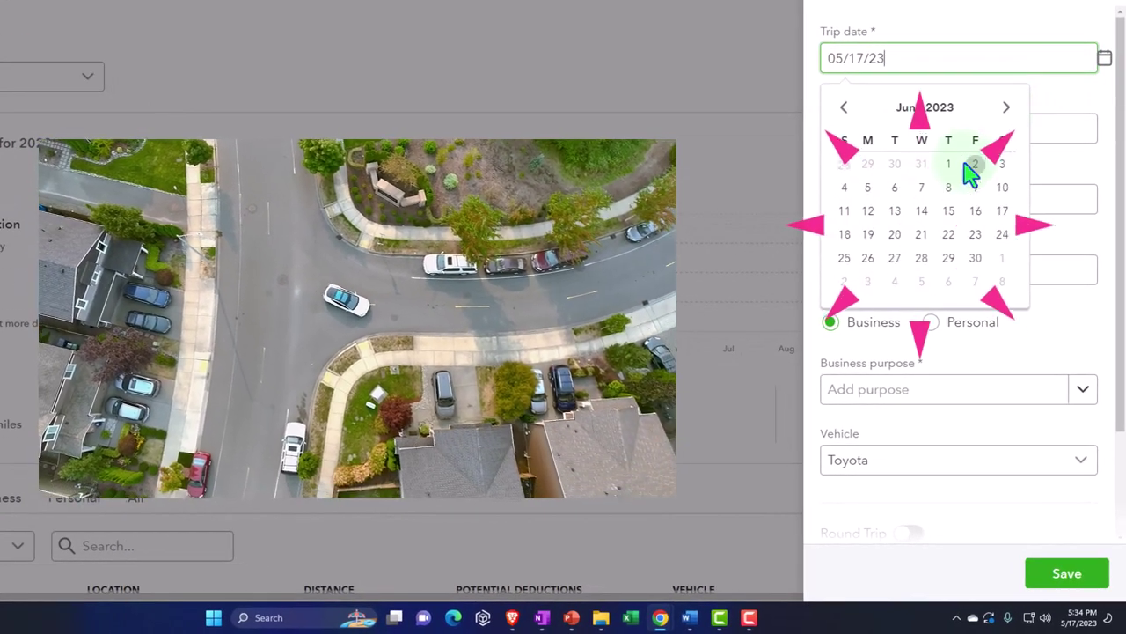
pyautogui.click(973, 169)
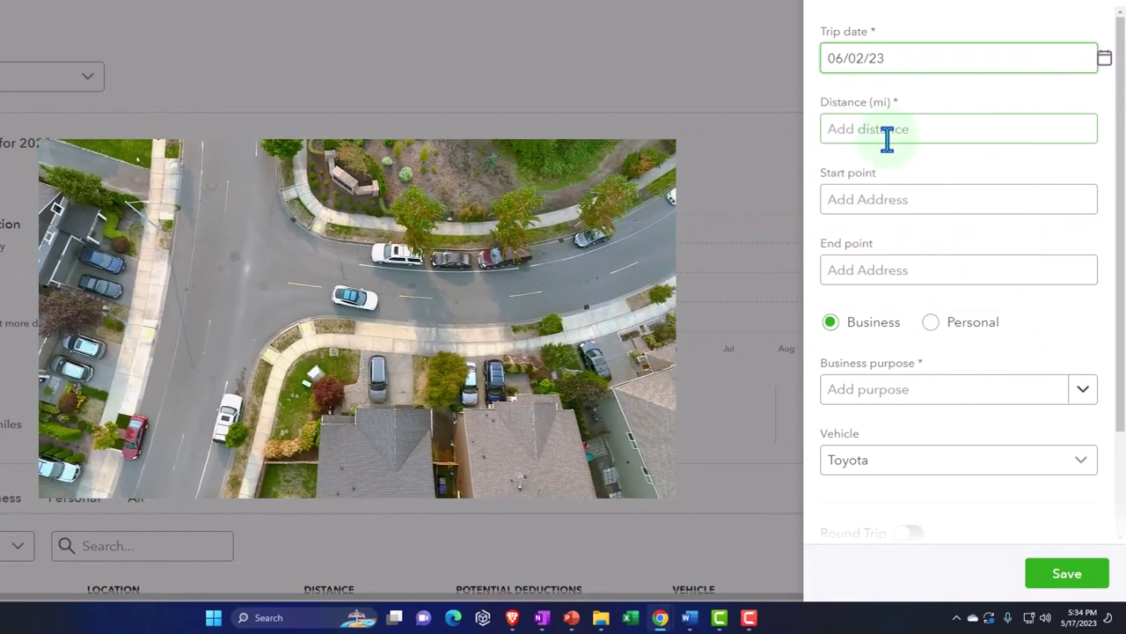
pyautogui.click(883, 197)
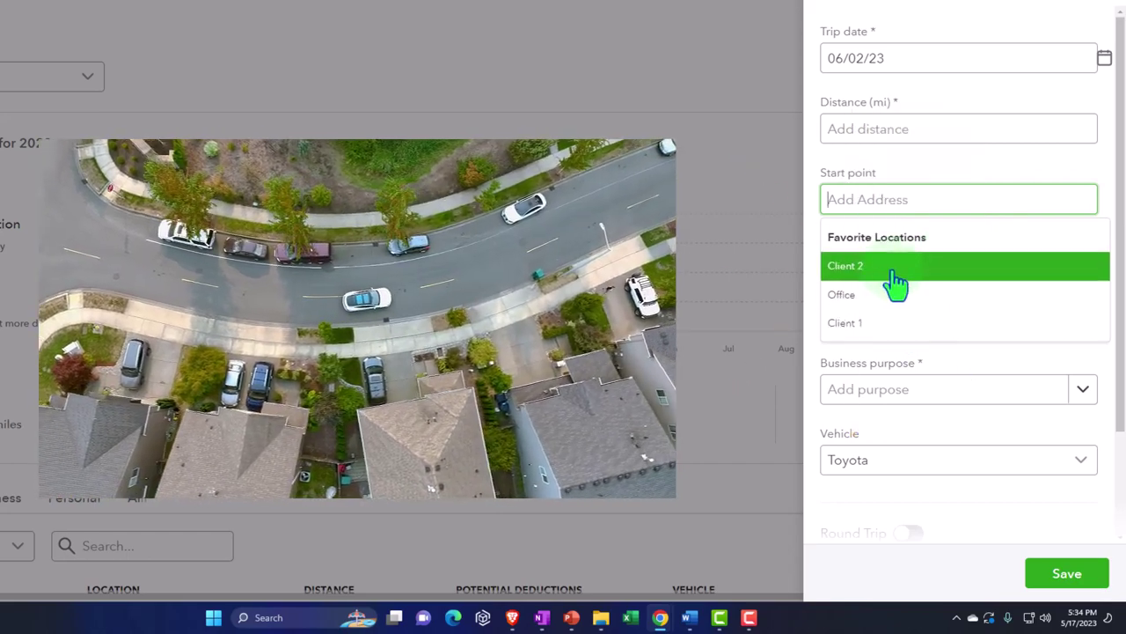
pyautogui.click(892, 294)
pyautogui.click(863, 271)
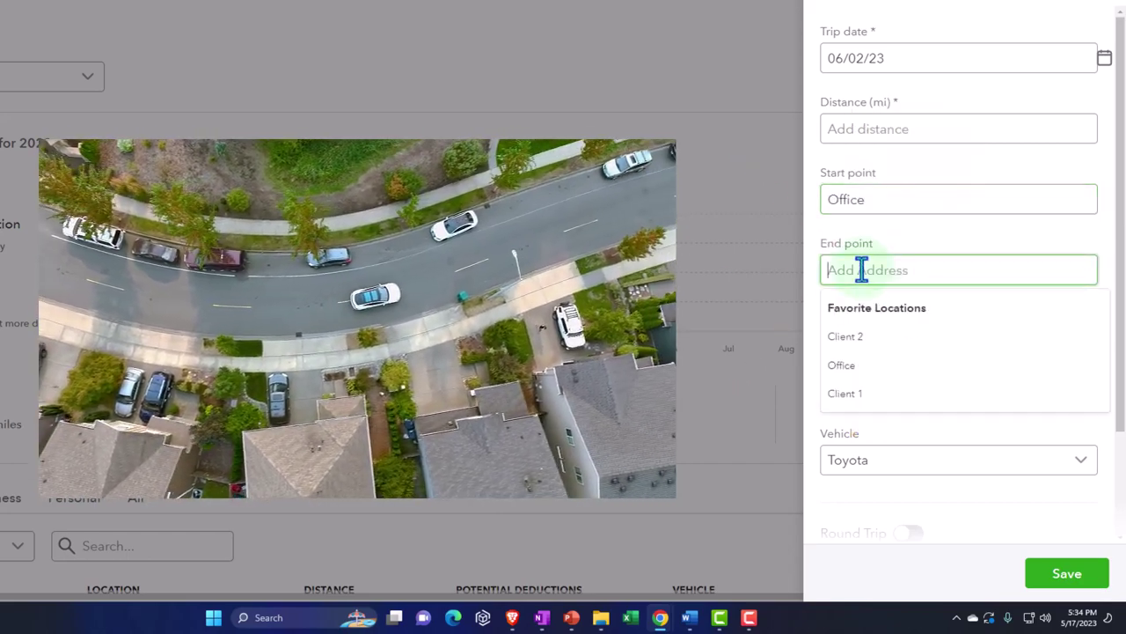
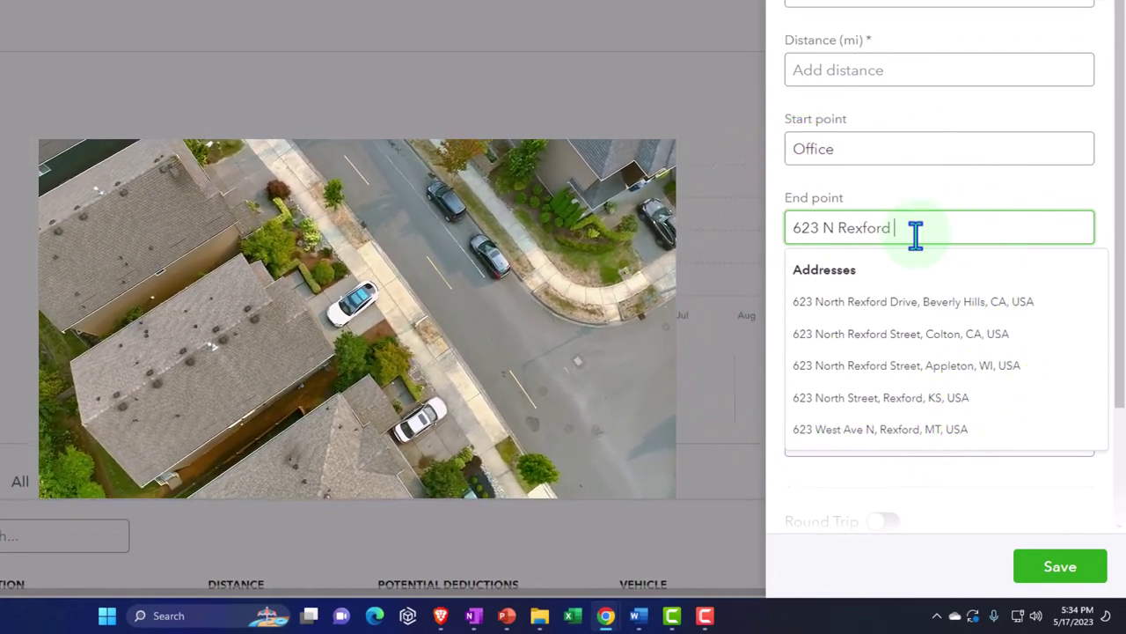
pyautogui.click(929, 303)
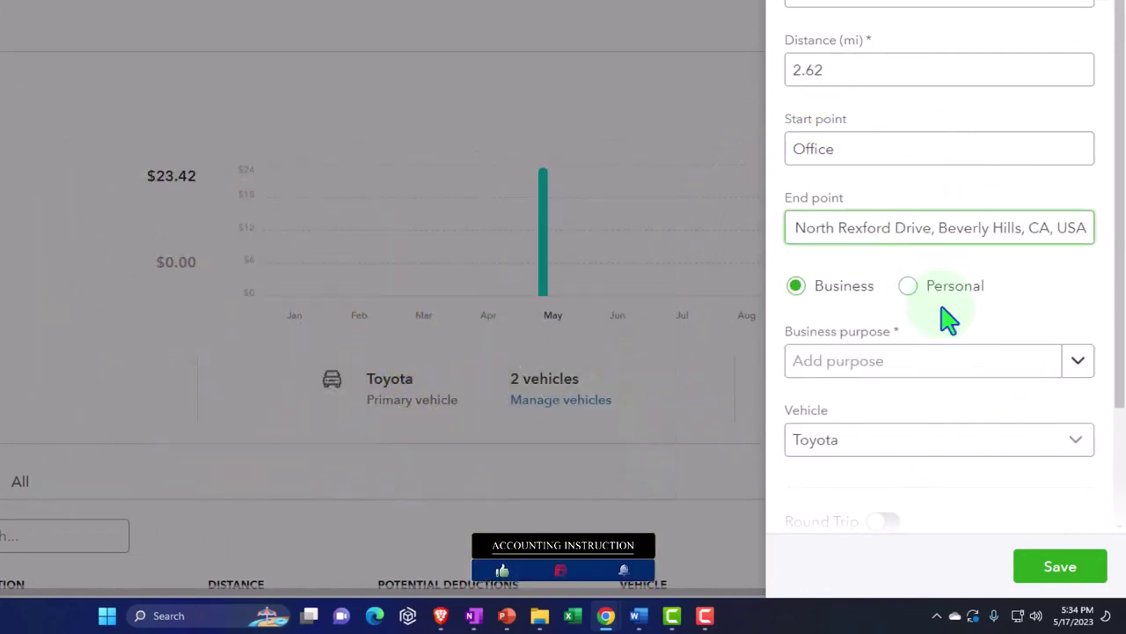
pyautogui.scroll(-1, 972, 330)
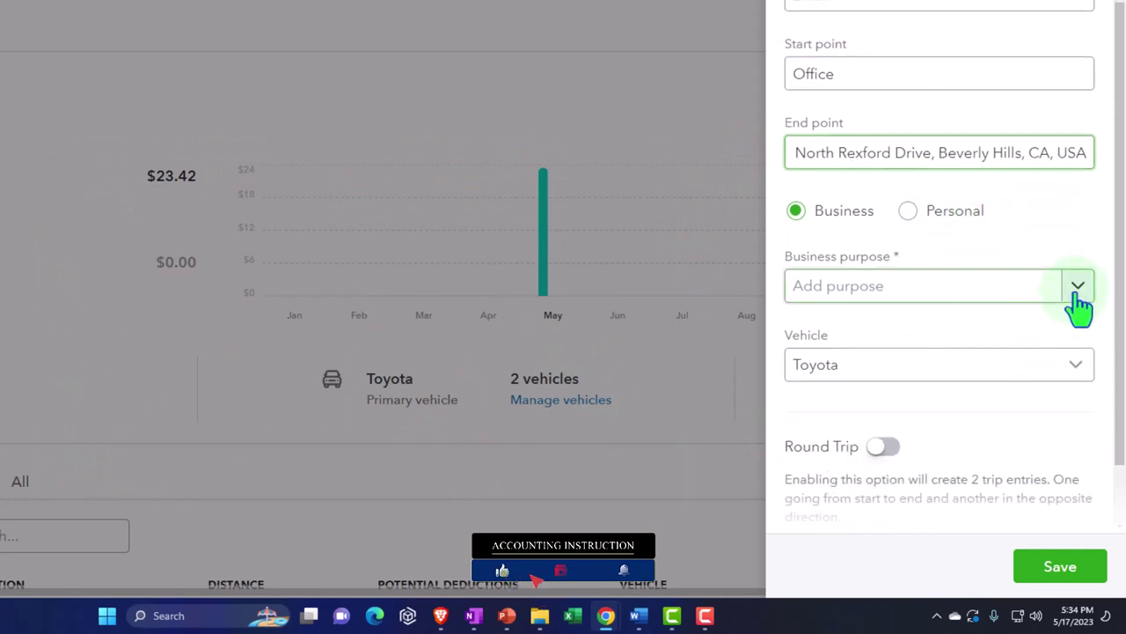
pyautogui.click(1081, 378)
pyautogui.click(995, 410)
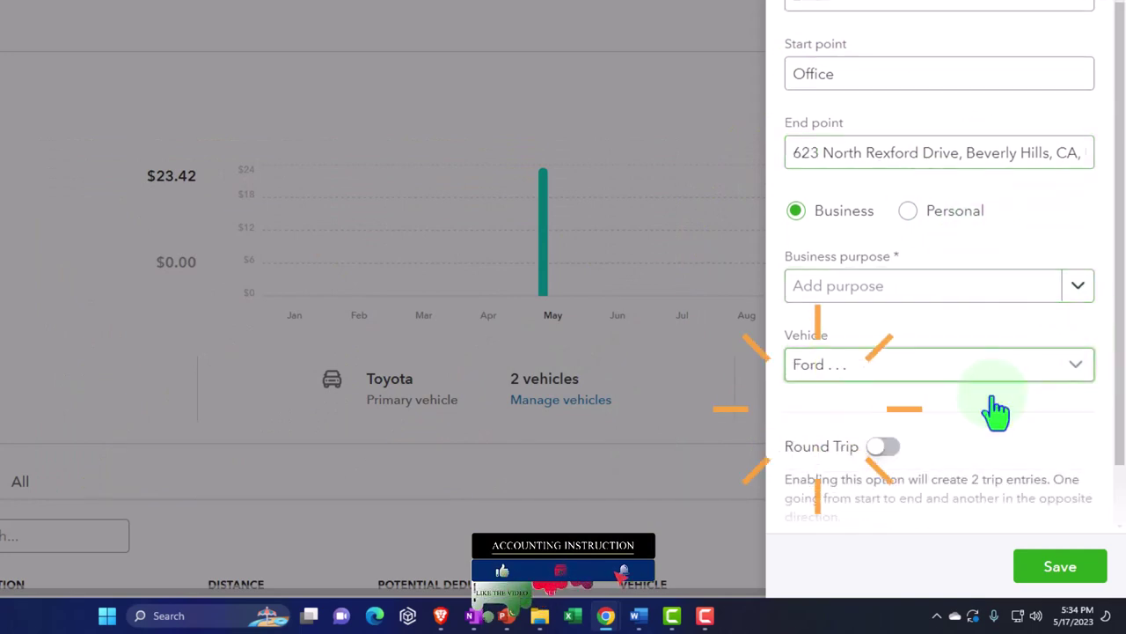
pyautogui.click(1079, 286)
pyautogui.click(955, 347)
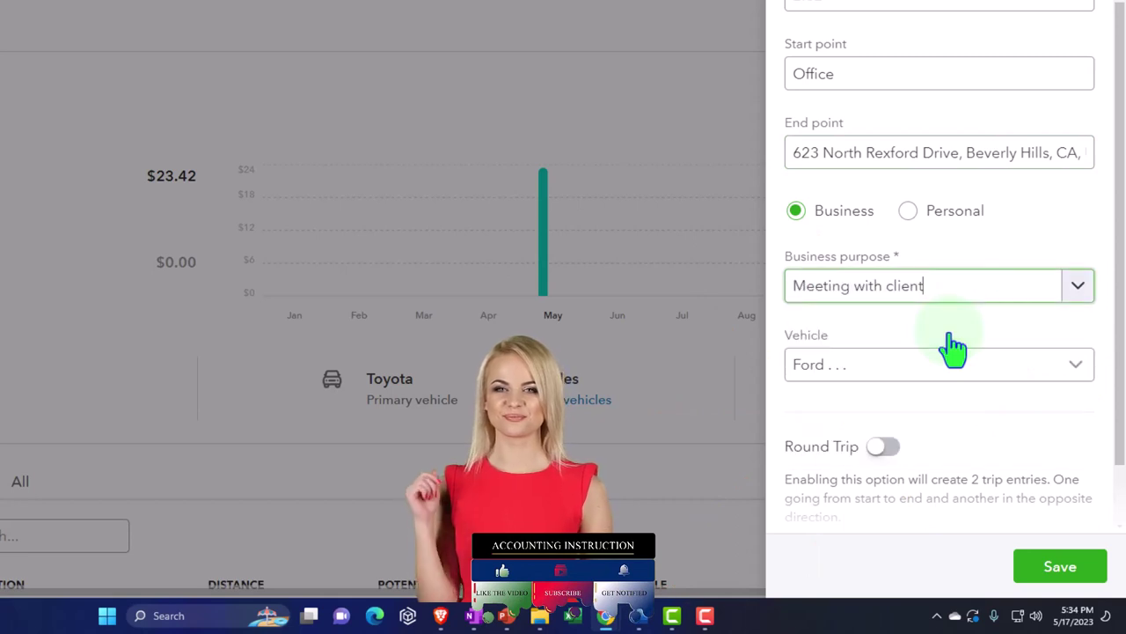
# - Switch the trip to Personal with purpose Charity as a round trip, and save
pyautogui.scroll(-1, 953, 344)
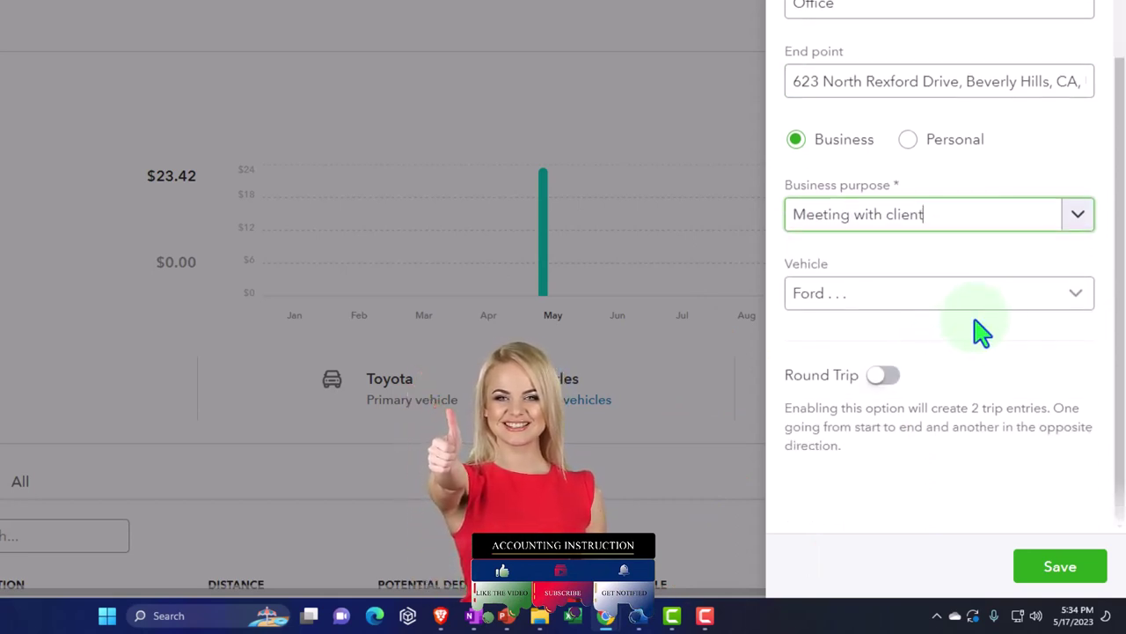
pyautogui.click(911, 227)
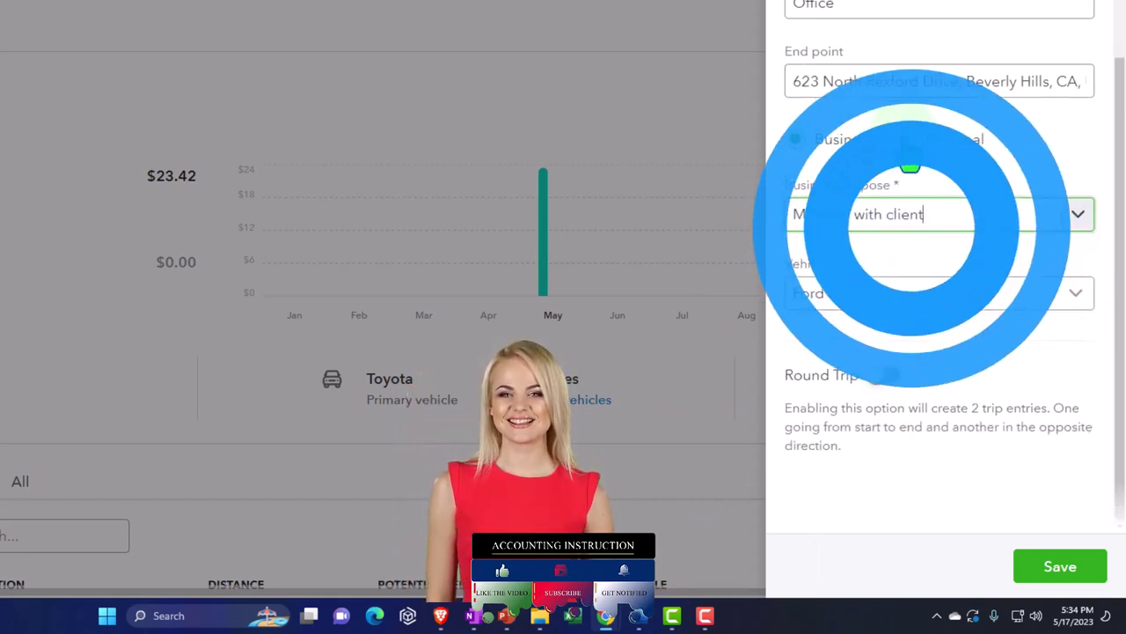
pyautogui.click(907, 140)
pyautogui.click(1075, 218)
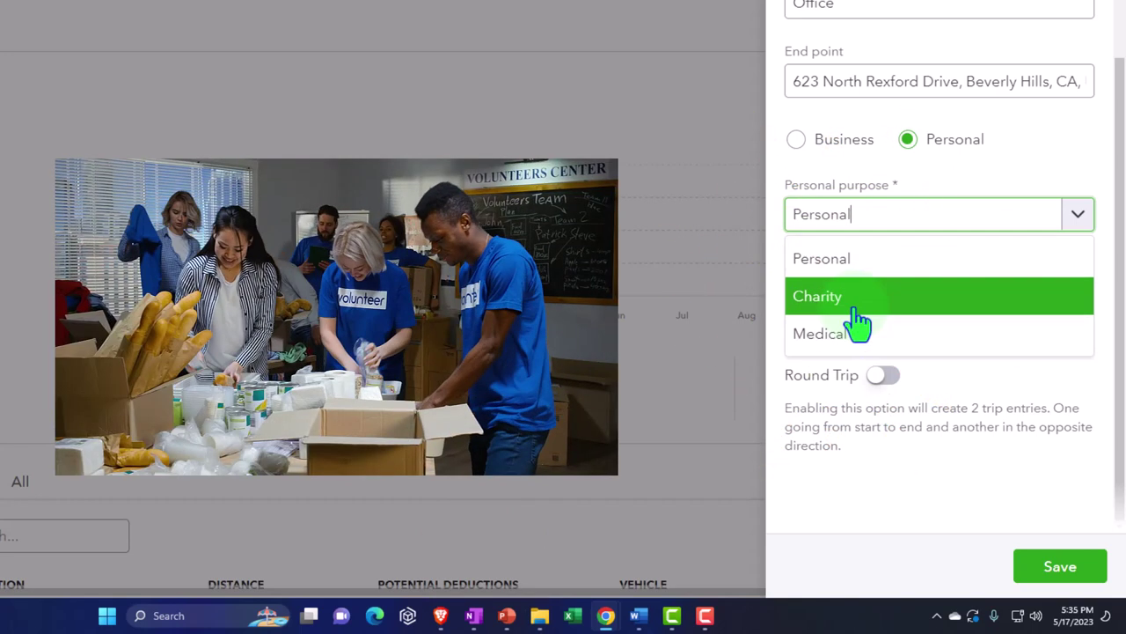
pyautogui.click(860, 309)
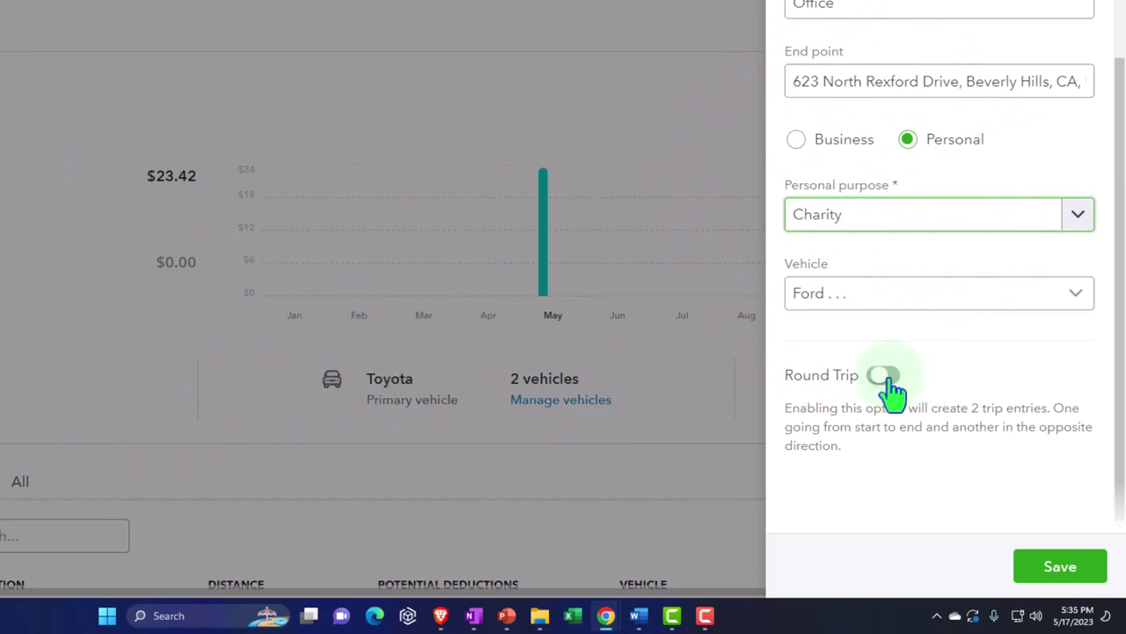
pyautogui.click(1055, 574)
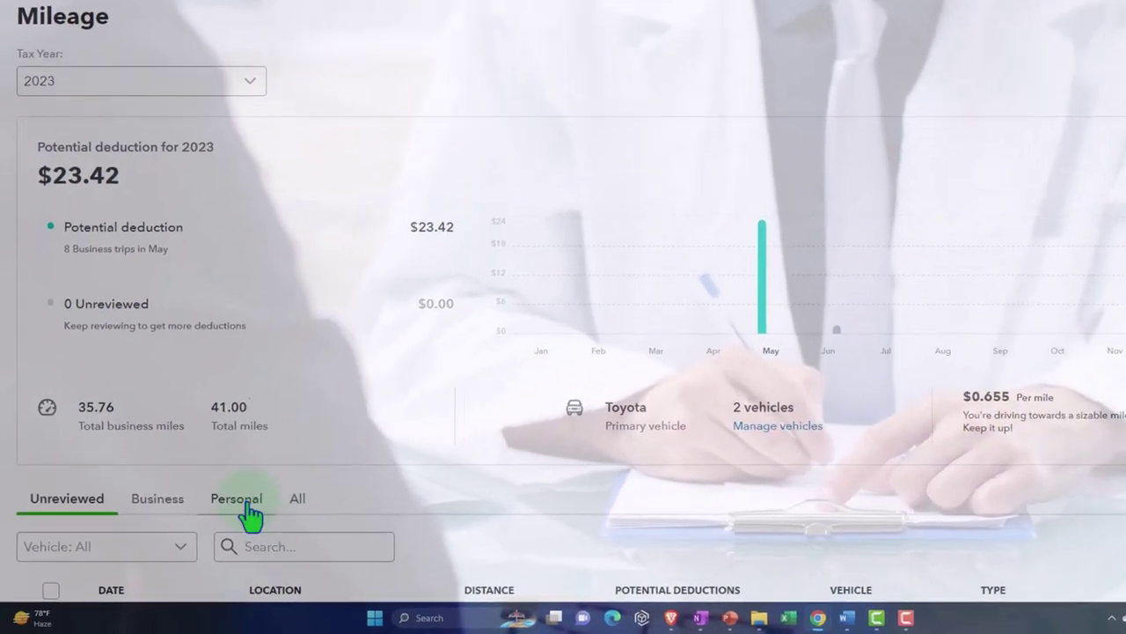
pyautogui.click(251, 509)
pyautogui.scroll(-2, 545, 446)
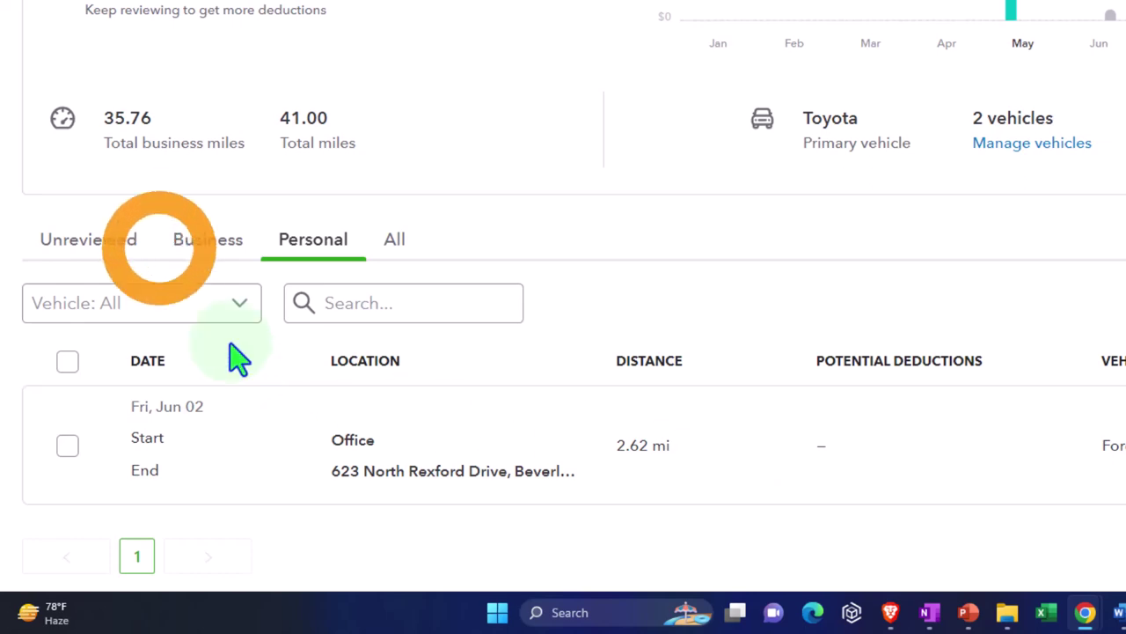
pyautogui.click(96, 250)
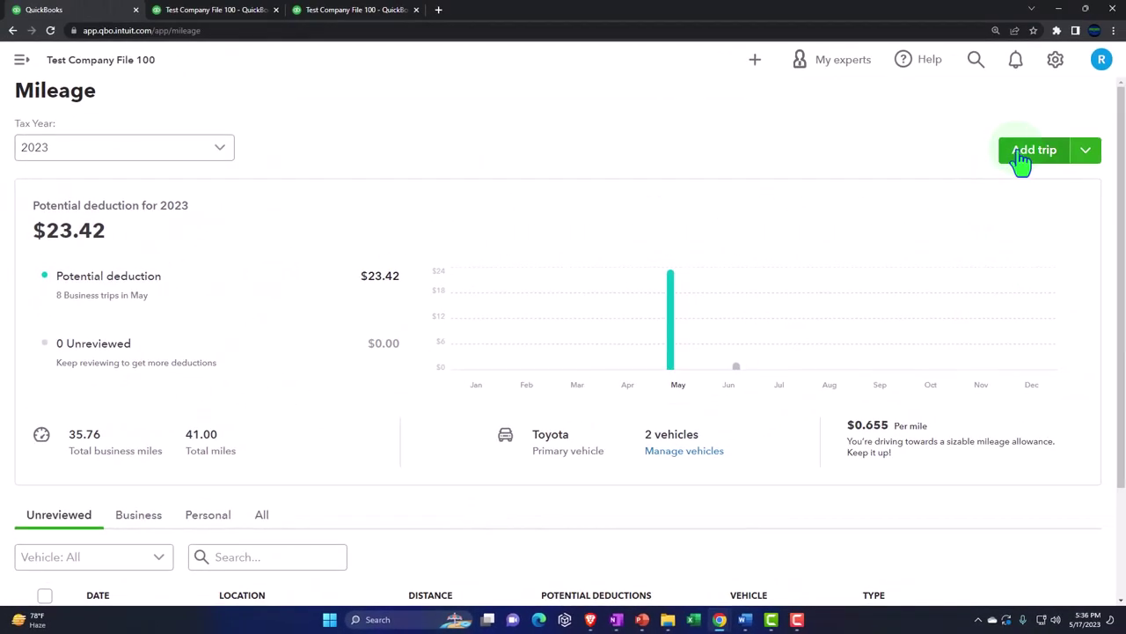
pyautogui.click(1031, 151)
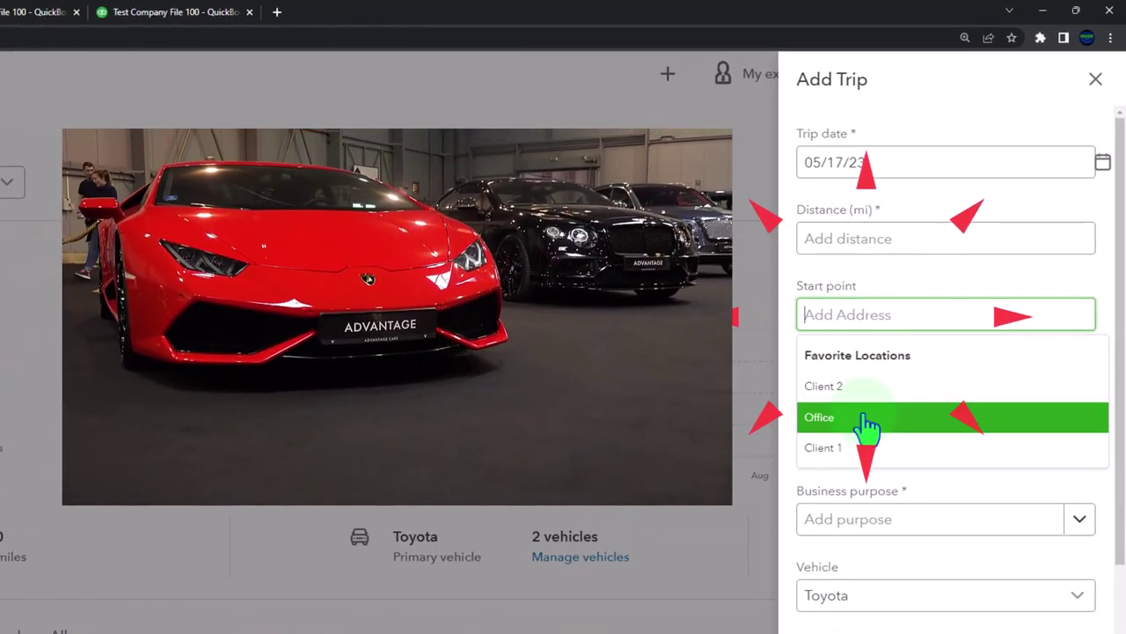
pyautogui.click(865, 421)
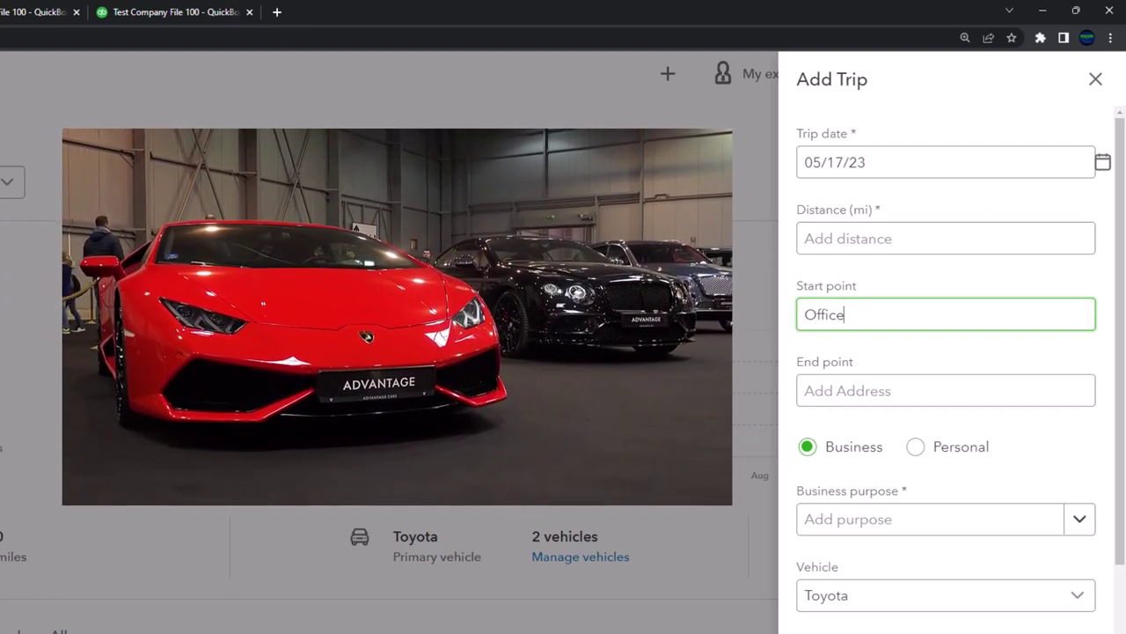
pyautogui.click(873, 392)
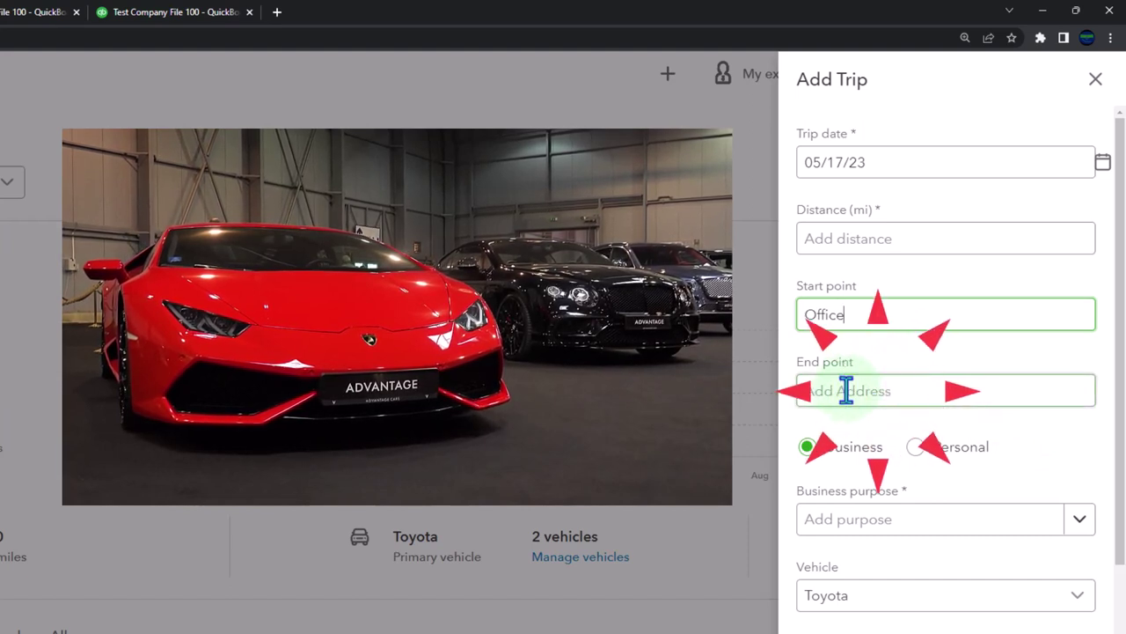
pyautogui.click(846, 390)
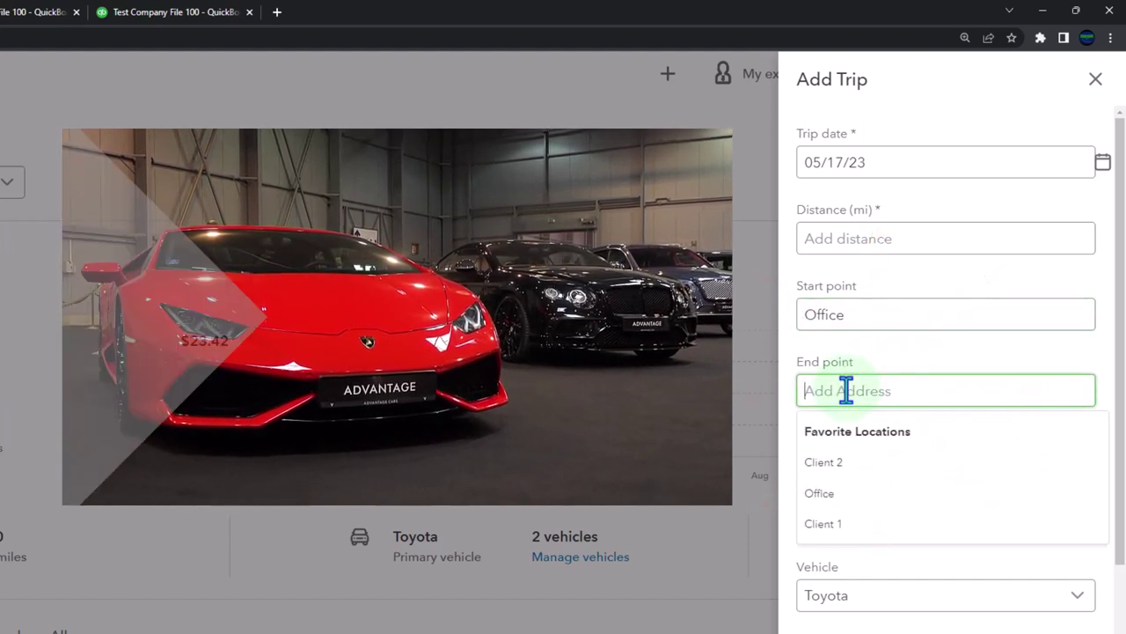
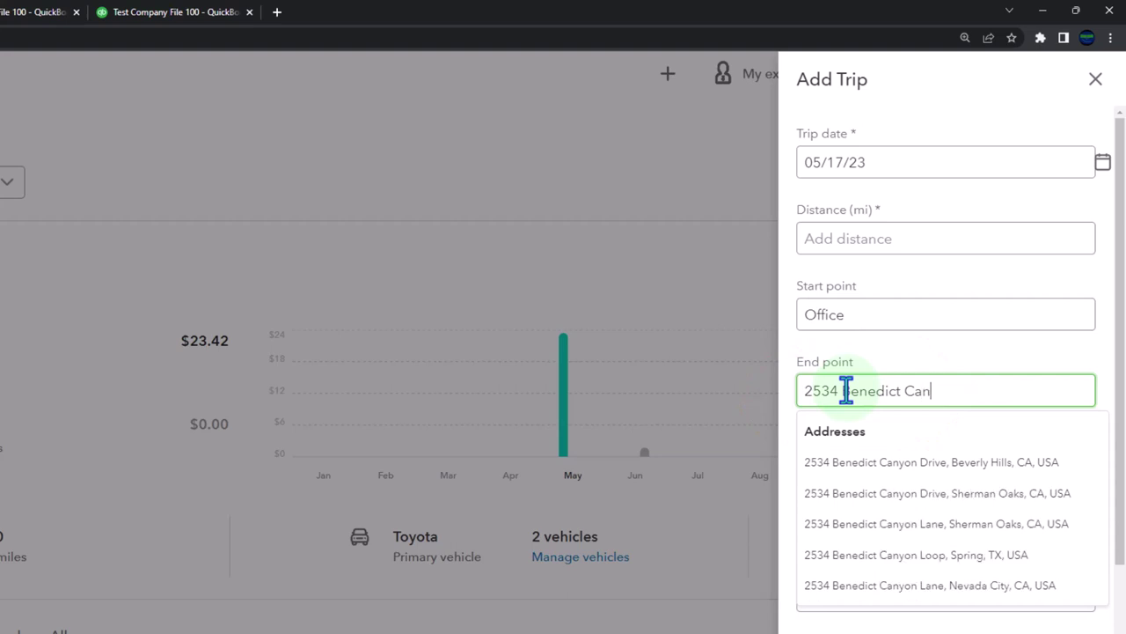
pyautogui.click(923, 463)
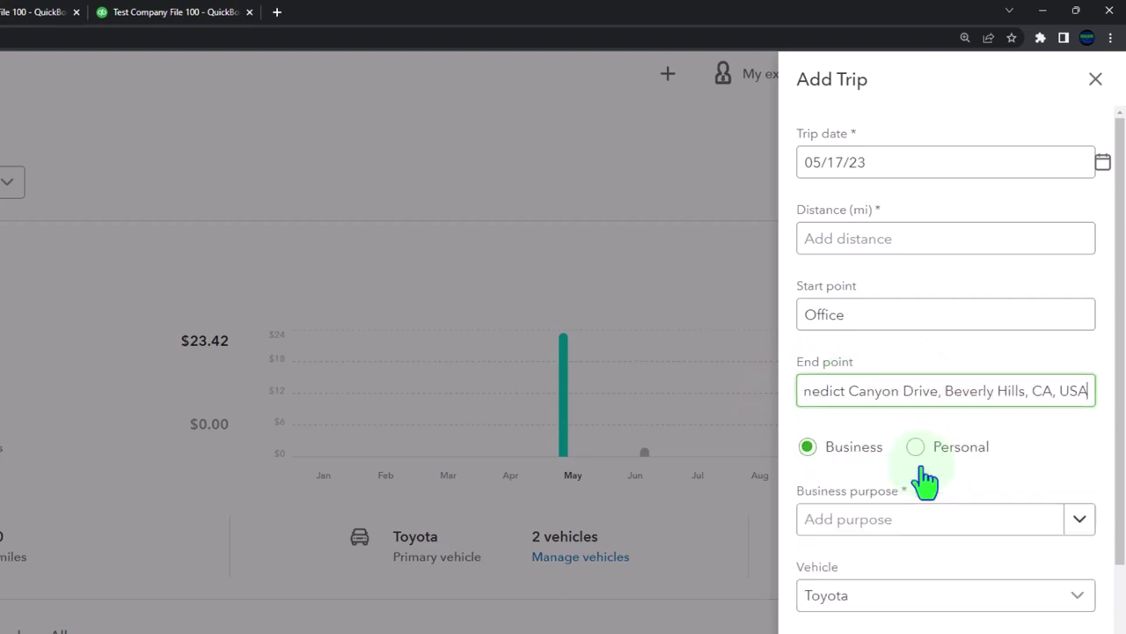
# - Mark it Personal with purpose Charity, make it a round trip, and save
pyautogui.click(917, 448)
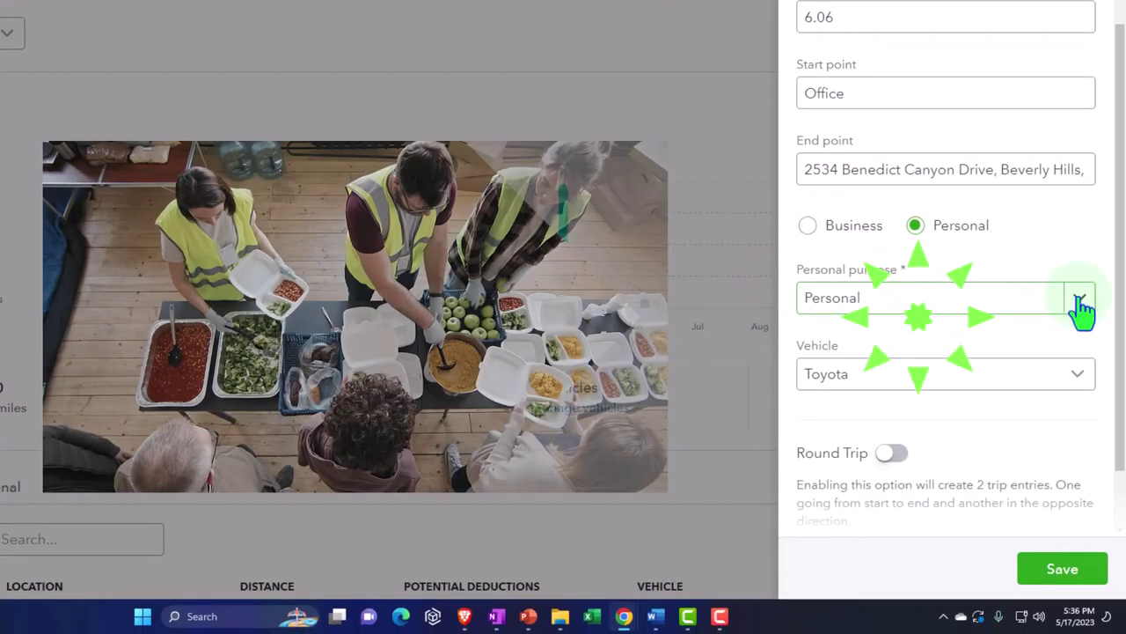
pyautogui.click(1079, 300)
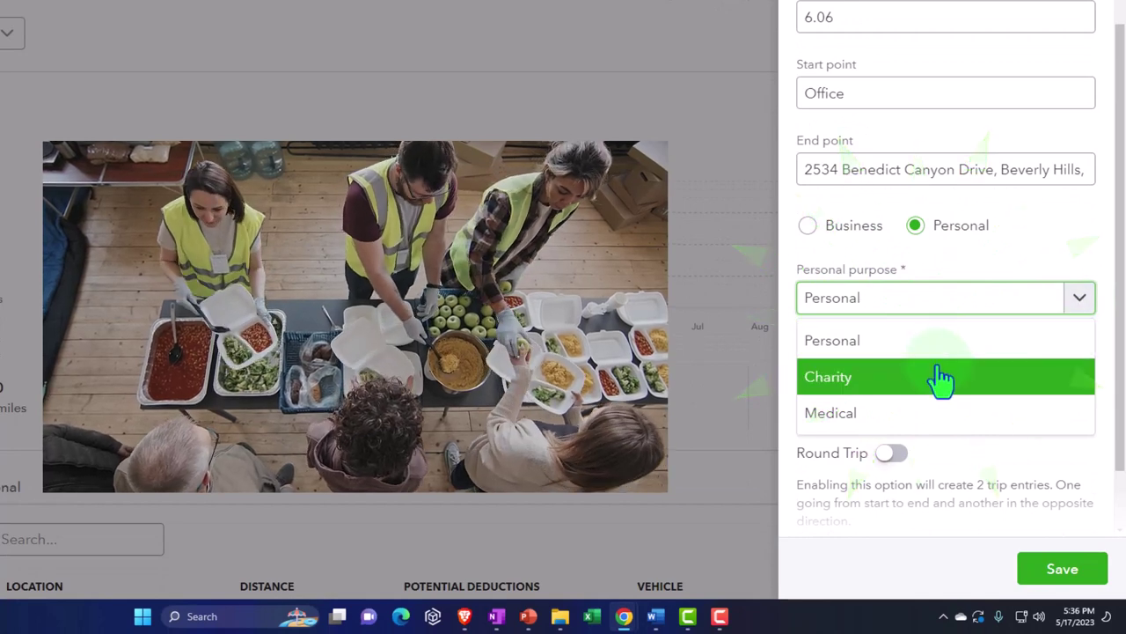
pyautogui.click(940, 379)
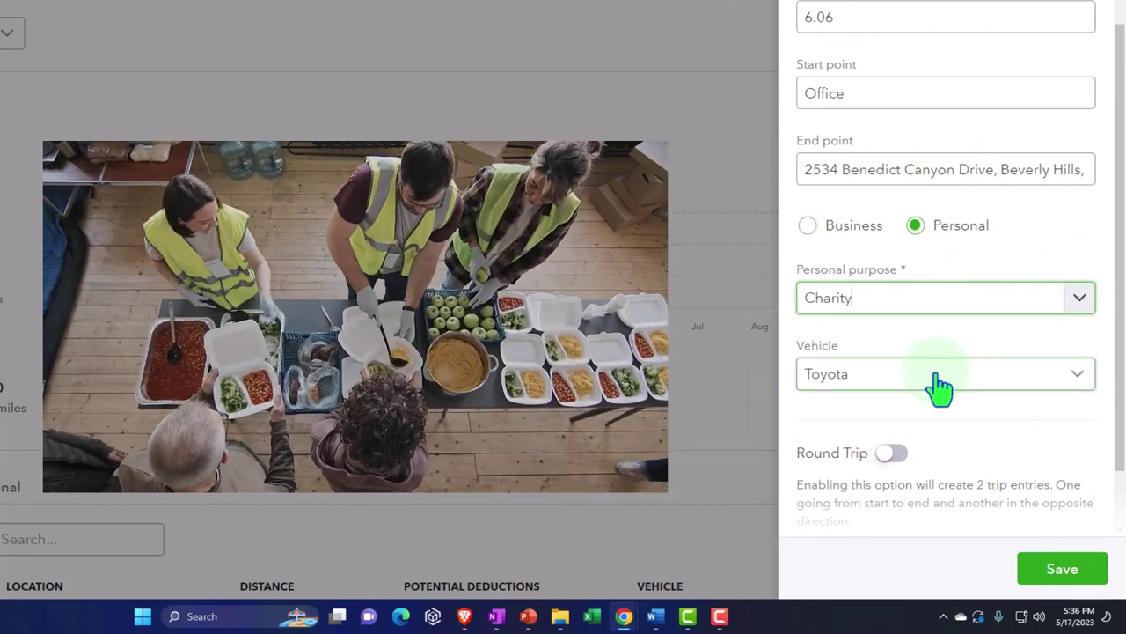
pyautogui.click(1077, 304)
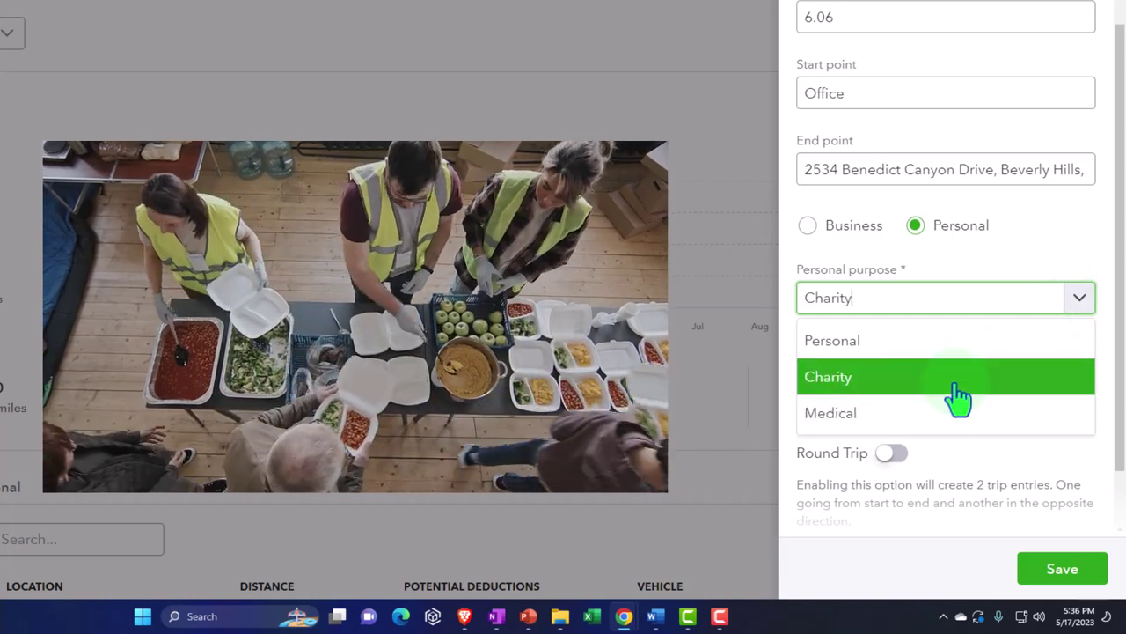
pyautogui.click(955, 384)
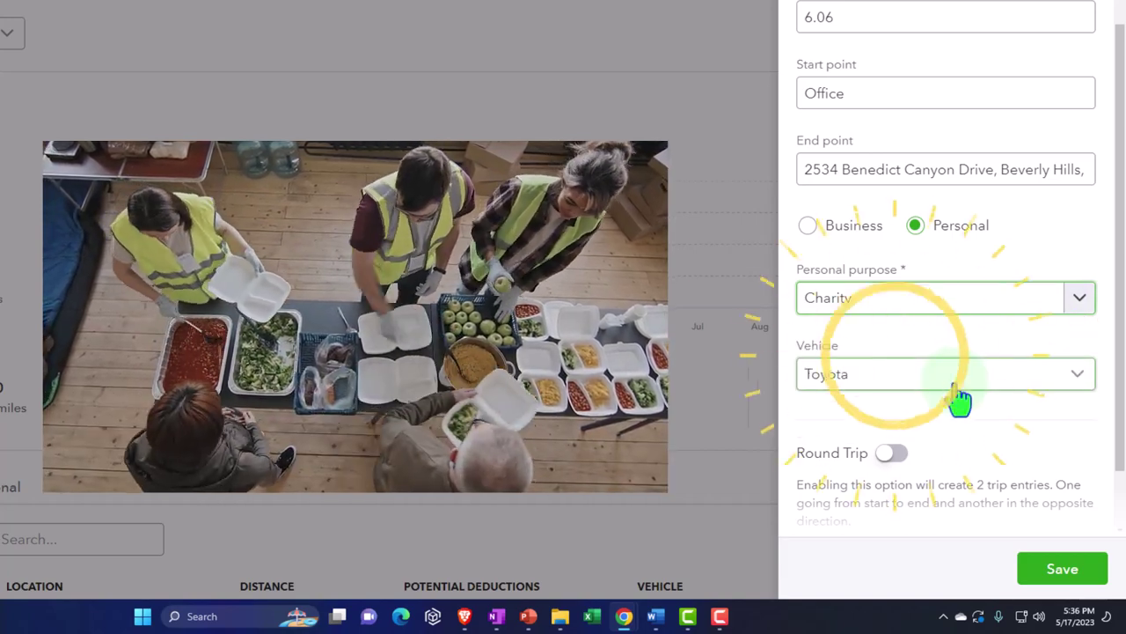
pyautogui.scroll(-1, 957, 395)
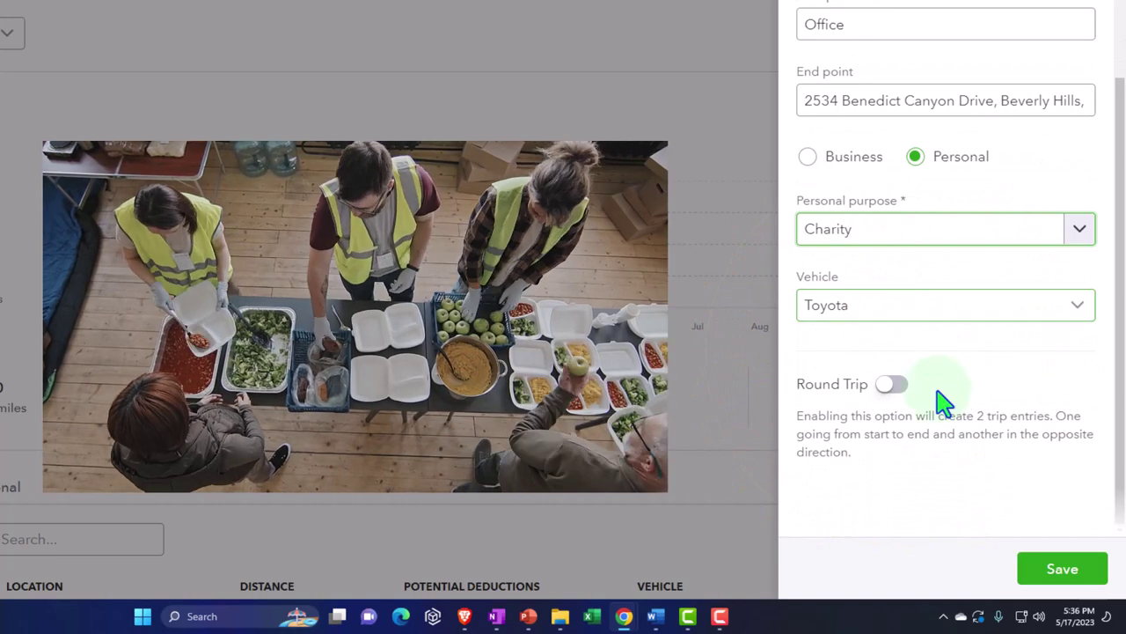
pyautogui.click(889, 387)
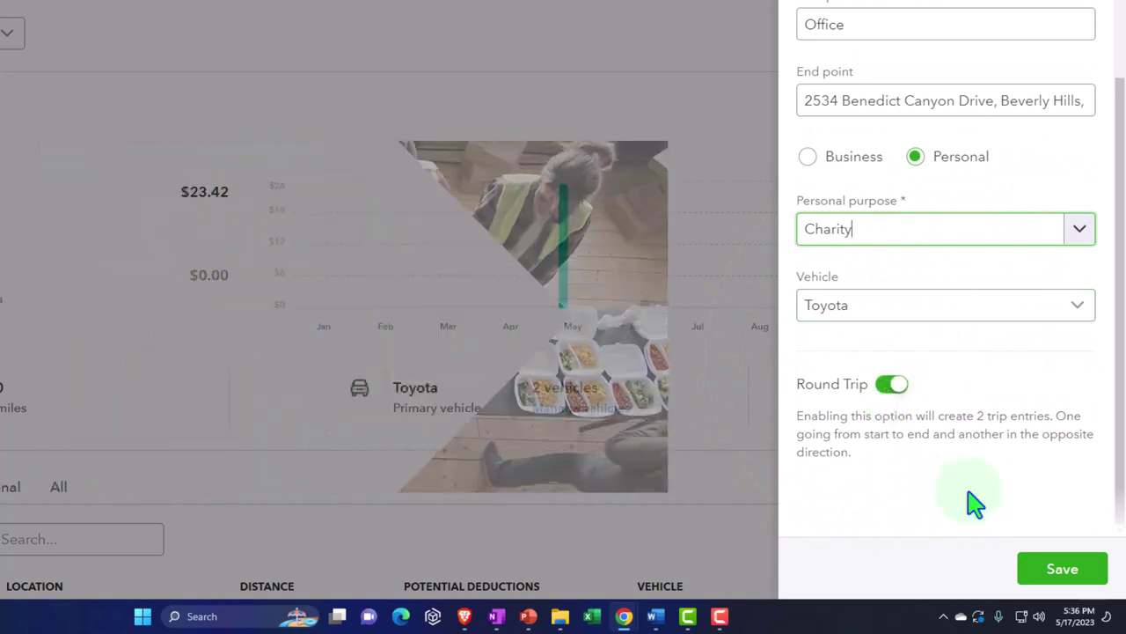
pyautogui.click(1064, 579)
pyautogui.scroll(-1, 639, 416)
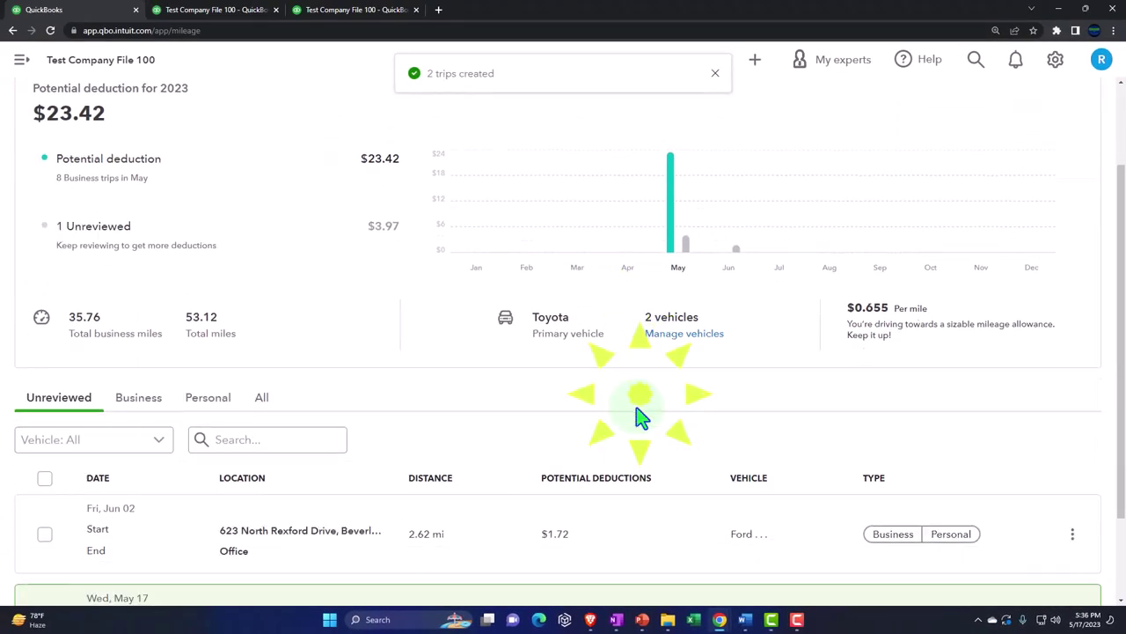
pyautogui.scroll(-2, 640, 416)
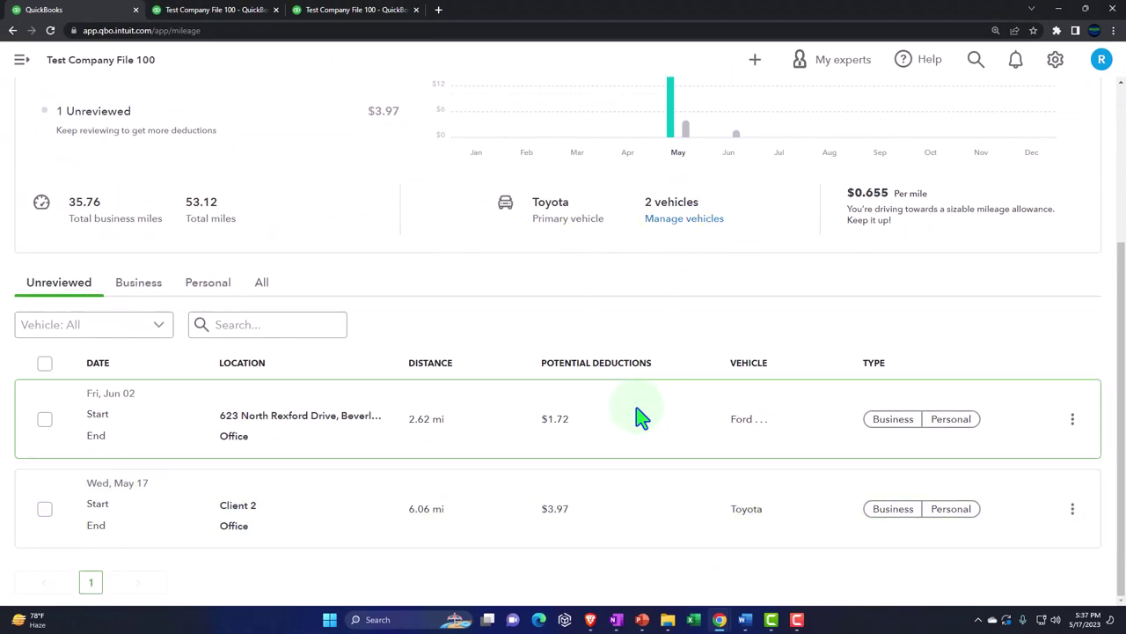
pyautogui.scroll(3, 640, 416)
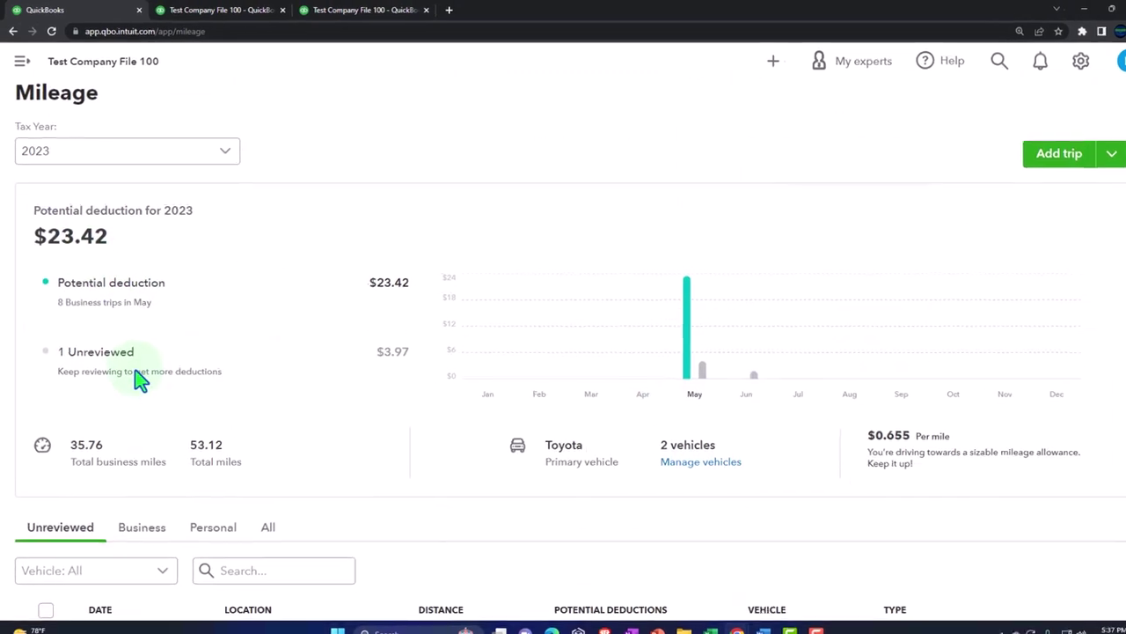
pyautogui.click(132, 243)
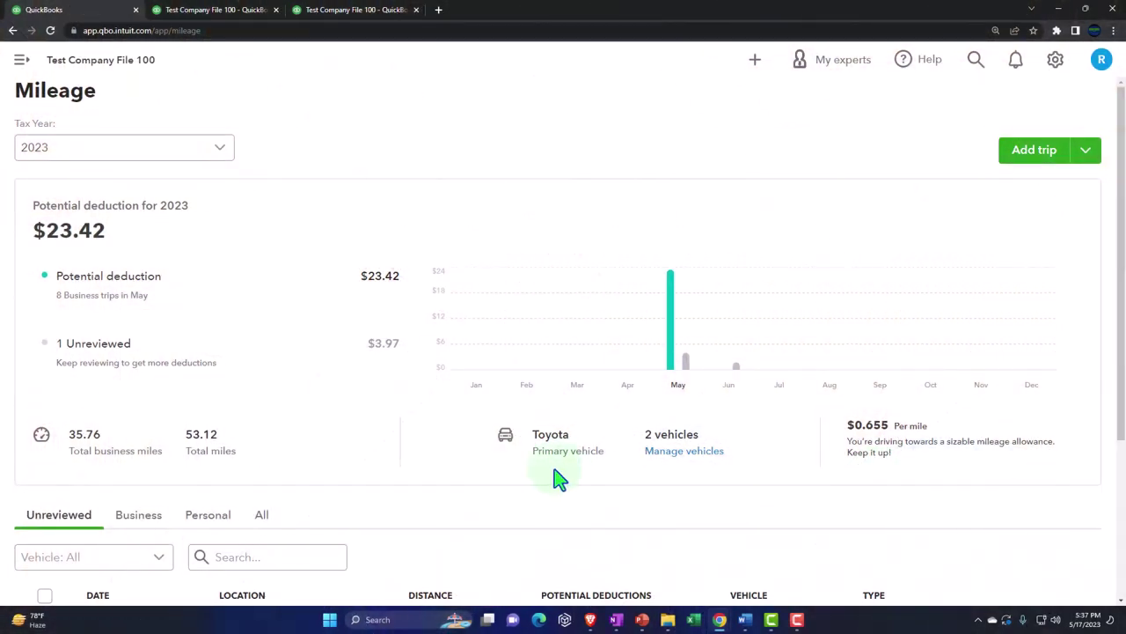
pyautogui.scroll(-3, 560, 479)
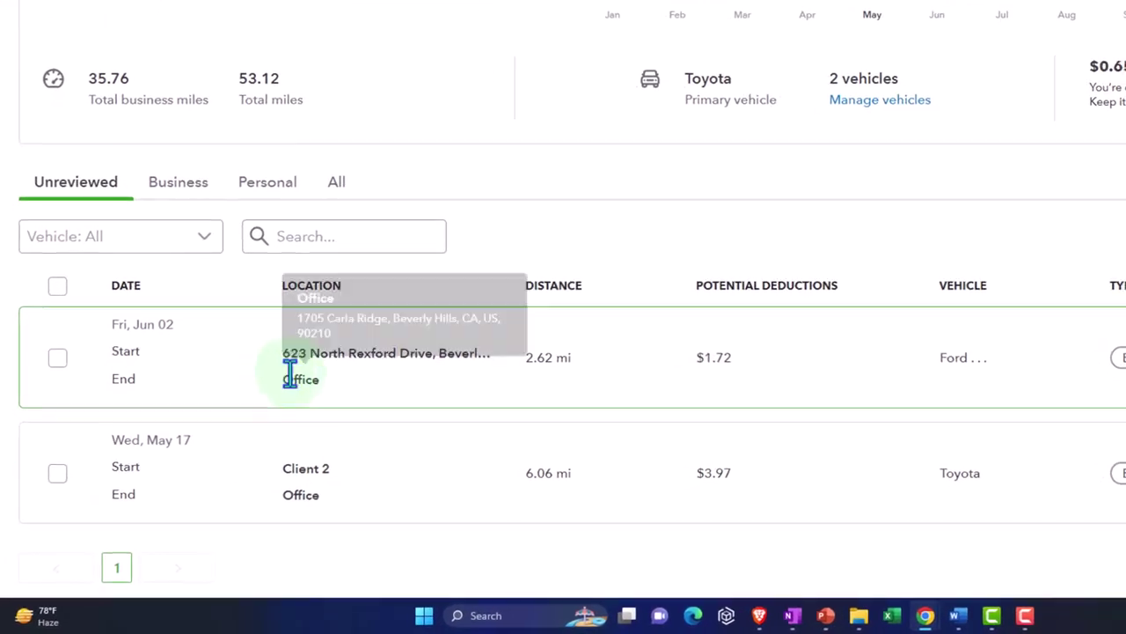
# - Mark the Client 2 trip as Personal and save it
pyautogui.click(299, 378)
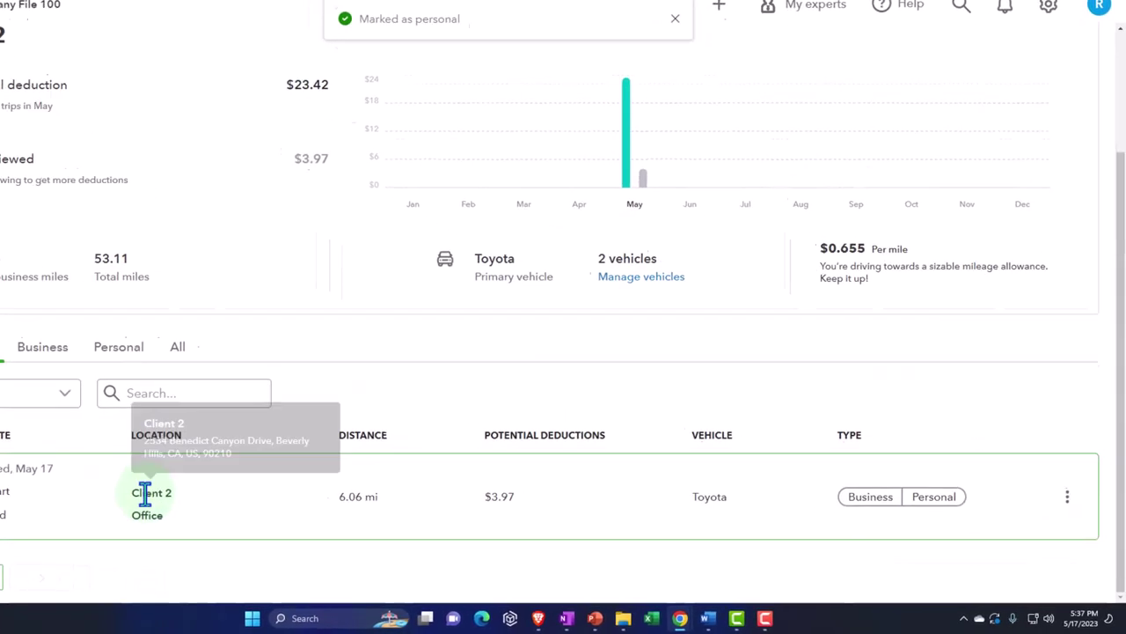
pyautogui.click(236, 505)
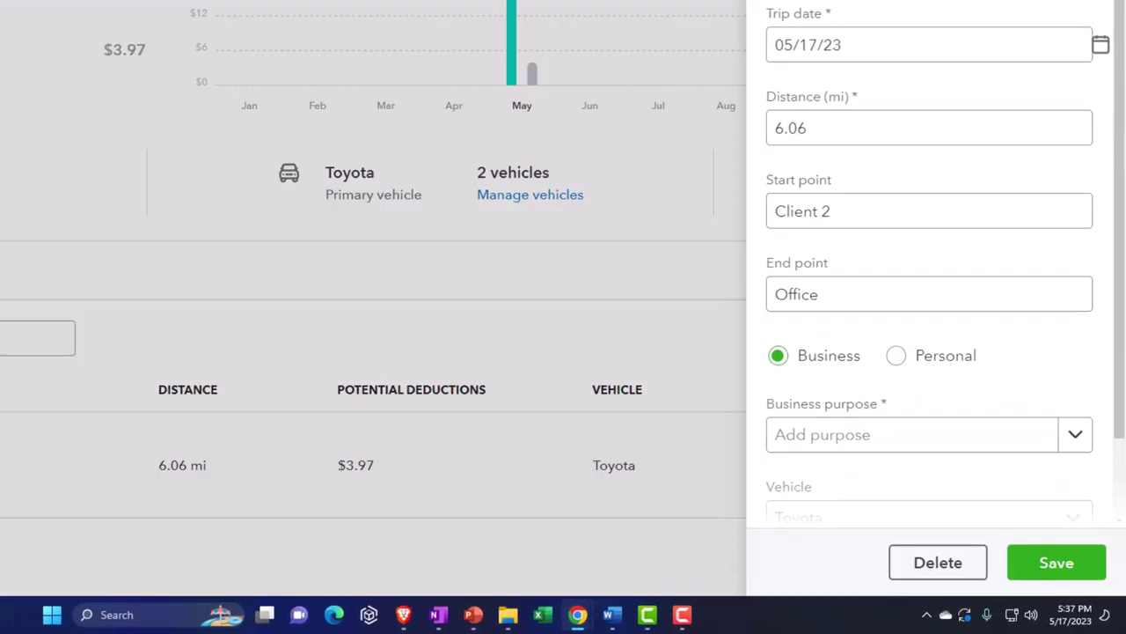
pyautogui.click(896, 355)
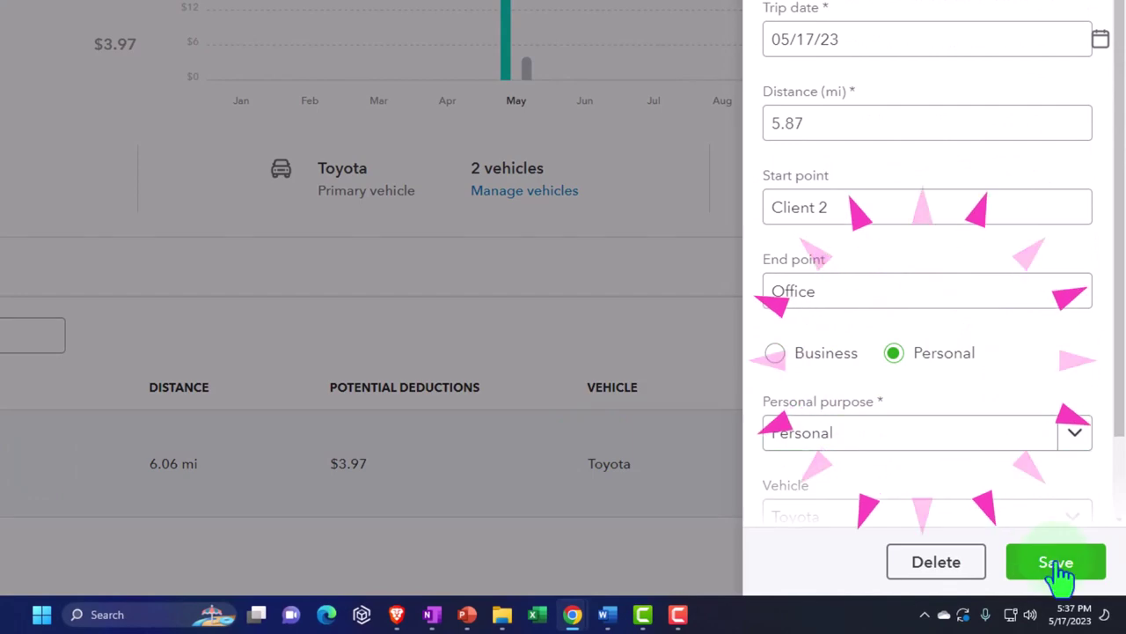
pyautogui.click(1059, 565)
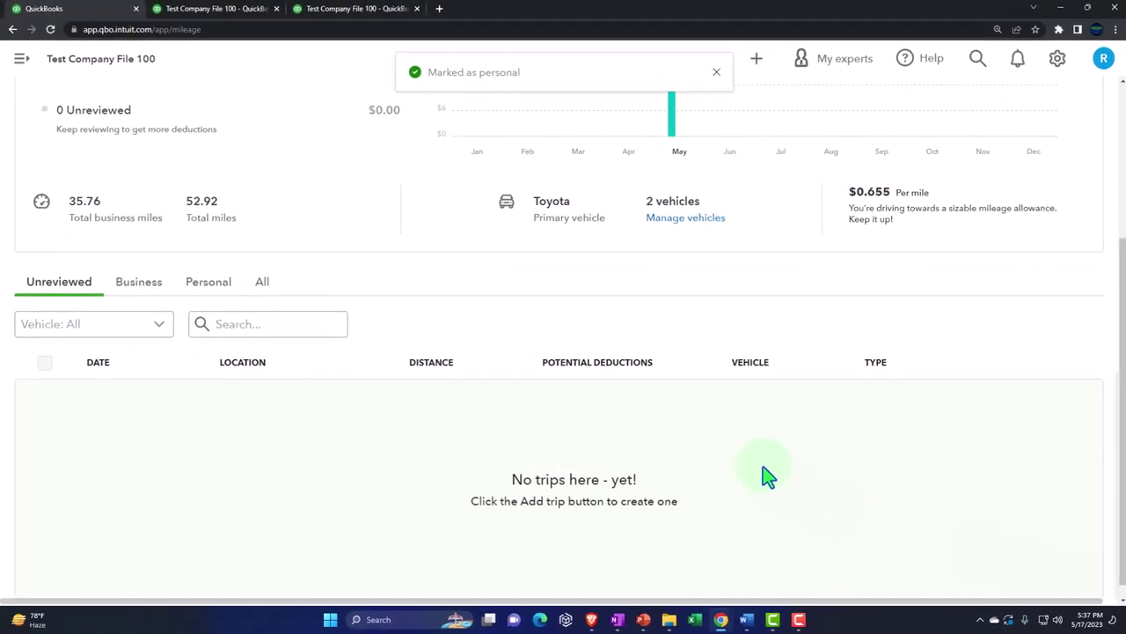
# - Cycle through the Business, Personal and All trip filters, ending on Business
pyautogui.click(138, 281)
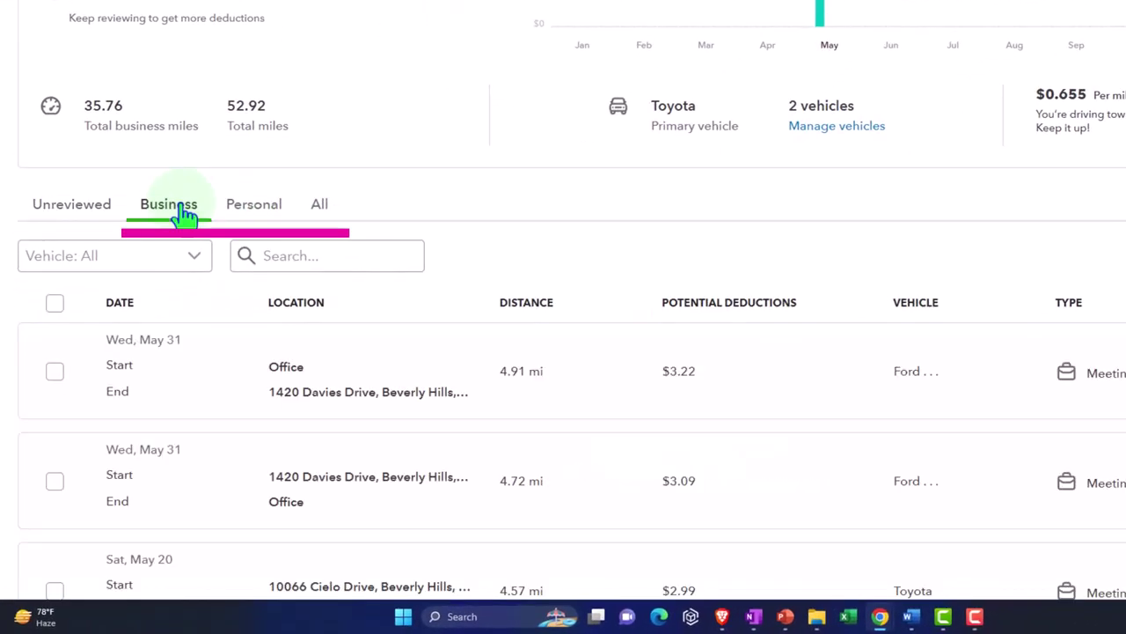
pyautogui.click(242, 215)
pyautogui.click(315, 216)
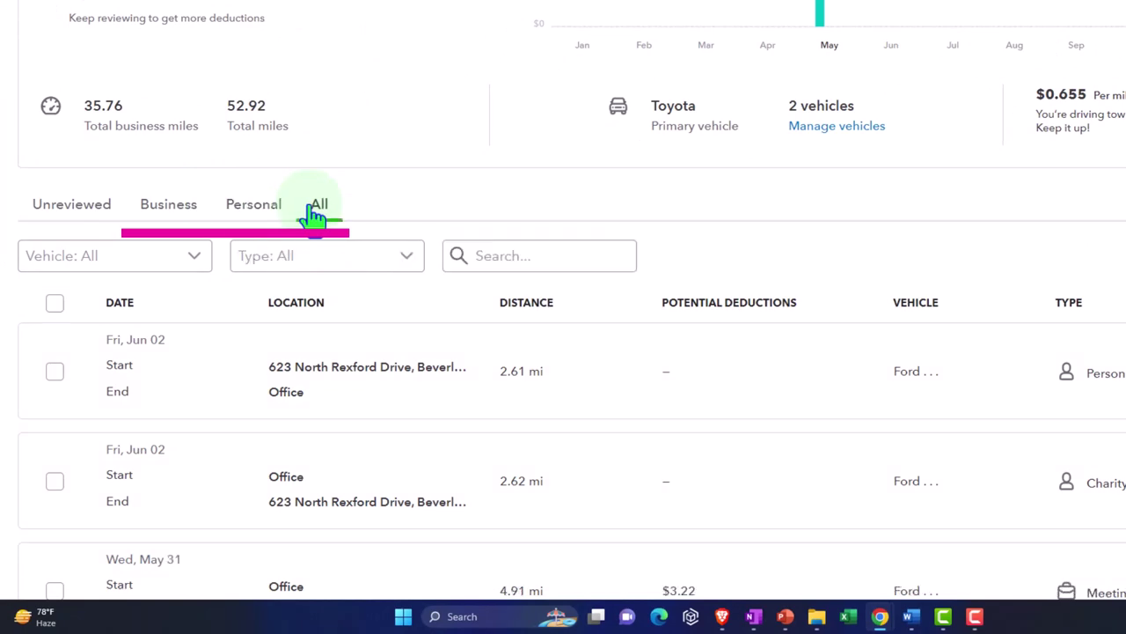
pyautogui.click(186, 218)
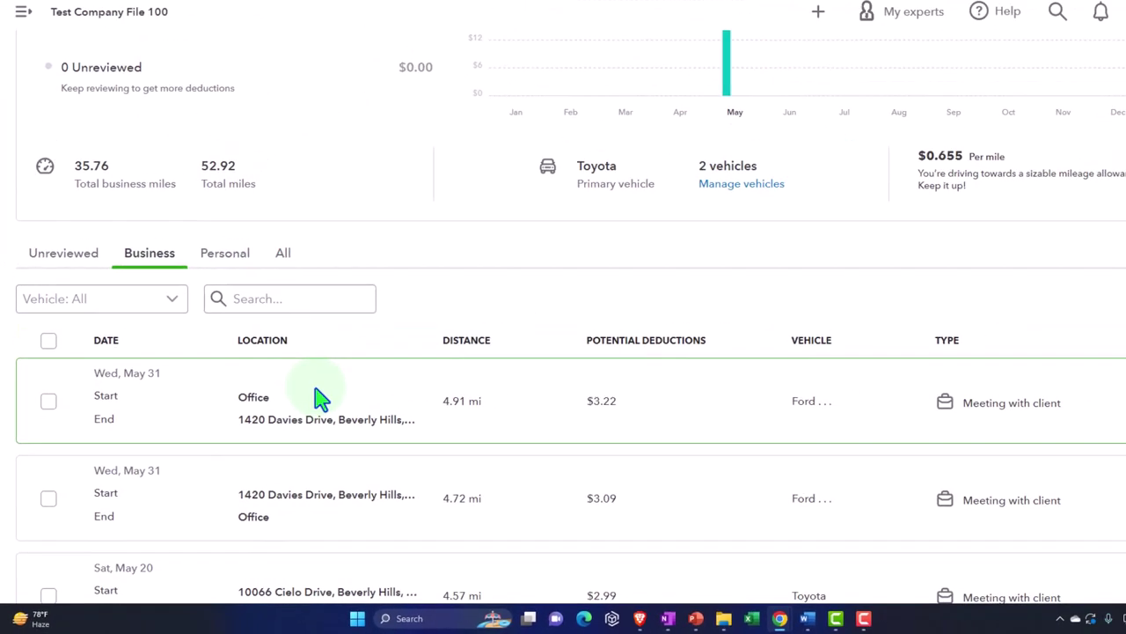
pyautogui.scroll(-2, 296, 417)
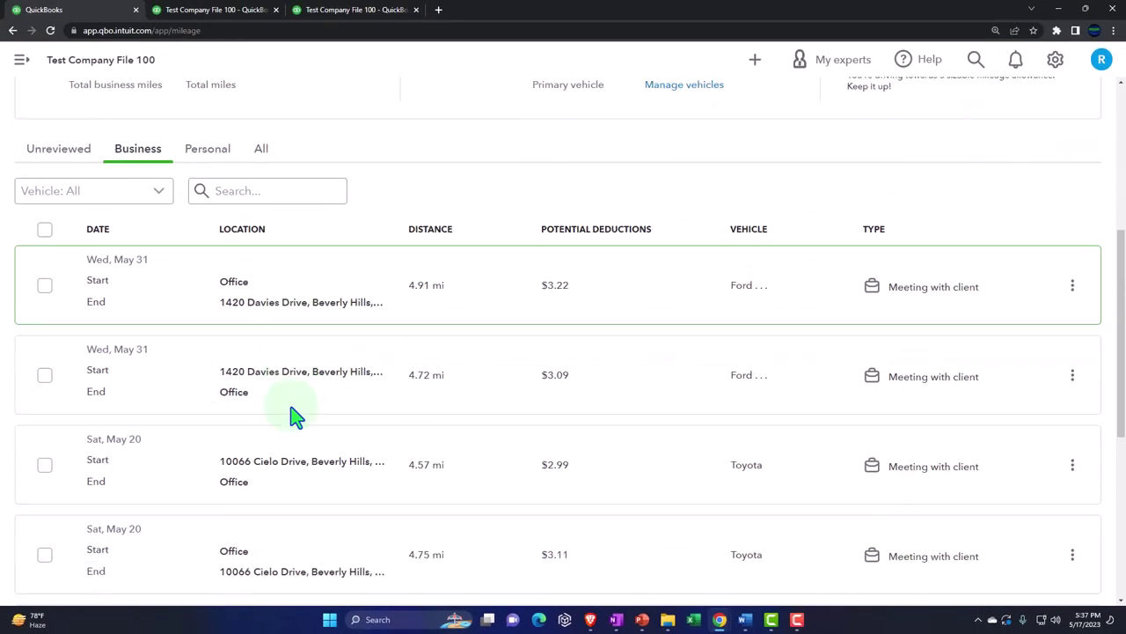
pyautogui.scroll(-1, 296, 417)
pyautogui.scroll(5, 294, 414)
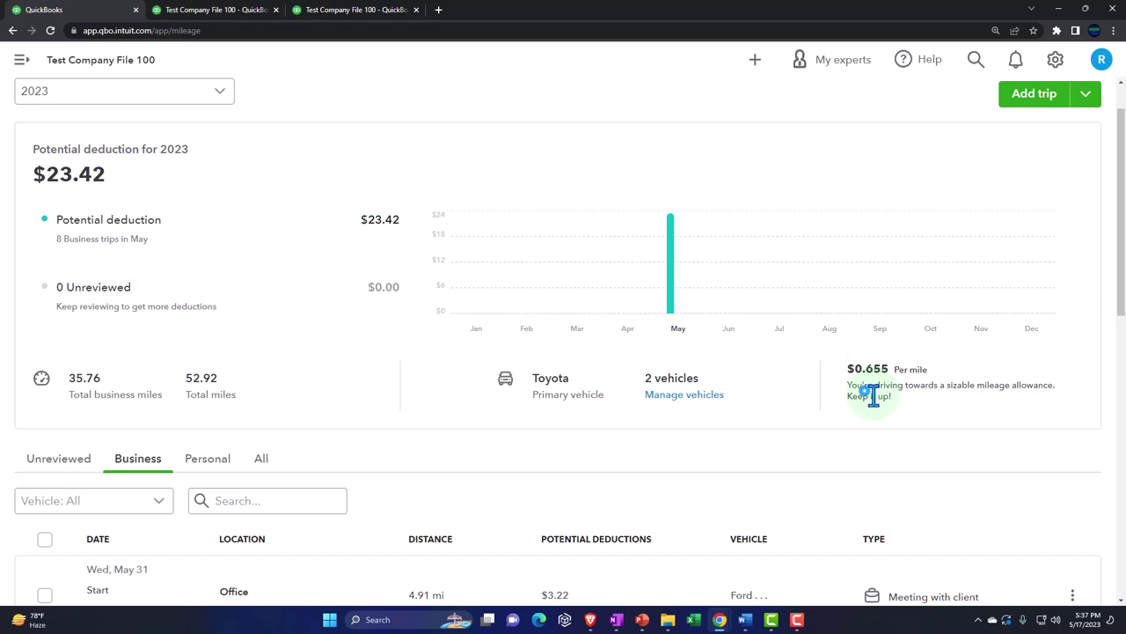
pyautogui.click(873, 395)
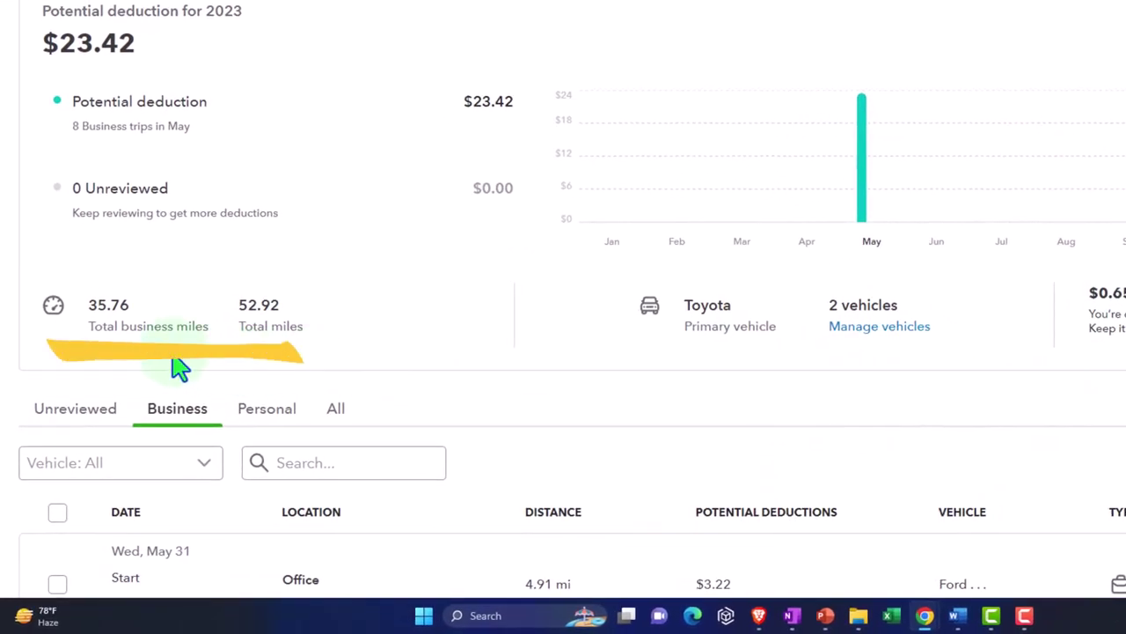
# - Compute 52.92 − 35.76 = 17.16 in a keep-on-top Calculator, then close it
pyautogui.click(463, 615)
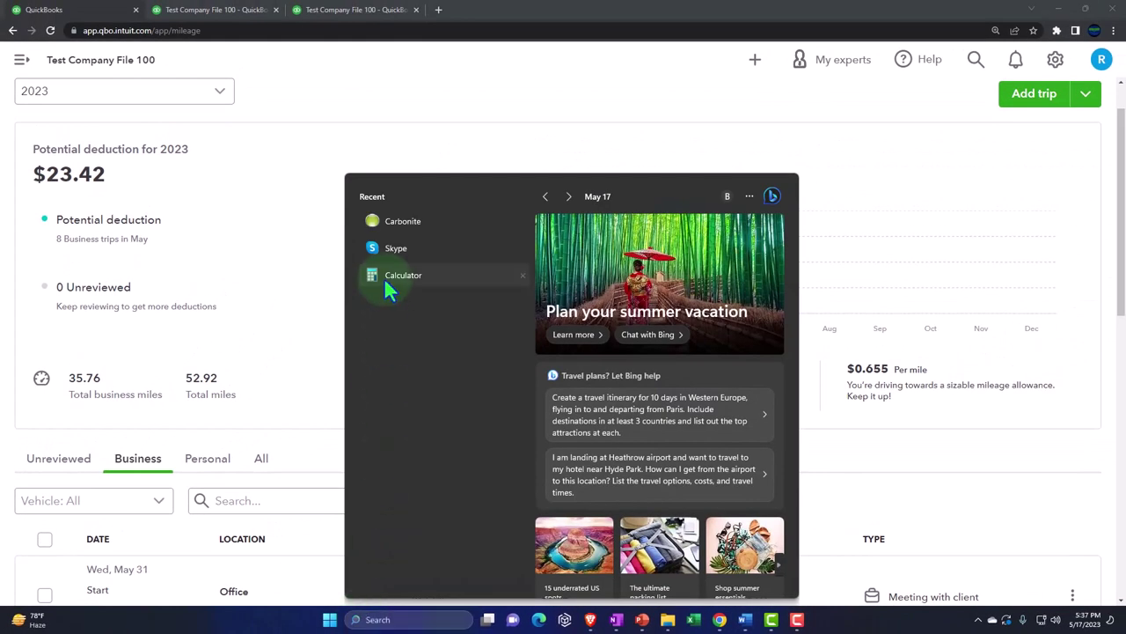
pyautogui.click(390, 280)
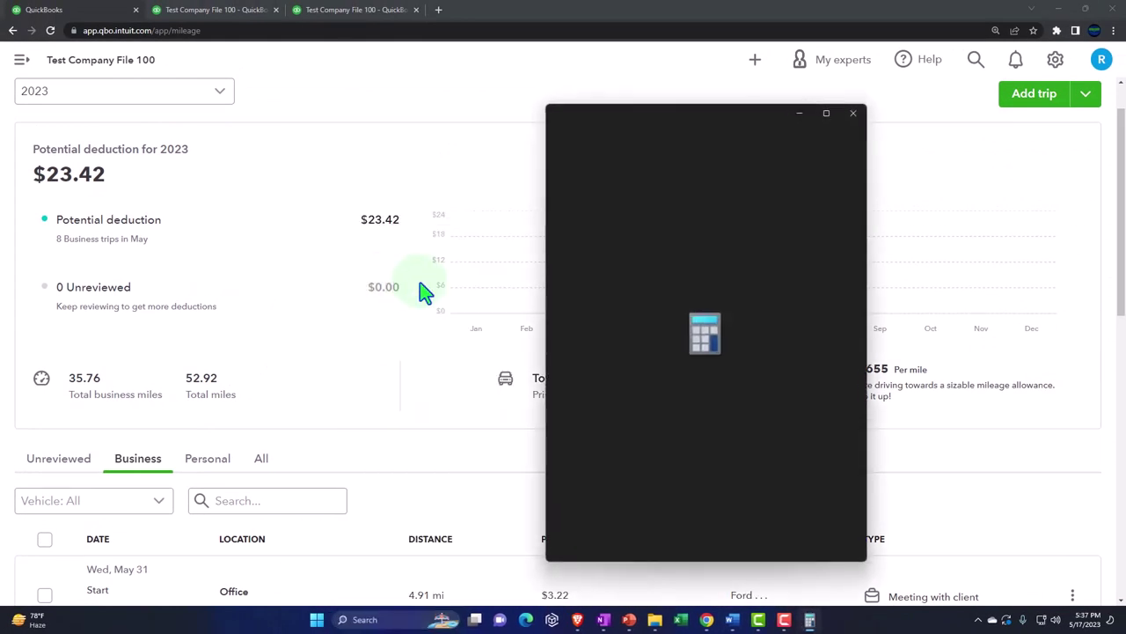
pyautogui.click(638, 136)
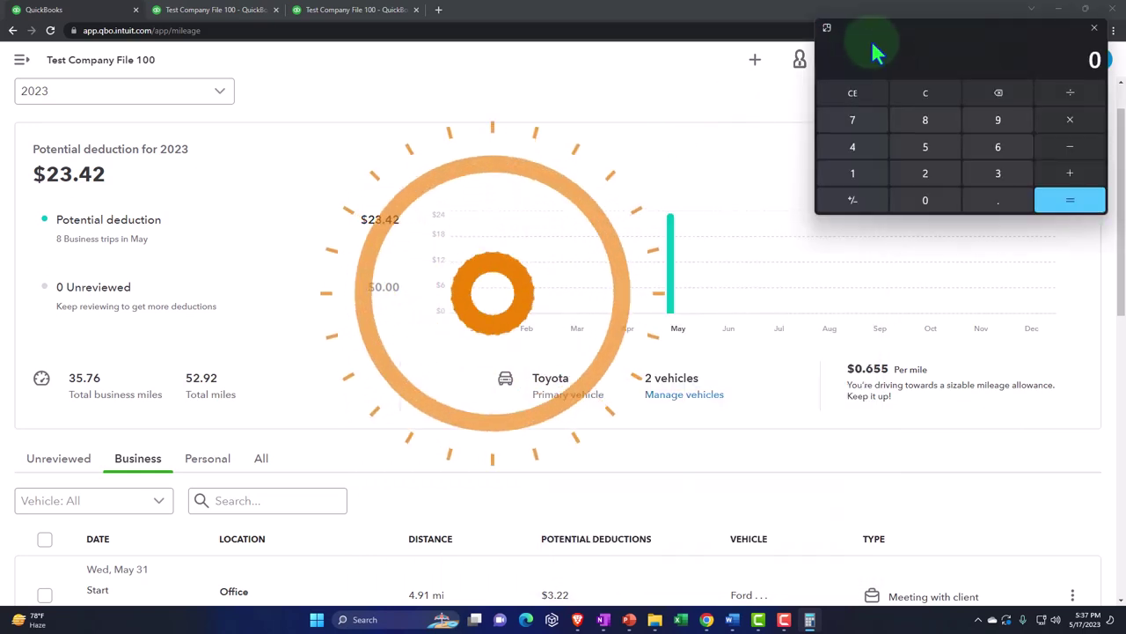
pyautogui.moveTo(875, 51); pyautogui.dragTo(353, 223)
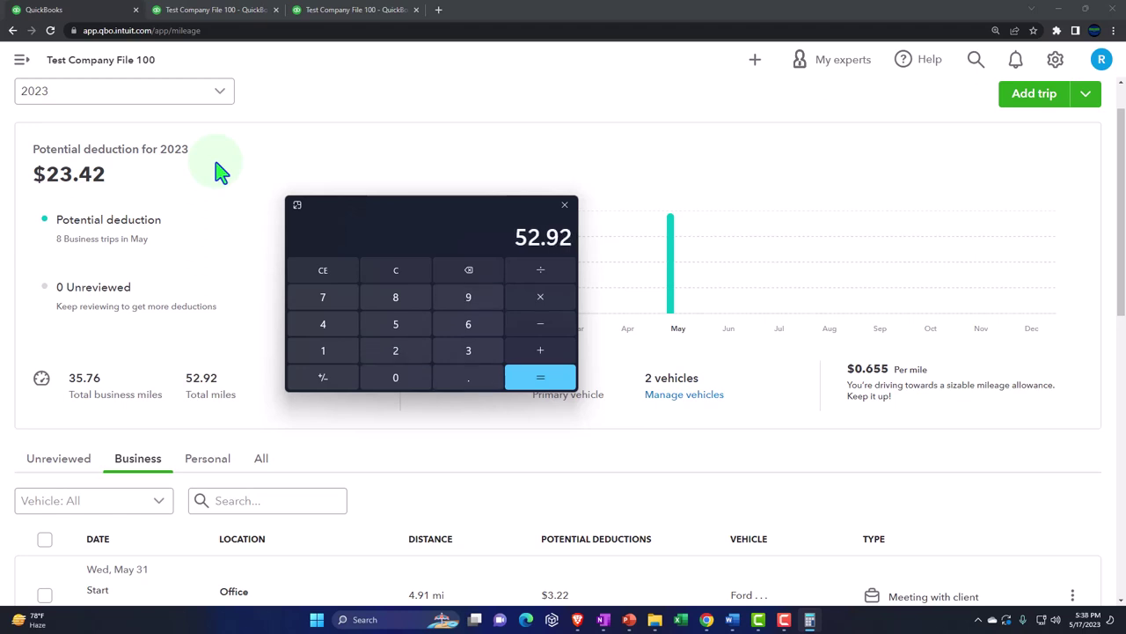
pyautogui.write('.7')
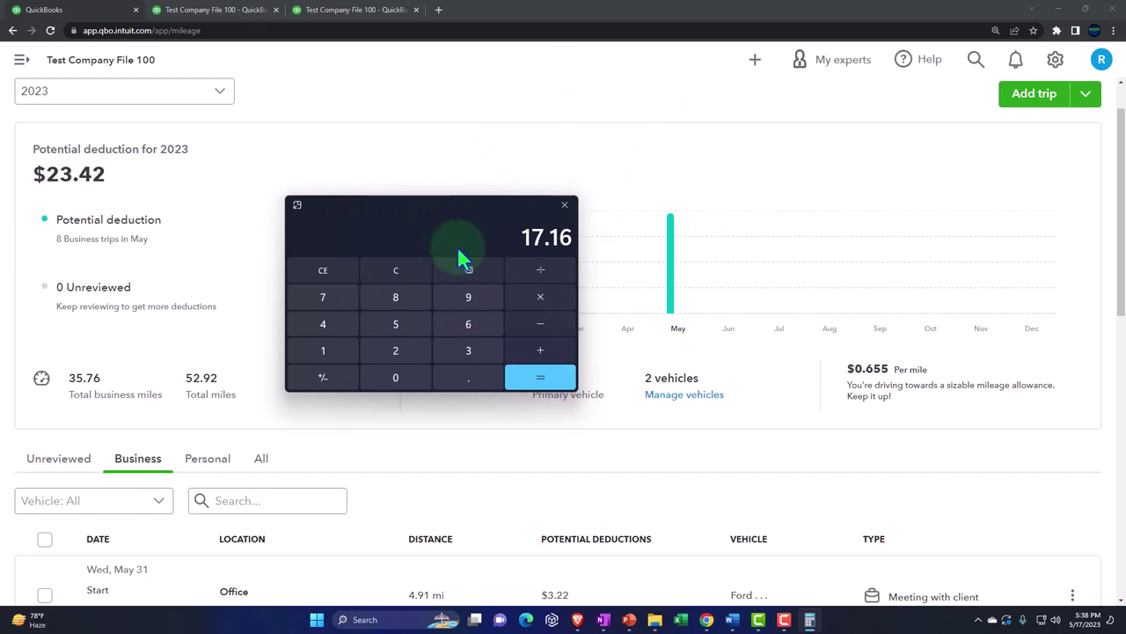
pyautogui.click(564, 206)
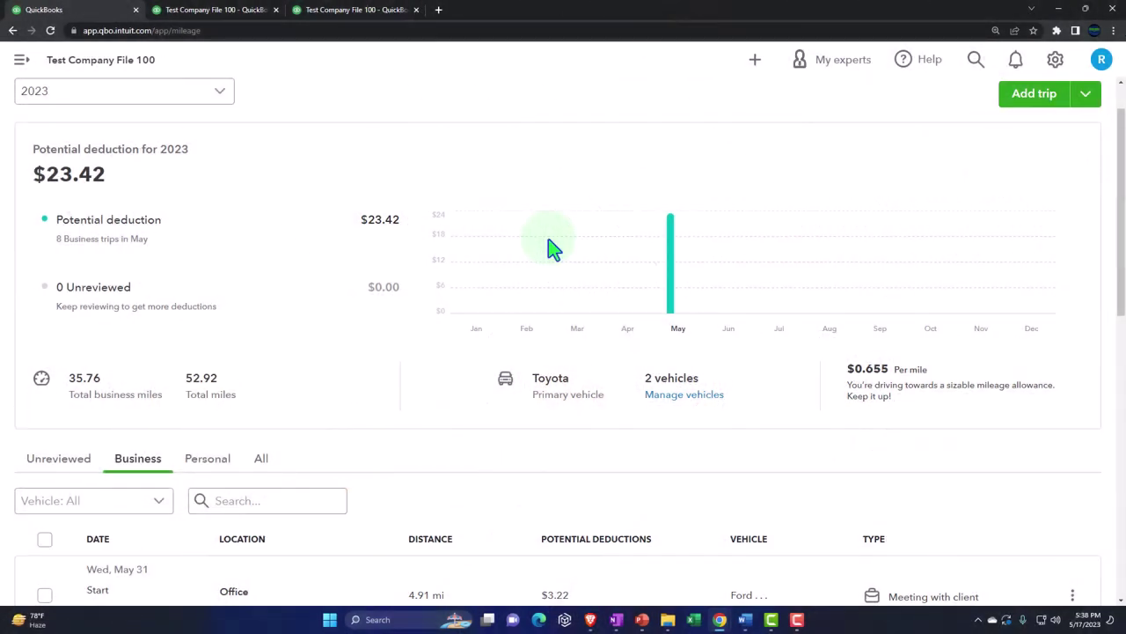
# - Expand the Add trip arrow menu listing Download Trips and Import Trips
pyautogui.scroll(-2, 553, 247)
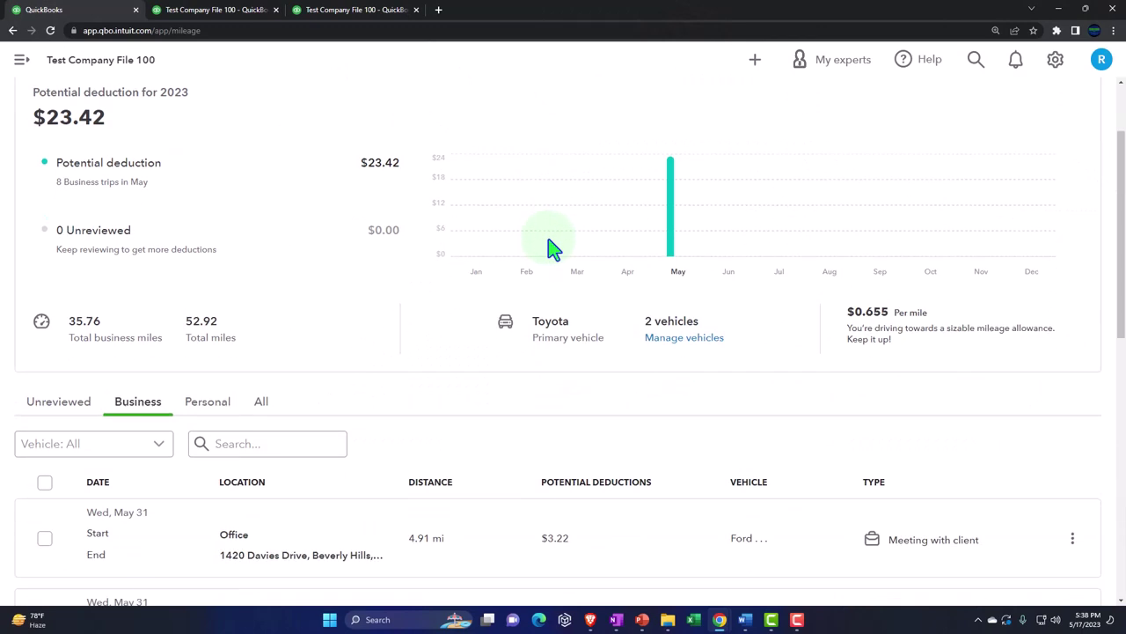
pyautogui.scroll(3, 550, 247)
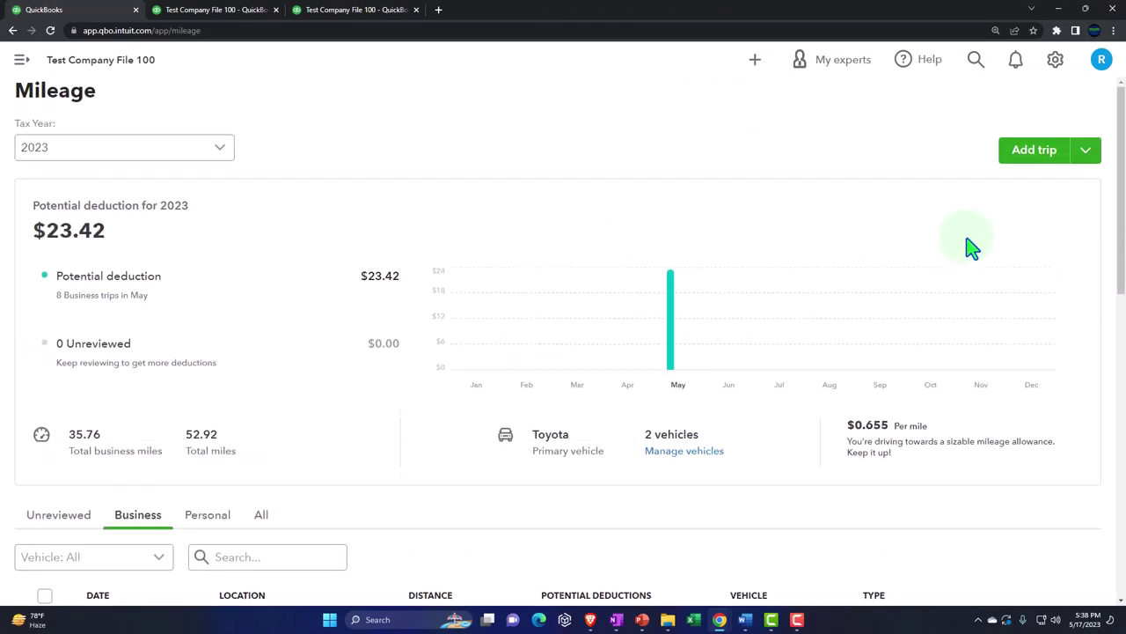
pyautogui.click(1086, 151)
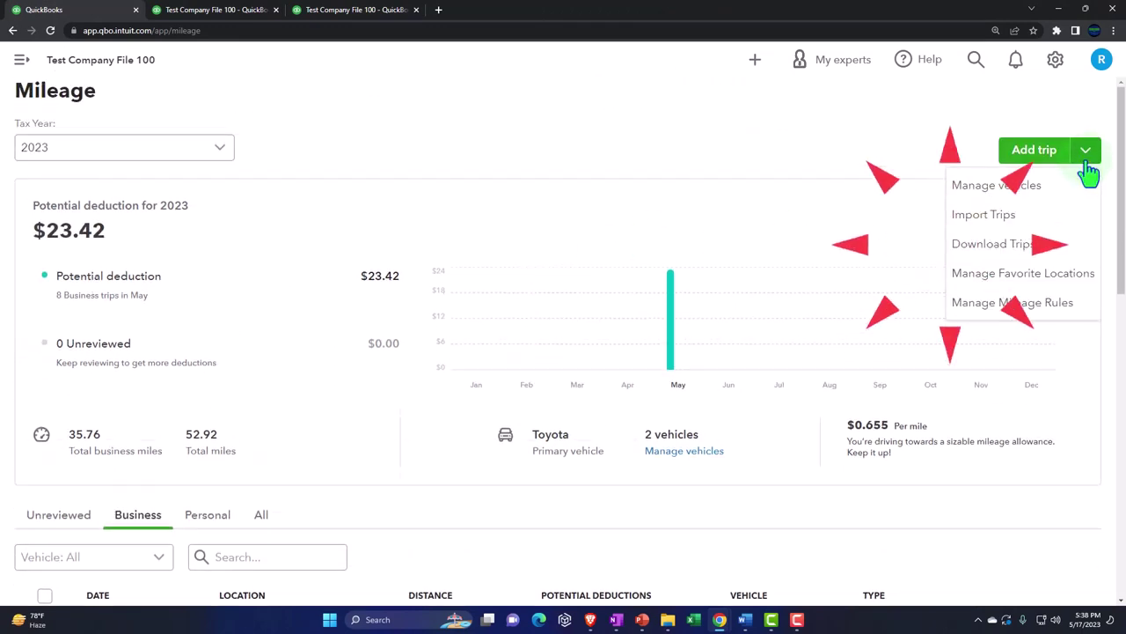
# - Choose Download Trips and open the downloaded mileage CSV file
pyautogui.click(1038, 256)
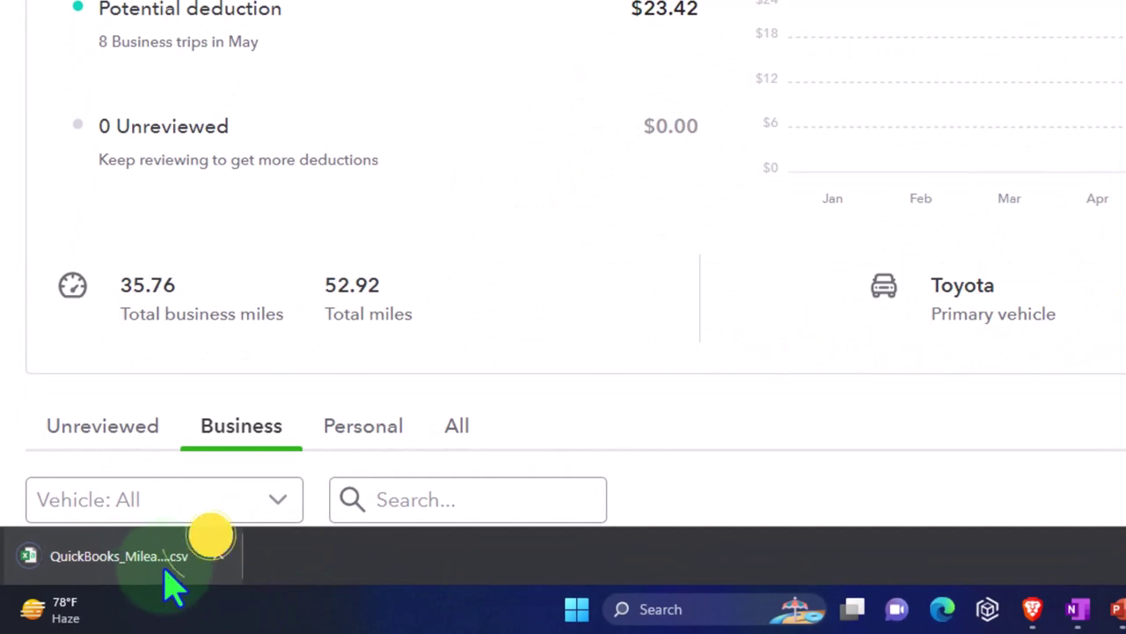
pyautogui.click(163, 567)
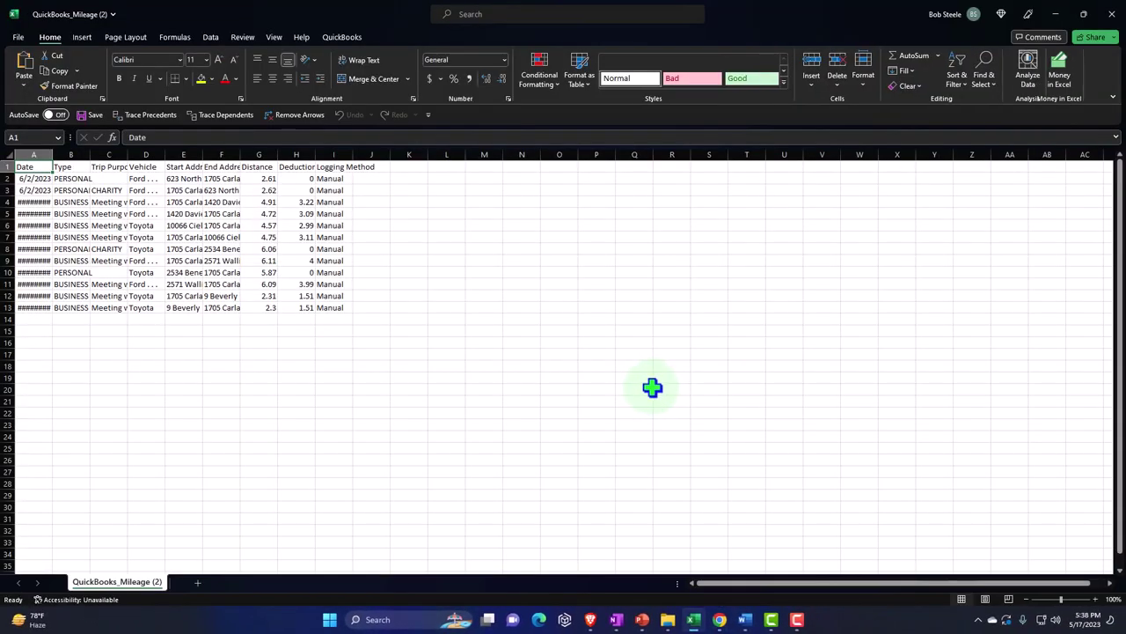
# - Autofit column A, then save the file to Pictures as Excel Workbook QuickBooks_Mileage (2)
pyautogui.click(264, 387)
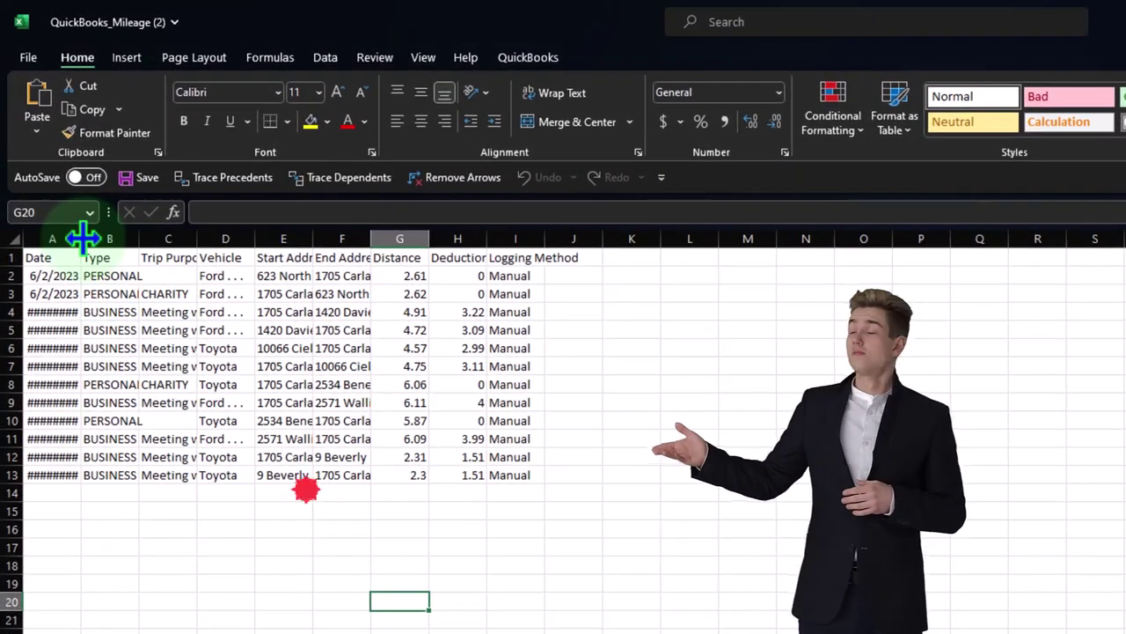
pyautogui.doubleClick(77, 226)
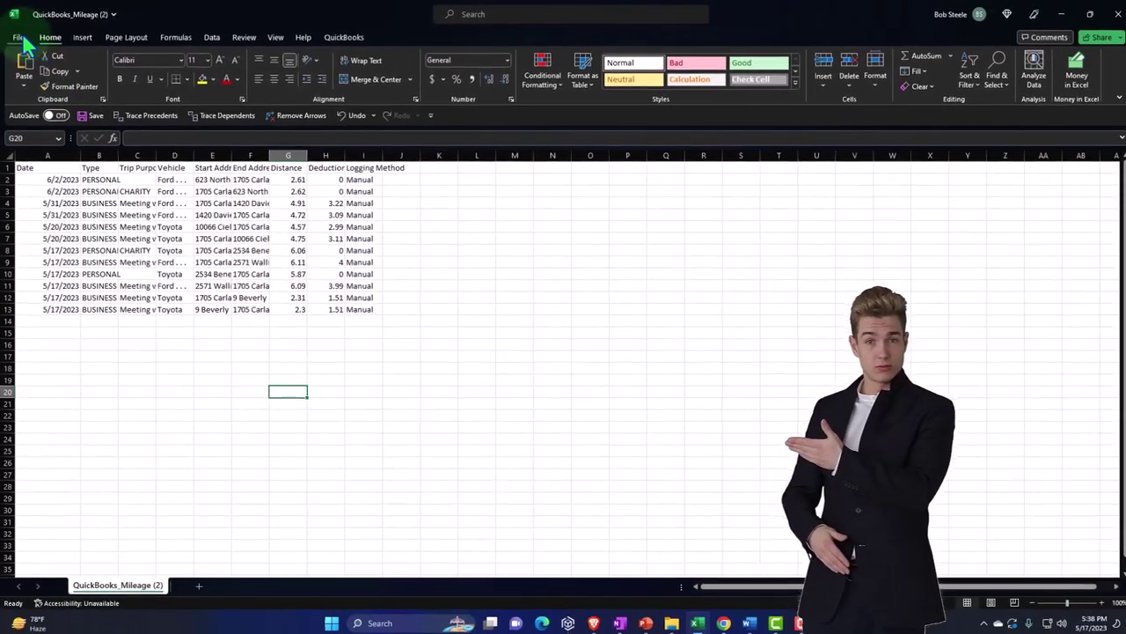
pyautogui.click(21, 40)
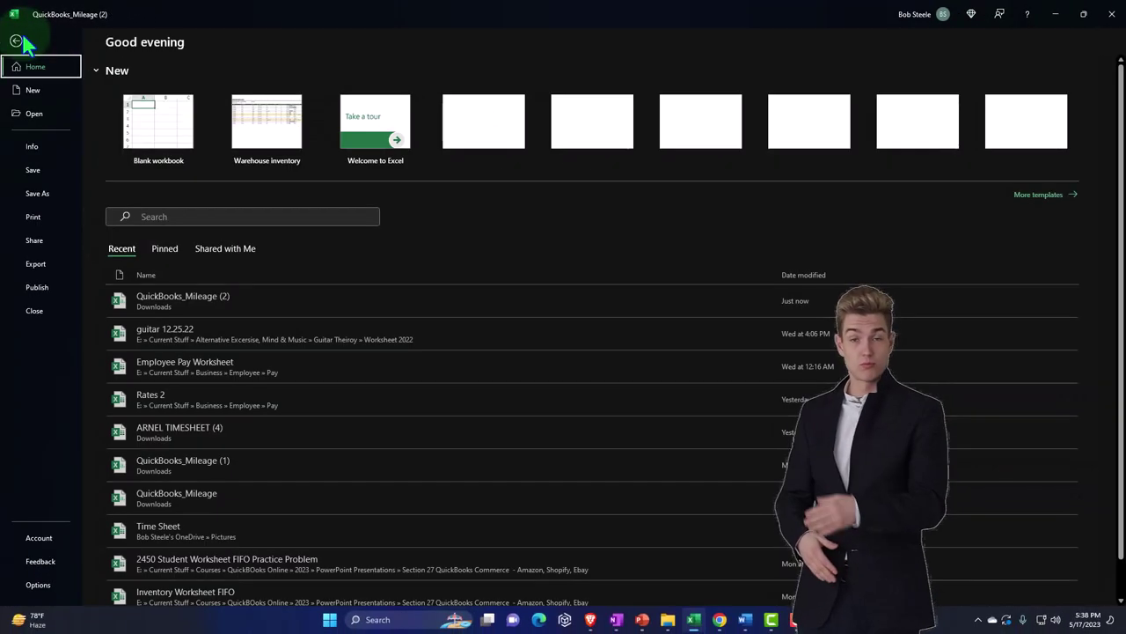
pyautogui.click(88, 312)
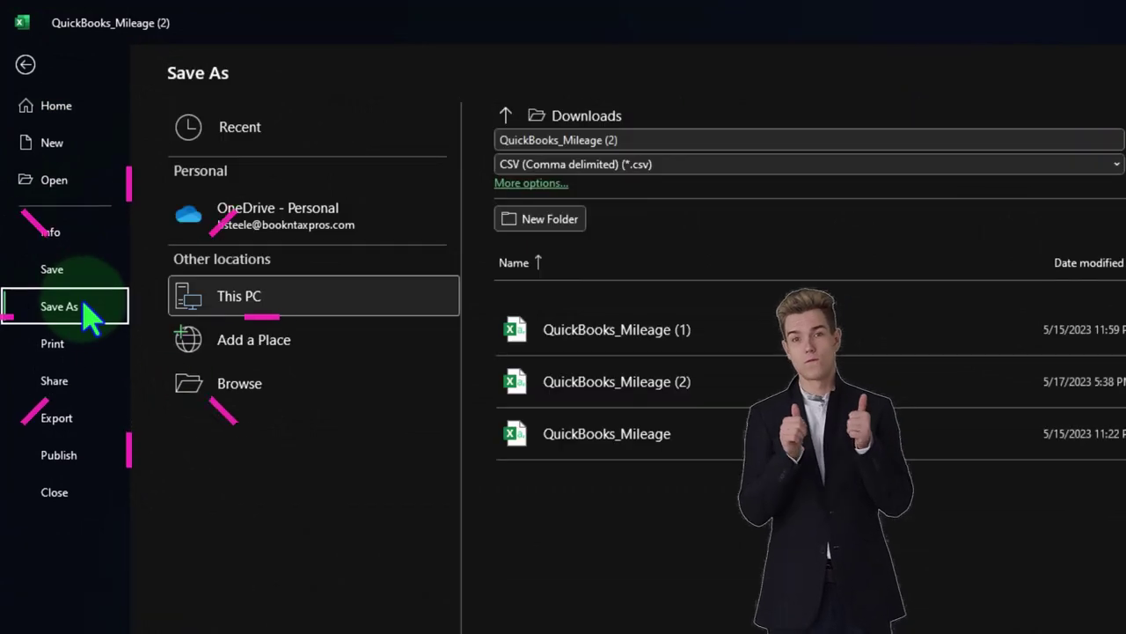
pyautogui.click(245, 394)
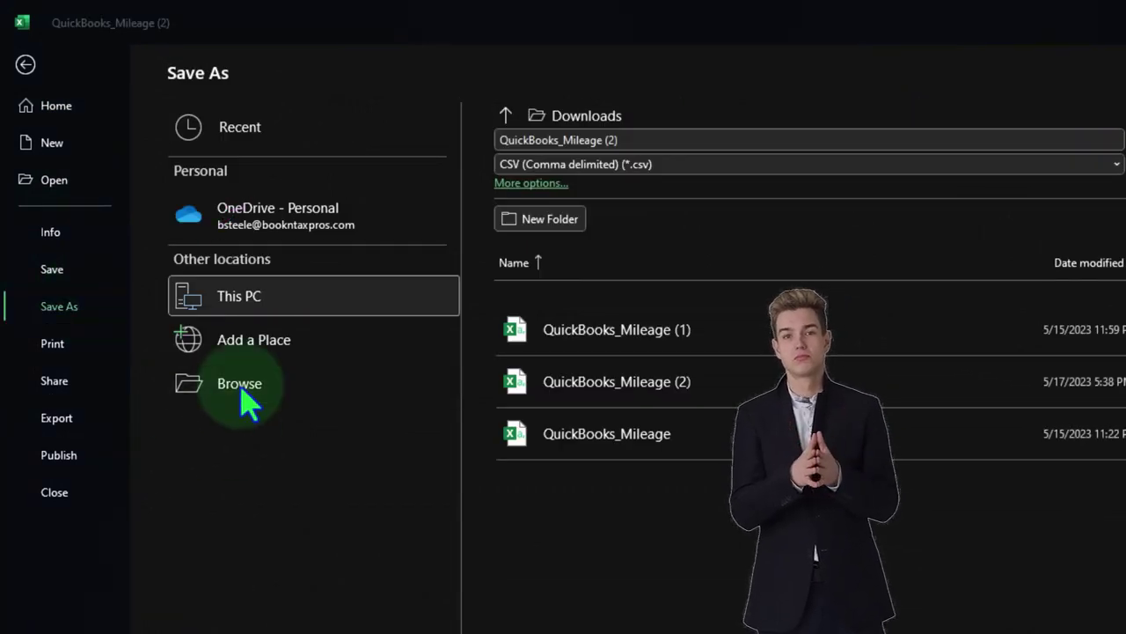
pyautogui.click(81, 247)
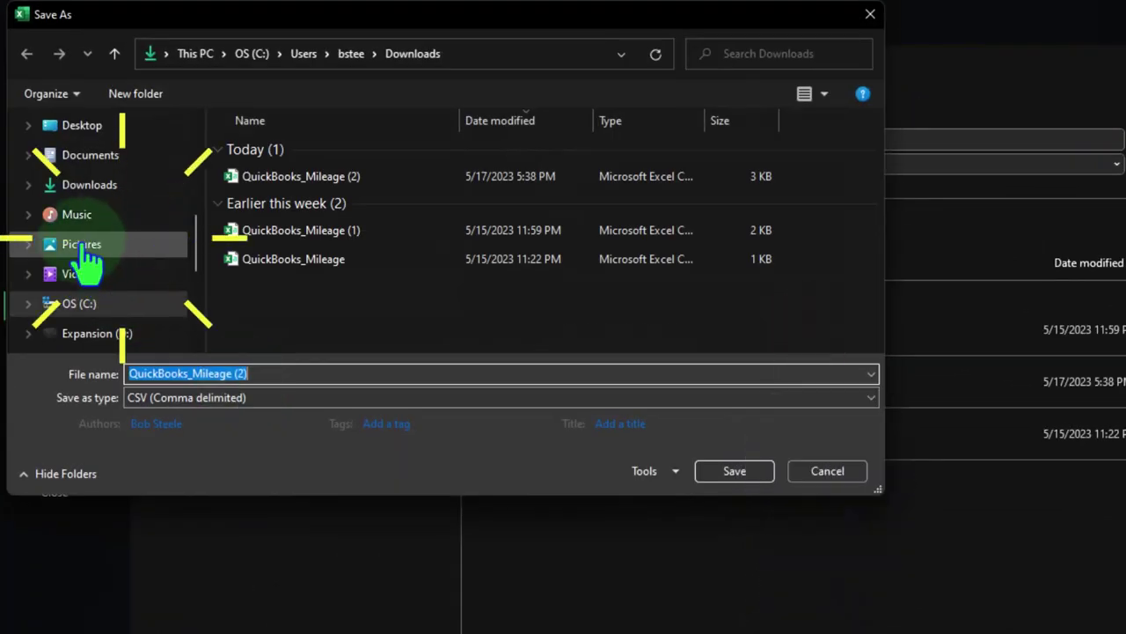
pyautogui.doubleClick(264, 376)
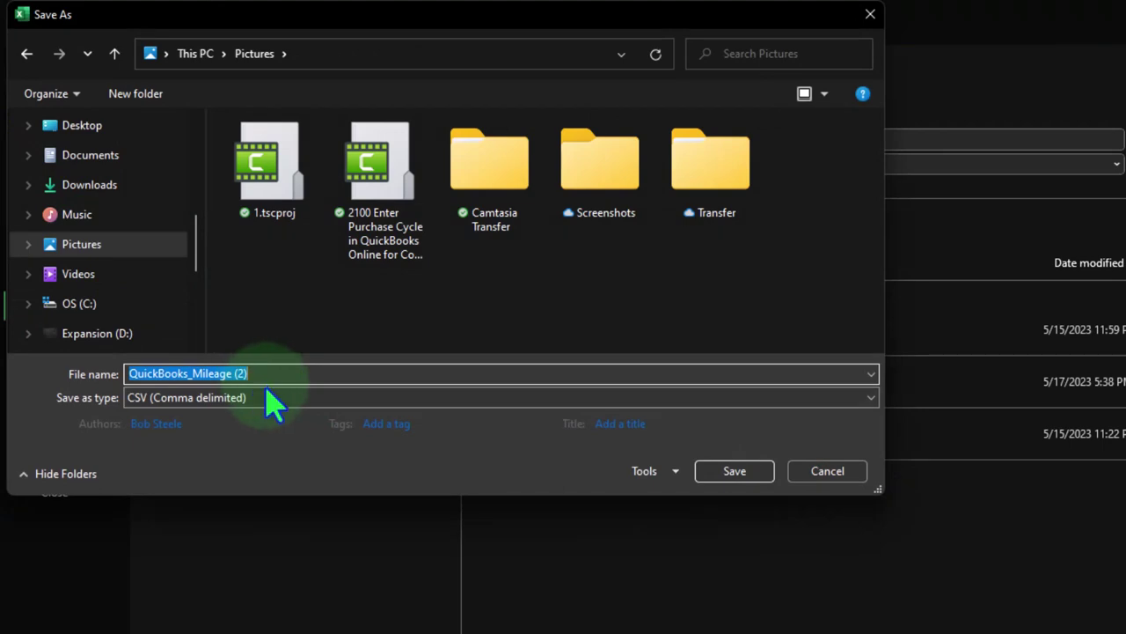
pyautogui.click(273, 400)
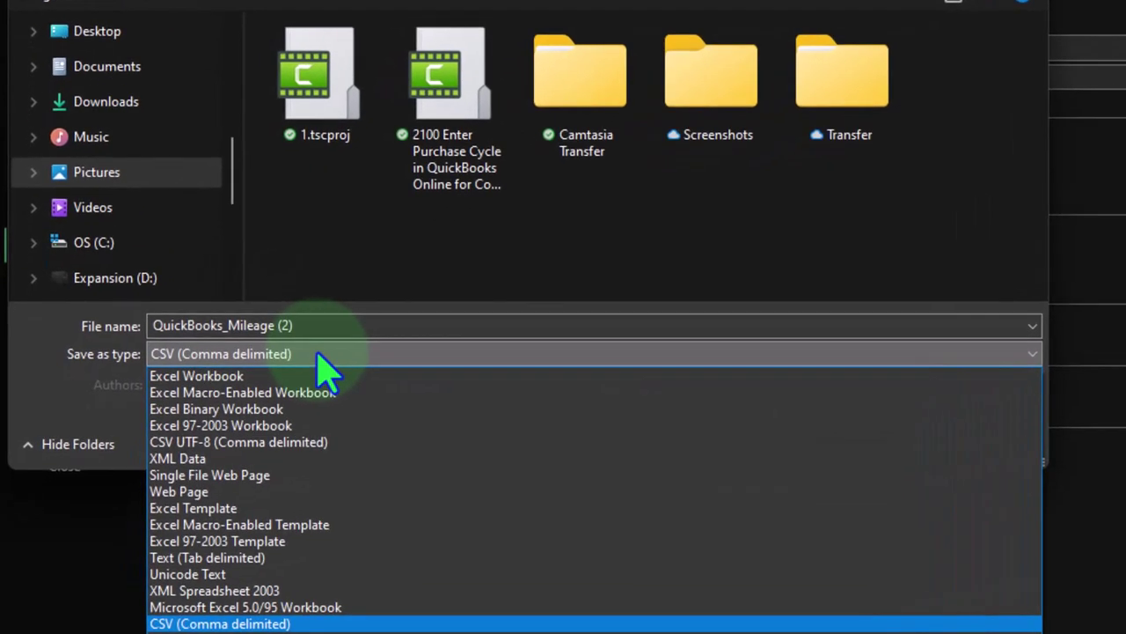
pyautogui.click(315, 376)
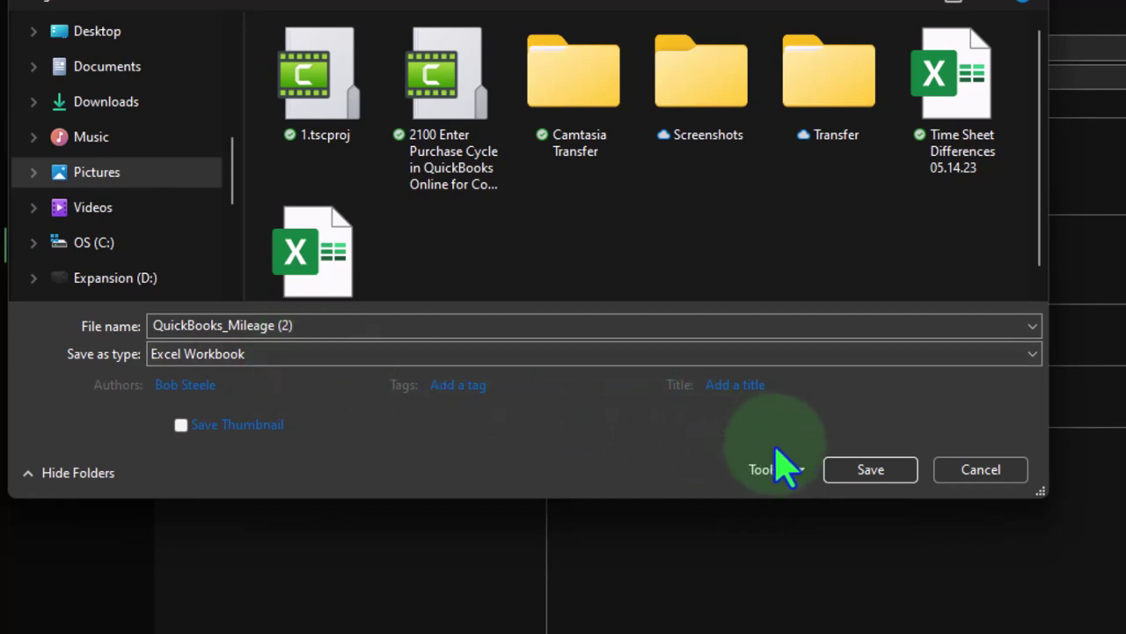
pyautogui.click(841, 466)
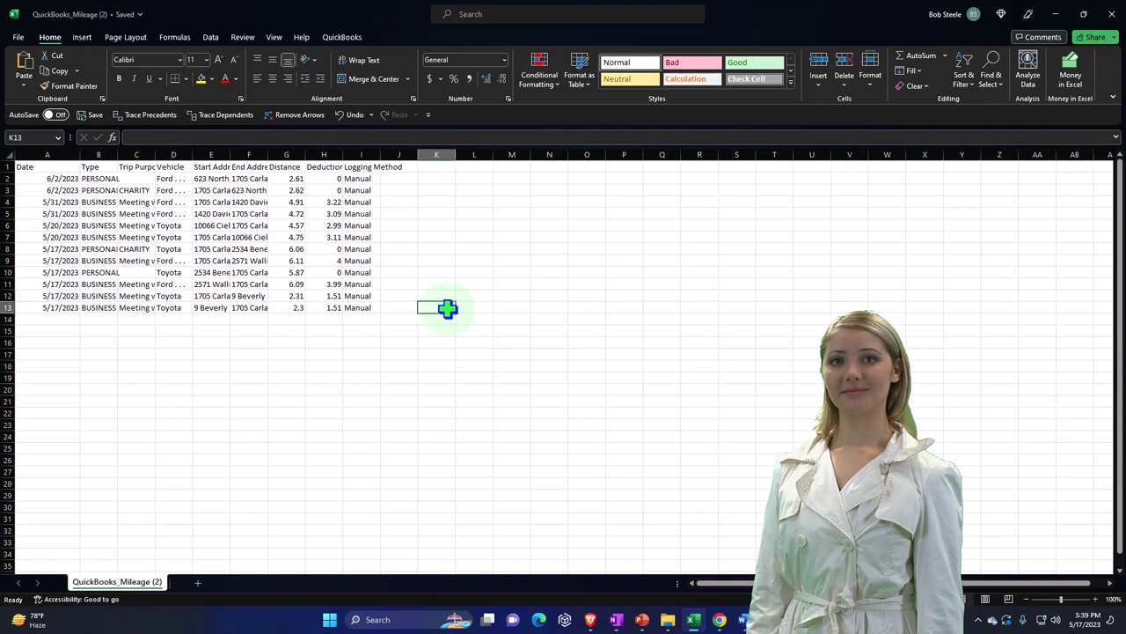
# - Autofit columns A through I to their contents and widen the Vehicle column slightly
pyautogui.doubleClick(79, 155)
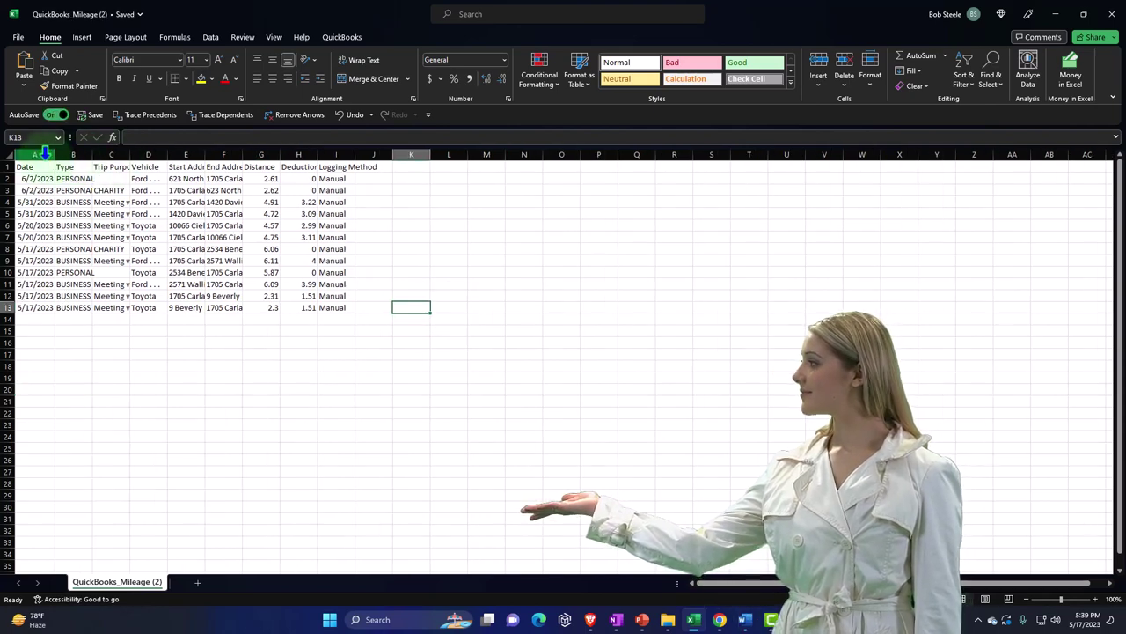
pyautogui.click(147, 435)
pyautogui.scroll(7, 101, 426)
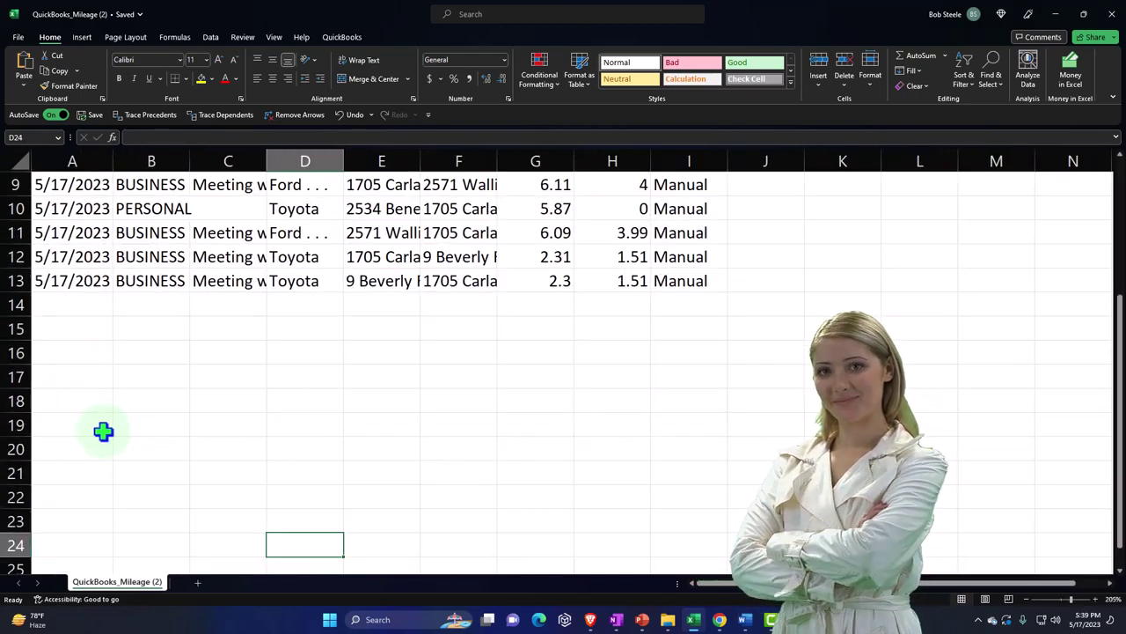
pyautogui.scroll(3, 101, 431)
pyautogui.click(123, 401)
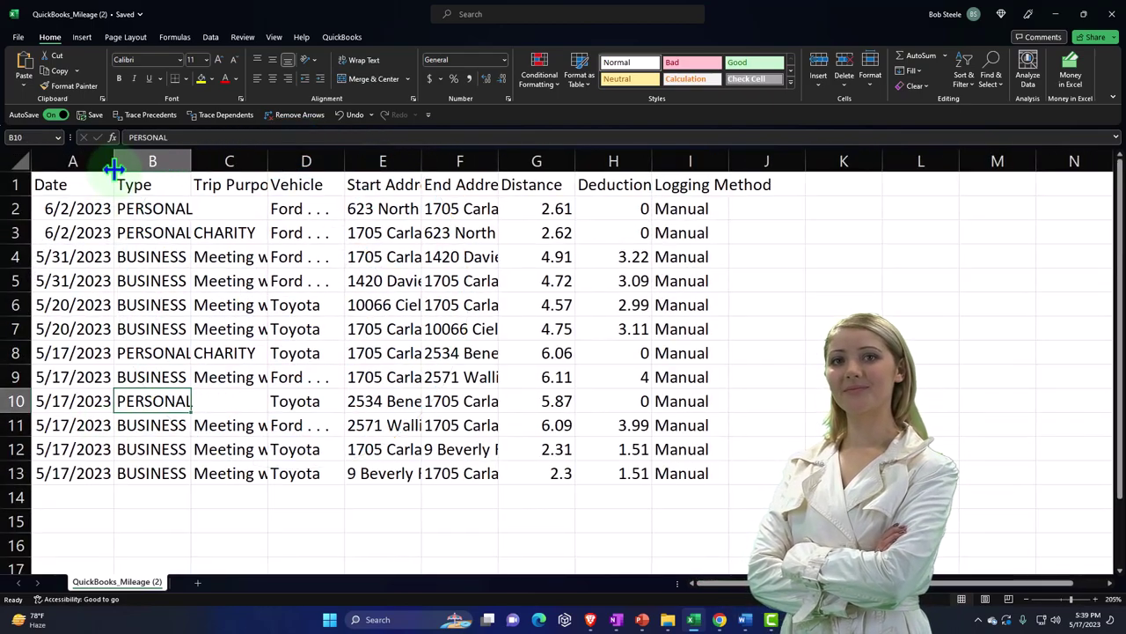
pyautogui.moveTo(100, 154); pyautogui.dragTo(721, 152)
pyautogui.doubleClick(730, 155)
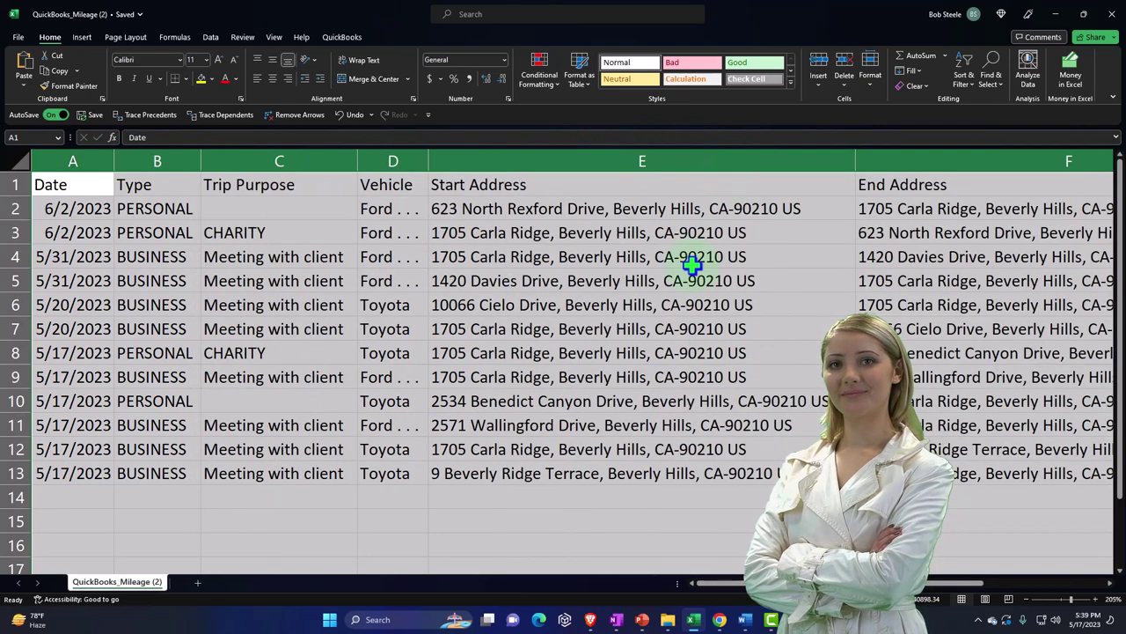
pyautogui.click(464, 256)
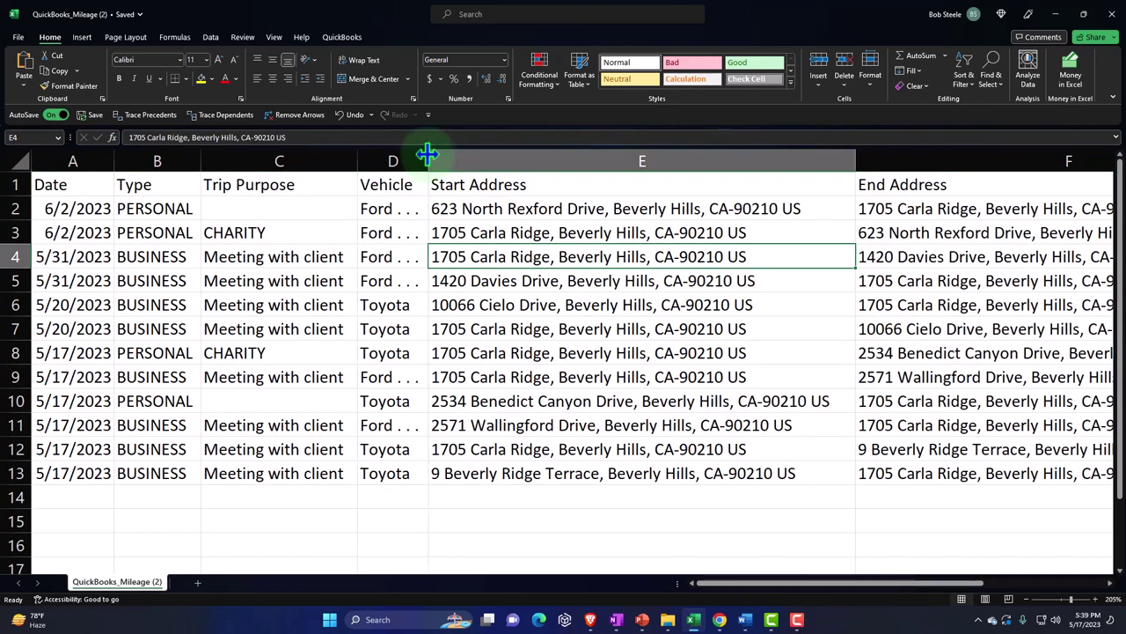
pyautogui.moveTo(426, 155); pyautogui.dragTo(432, 155)
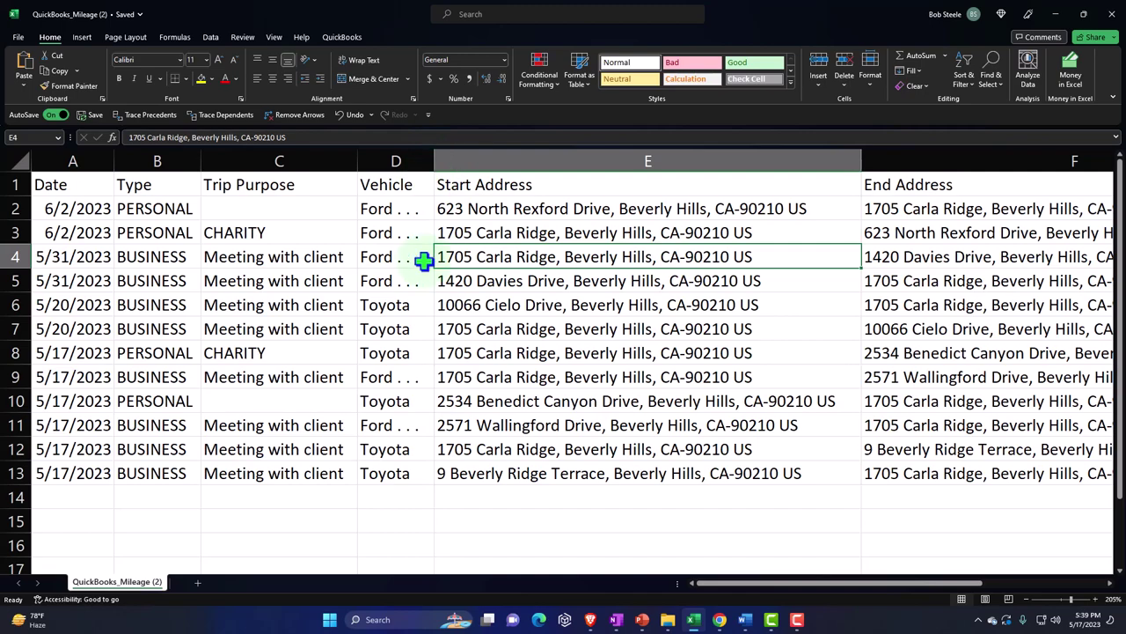
# - Give the header row a grey fill colour
pyautogui.moveTo(77, 188); pyautogui.dragTo(623, 182)
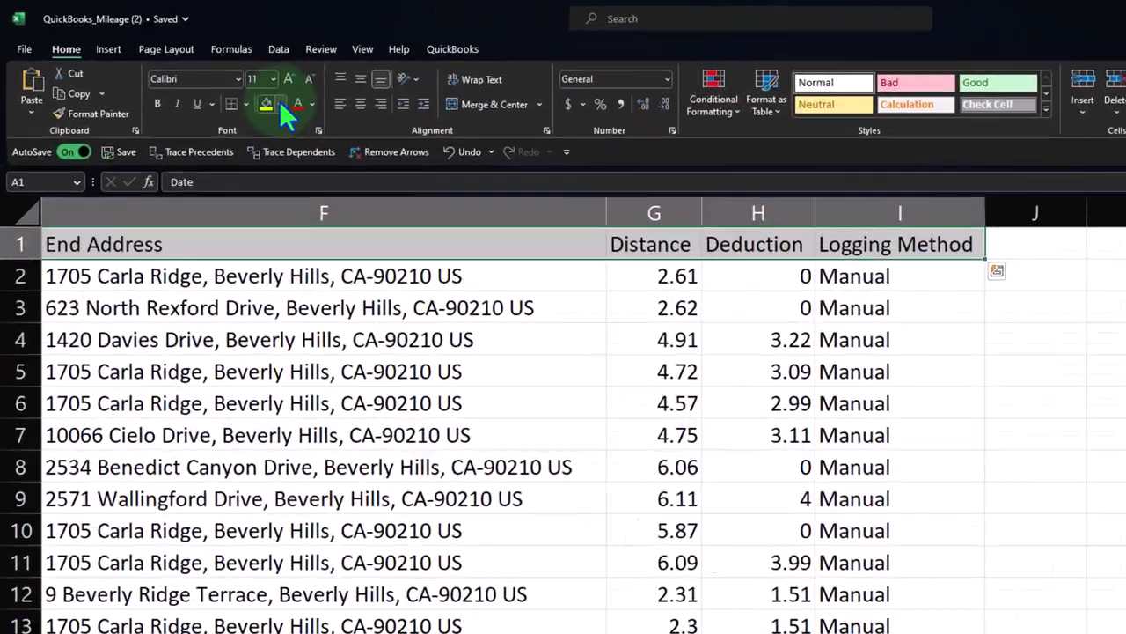
pyautogui.click(211, 78)
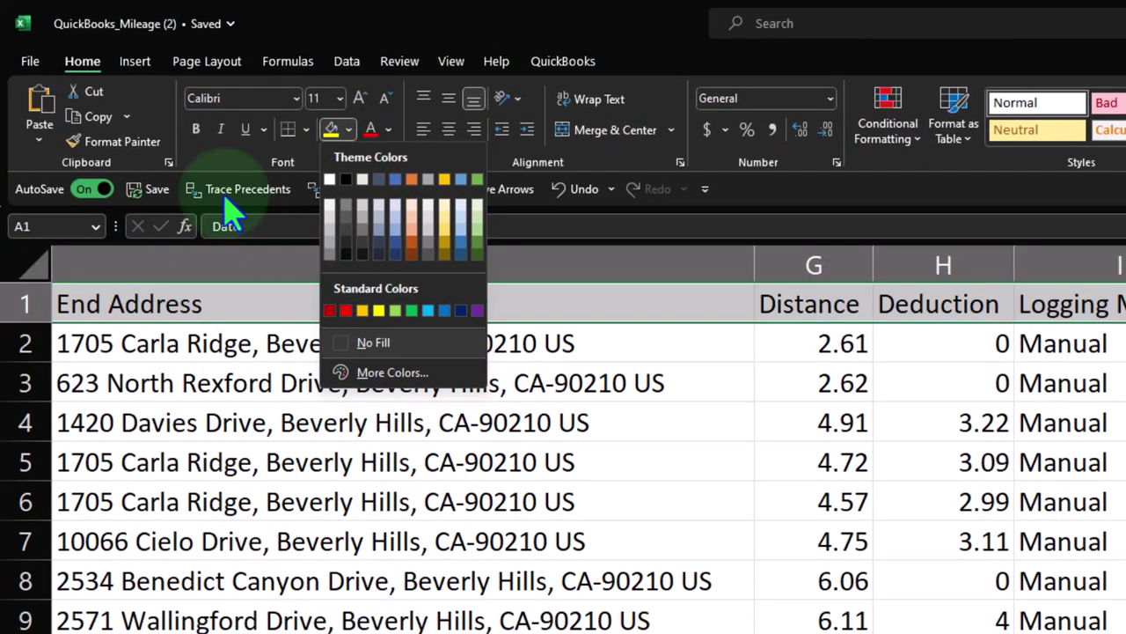
pyautogui.click(195, 129)
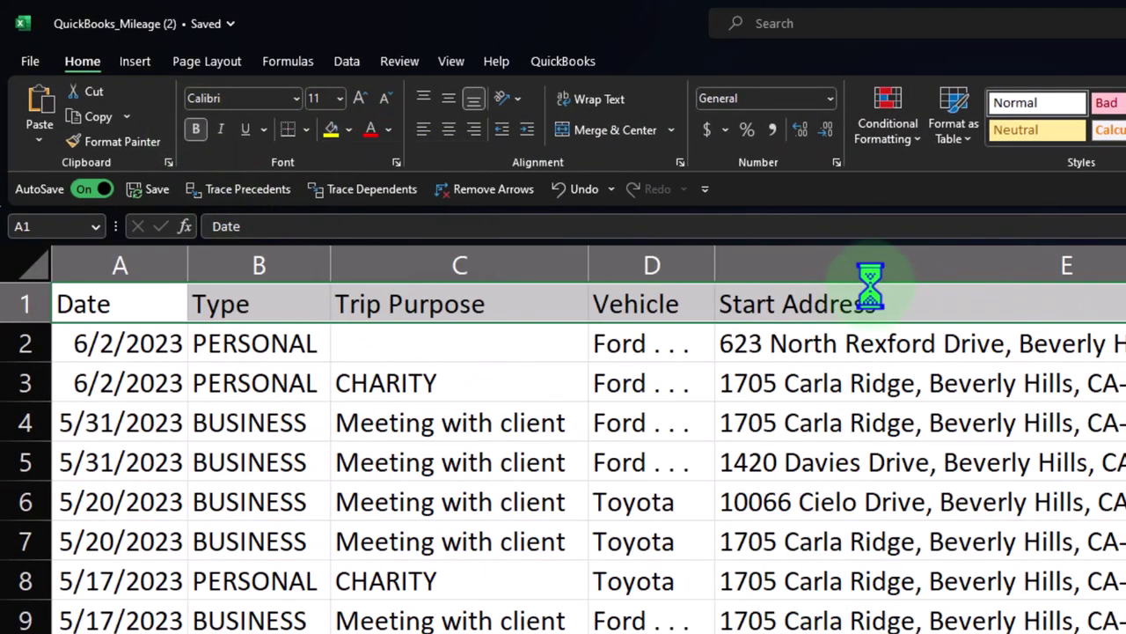
pyautogui.click(136, 63)
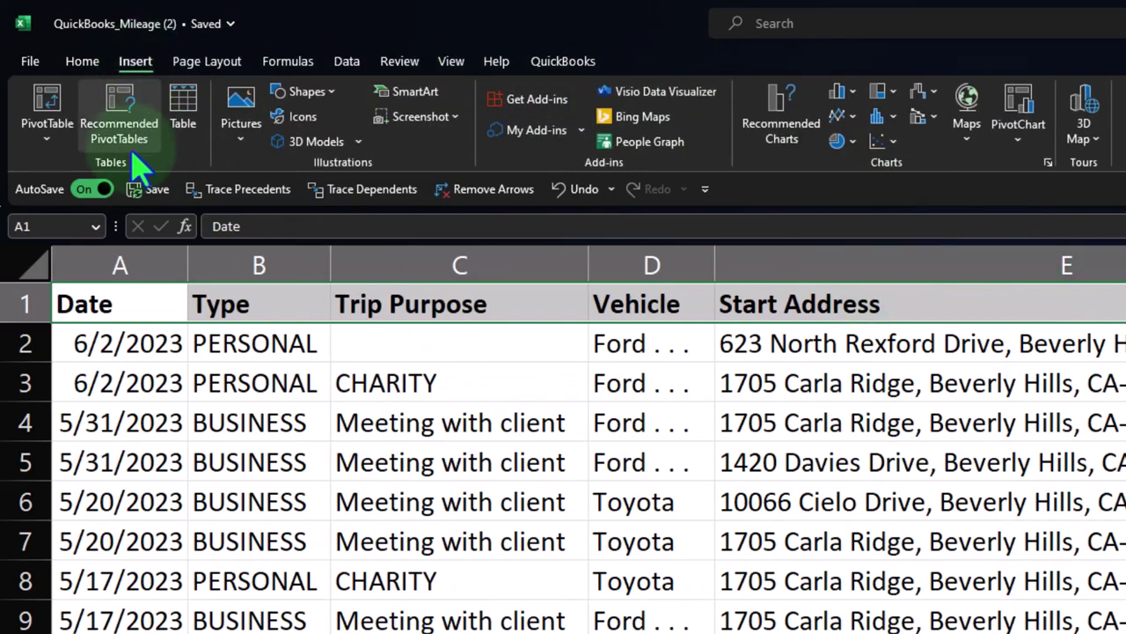
pyautogui.click(183, 104)
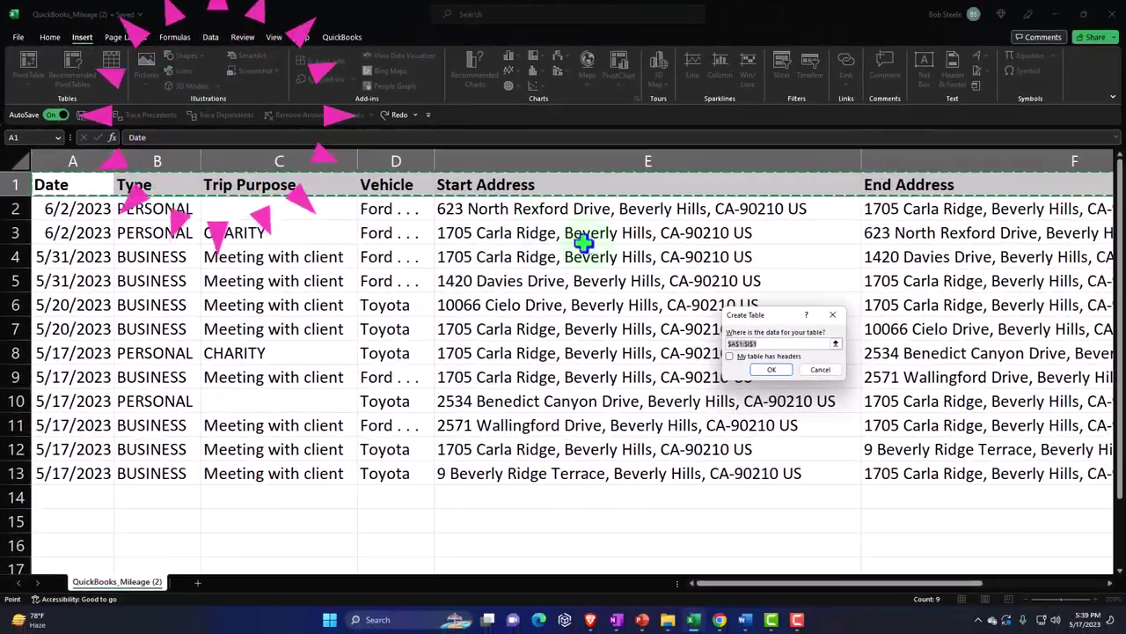
pyautogui.click(833, 315)
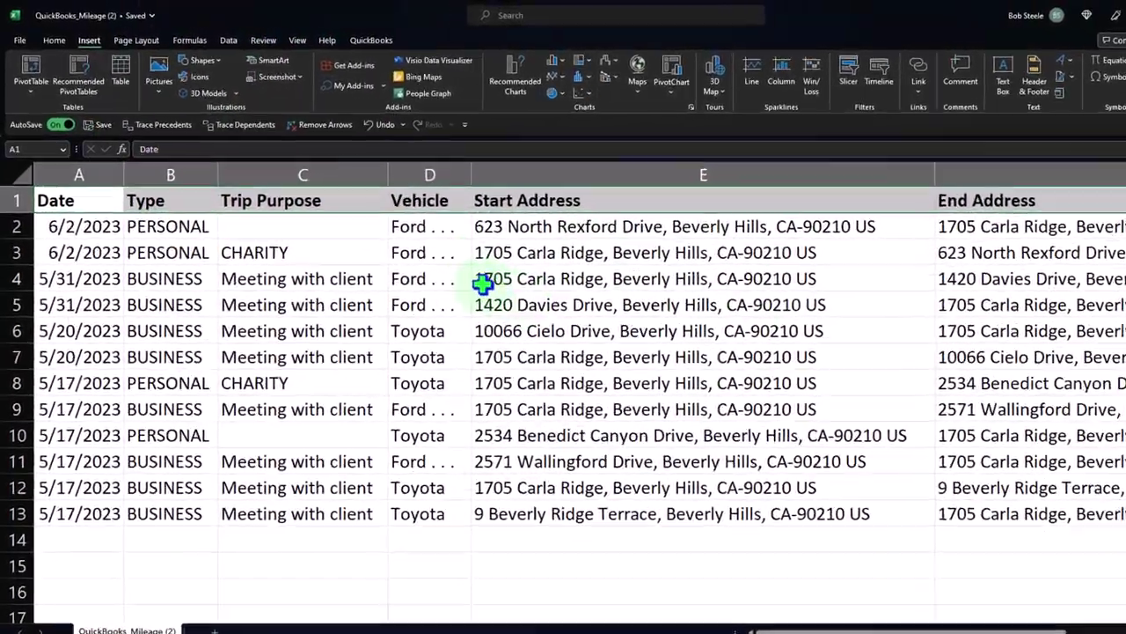
pyautogui.click(447, 259)
pyautogui.click(161, 92)
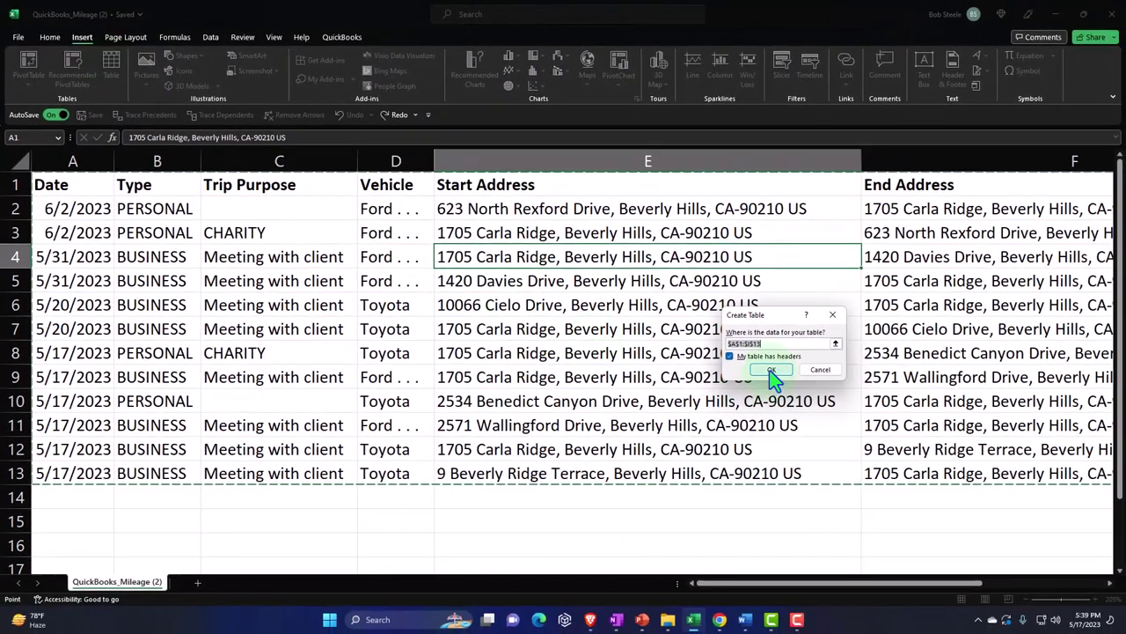
pyautogui.click(772, 373)
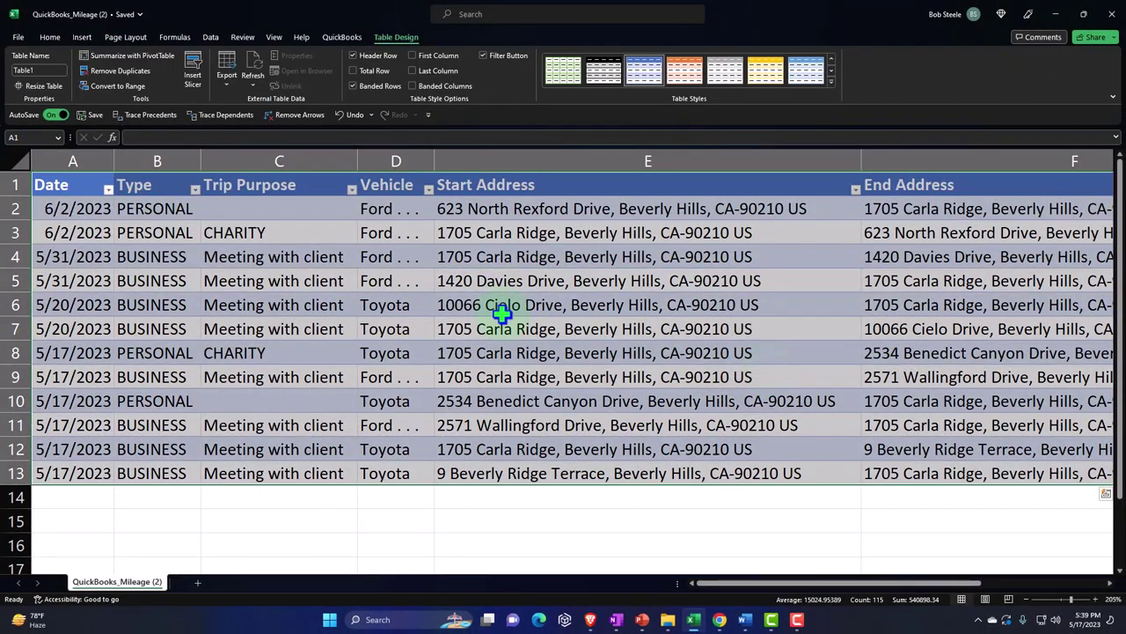
pyautogui.moveTo(861, 163); pyautogui.dragTo(755, 167)
pyautogui.moveTo(747, 585); pyautogui.dragTo(826, 585)
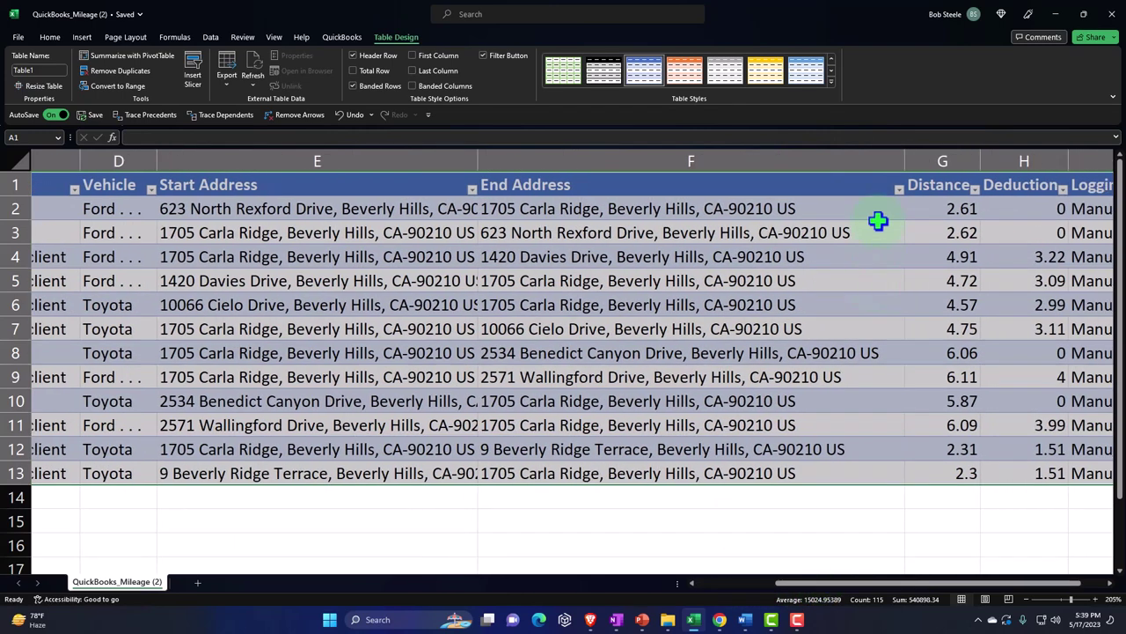
pyautogui.moveTo(908, 161); pyautogui.dragTo(634, 164)
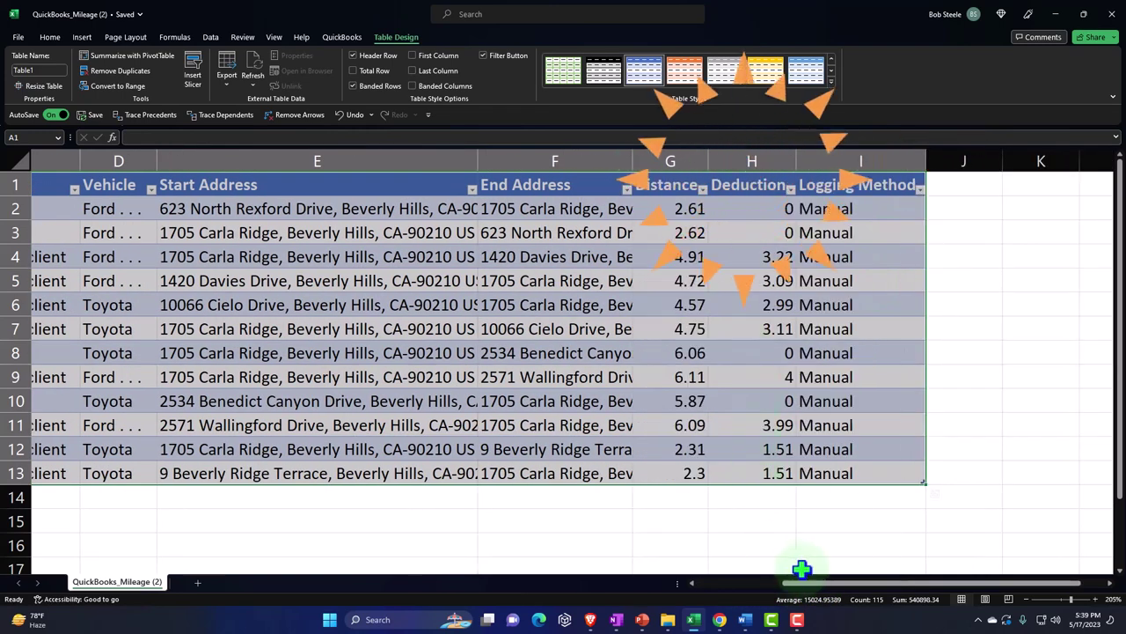
pyautogui.moveTo(804, 583); pyautogui.dragTo(720, 588)
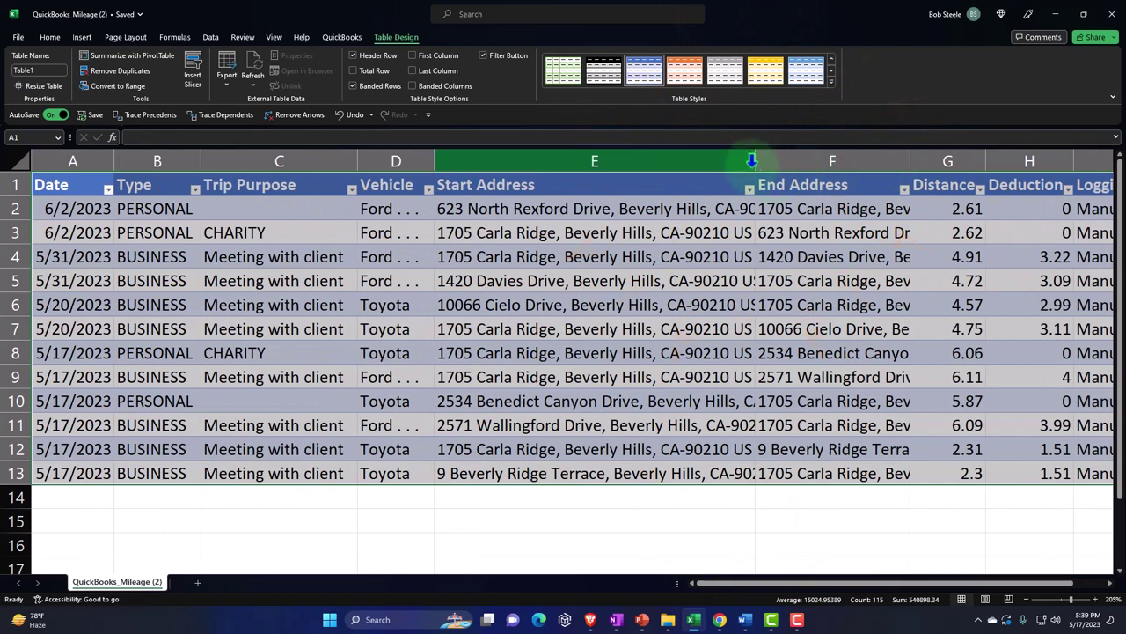
pyautogui.moveTo(755, 158); pyautogui.dragTo(561, 156)
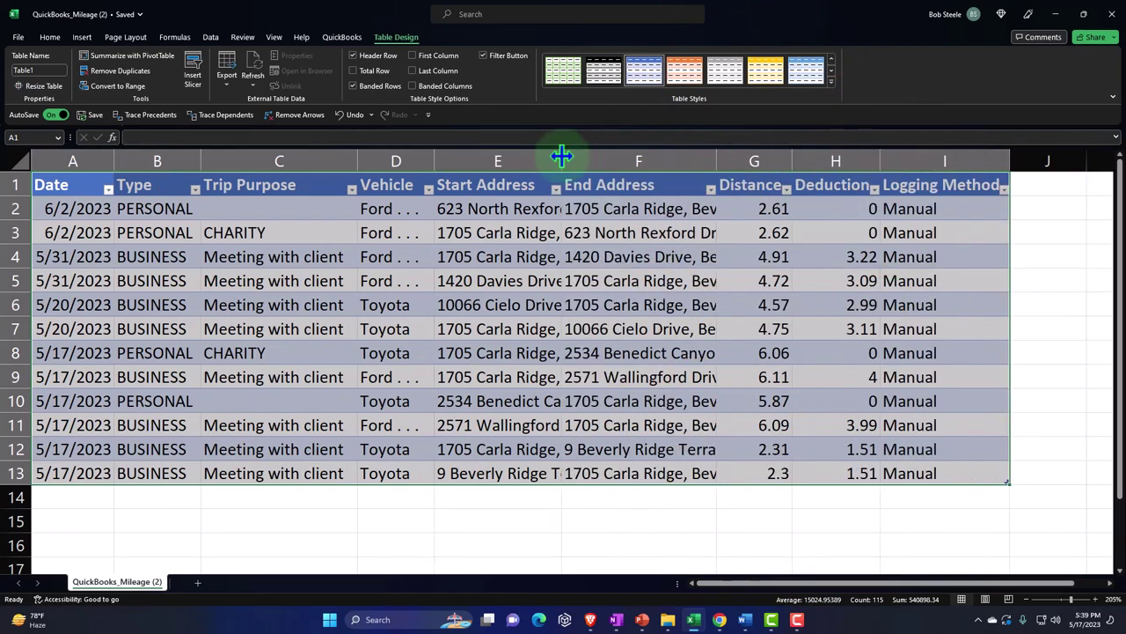
pyautogui.click(758, 258)
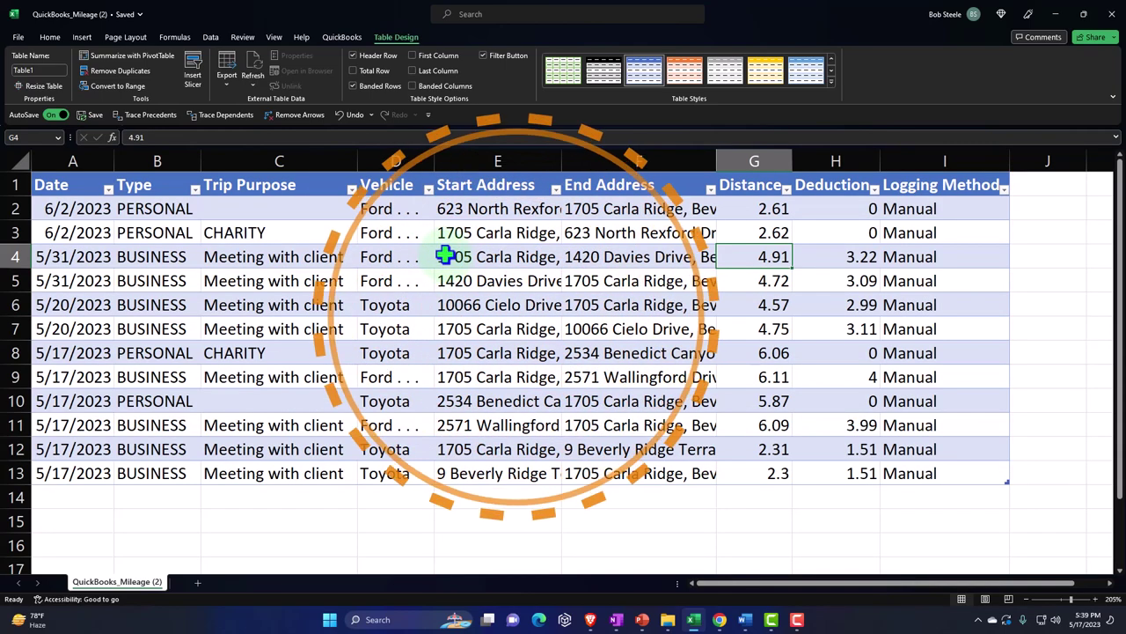
# - Turn on the table's Total row and set the Distance total to Sum (52.92)
pyautogui.click(429, 232)
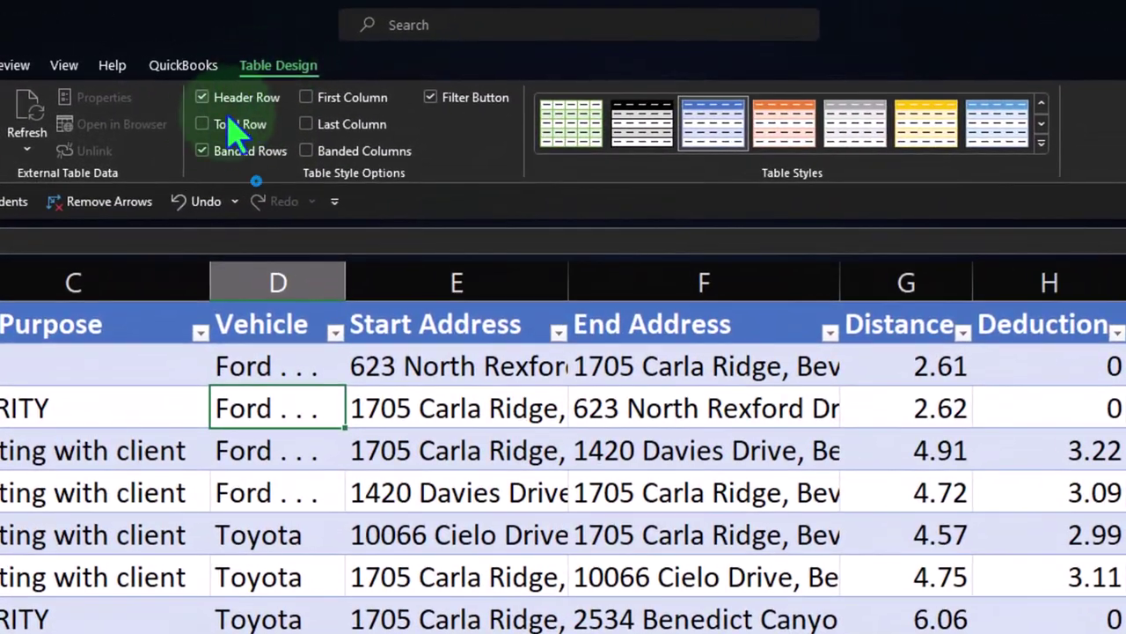
pyautogui.click(285, 95)
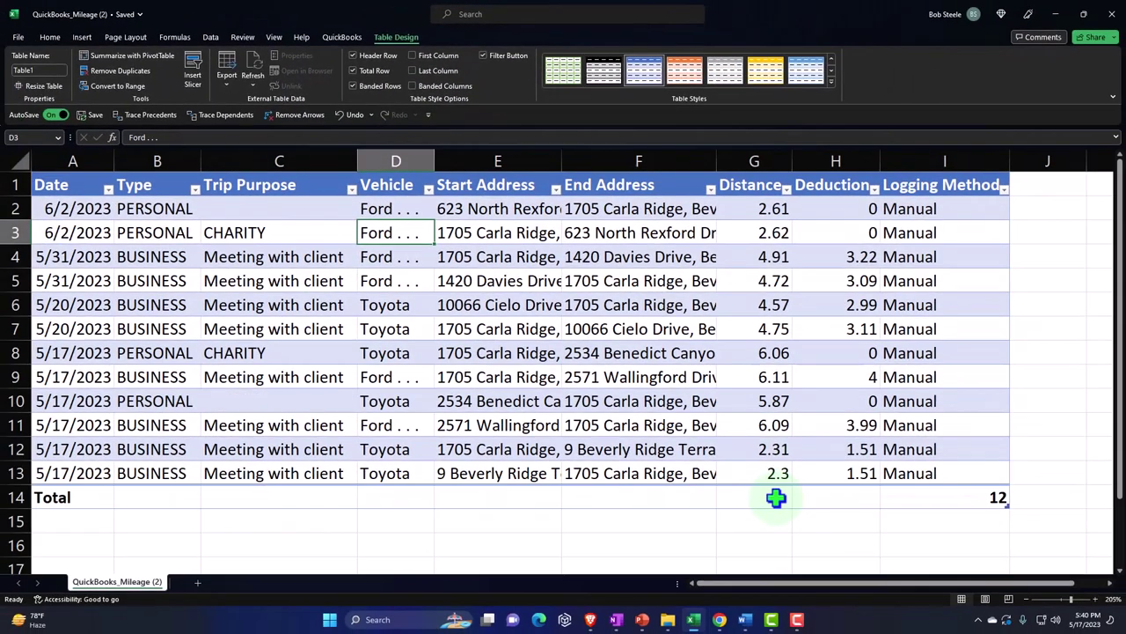
pyautogui.click(775, 498)
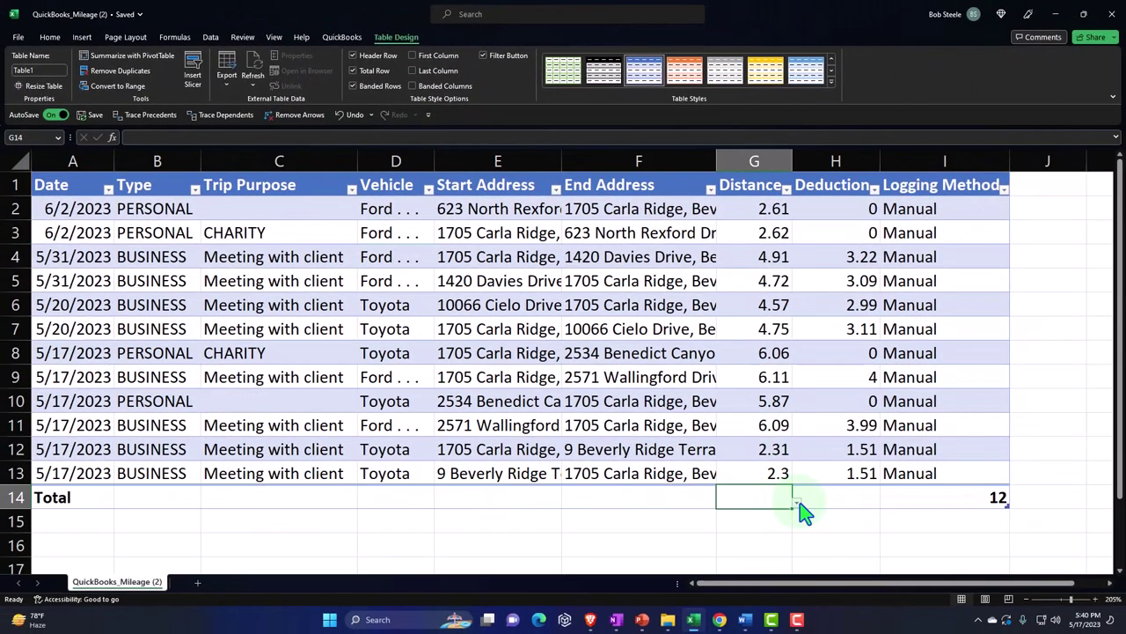
pyautogui.click(797, 505)
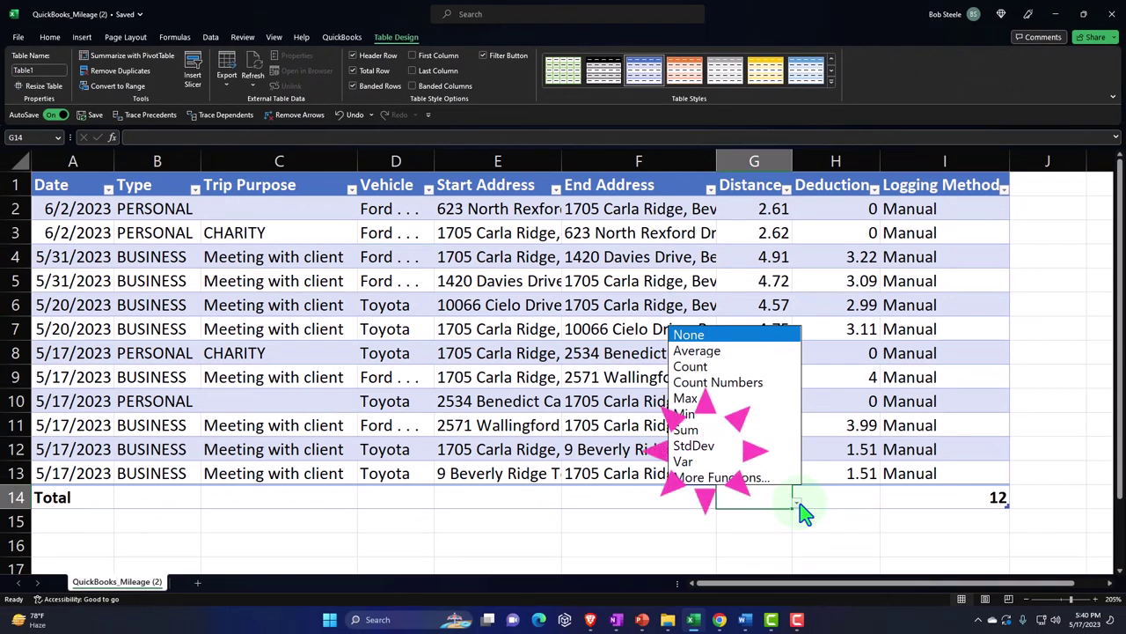
pyautogui.click(711, 430)
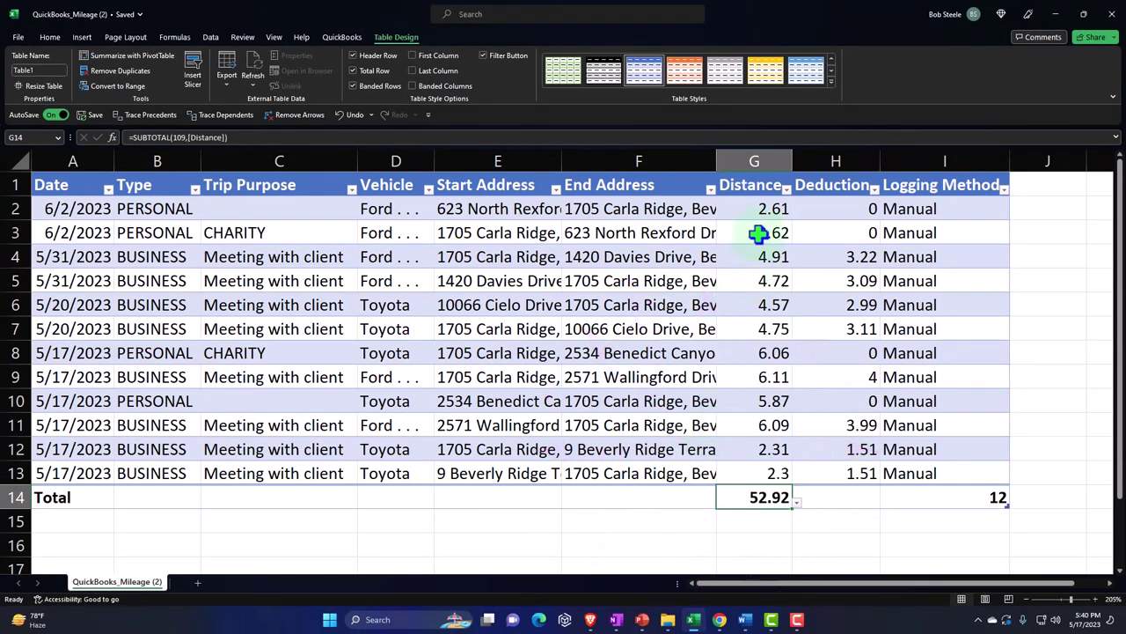
pyautogui.moveTo(757, 209)
pyautogui.mouseDown()
pyautogui.moveTo(756, 396)
pyautogui.moveTo(770, 482)
pyautogui.moveTo(744, 188)
pyautogui.mouseUp()
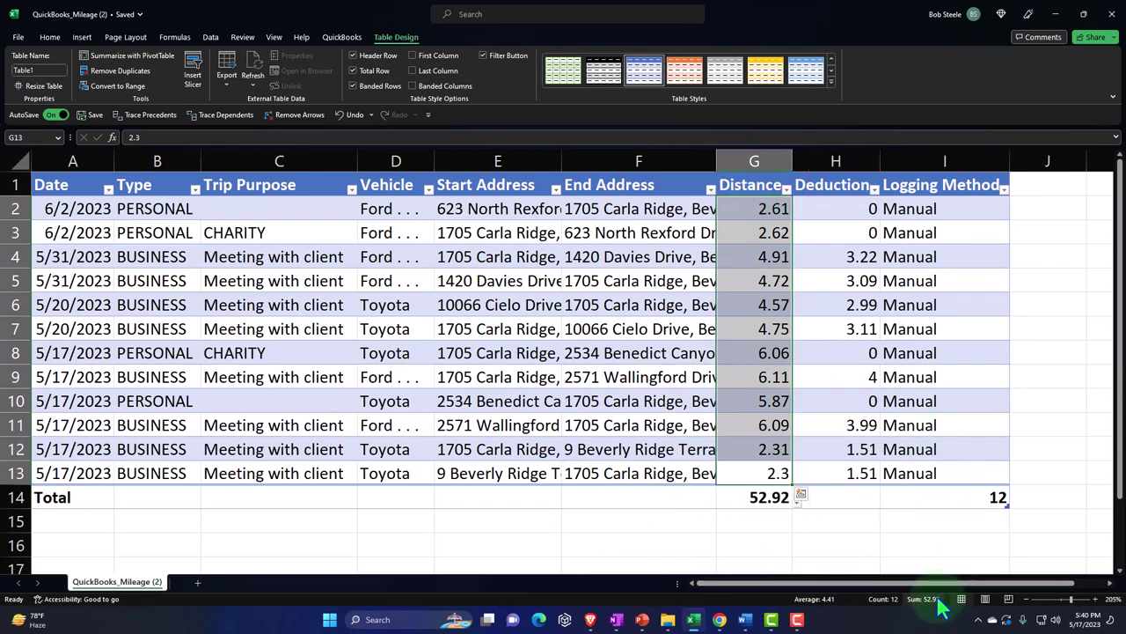
# - Set the Deduction total to Sum, giving 23.42
pyautogui.click(865, 498)
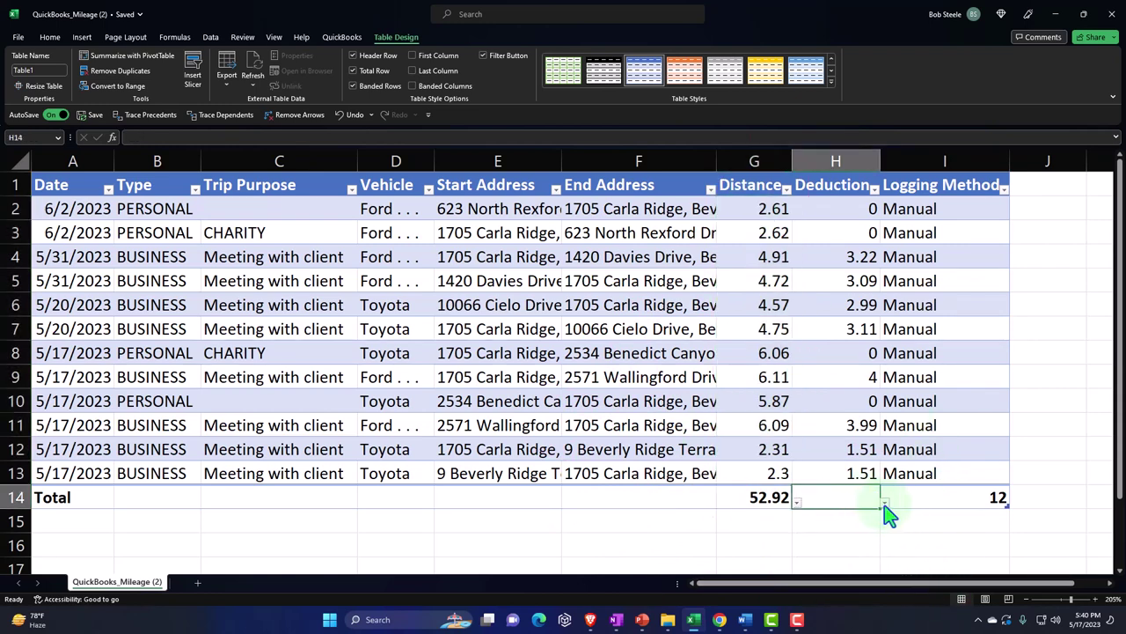
pyautogui.click(885, 504)
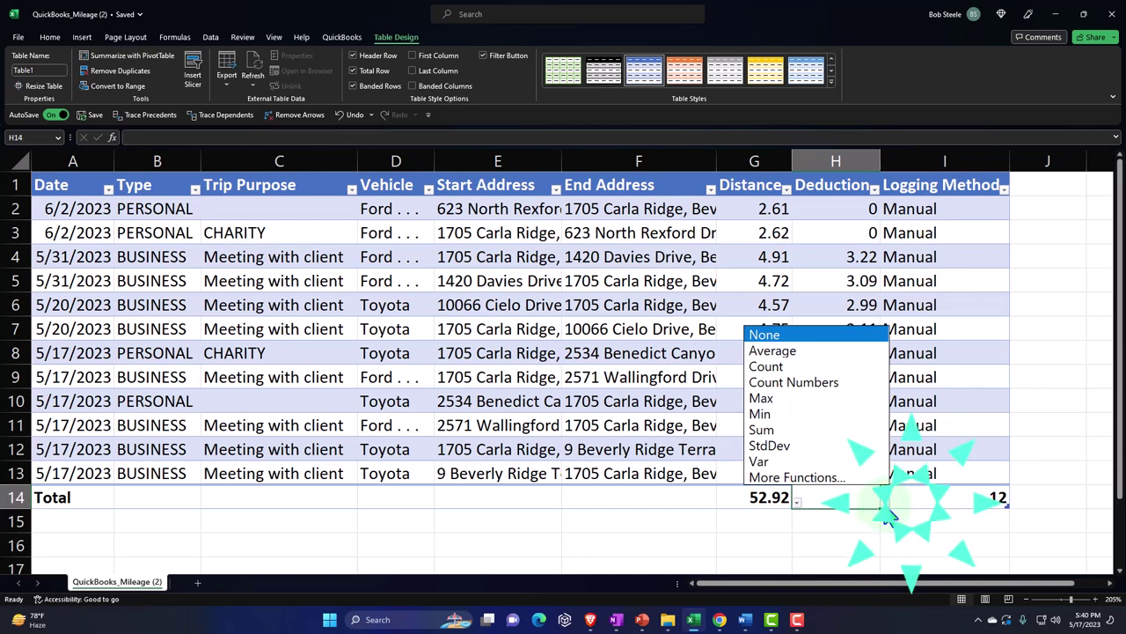
pyautogui.click(799, 435)
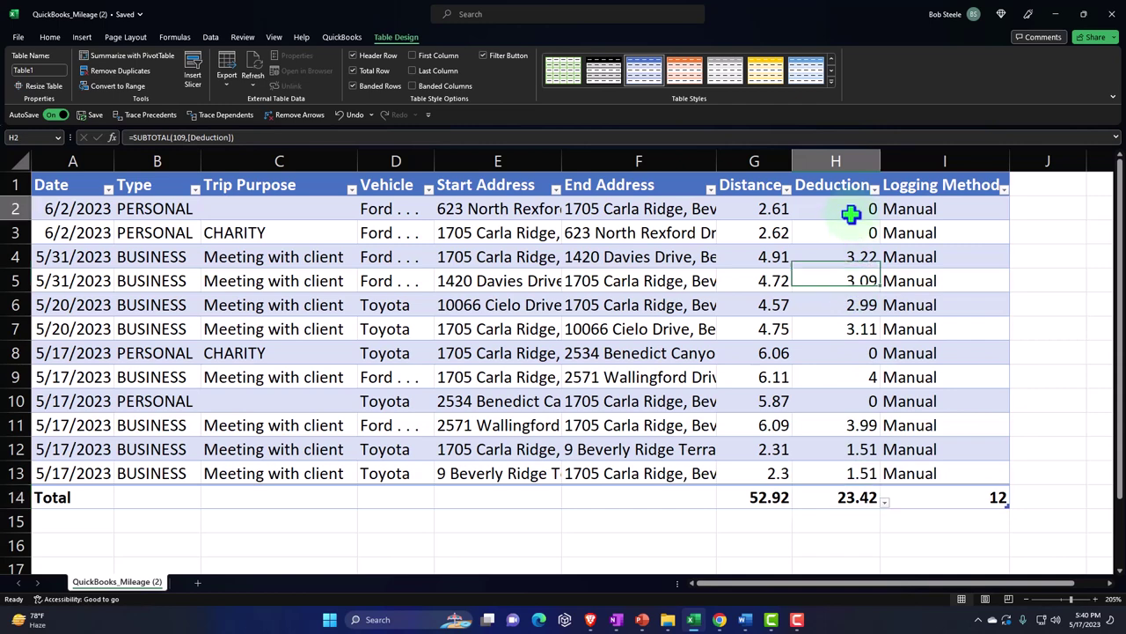
pyautogui.moveTo(850, 214); pyautogui.dragTo(842, 467)
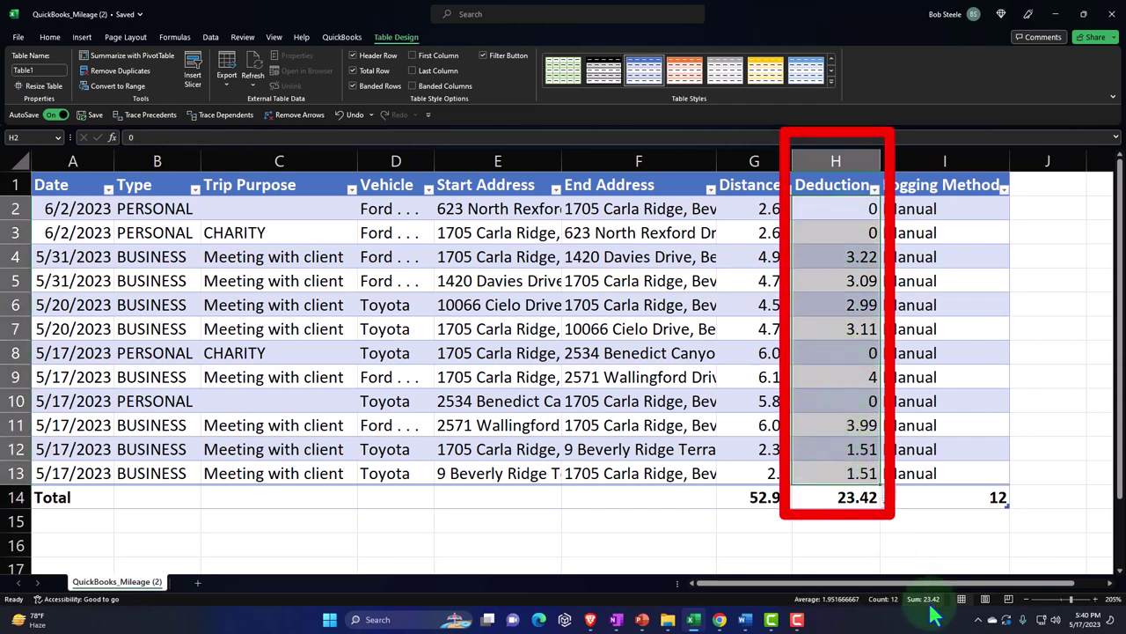
pyautogui.click(599, 532)
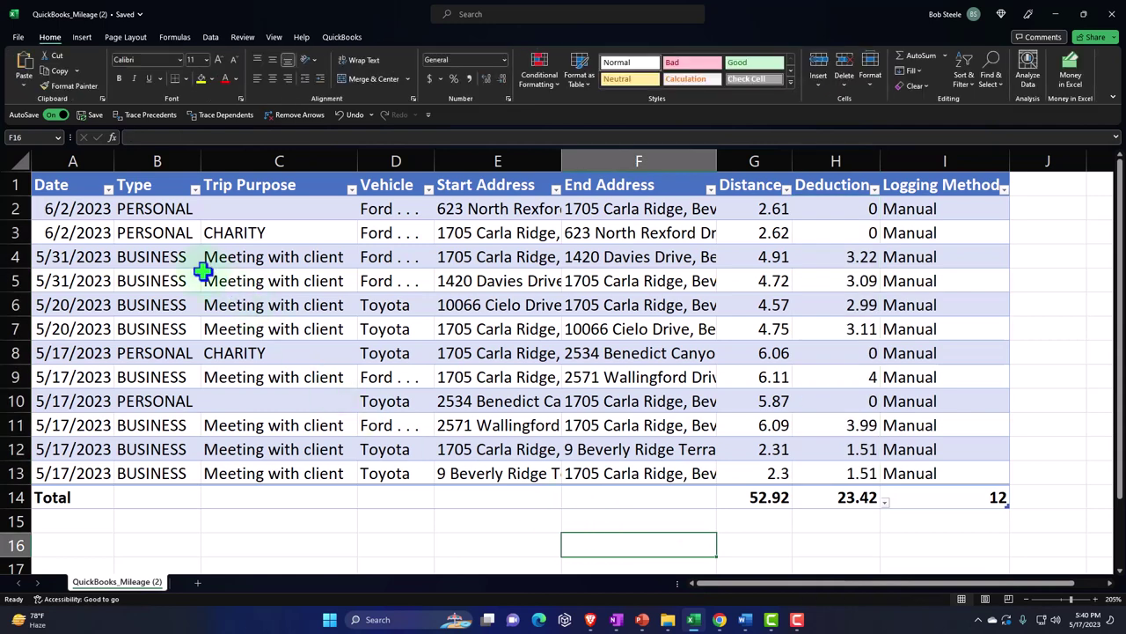
# - Filter the Type column to show only BUSINESS trips
pyautogui.moveTo(119, 280); pyautogui.dragTo(387, 291)
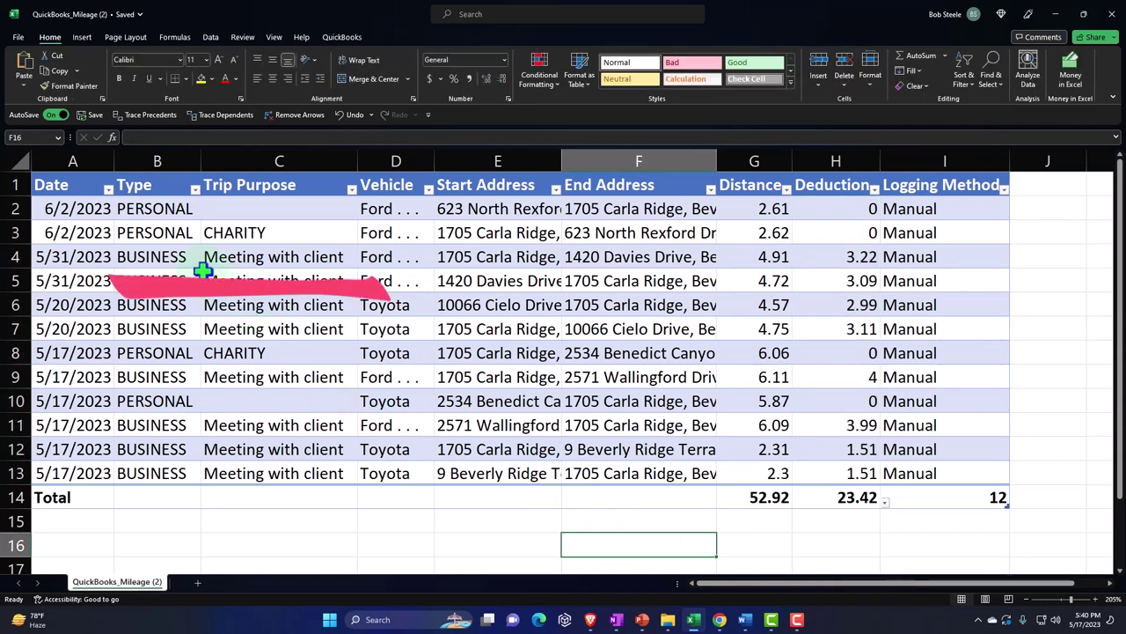
pyautogui.click(196, 189)
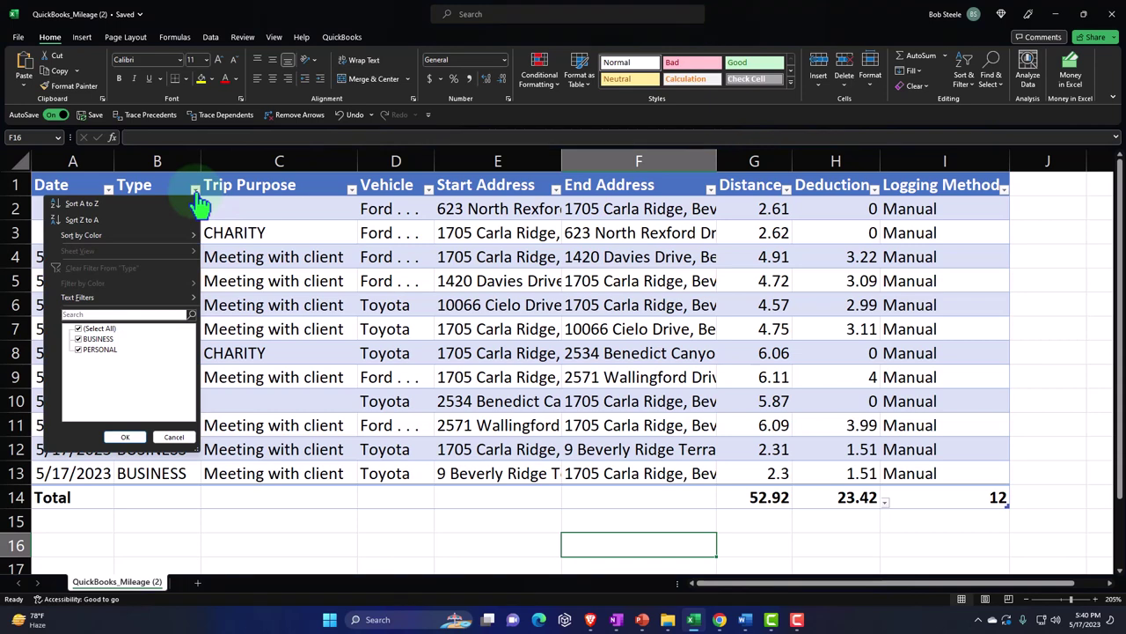
pyautogui.click(84, 352)
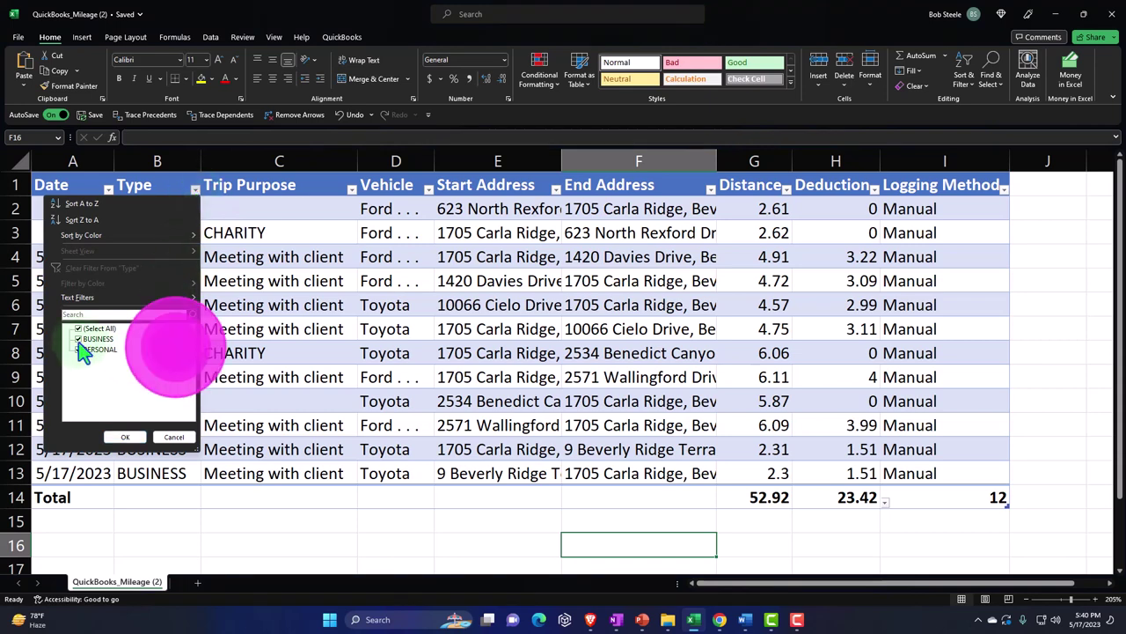
pyautogui.click(125, 438)
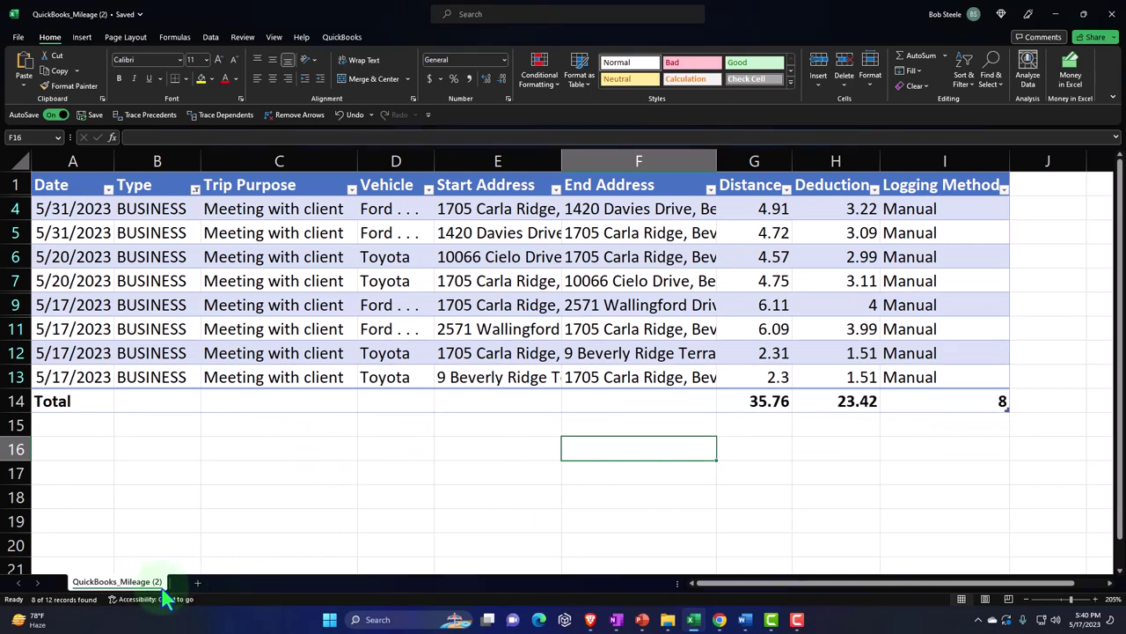
# - Copy the sheet as QuickBooks_Mileage (3), then restore PERSONAL trips in the original's Type filter
pyautogui.moveTo(180, 599); pyautogui.dragTo(189, 585)
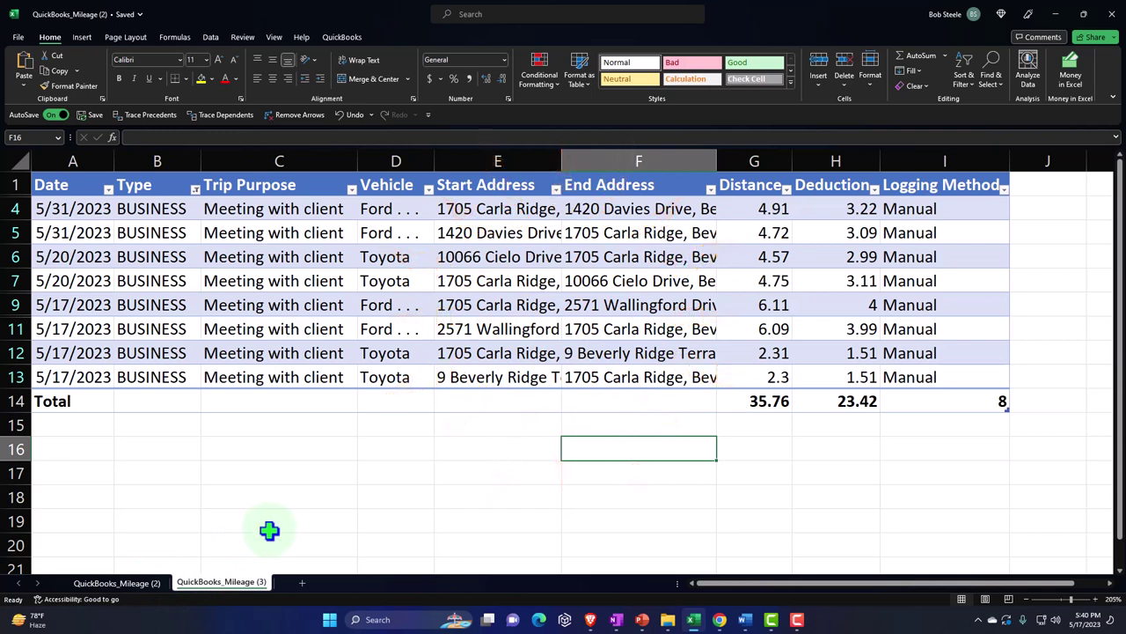
pyautogui.click(194, 189)
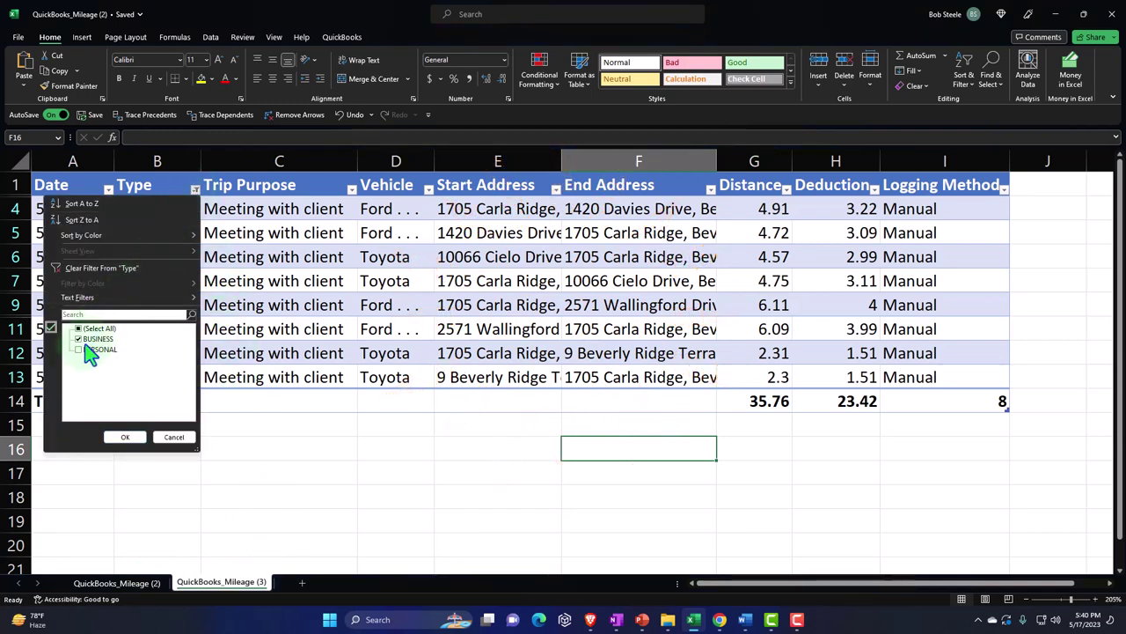
pyautogui.click(126, 439)
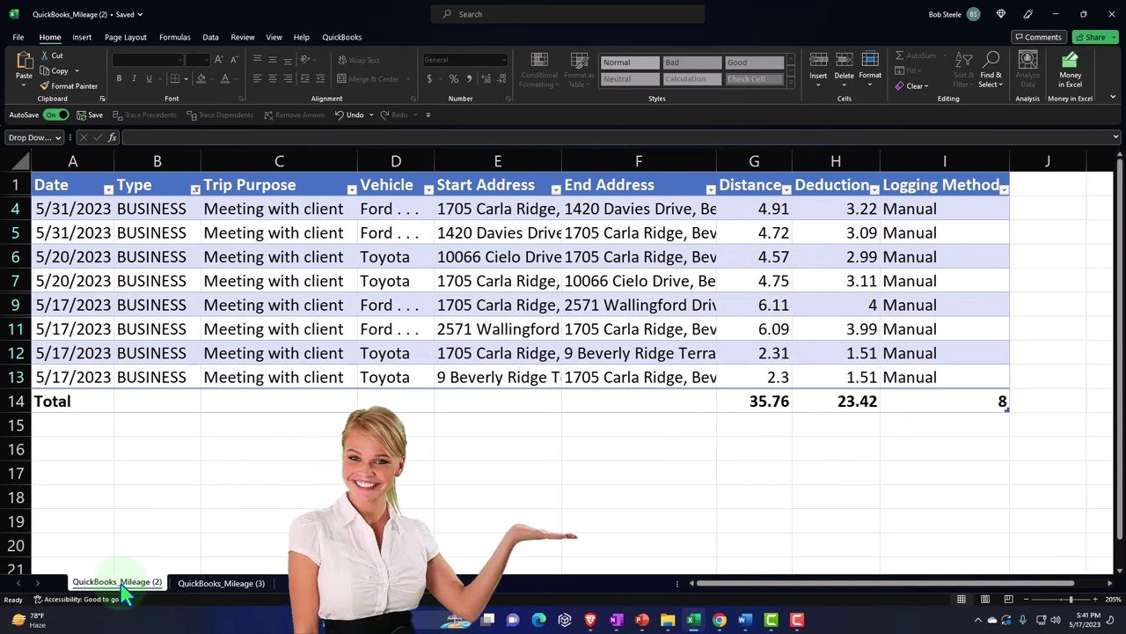
pyautogui.click(178, 497)
pyautogui.click(195, 189)
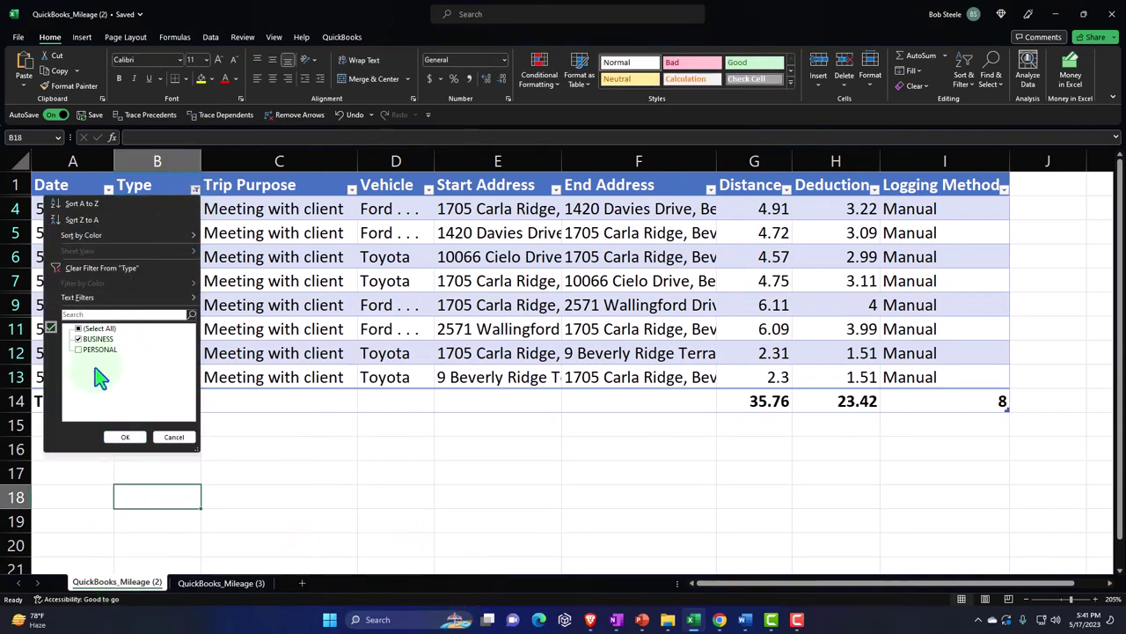
pyautogui.click(128, 437)
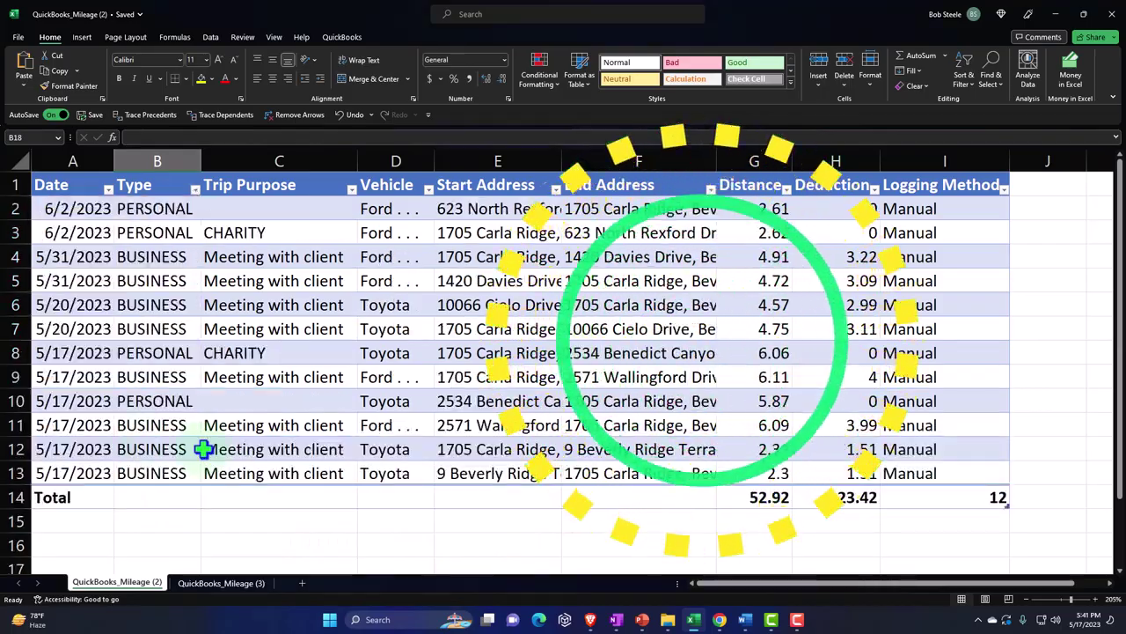
# - Switch from the Excel workbook to the QuickBooks Online mileage page in Chrome
pyautogui.click(399, 331)
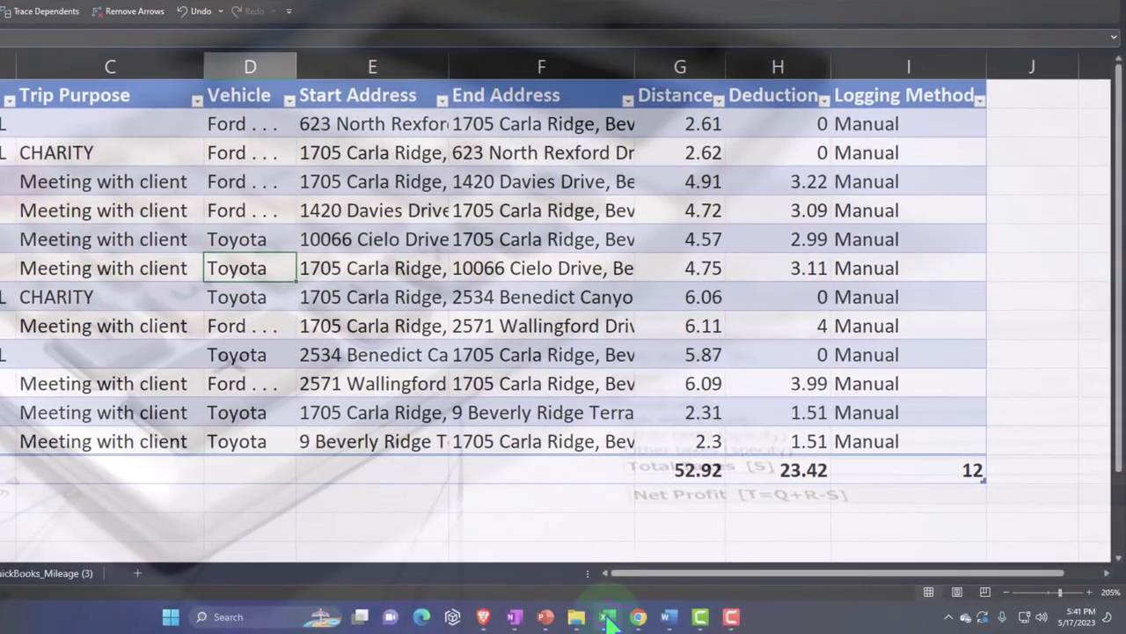
pyautogui.click(639, 616)
# - Open Manage vehicles and review the Toyota's vehicle details
pyautogui.scroll(-1, 519, 422)
pyautogui.scroll(-2, 519, 422)
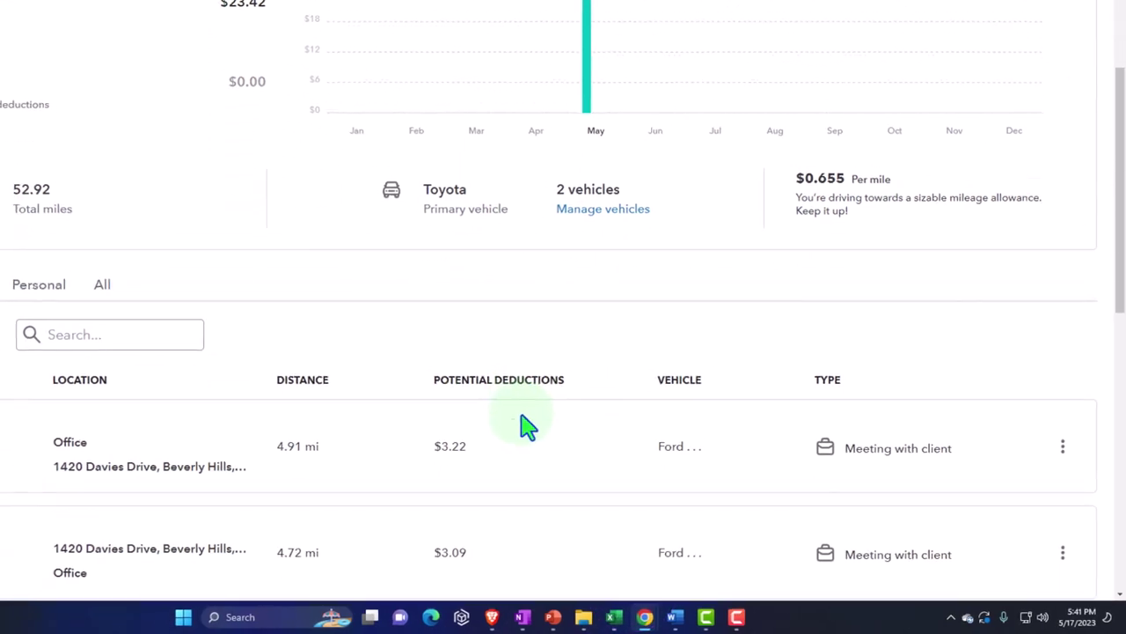
pyautogui.scroll(2, 830, 179)
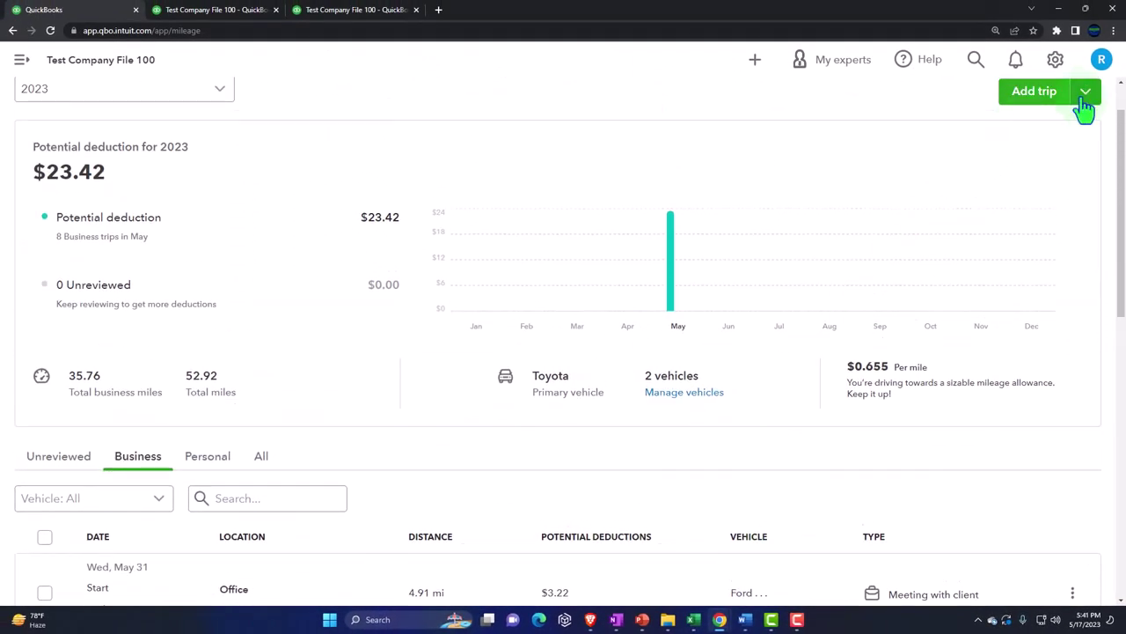
pyautogui.click(1085, 99)
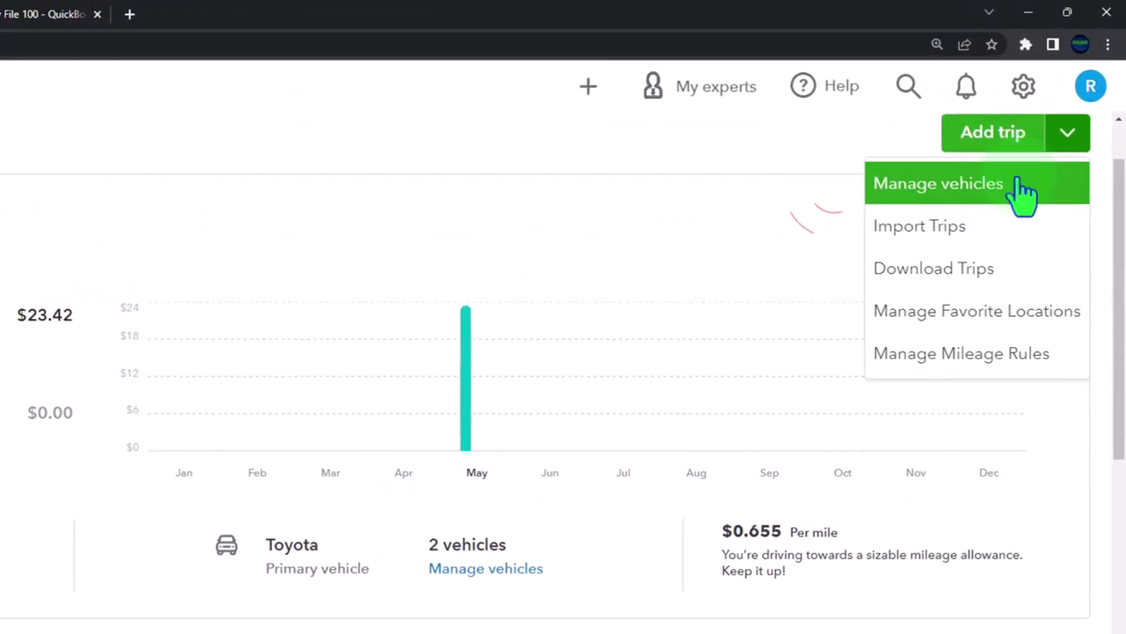
pyautogui.click(1024, 185)
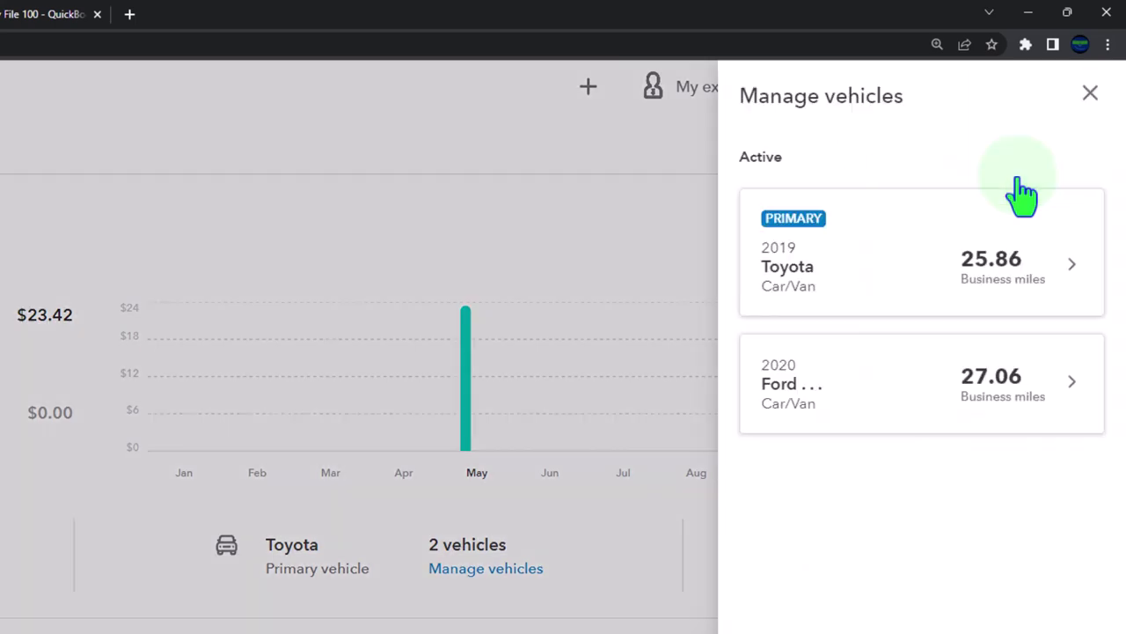
pyautogui.click(898, 262)
pyautogui.scroll(-3, 900, 302)
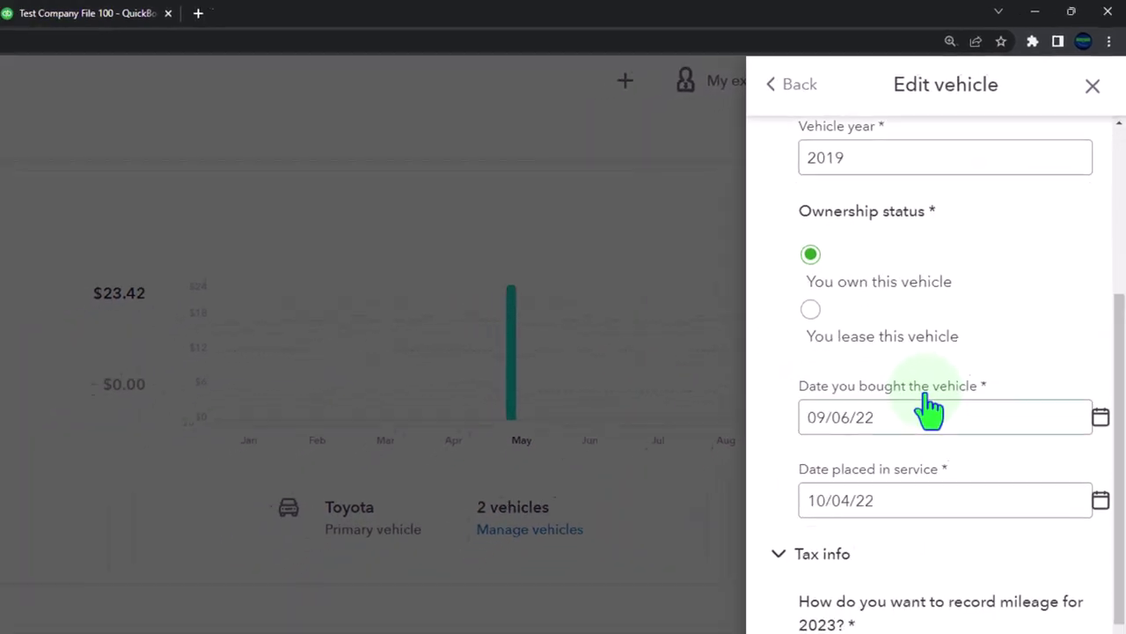
pyautogui.scroll(-2, 928, 409)
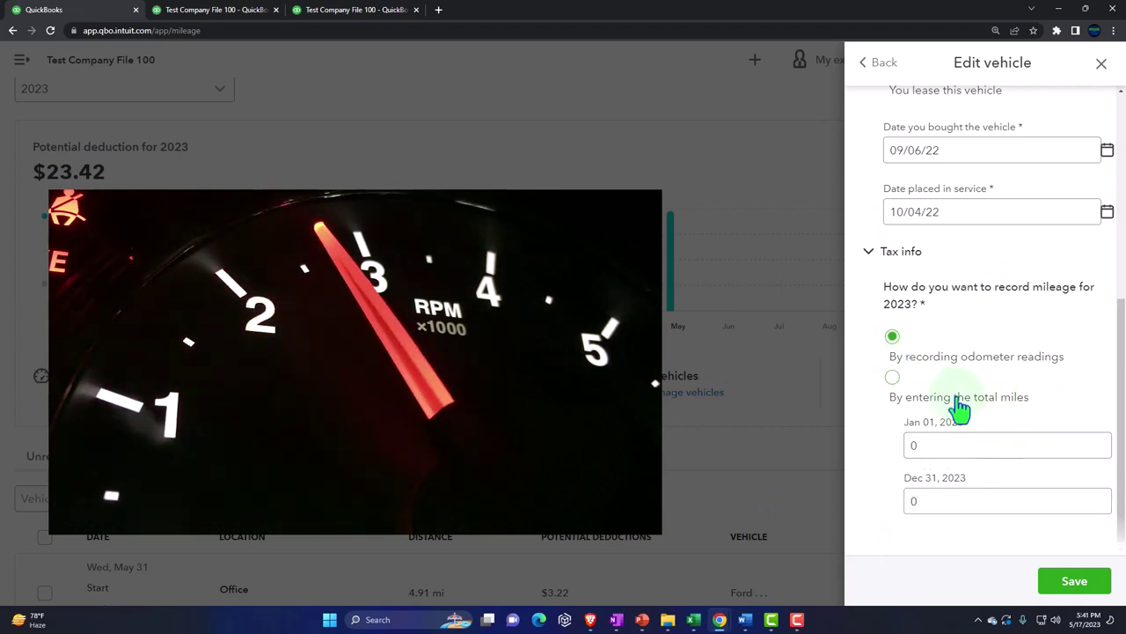
pyautogui.scroll(-1, 987, 401)
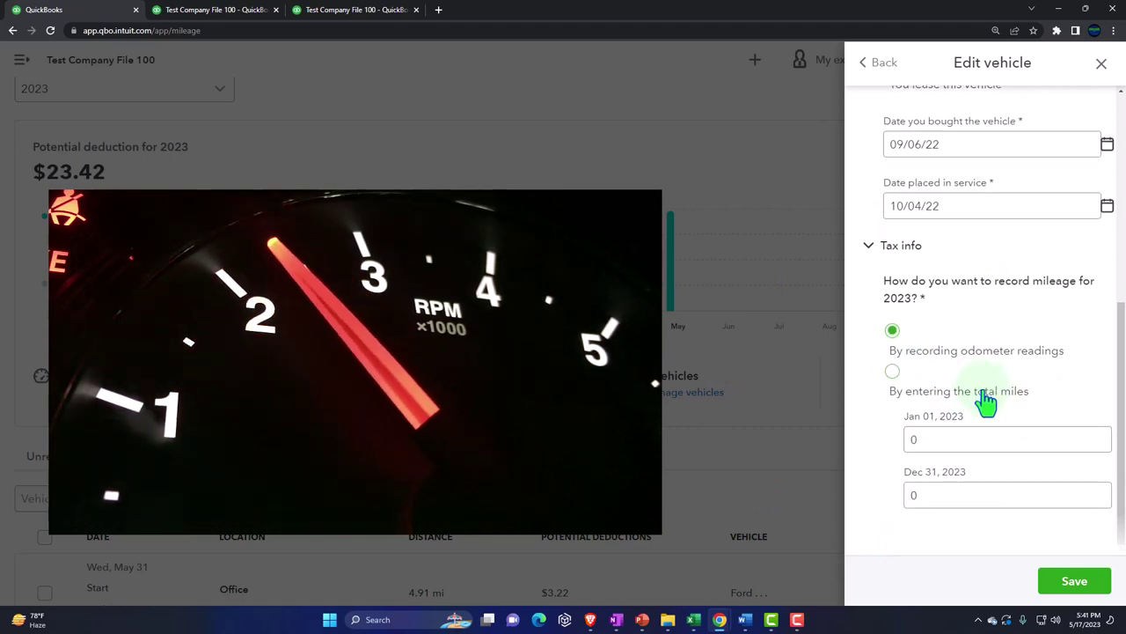
pyautogui.scroll(5, 986, 400)
# - Review the Ford's details, then close the vehicle panel to return to the dashboard
pyautogui.click(880, 62)
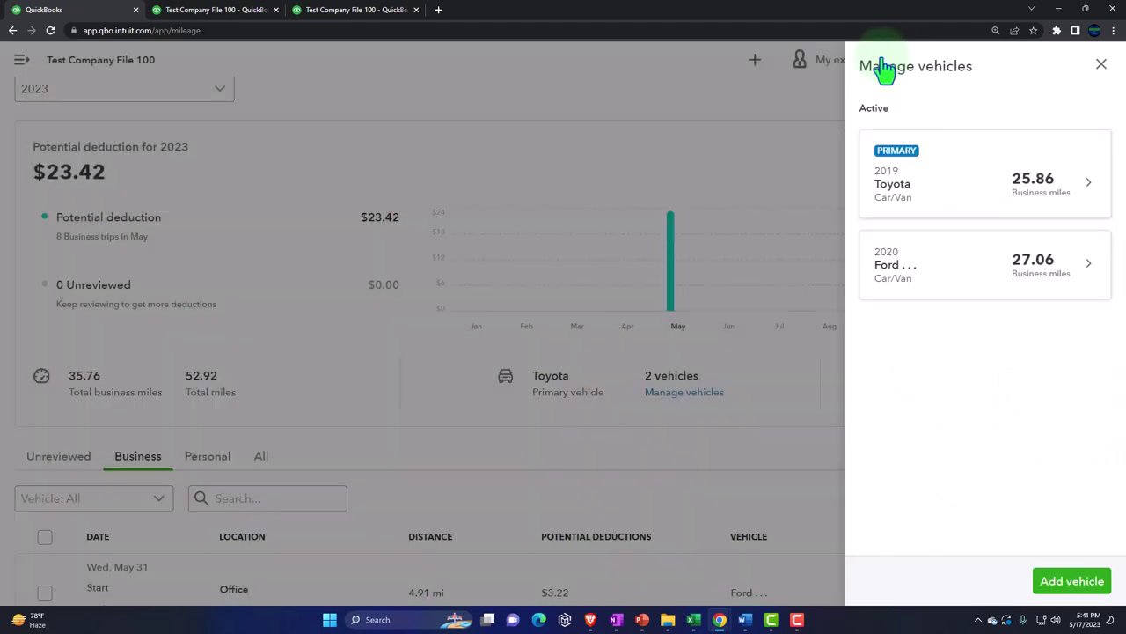
pyautogui.click(979, 239)
pyautogui.scroll(-5, 978, 332)
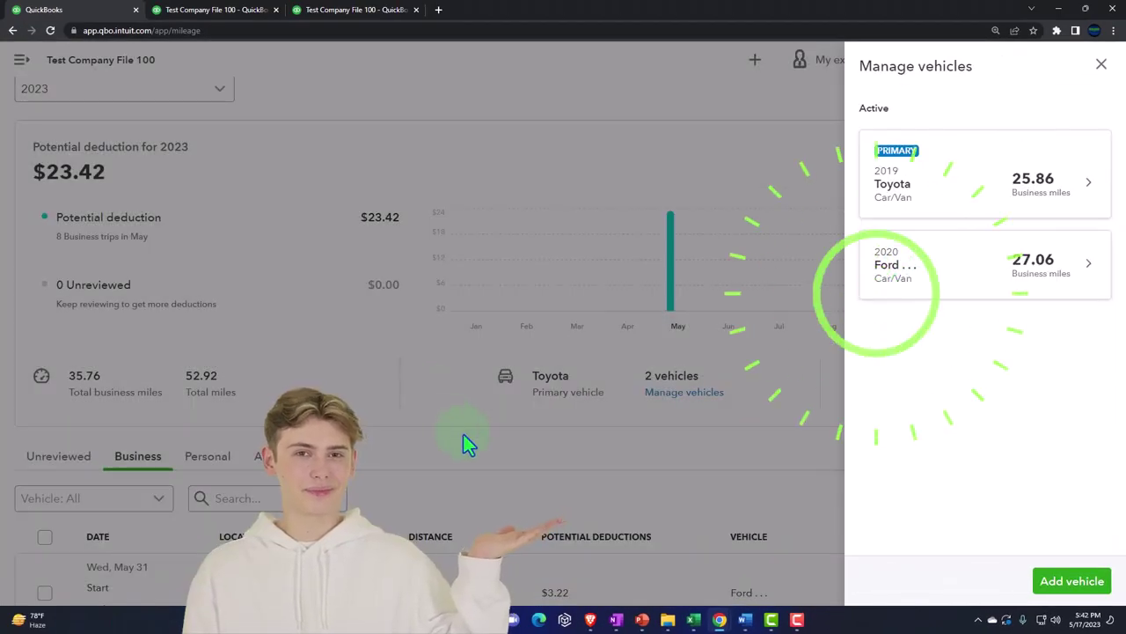
pyautogui.click(1101, 64)
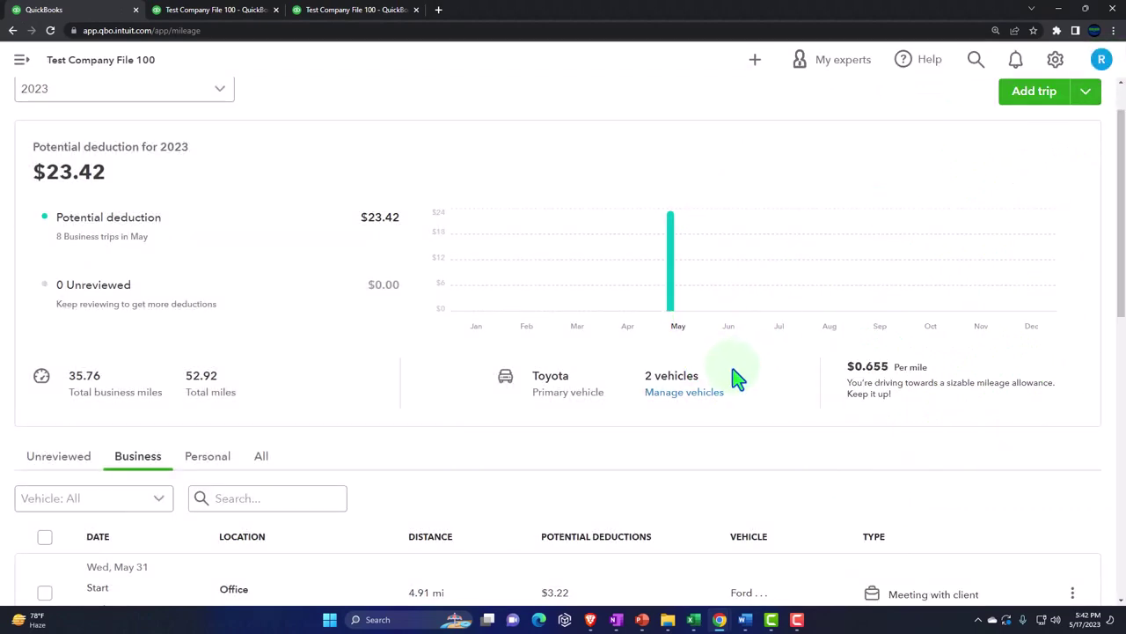
# - Bring the mileage spreadsheet back to the front in Excel
pyautogui.click(694, 619)
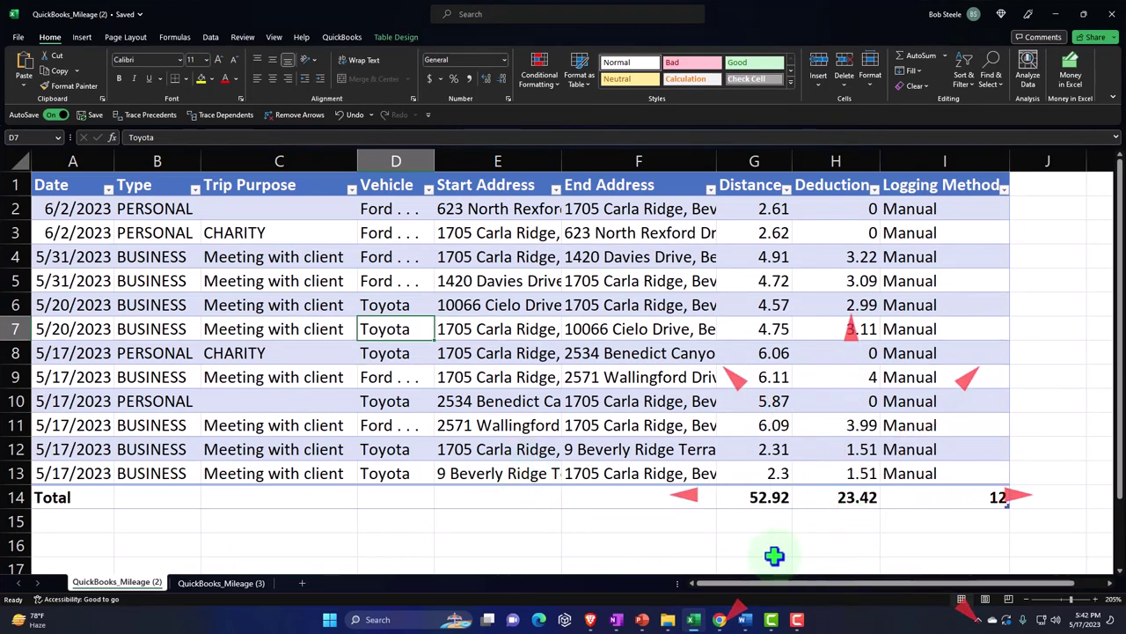
pyautogui.click(694, 620)
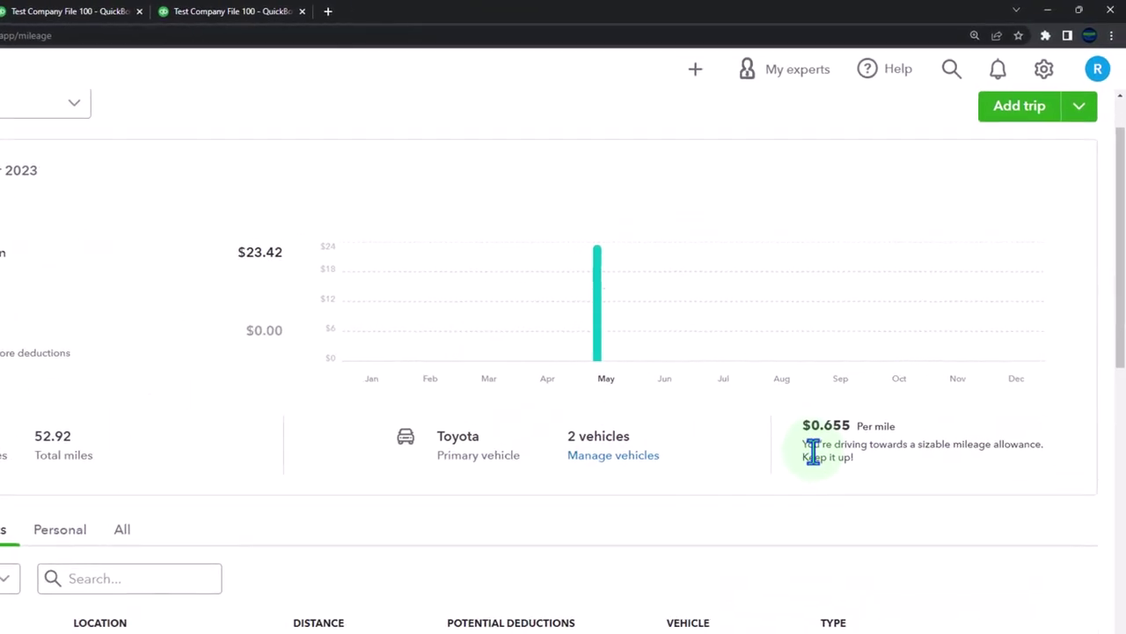
pyautogui.click(1047, 10)
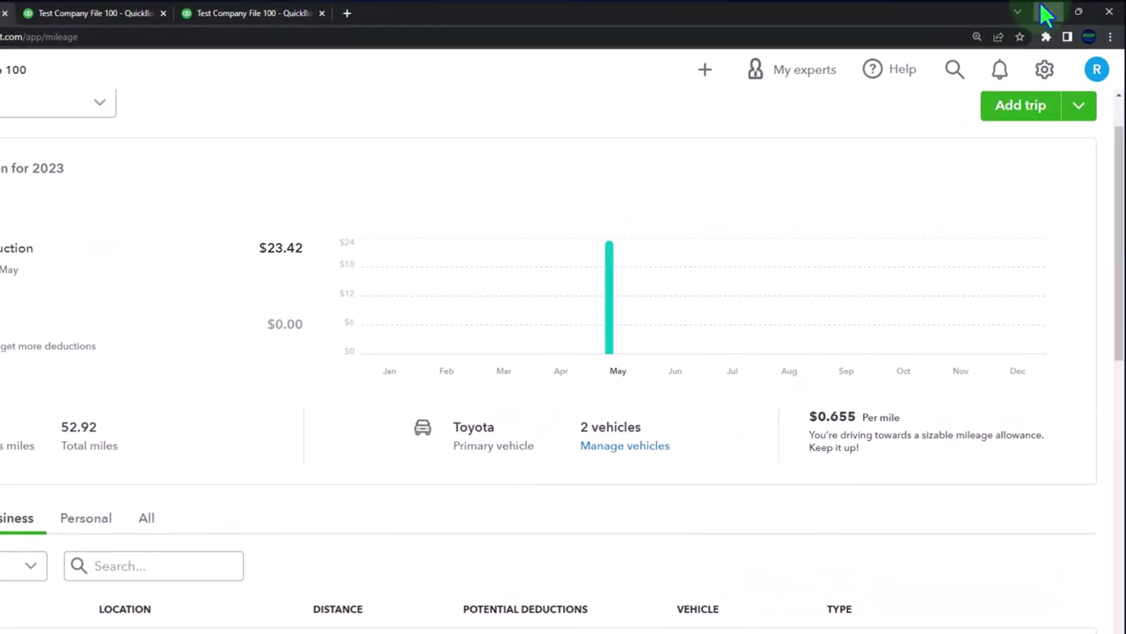
pyautogui.click(694, 619)
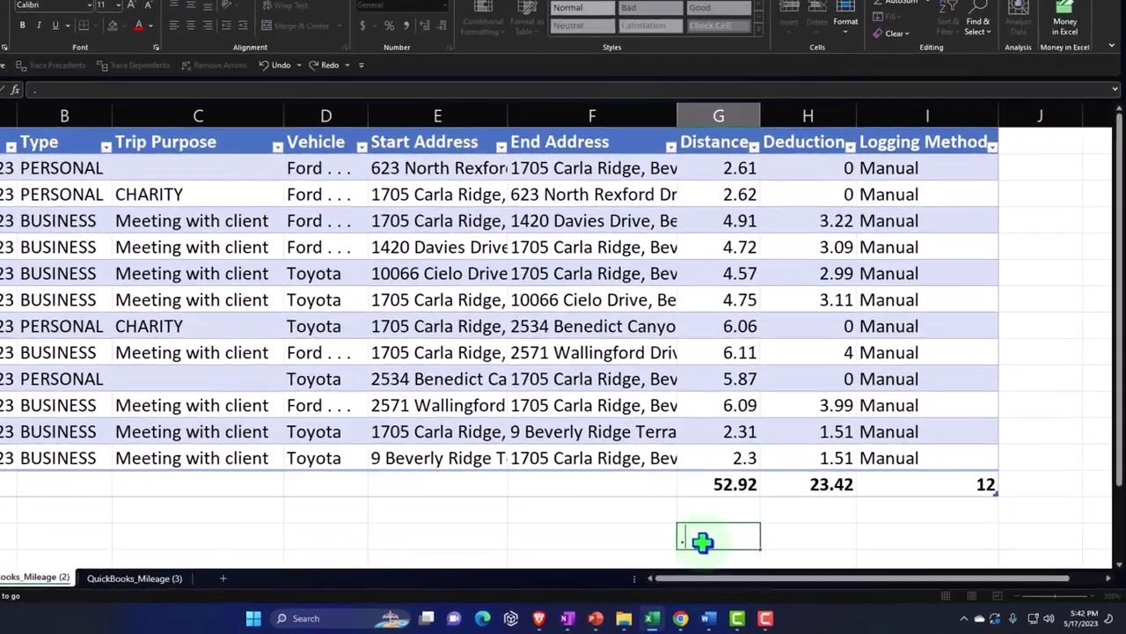
# - Enter the 0.655 rate in G16 and a formula multiplying the Distance total by it in G17
pyautogui.write('0.655')
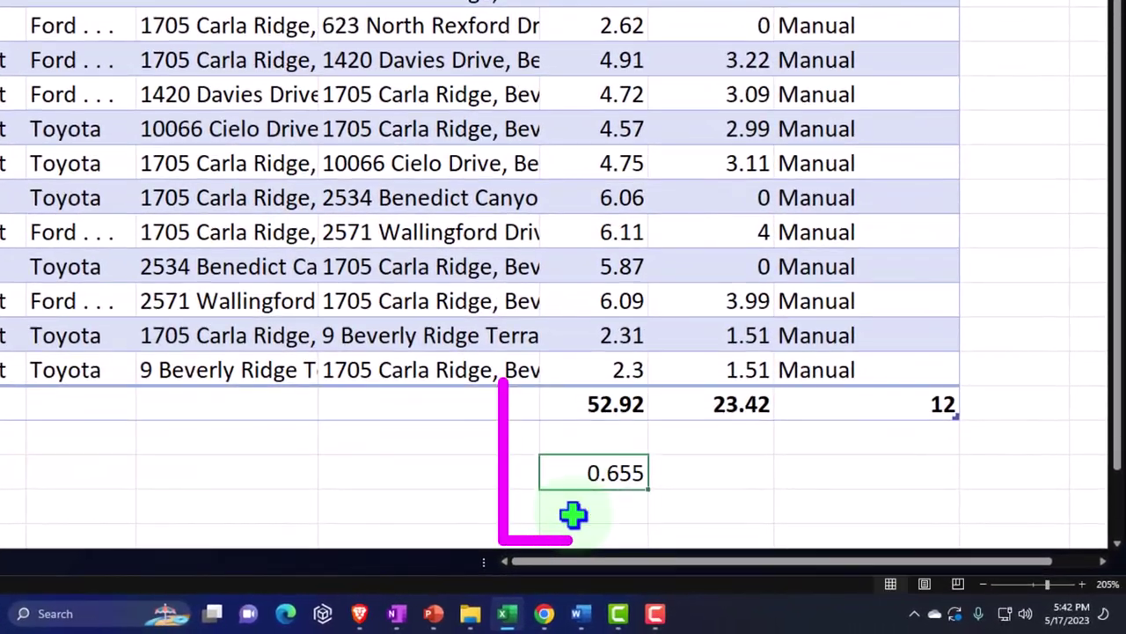
pyautogui.click(573, 514)
pyautogui.write('+')
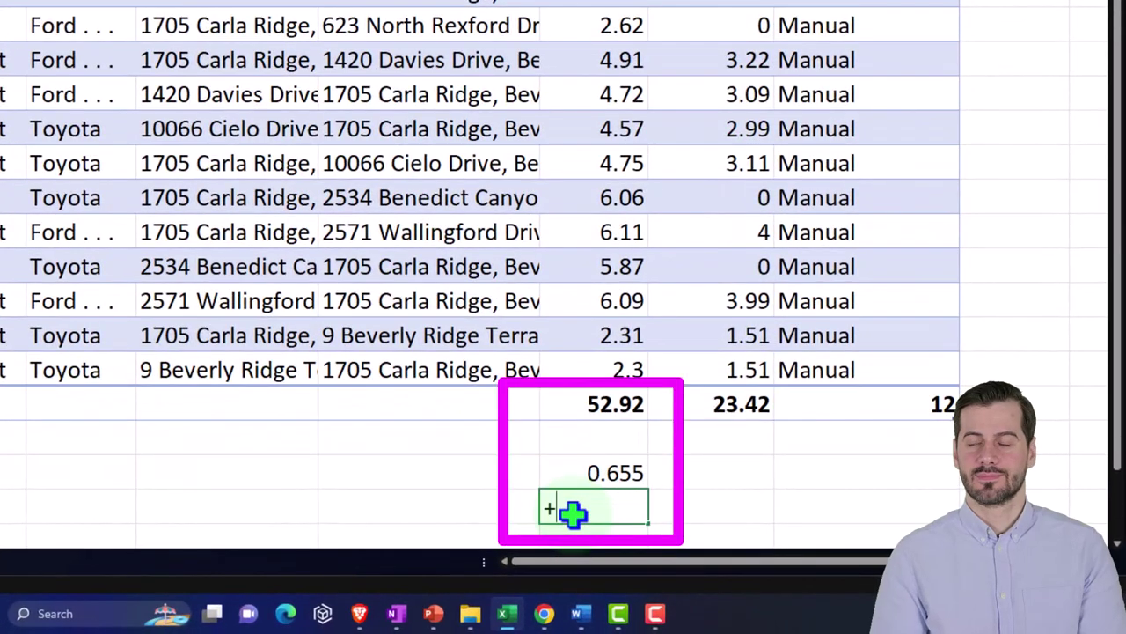
pyautogui.press('Up')
pyautogui.press('Up')
pyautogui.press('Up')
pyautogui.write('*')
pyautogui.press('Up')
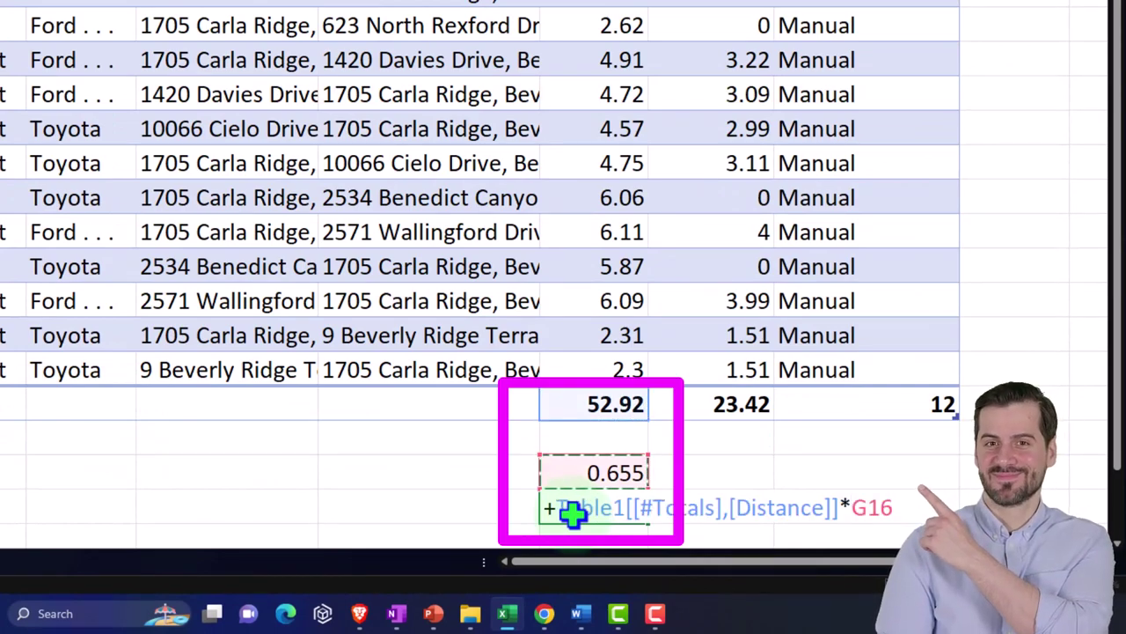
pyautogui.press('Return')
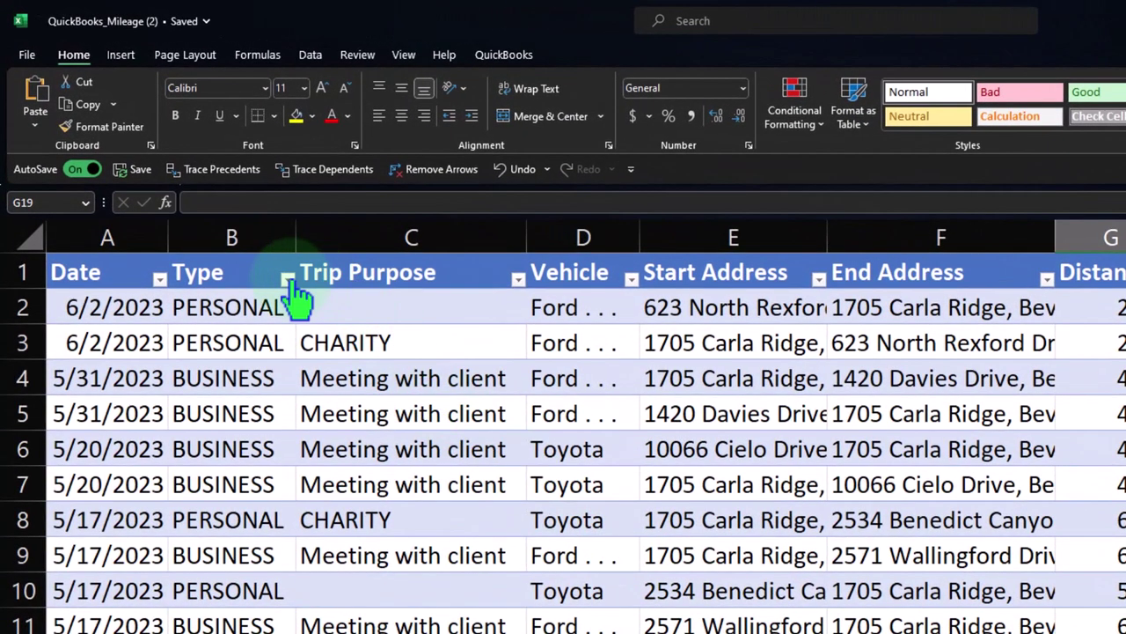
# - Filter Type to BUSINESS only and delete the 0.0028 difference in G18
pyautogui.click(288, 279)
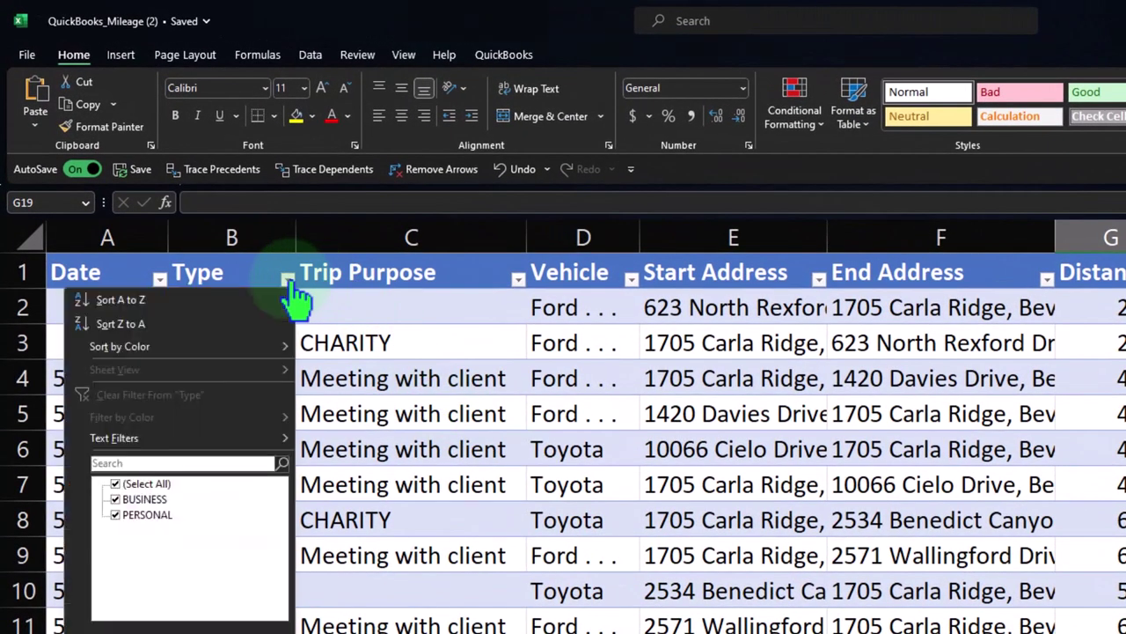
pyautogui.click(115, 515)
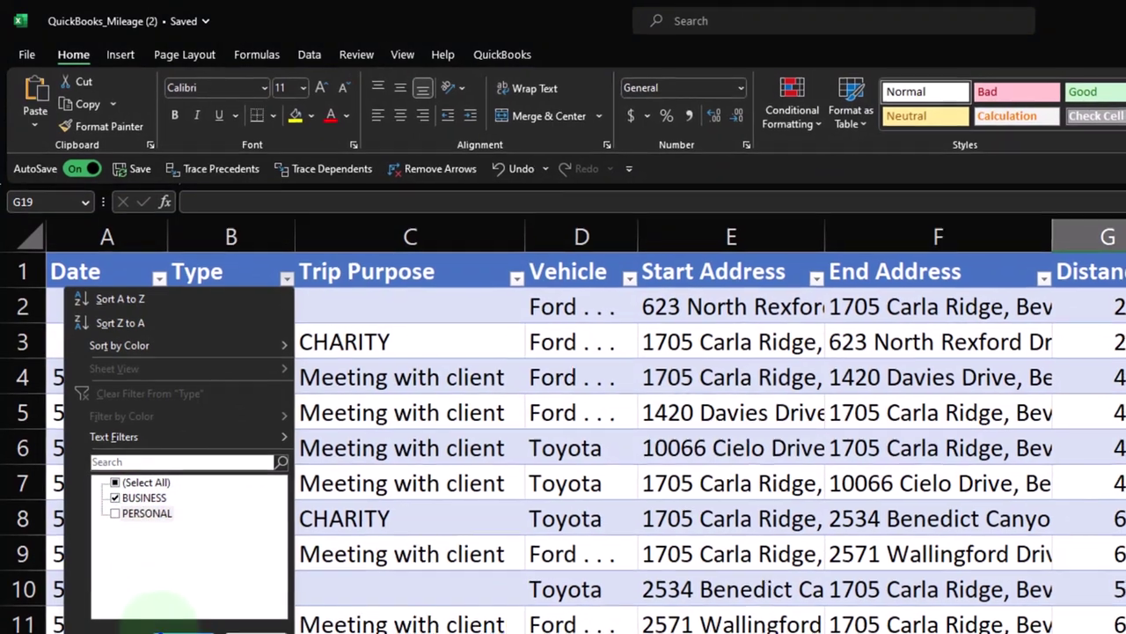
pyautogui.click(150, 621)
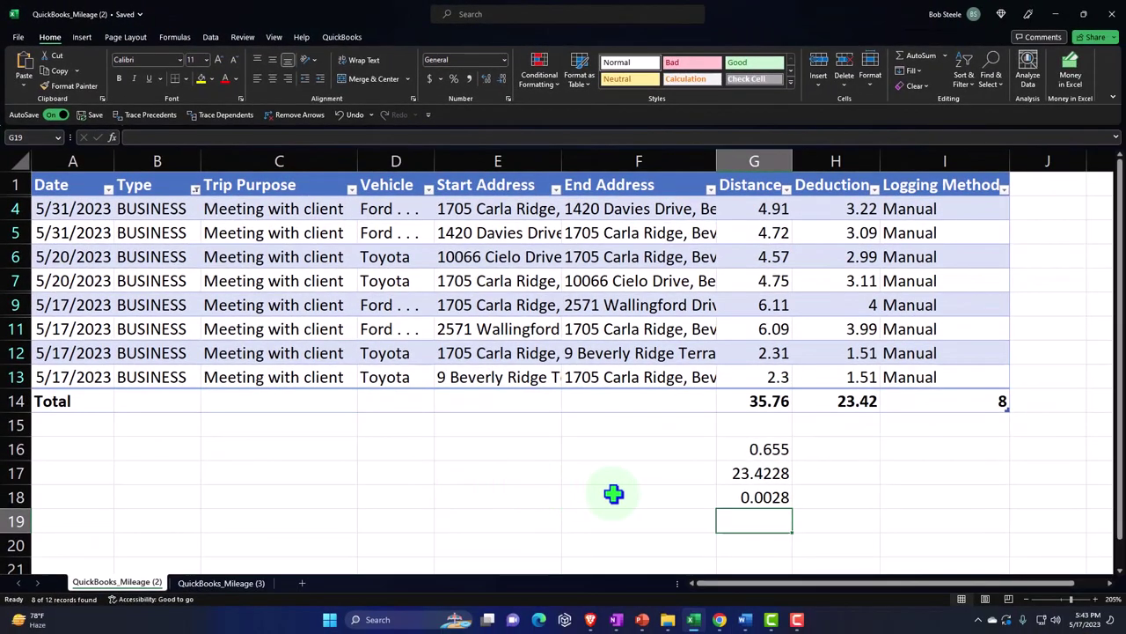
pyautogui.click(782, 497)
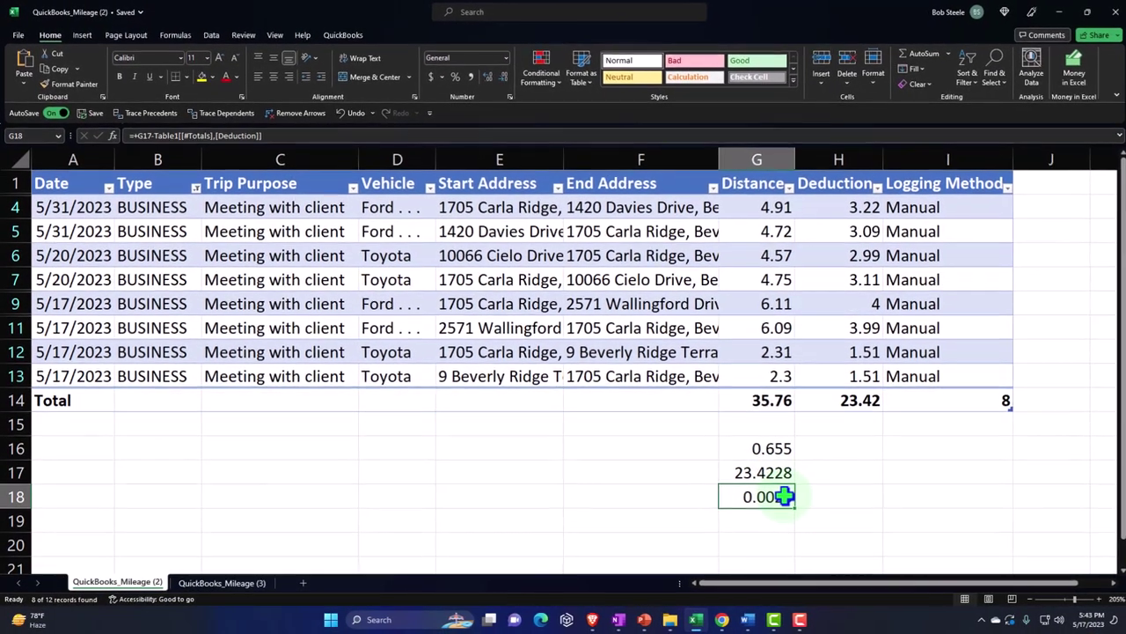
pyautogui.press('Delete')
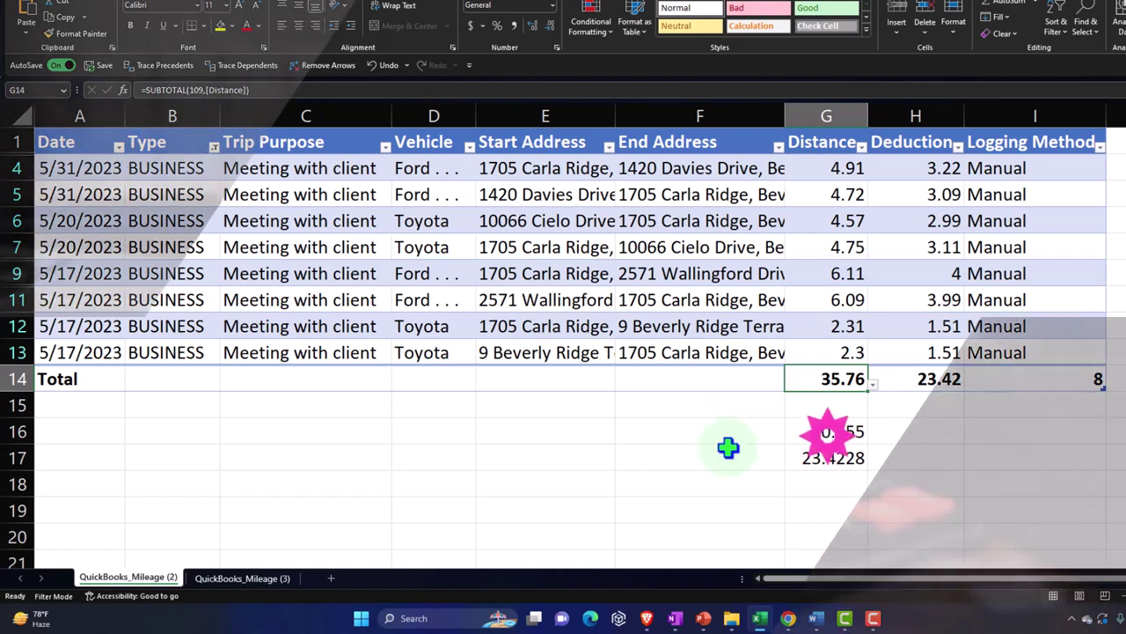
pyautogui.click(818, 457)
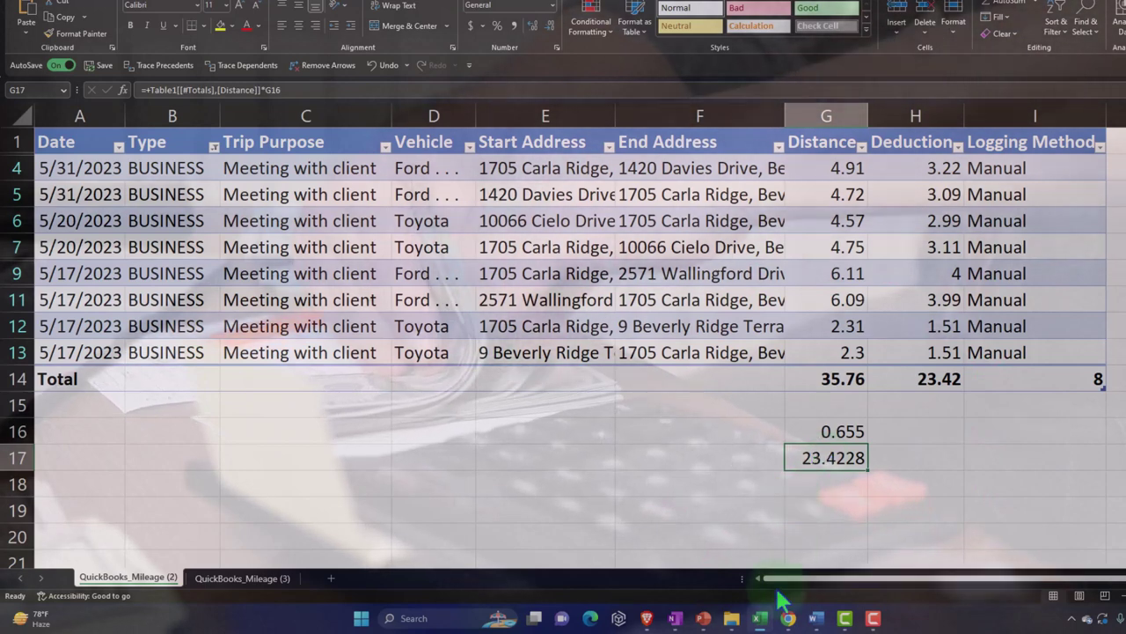
# - Return to the Profit and Loss report in Chrome and zoom in on the Auto Expense breakdown
pyautogui.moveTo(788, 621)
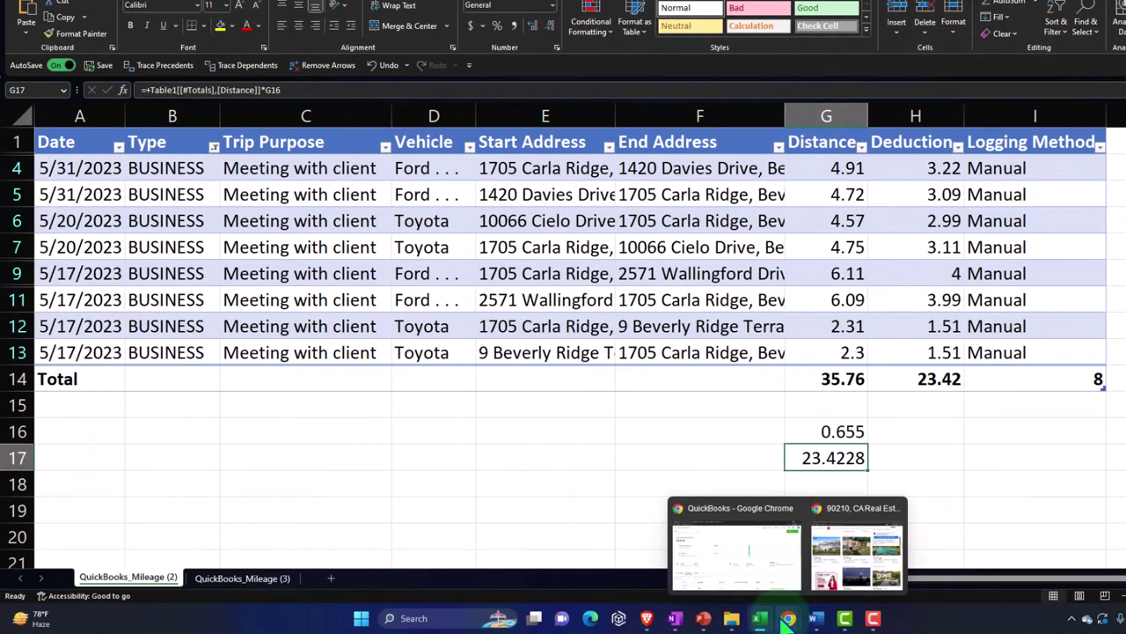
pyautogui.click(768, 563)
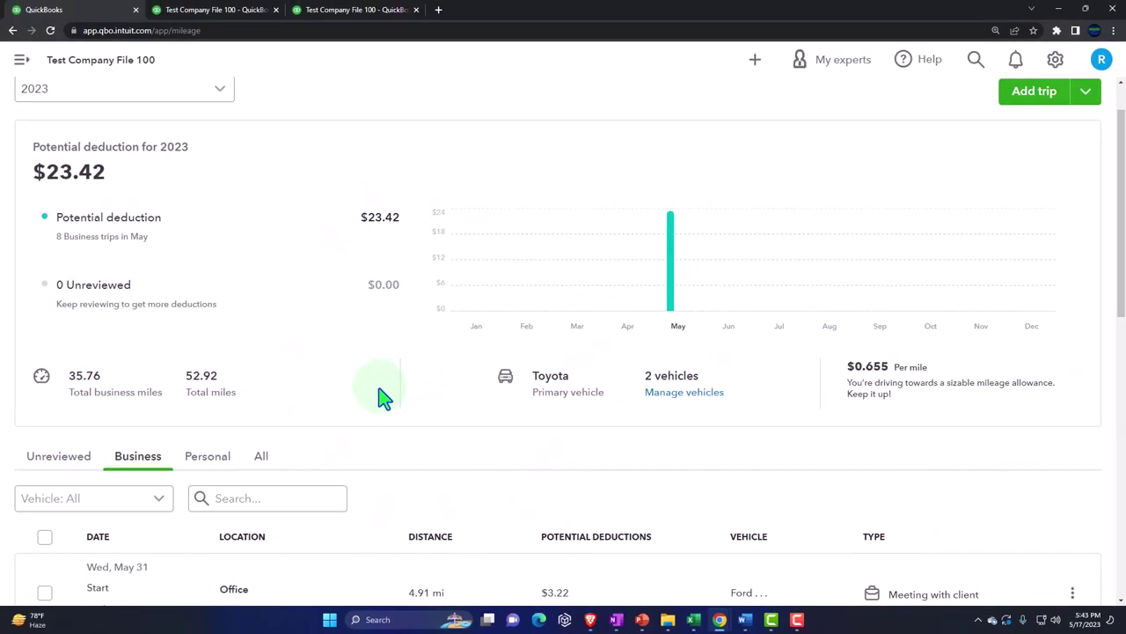
pyautogui.click(352, 13)
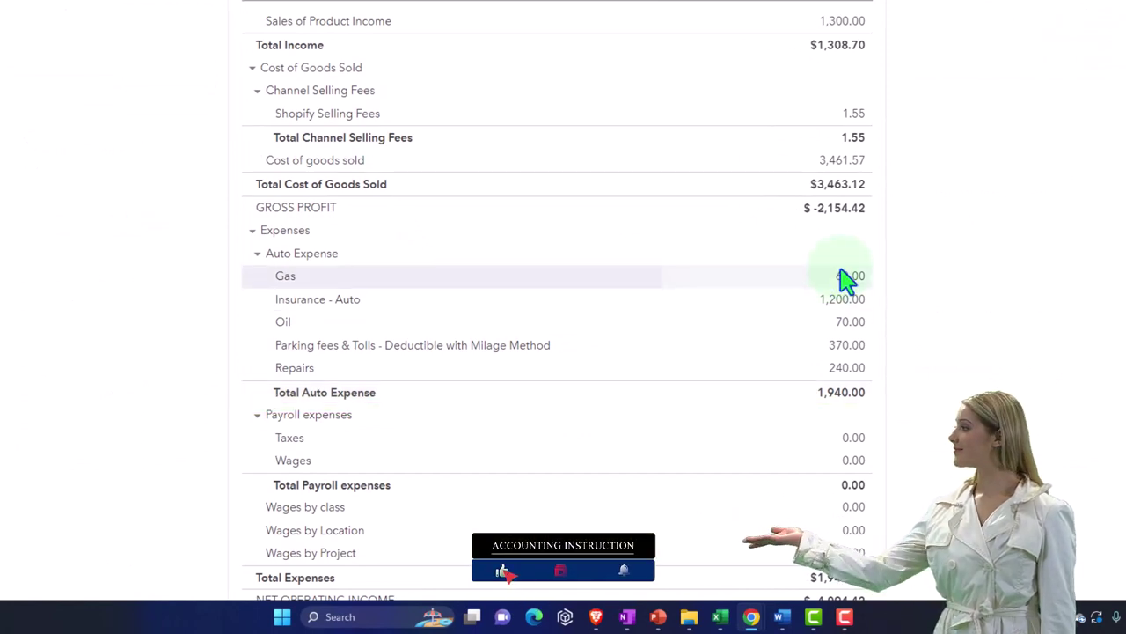
pyautogui.hotkey('ctrl', '+')
pyautogui.hotkey('ctrl', '+')
pyautogui.hotkey('ctrl', '+')
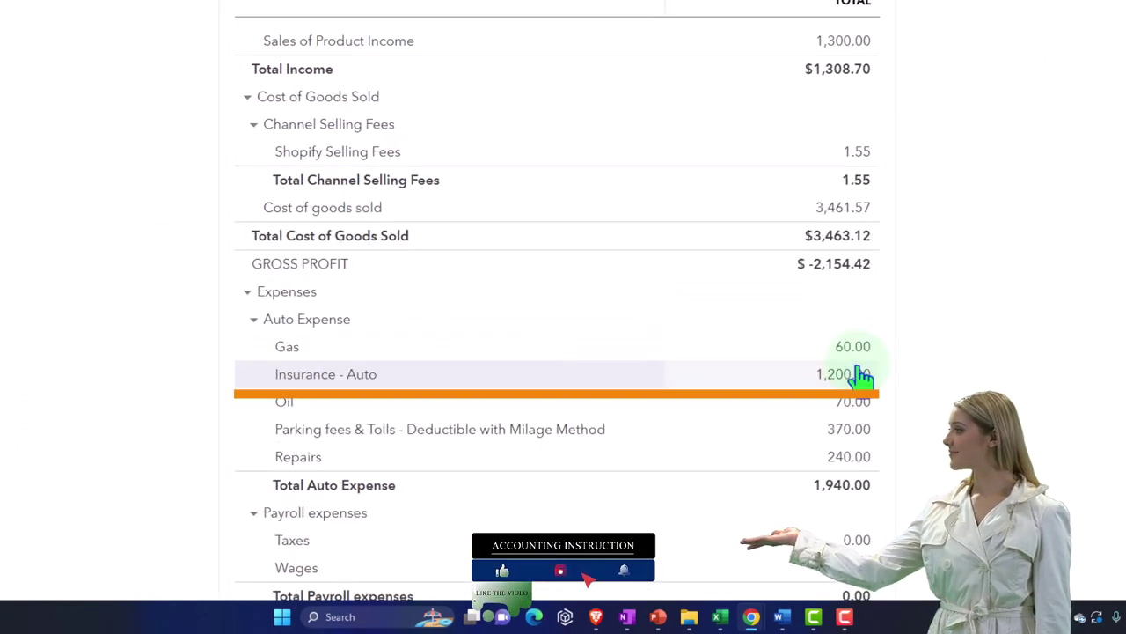
pyautogui.scroll(-2, 916, 378)
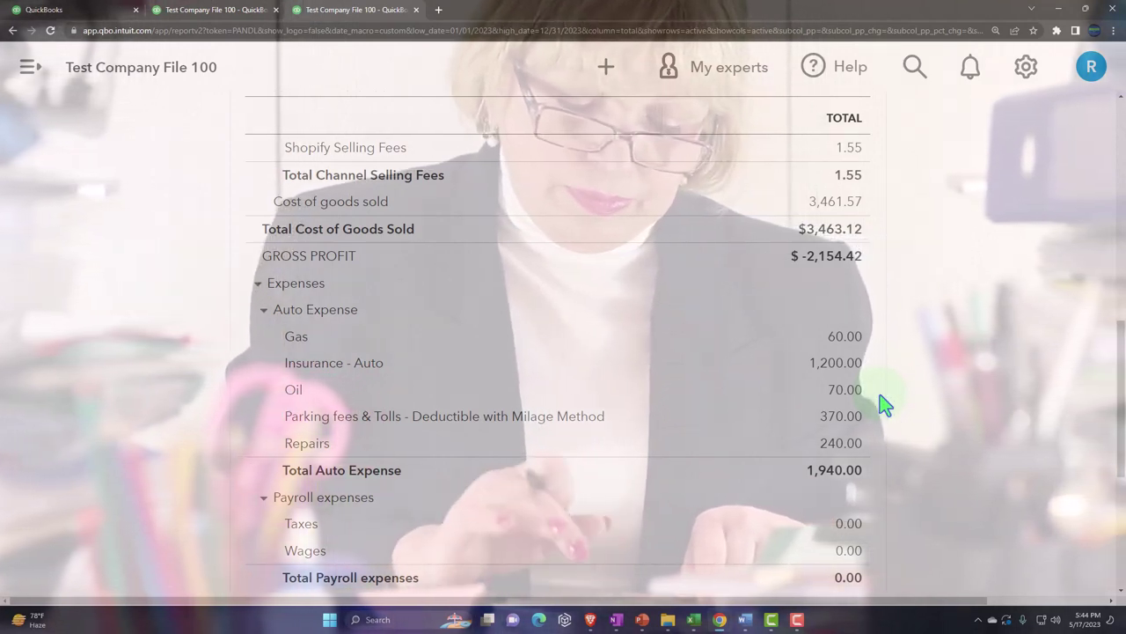
pyautogui.click(881, 398)
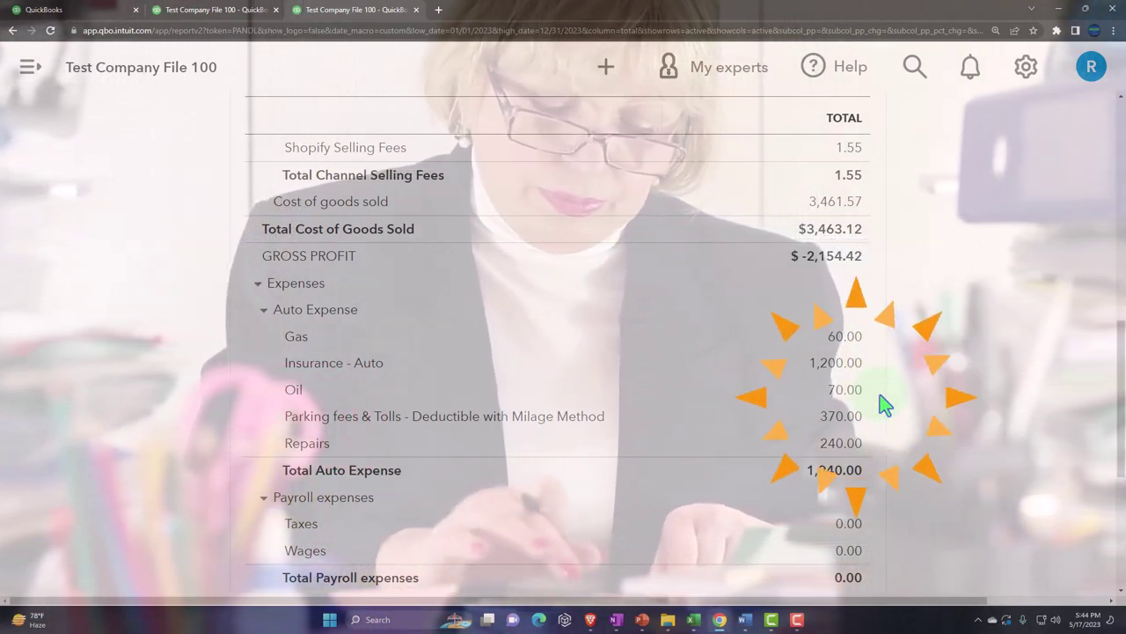